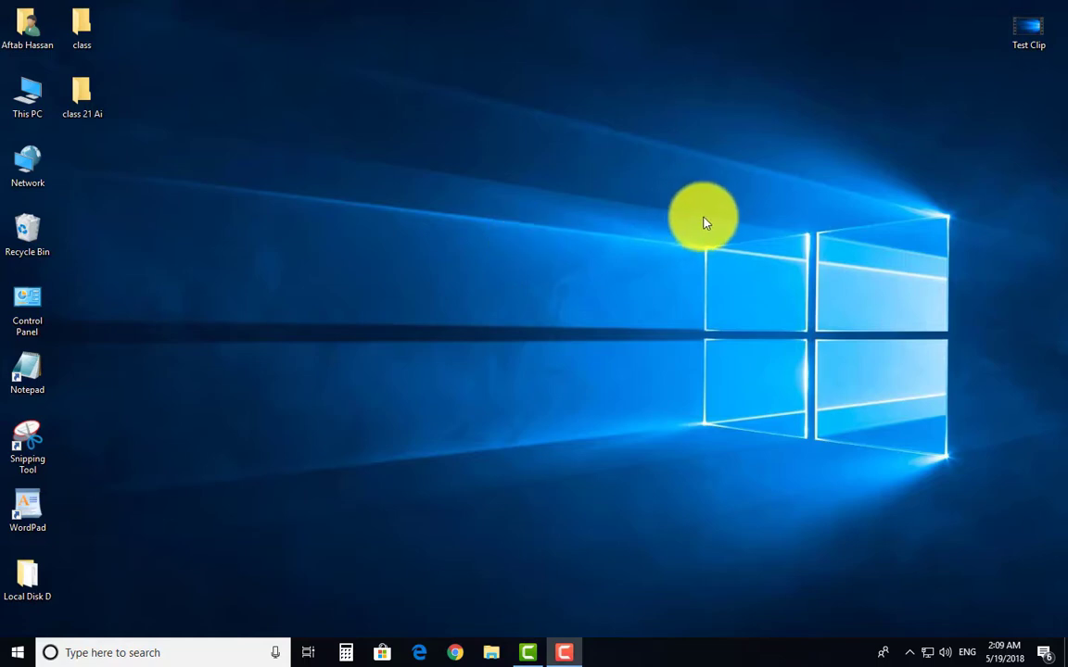
drag(514, 114, 509, 7)
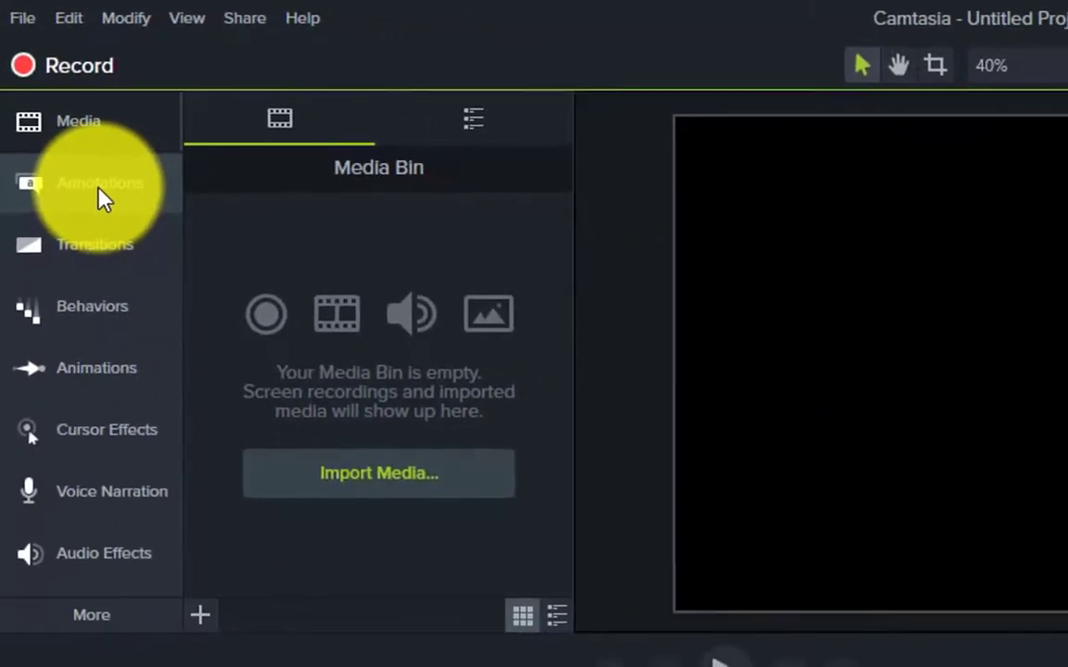
Add the purple Basic-style speech bubble callout at the timeline start on Track 3 and place it in the canvas's upper-right area.
click(98, 190)
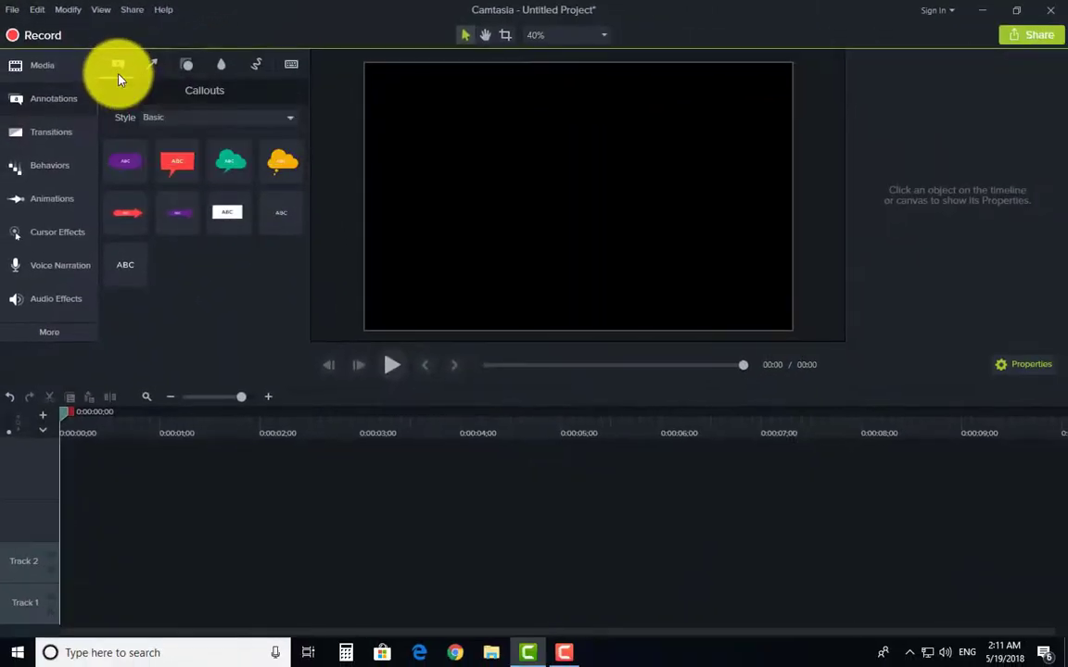
click(118, 76)
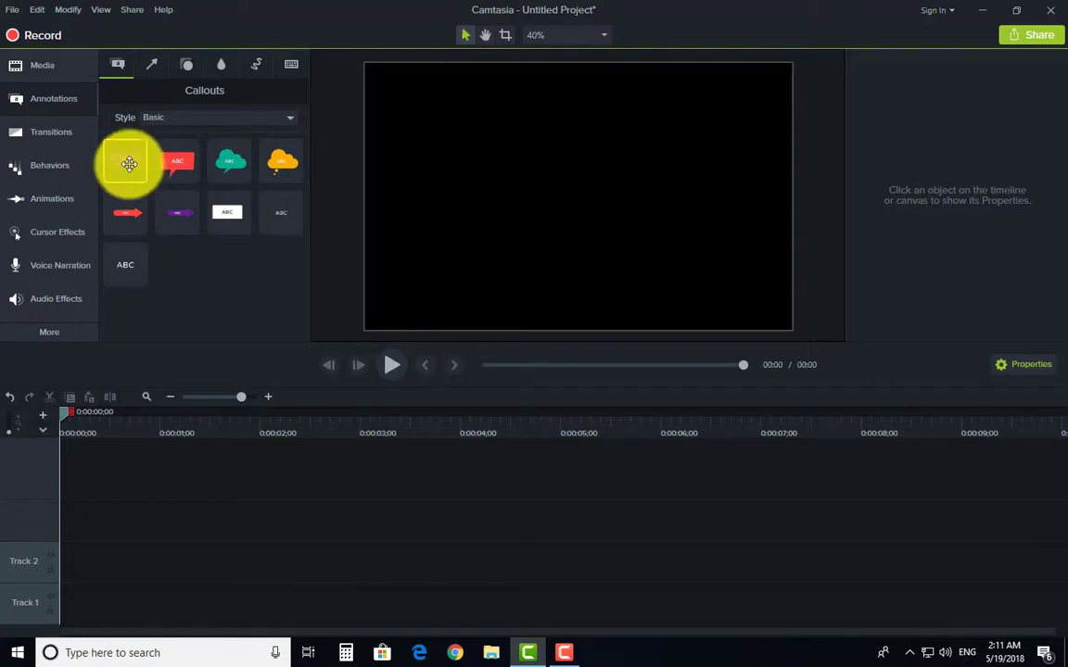
drag(121, 160, 49, 523)
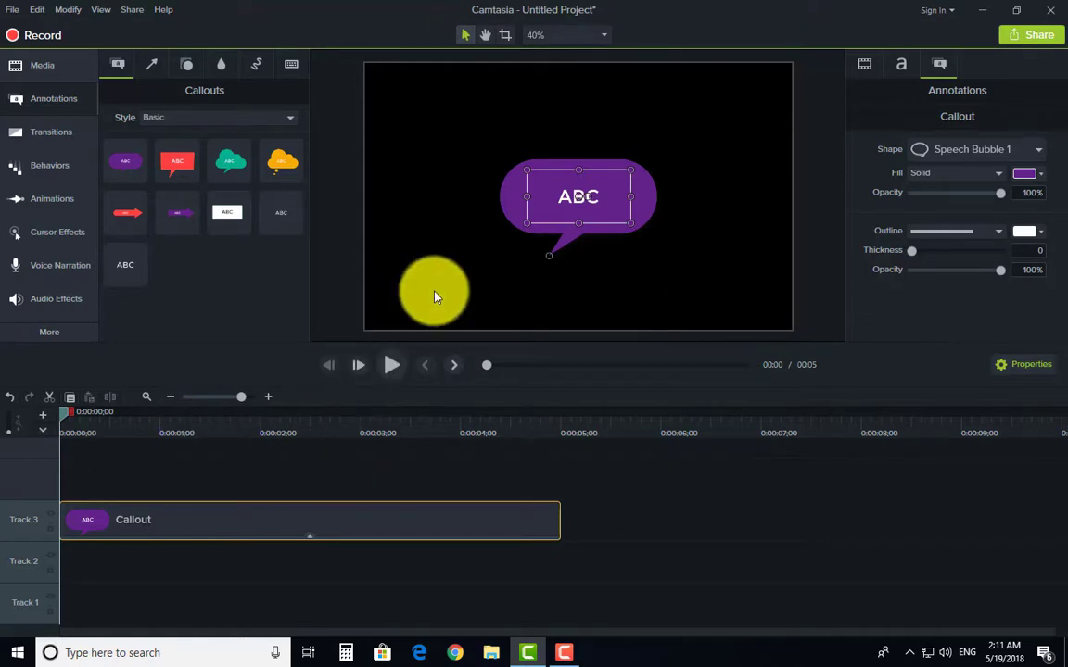
drag(604, 196, 714, 127)
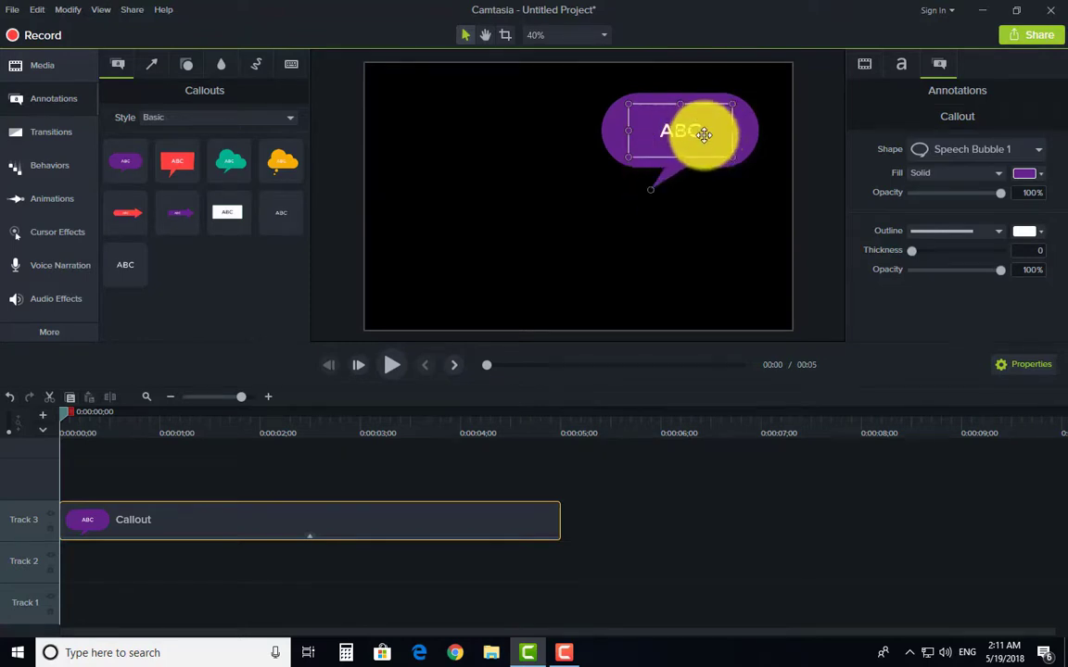
mouse_move(702, 136)
mouse_down()
mouse_move(708, 148)
mouse_move(714, 124)
mouse_up()
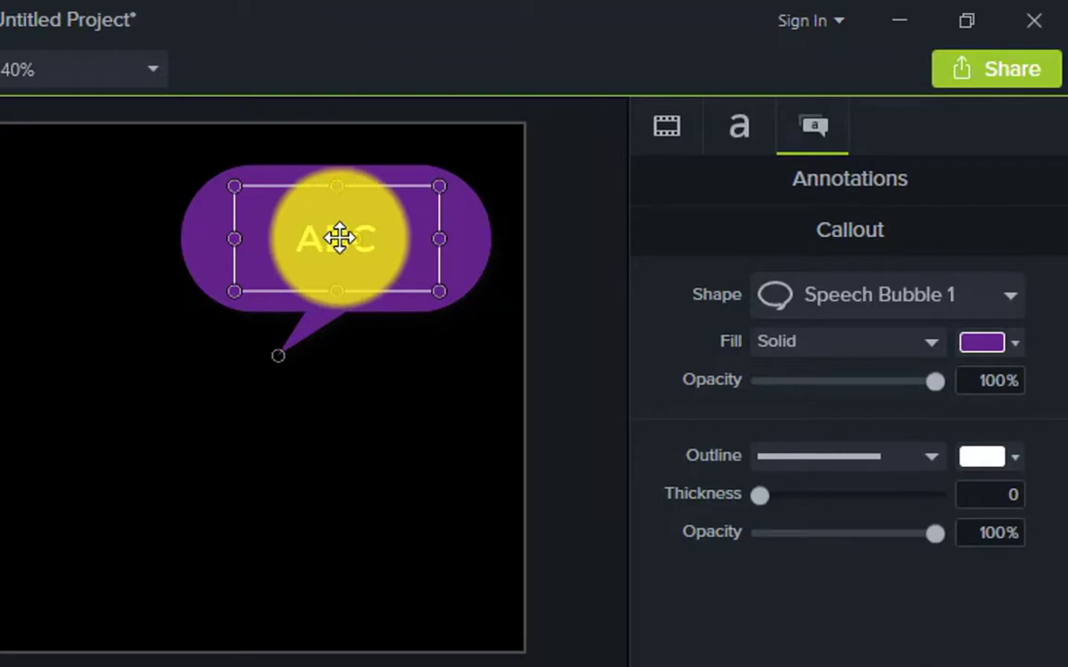
Replace the speech bubble's placeholder text with "DIGITECH PRO".
double_click(340, 240)
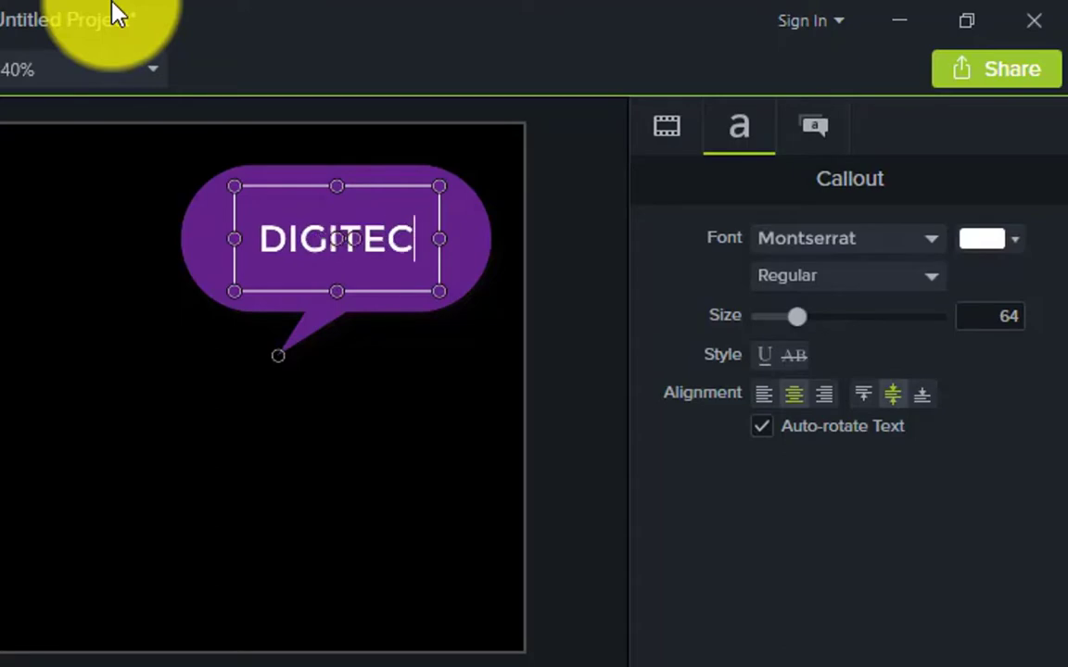
text(H PRO)
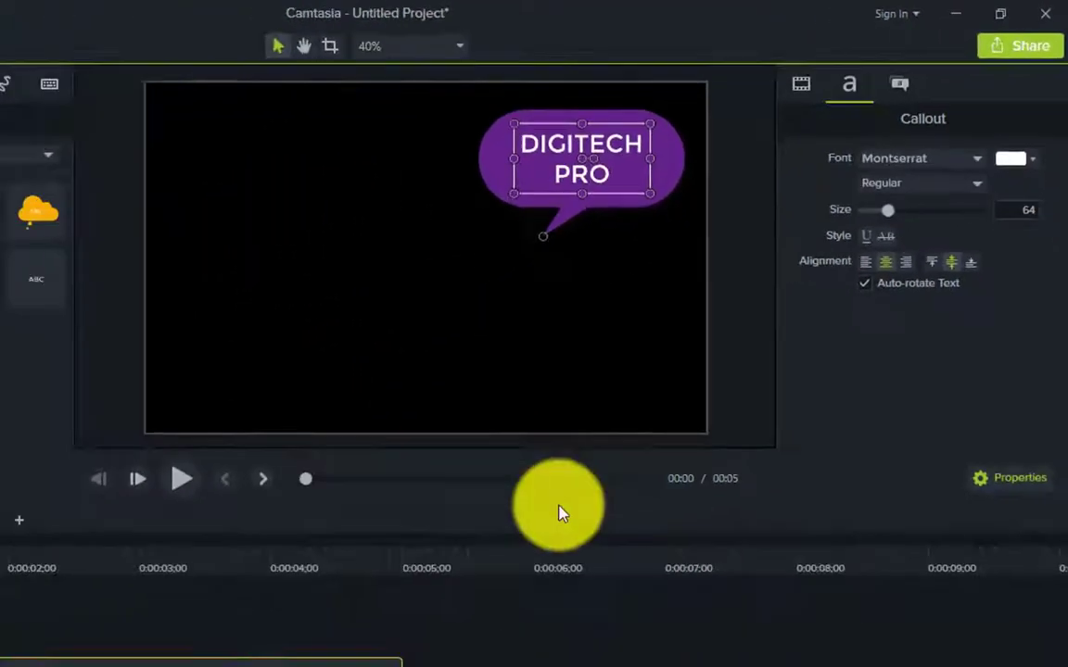
click(700, 522)
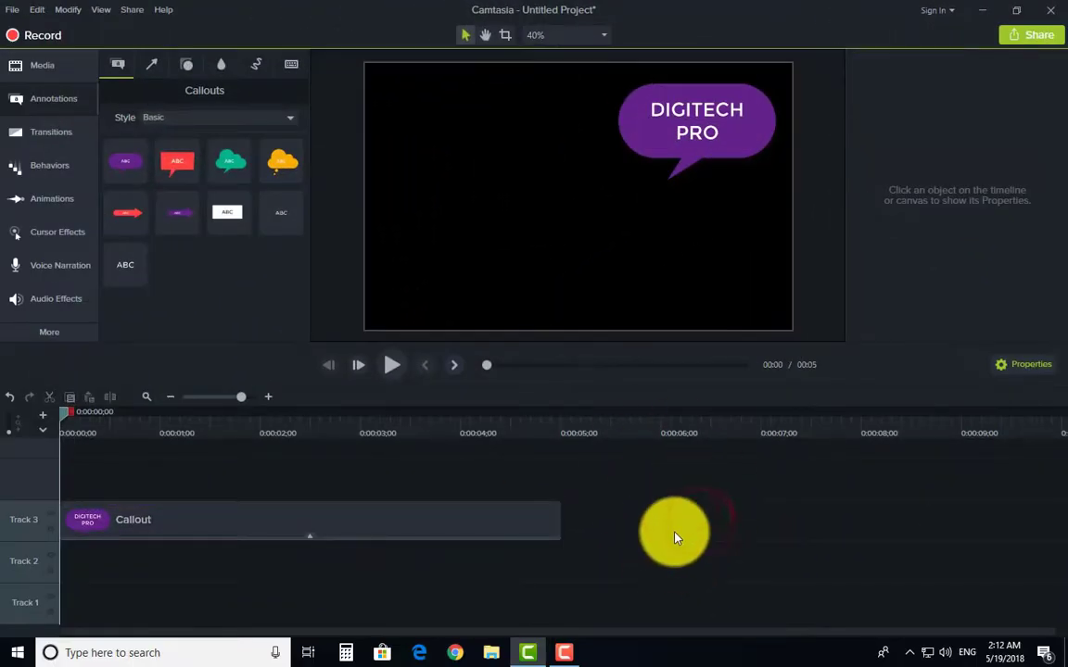
mouse_move(657, 501)
mouse_down()
mouse_move(908, 659)
mouse_move(894, 649)
mouse_up()
mouse_move(761, 538)
mouse_down()
mouse_move(858, 572)
mouse_move(848, 567)
mouse_up()
click(729, 525)
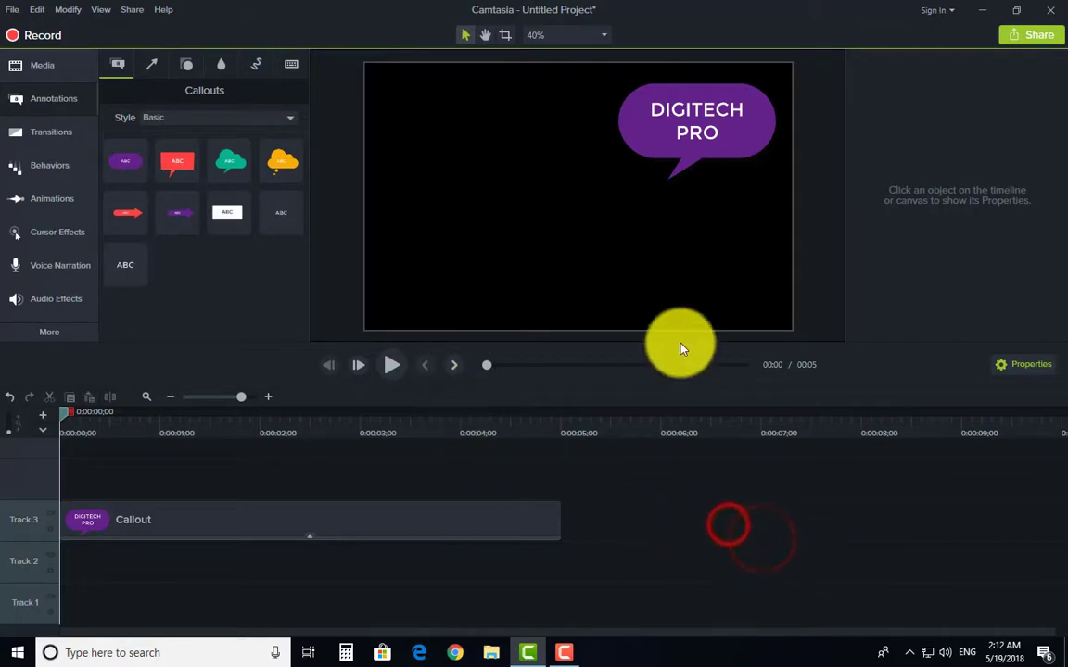
Reshape the speech bubble's tail by moving its tip, leaving it slightly lengthened and pointing down and to the left of the bubble.
drag(614, 421, 427, 565)
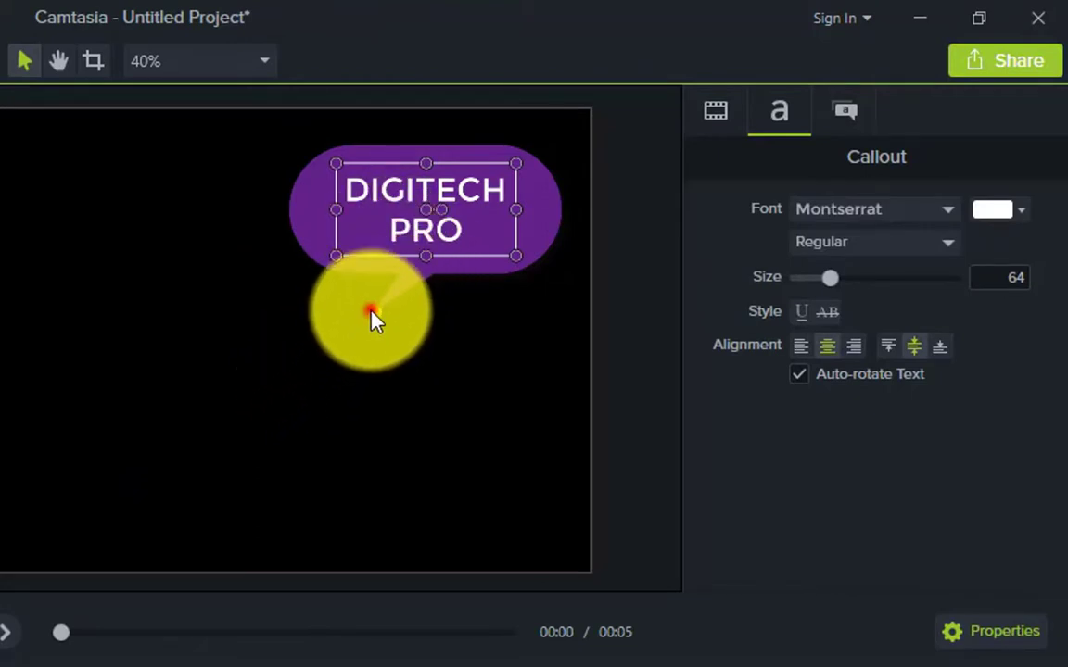
drag(370, 316, 353, 398)
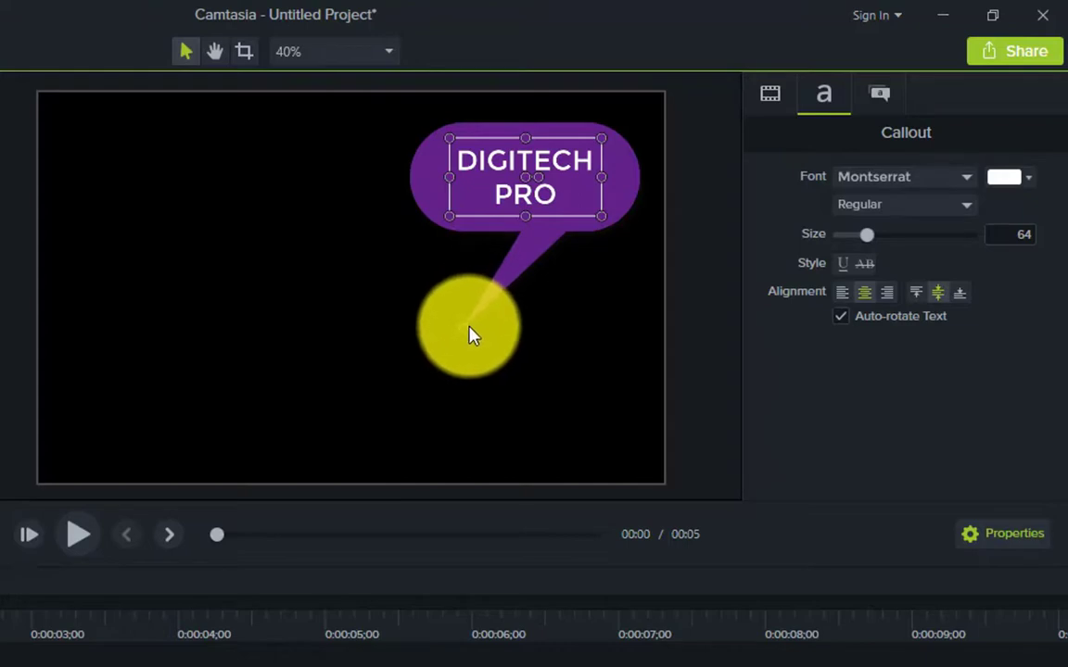
drag(468, 326, 375, 293)
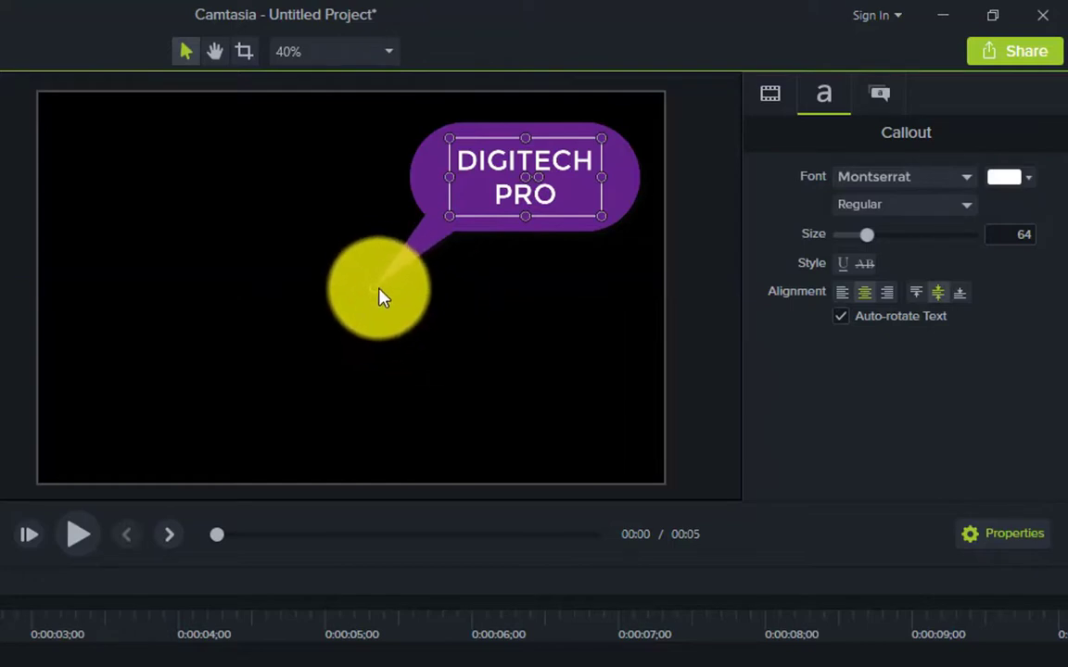
click(364, 291)
click(396, 262)
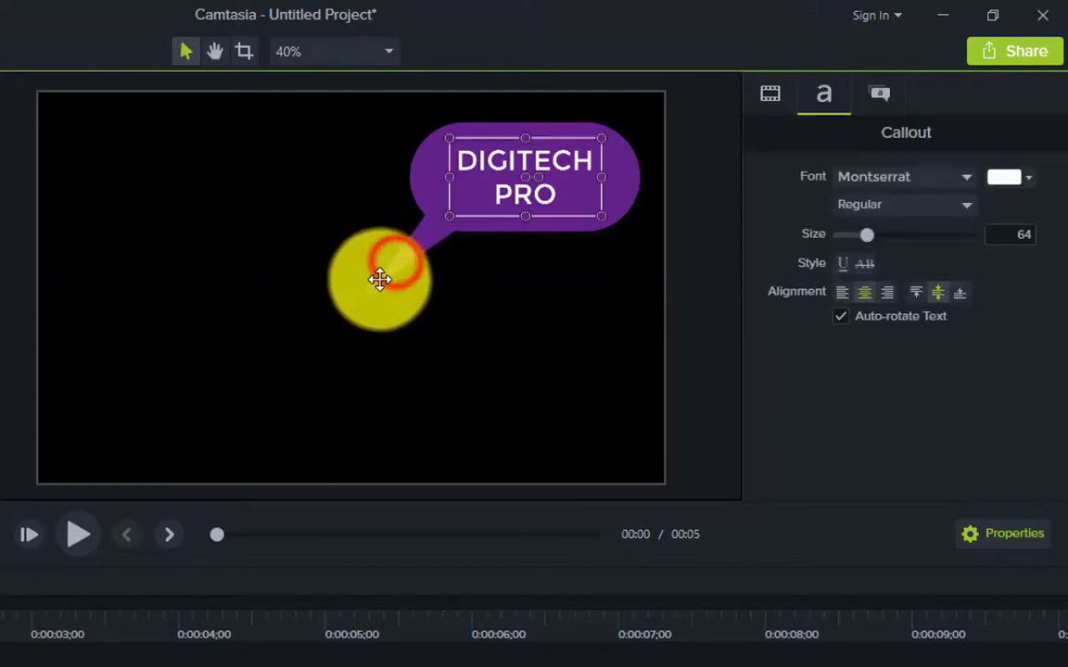
drag(375, 286, 448, 316)
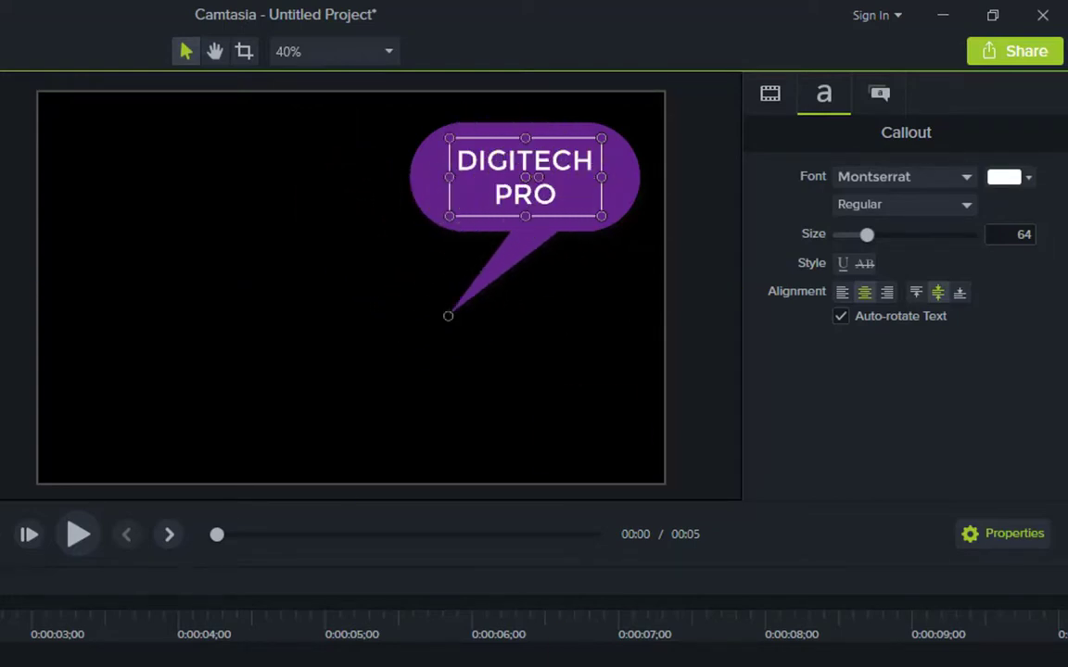
click(398, 660)
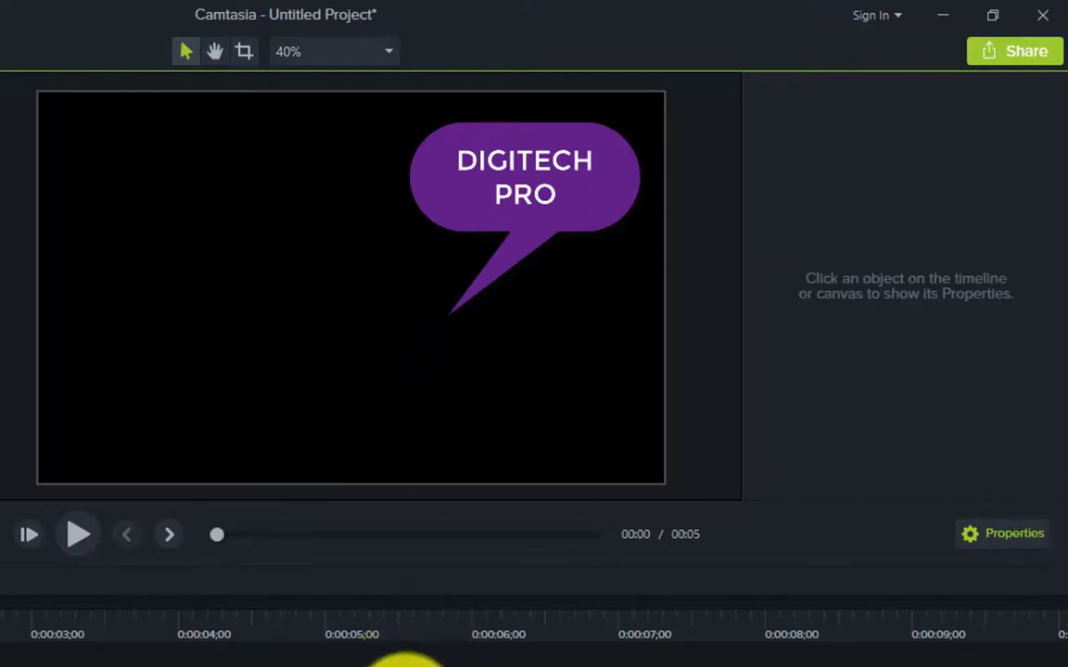
click(461, 311)
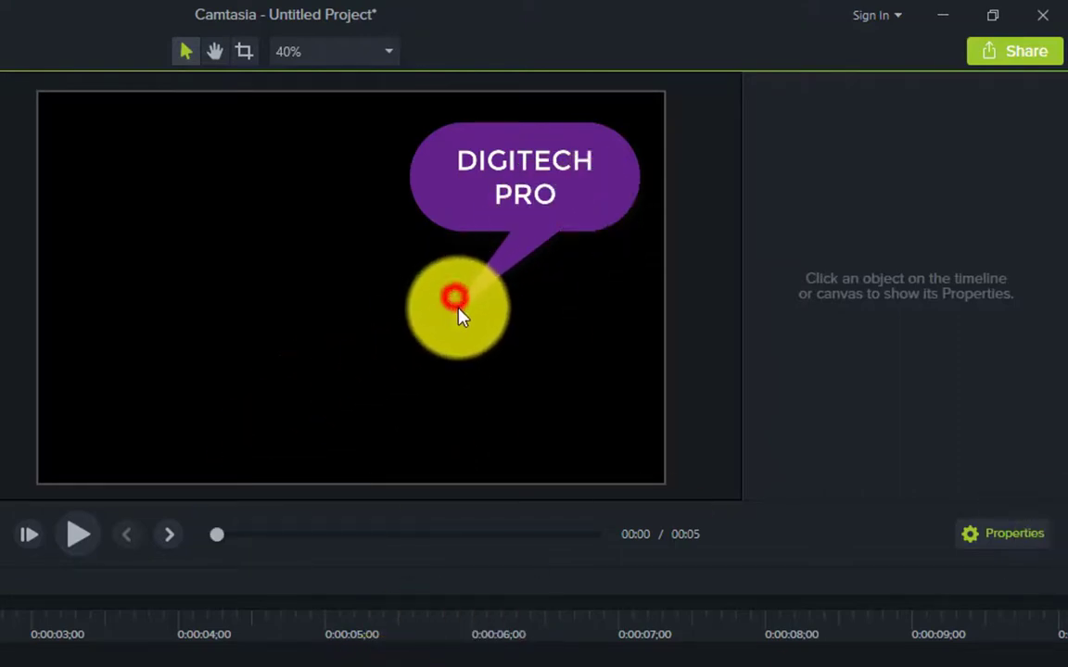
drag(450, 316, 487, 287)
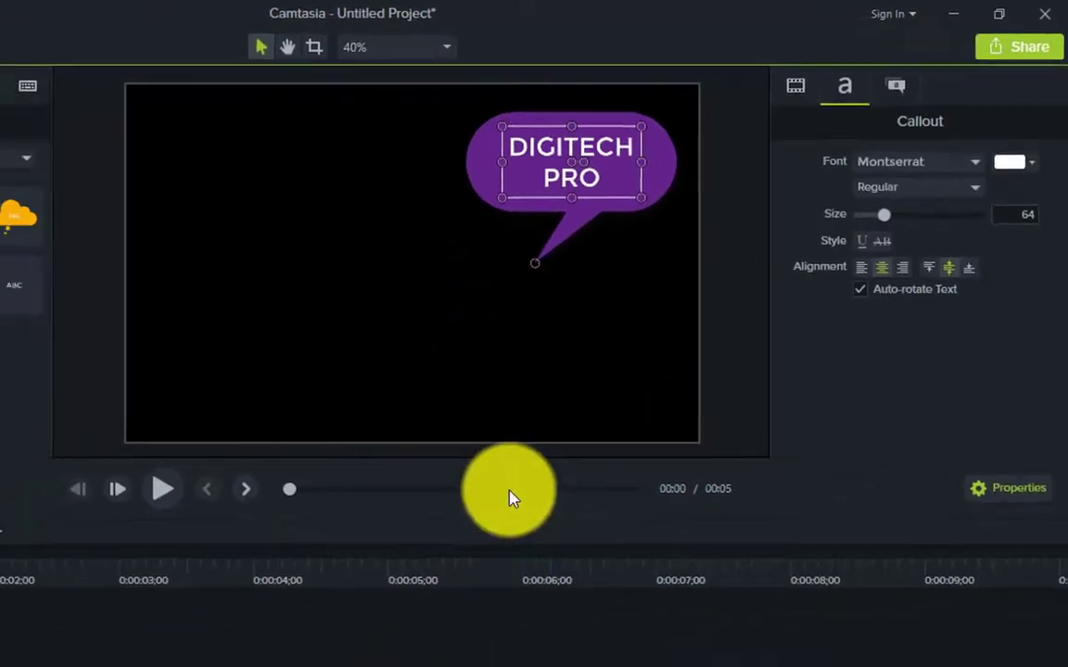
click(693, 519)
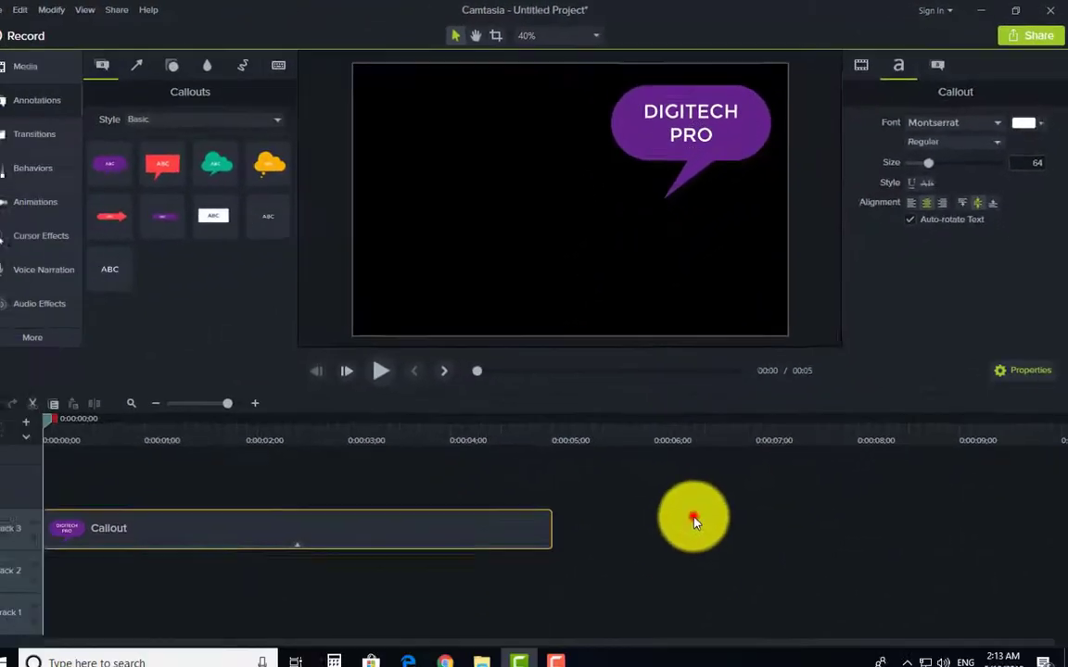
Show the callout's Visual Properties and move it to the horizontal centre of the canvas, at position X 0, Y 90.
click(750, 138)
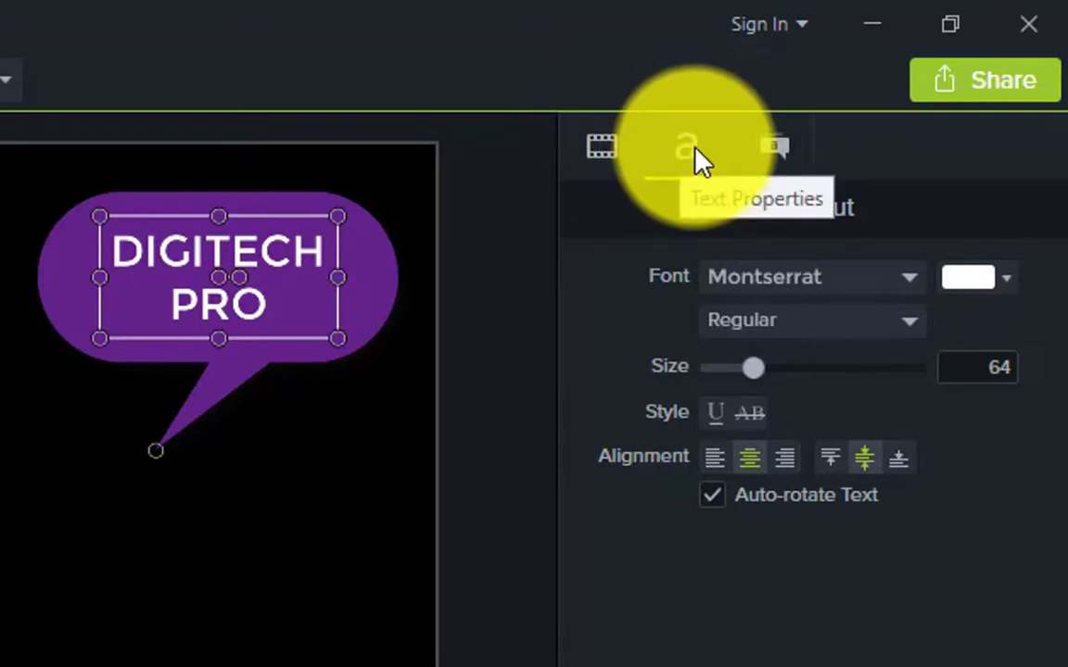
click(774, 165)
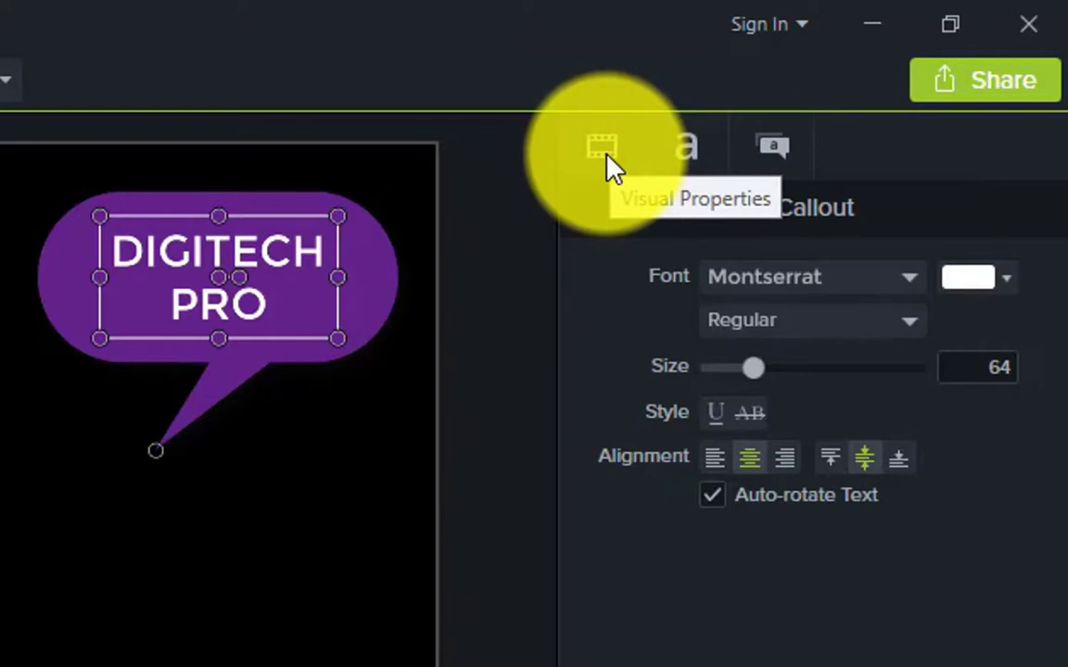
click(607, 155)
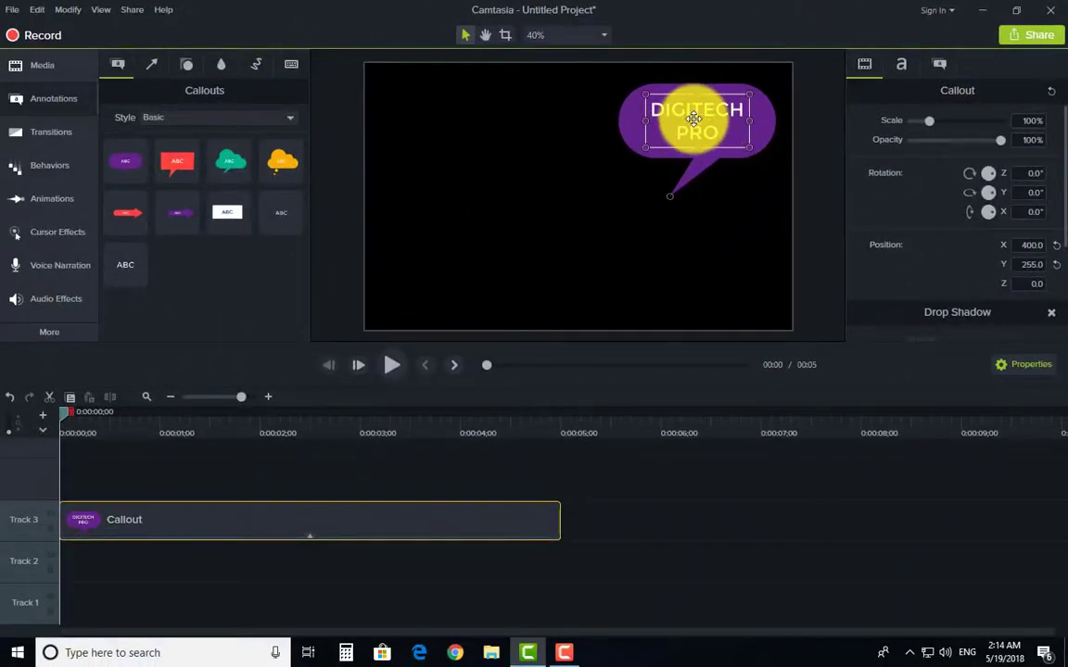
drag(692, 124, 573, 174)
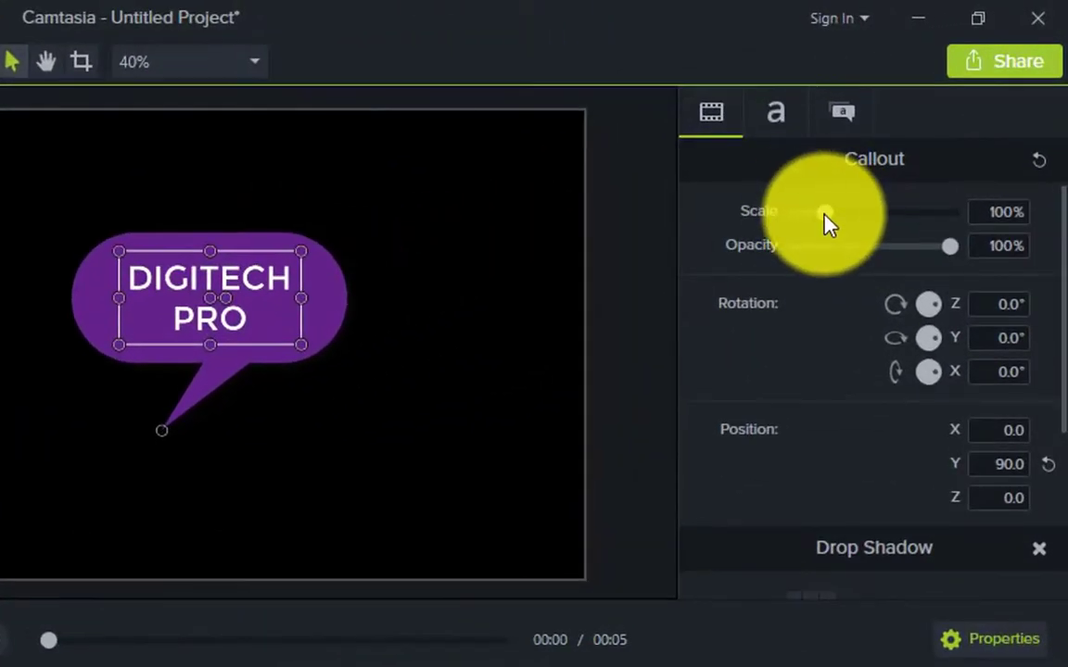
Enlarge the callout to a scale of about 137.4%.
drag(823, 215, 854, 222)
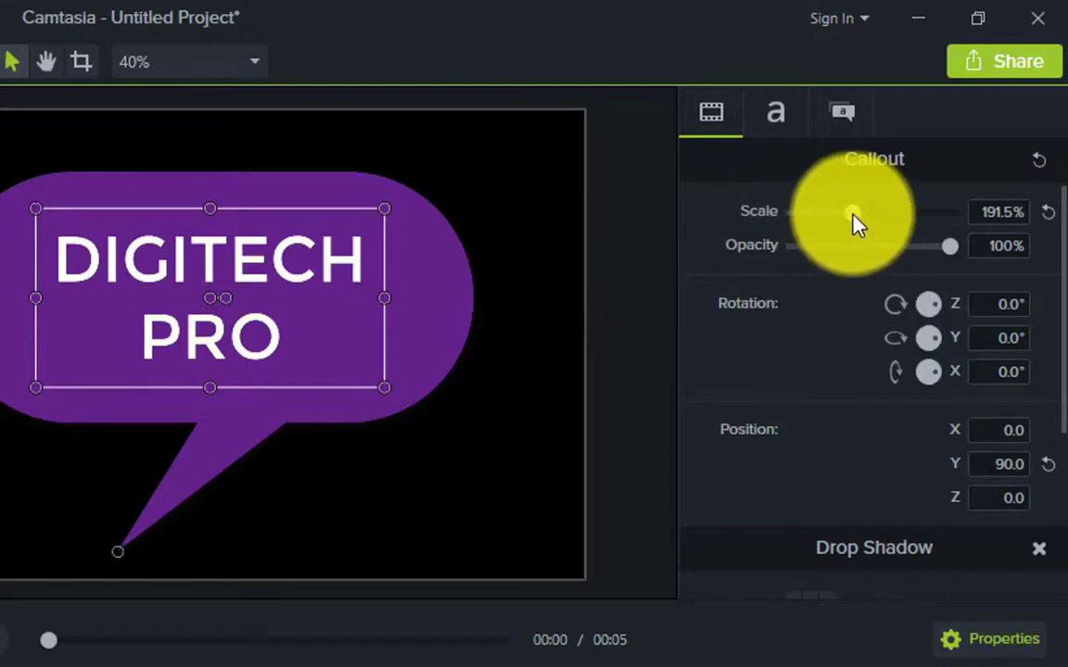
mouse_move(853, 221)
mouse_down()
mouse_move(825, 231)
mouse_move(834, 230)
mouse_up()
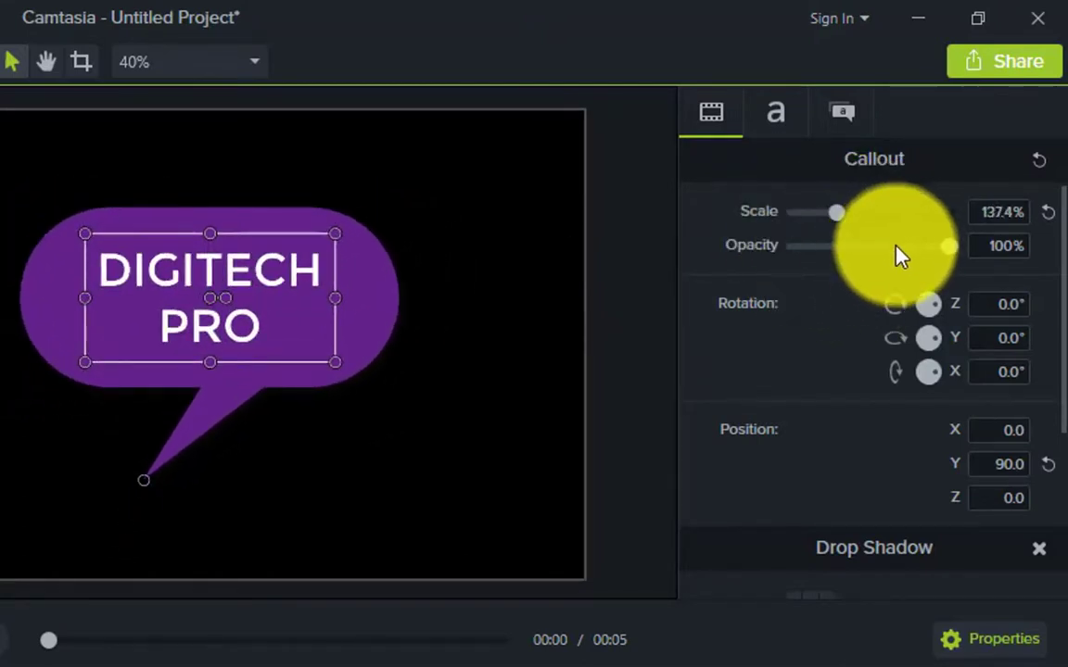
Try a lower opacity and a Z-axis rotation on the callout, restoring the opacity to 100% and undoing the rotation.
click(932, 247)
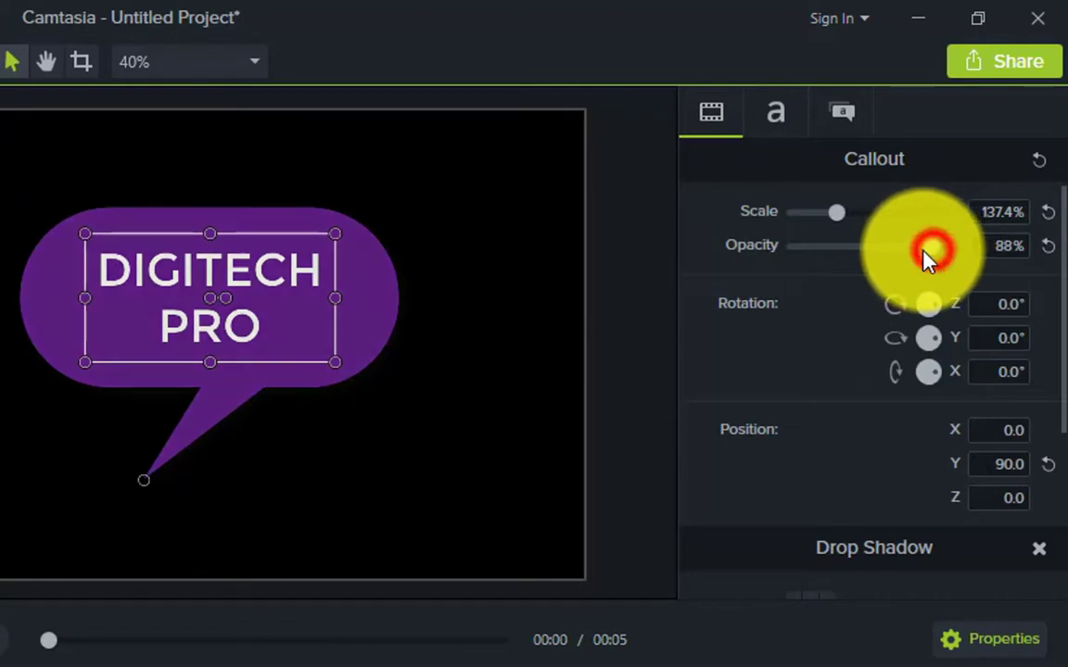
drag(870, 250, 977, 255)
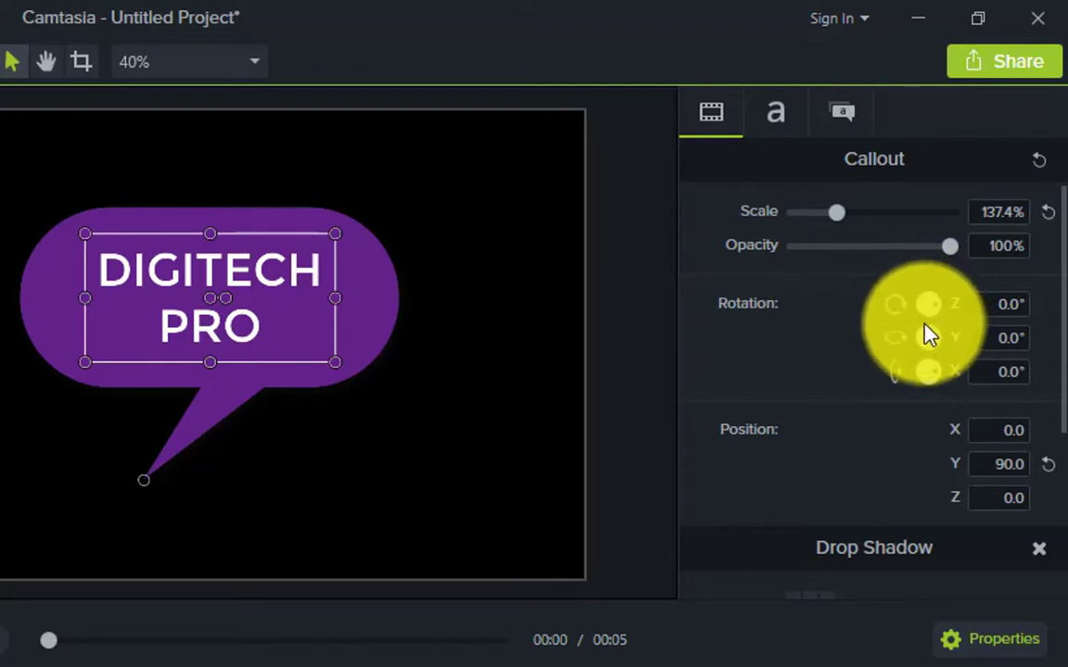
mouse_move(931, 314)
mouse_down()
mouse_move(942, 321)
mouse_move(931, 335)
mouse_move(913, 329)
mouse_move(925, 293)
mouse_move(942, 321)
mouse_move(927, 343)
mouse_move(919, 313)
mouse_up()
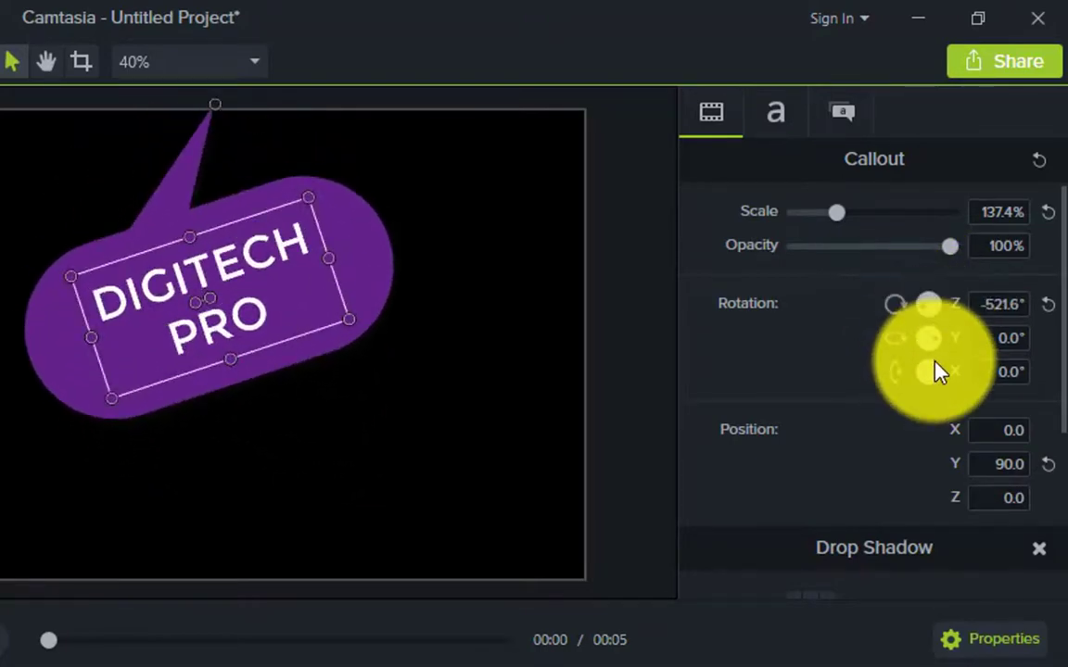
key(ctrl+z)
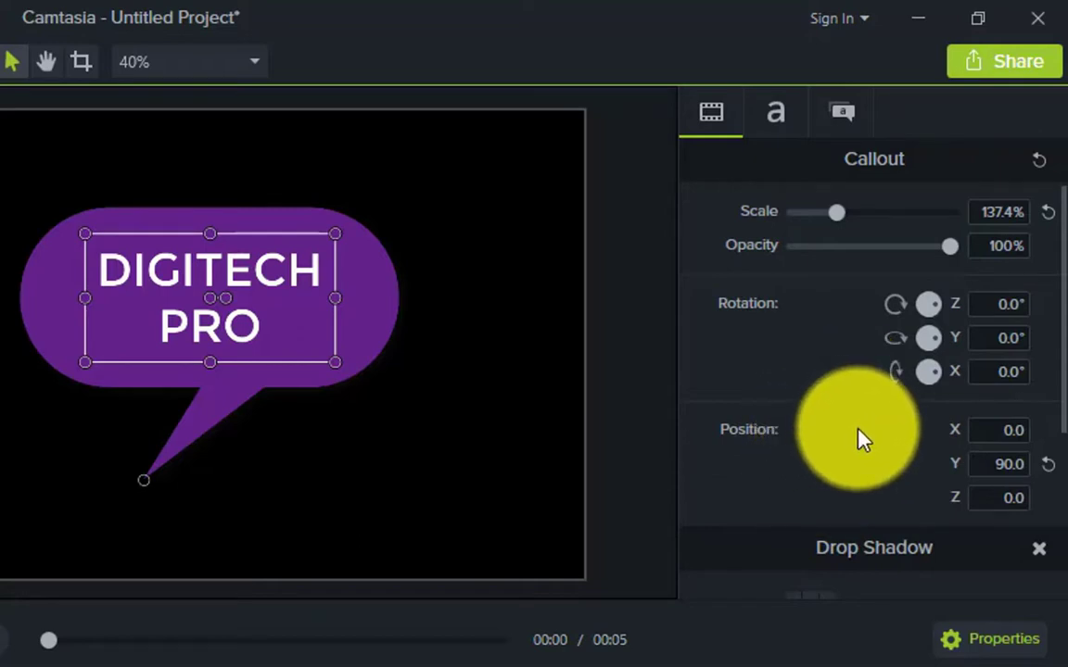
Look through the callout's transform and Drop Shadow settings, and centre the callout both horizontally and vertically on the canvas.
scroll(857, 428, down, 1)
scroll(857, 433, down, 3)
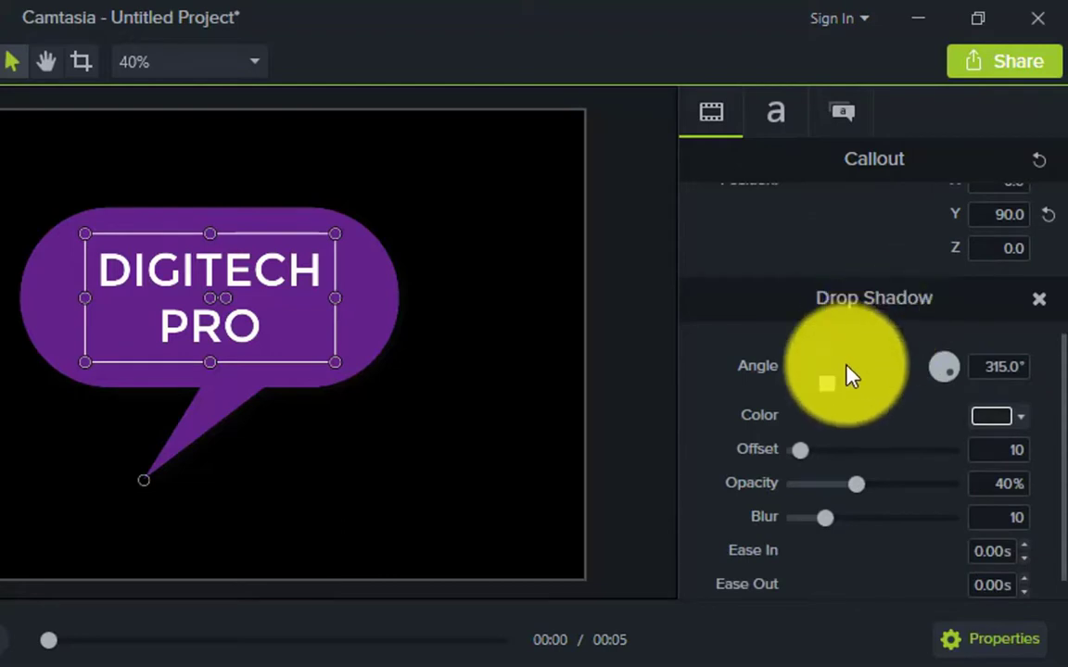
scroll(846, 374, down, 1)
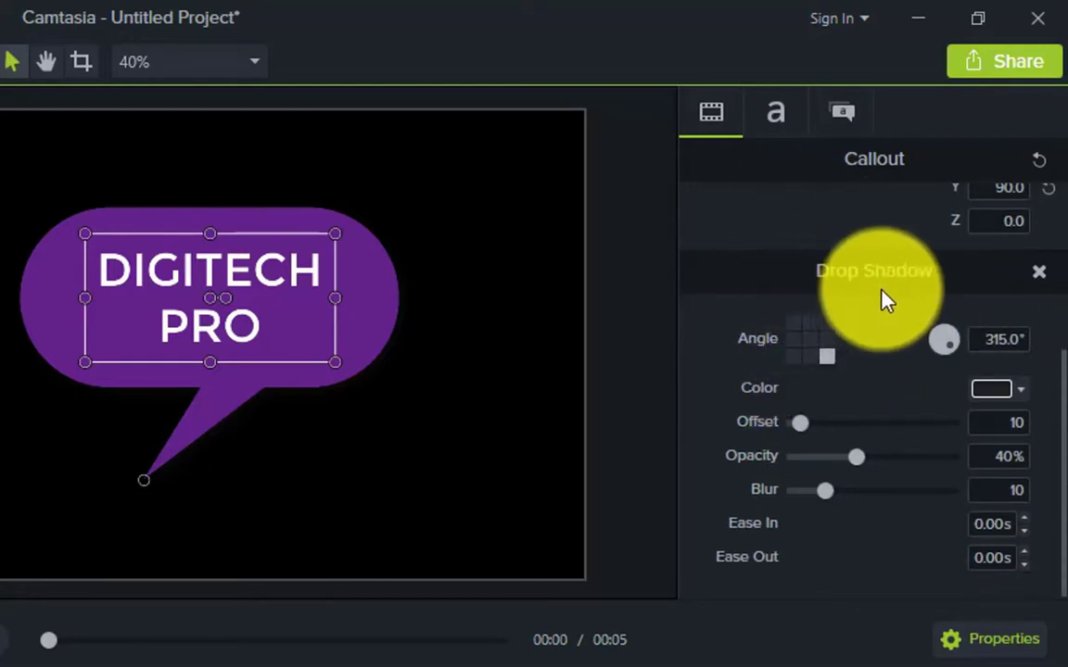
scroll(889, 287, up, 5)
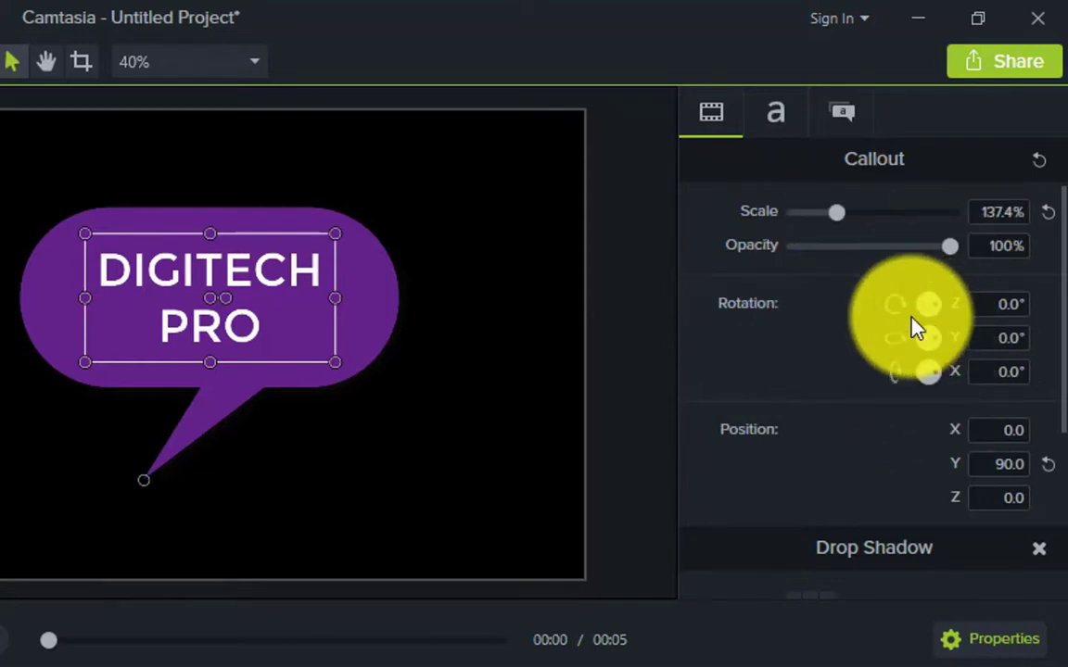
scroll(913, 326, down, 5)
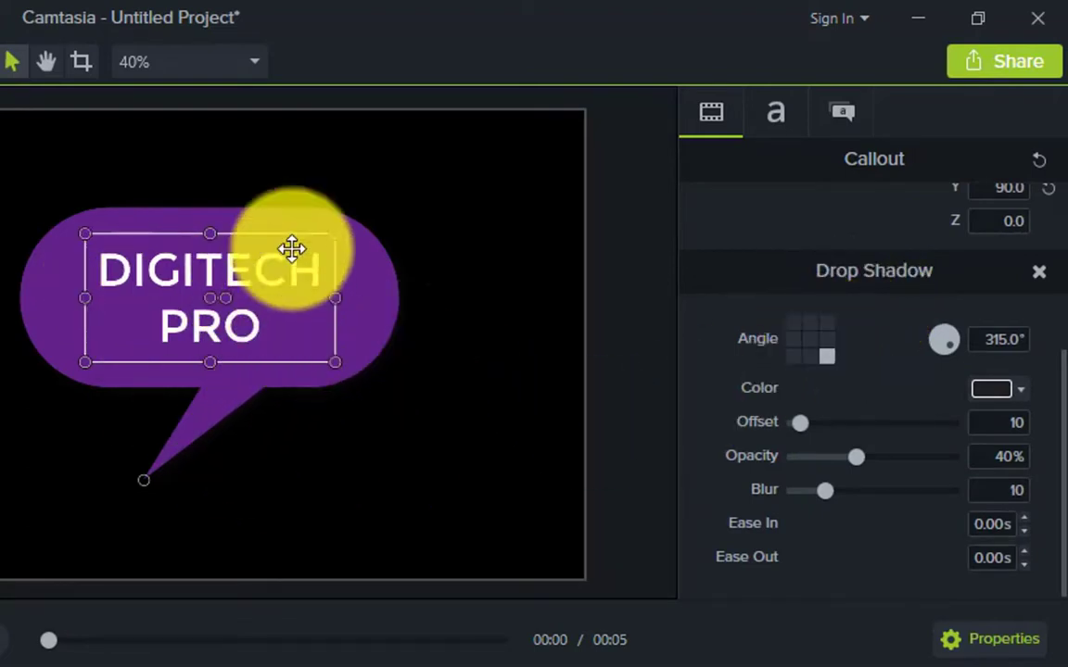
drag(280, 308, 288, 346)
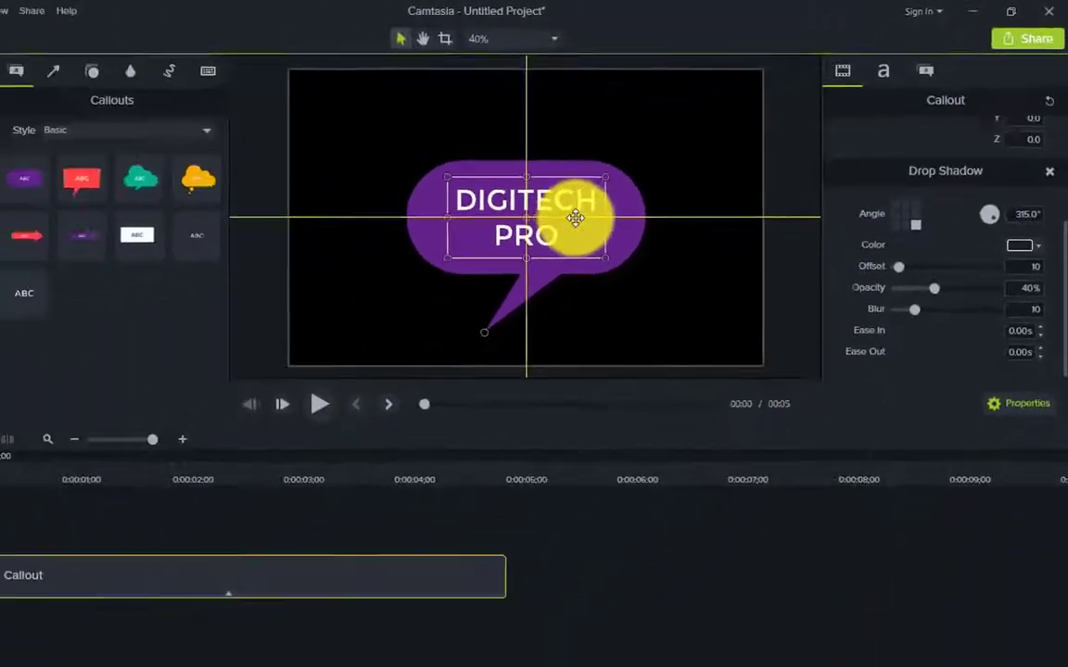
drag(576, 218, 556, 222)
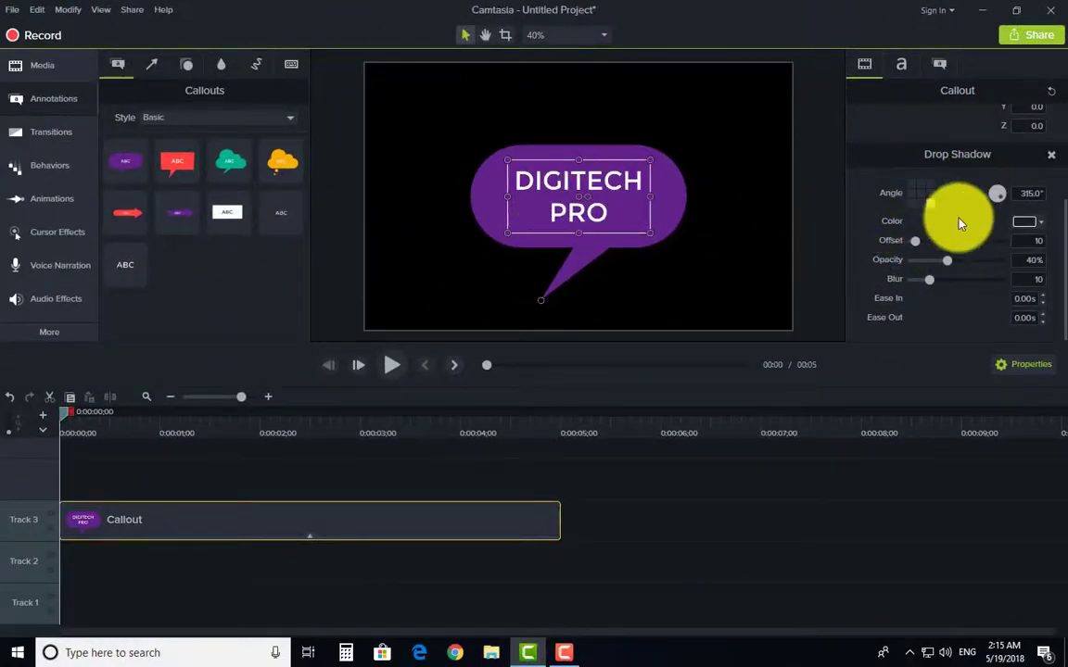
Deselect the callout and select it again on the canvas to show its properties.
click(810, 495)
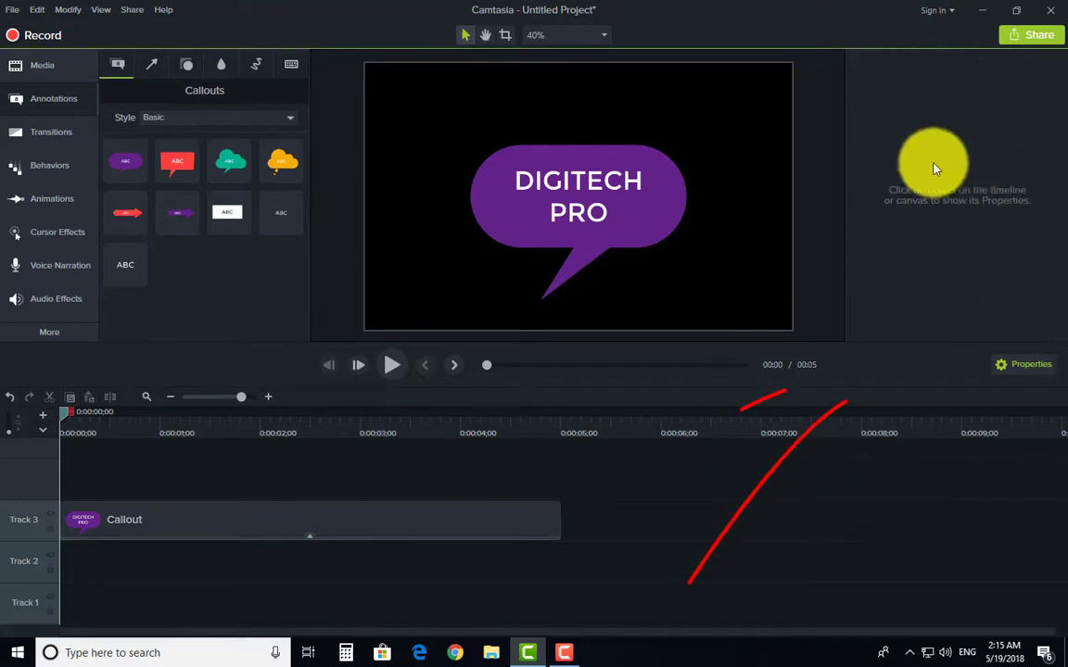
click(596, 200)
click(711, 532)
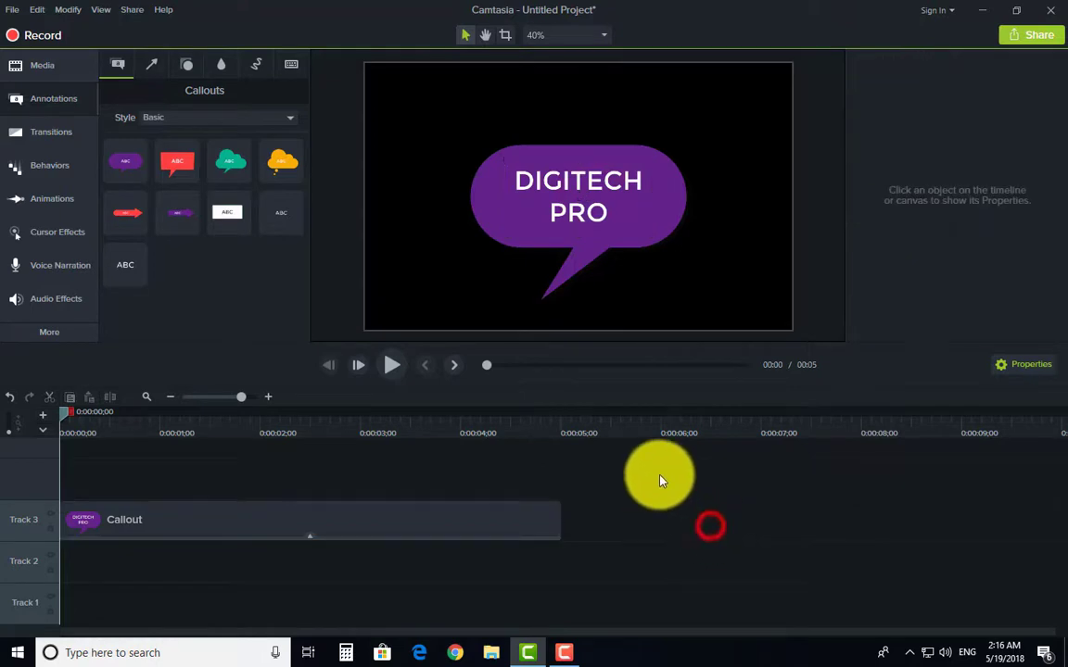
drag(658, 474, 174, 572)
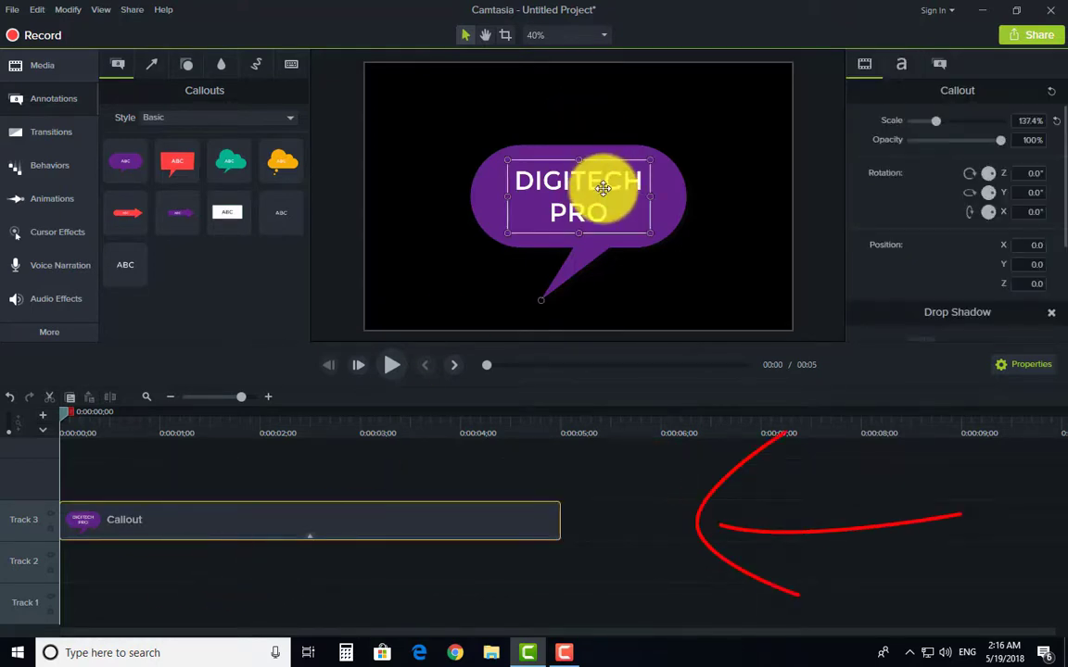
click(665, 476)
click(612, 210)
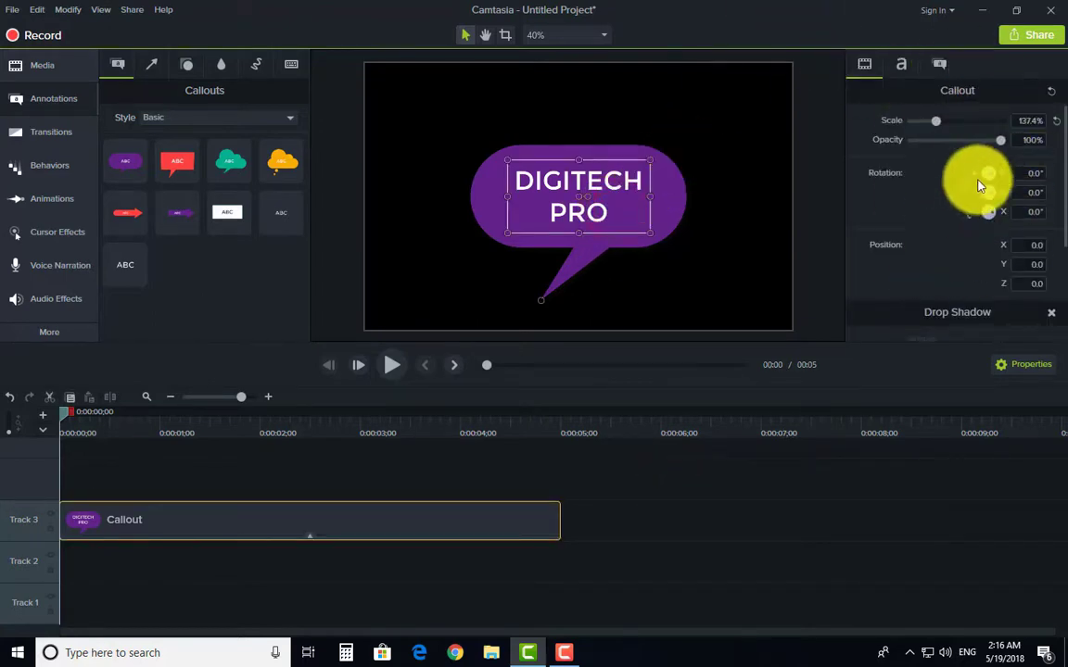
Try drop shadow angles of 270°, 315° and -415° on the callout.
scroll(989, 231, down, 3)
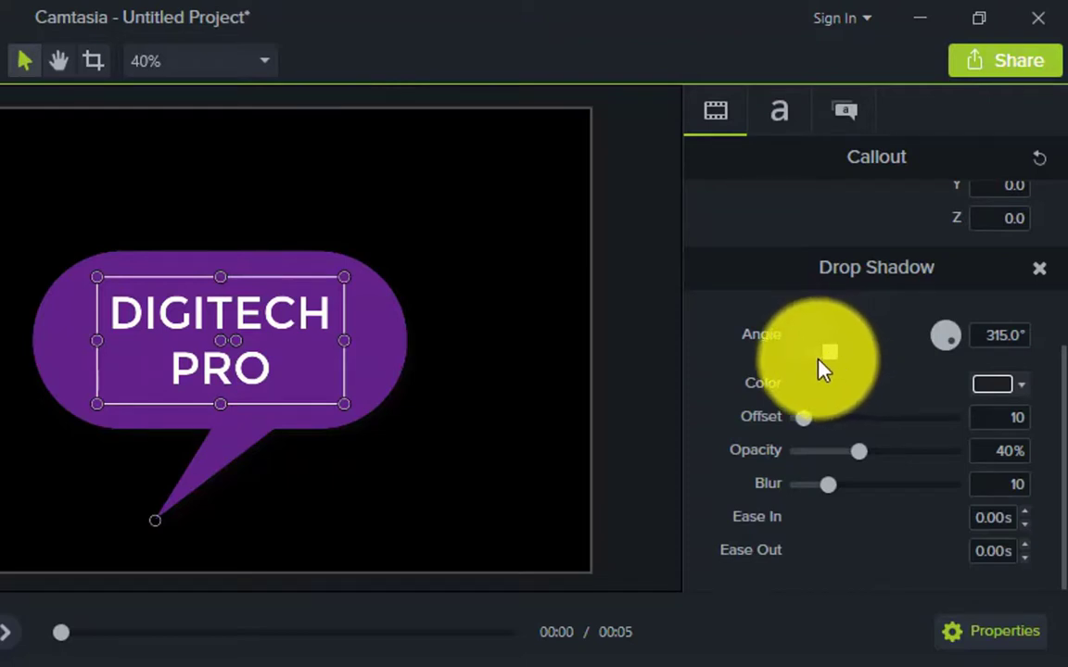
click(813, 354)
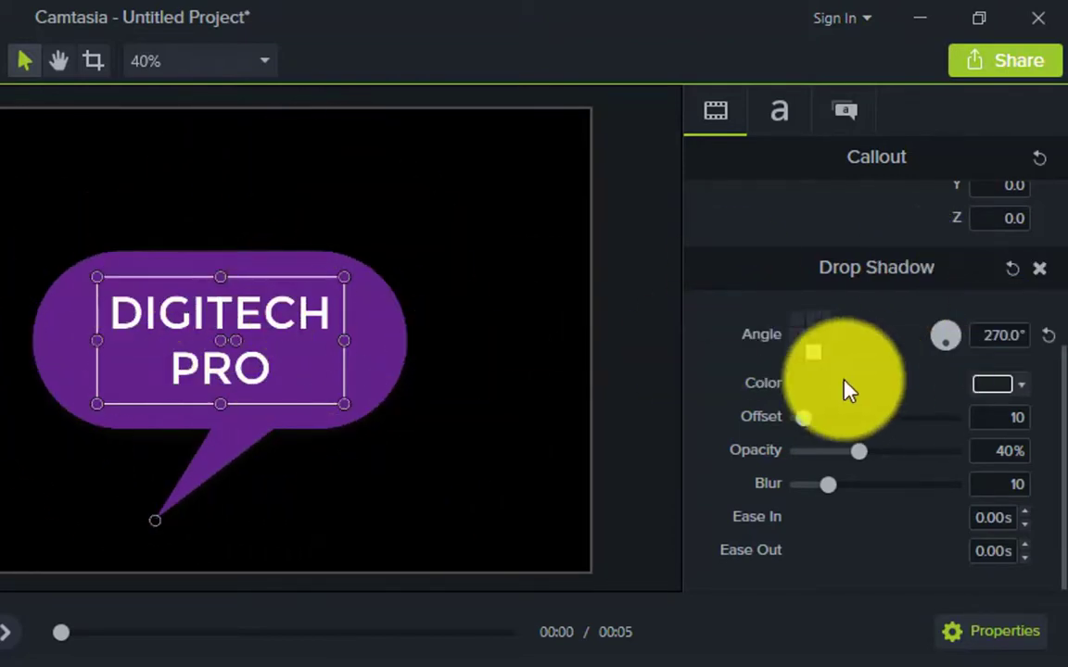
click(830, 353)
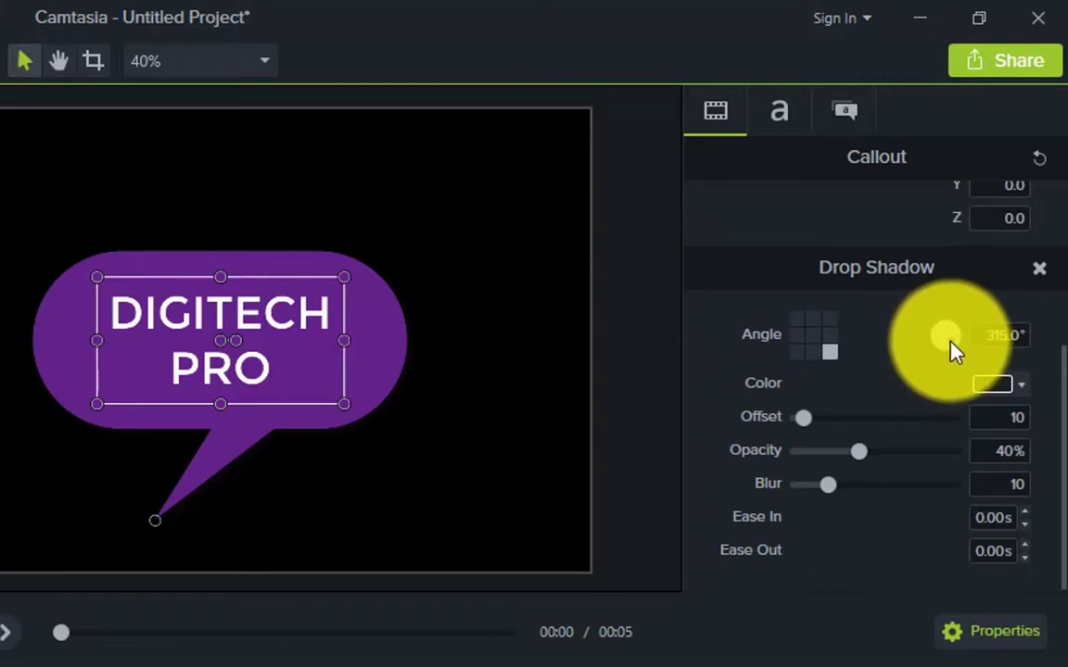
mouse_move(950, 341)
mouse_down()
mouse_move(946, 326)
mouse_move(941, 347)
mouse_move(941, 338)
mouse_move(963, 352)
mouse_move(932, 350)
mouse_move(938, 330)
mouse_move(957, 343)
mouse_move(943, 358)
mouse_move(915, 349)
mouse_move(942, 334)
mouse_move(960, 347)
mouse_move(952, 358)
mouse_up()
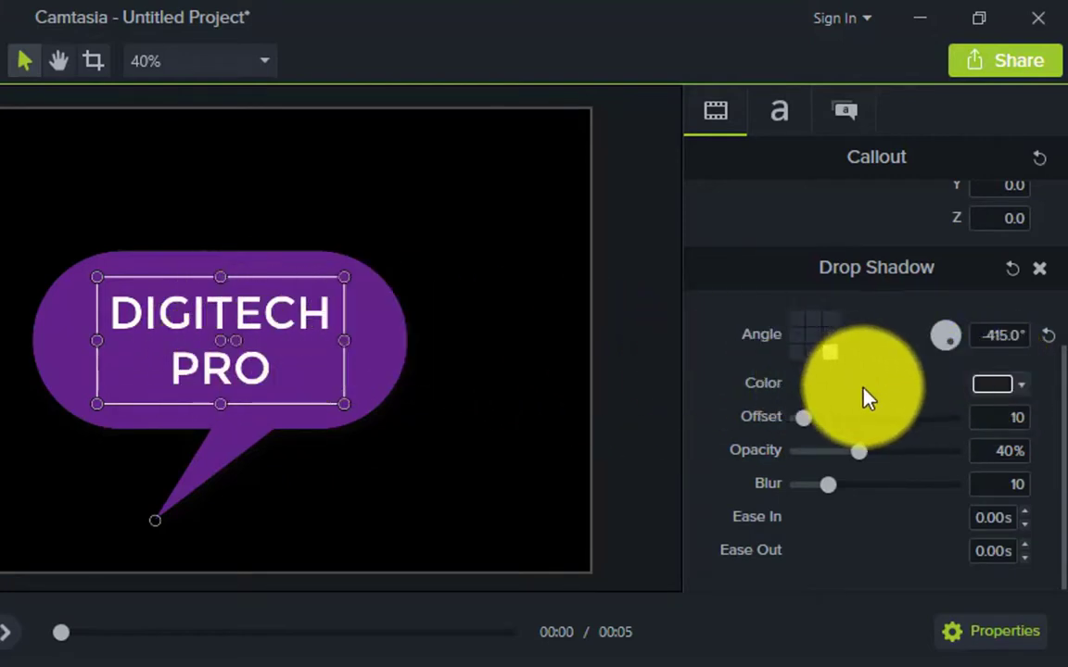
Change the callout's drop shadow colour to white.
click(993, 385)
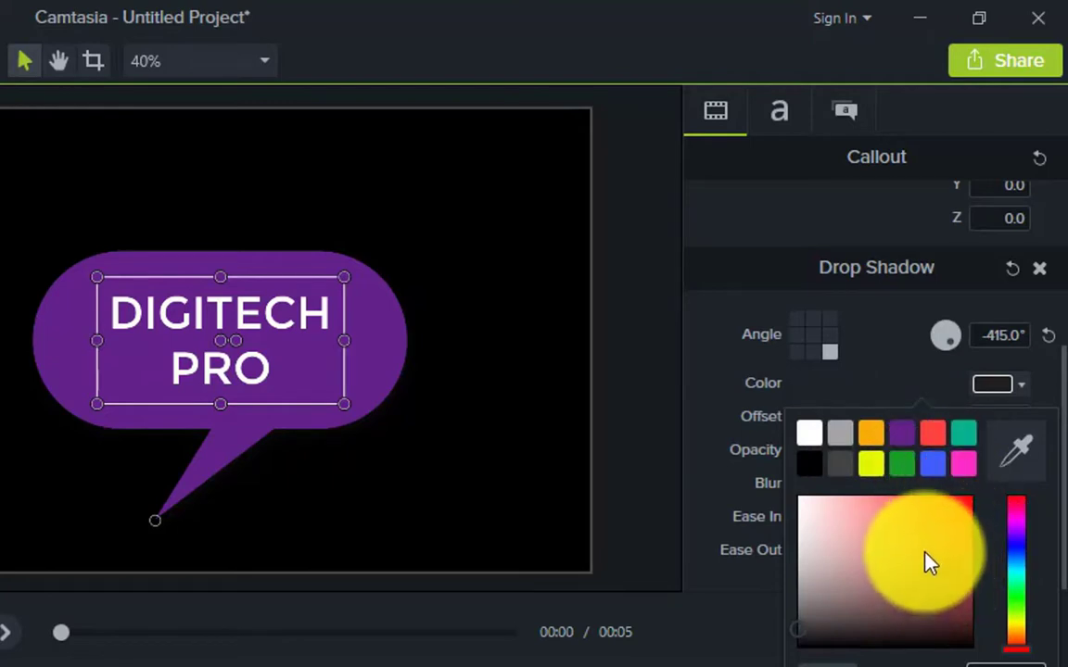
click(872, 541)
drag(809, 515, 783, 505)
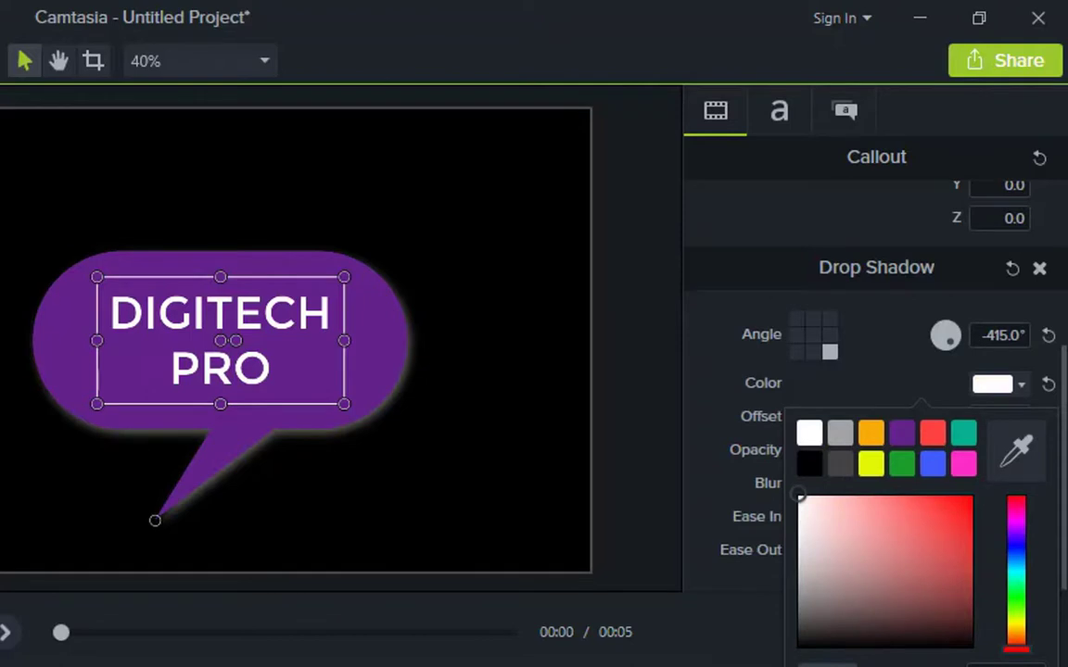
click(379, 656)
click(303, 389)
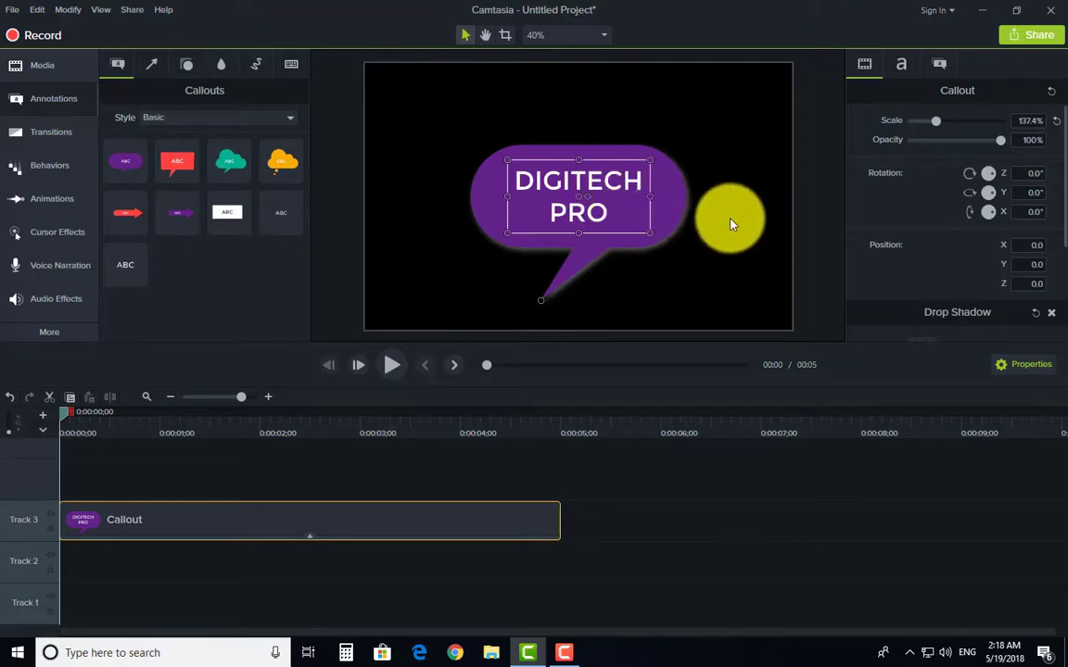
Increase the callout's drop shadow offset to 52.
scroll(993, 243, down, 3)
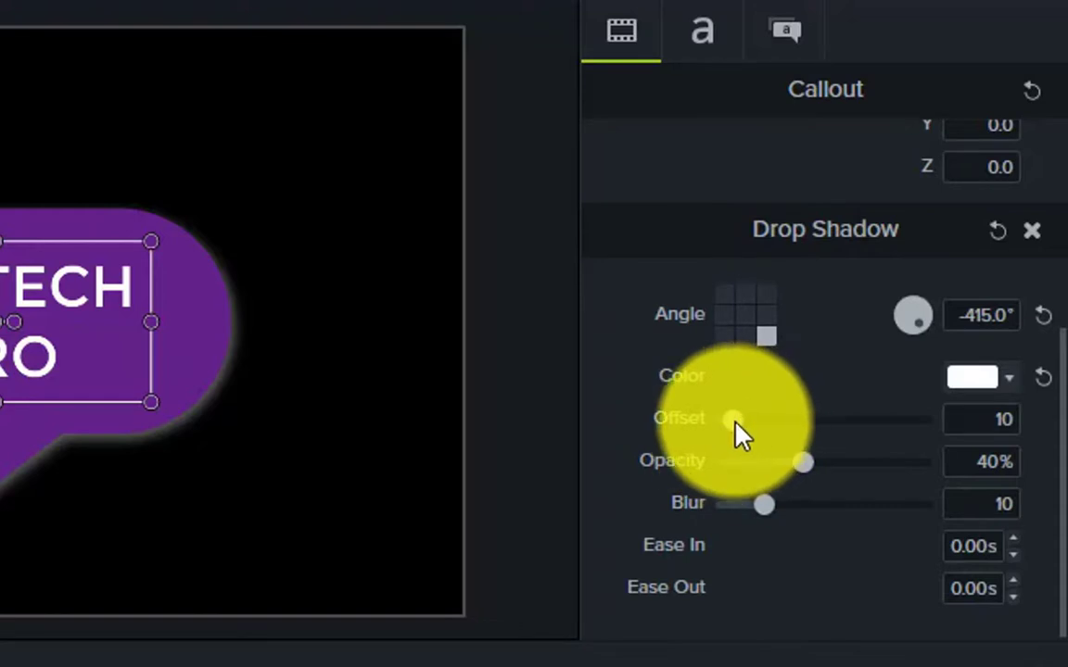
drag(733, 422, 769, 422)
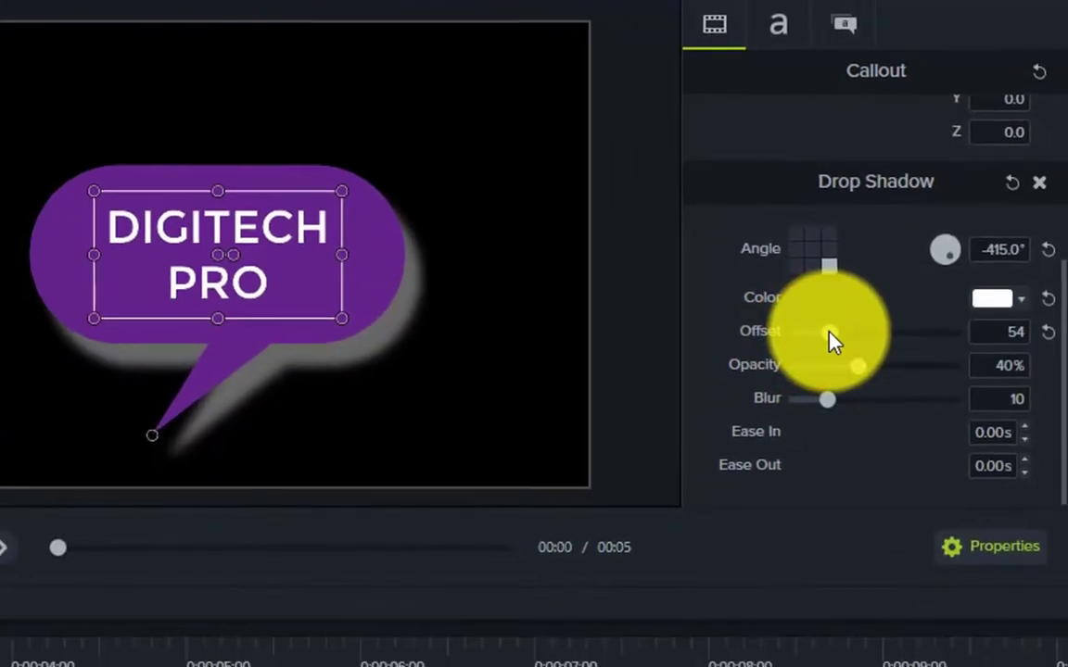
mouse_move(828, 332)
mouse_down()
mouse_move(980, 340)
mouse_move(875, 369)
mouse_move(827, 363)
mouse_up()
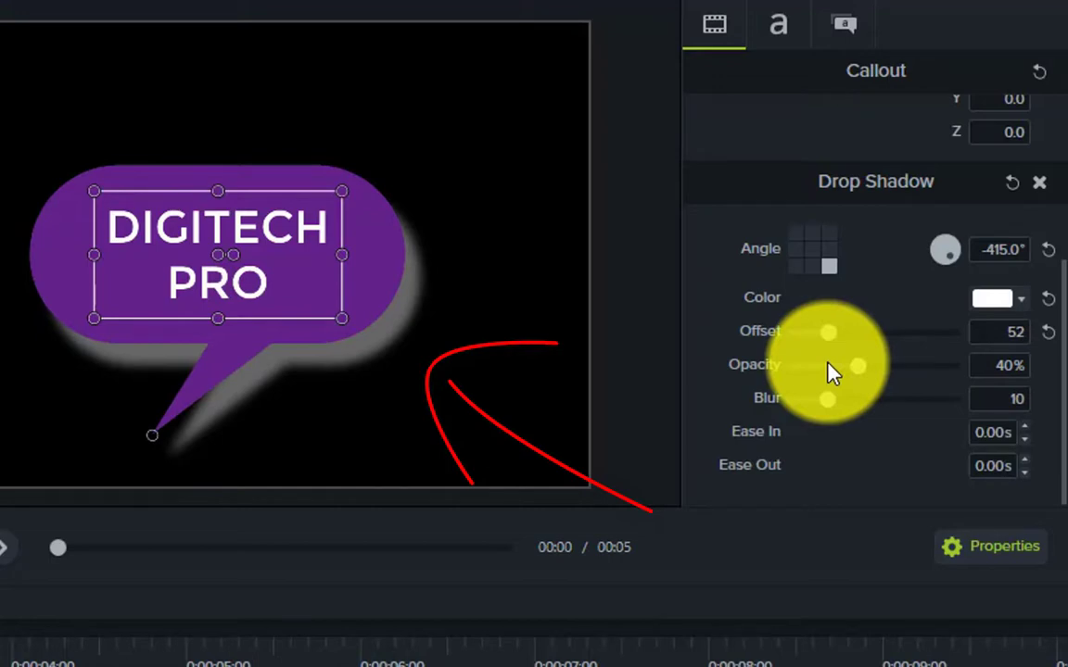
Try the drop shadow below the callout at 270° and above it at 90°, and set its angle to 315°.
click(814, 274)
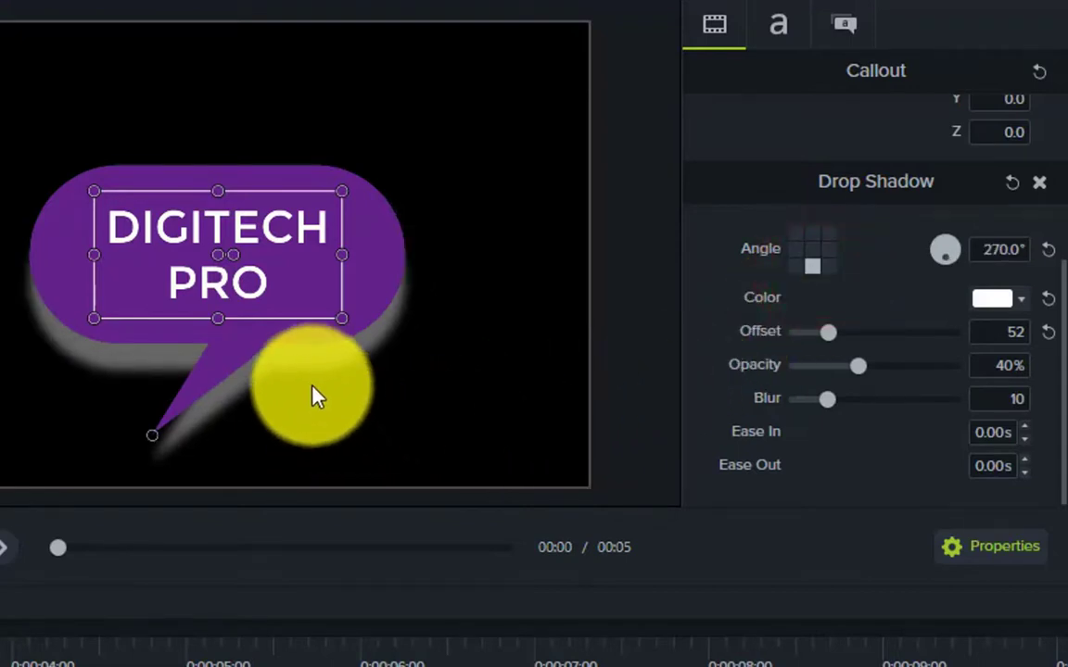
click(812, 232)
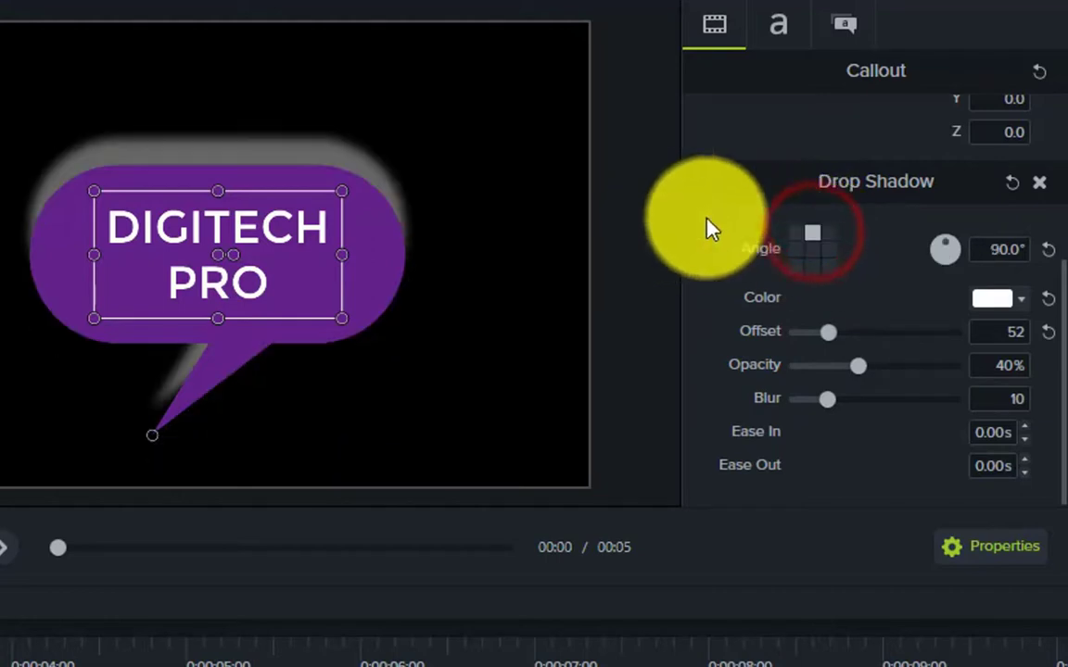
click(831, 267)
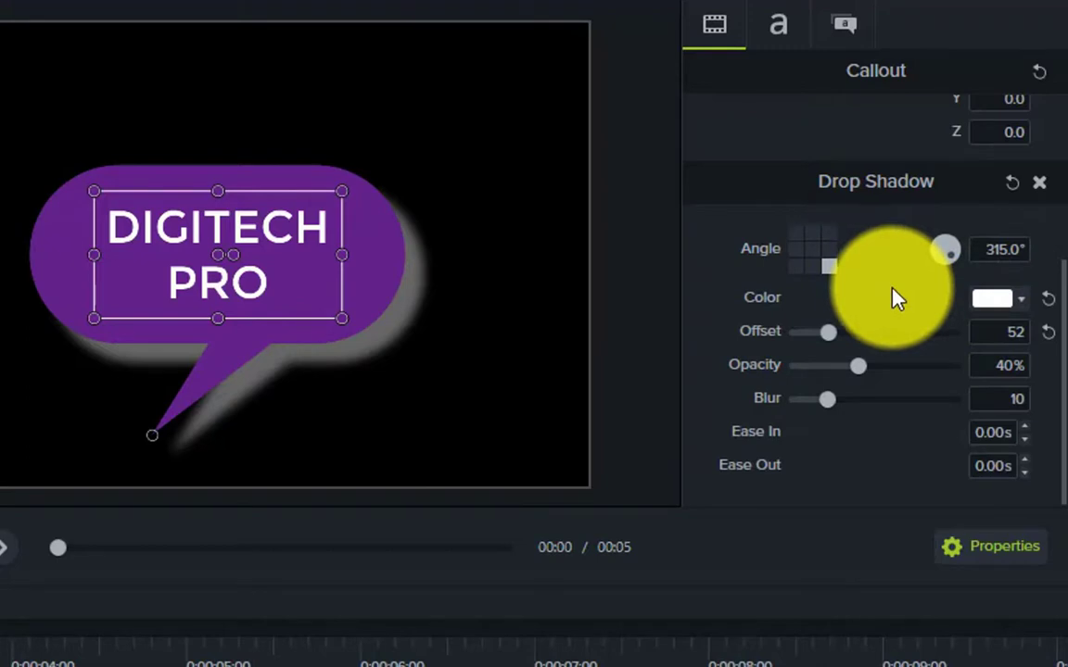
Reduce the callout's drop shadow offset to 18.
mouse_move(832, 345)
mouse_down()
mouse_move(910, 356)
mouse_move(802, 338)
mouse_move(810, 345)
mouse_up()
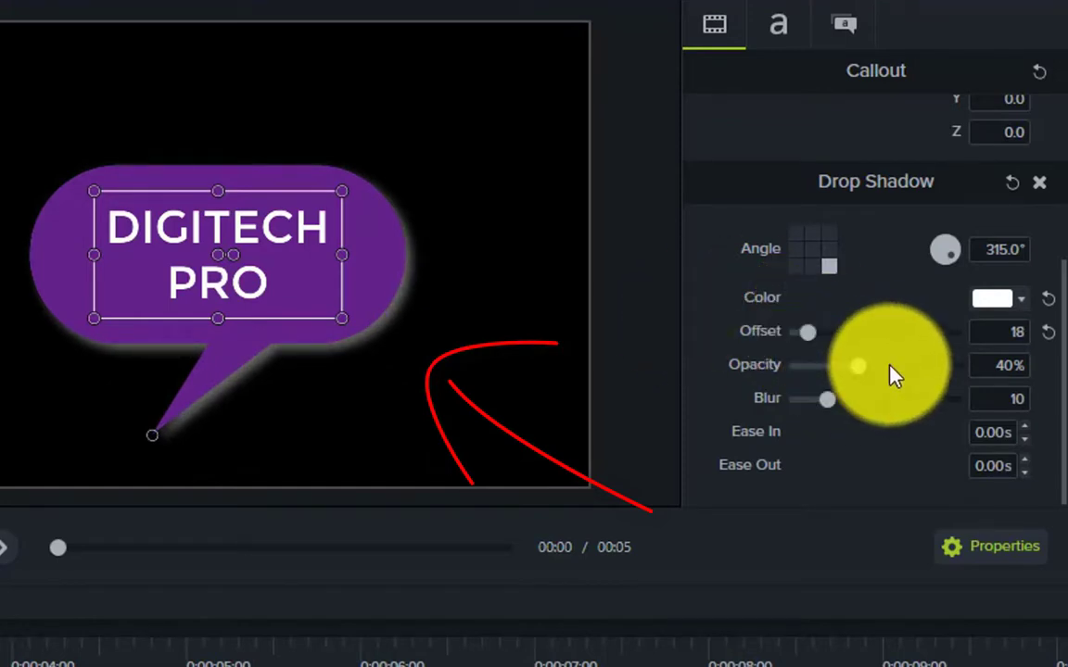
click(1005, 335)
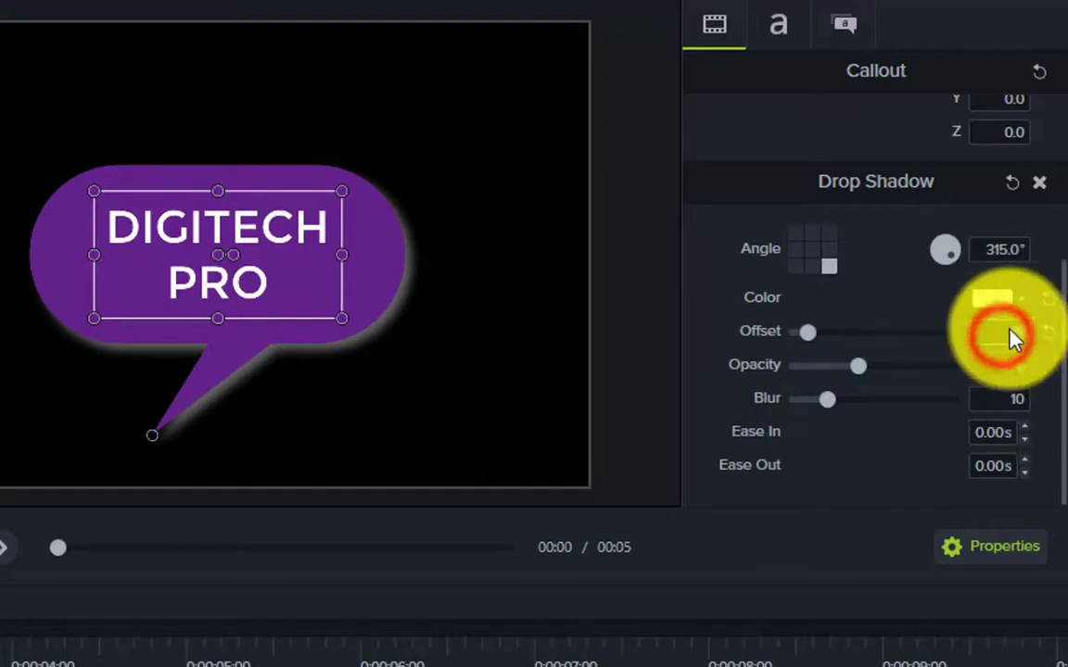
click(1001, 330)
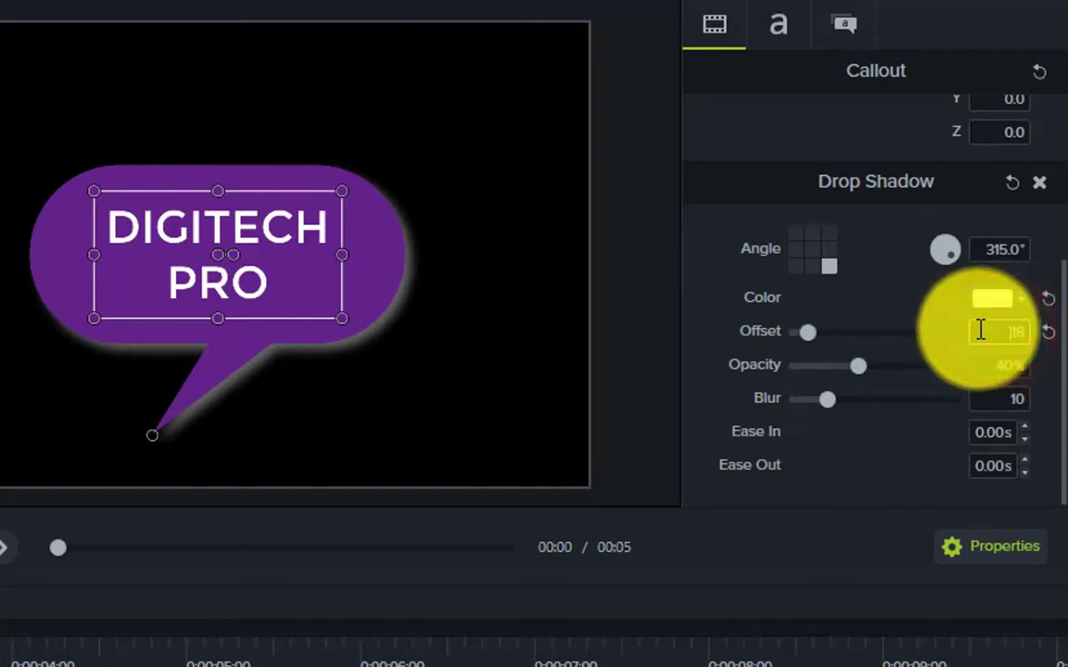
click(876, 316)
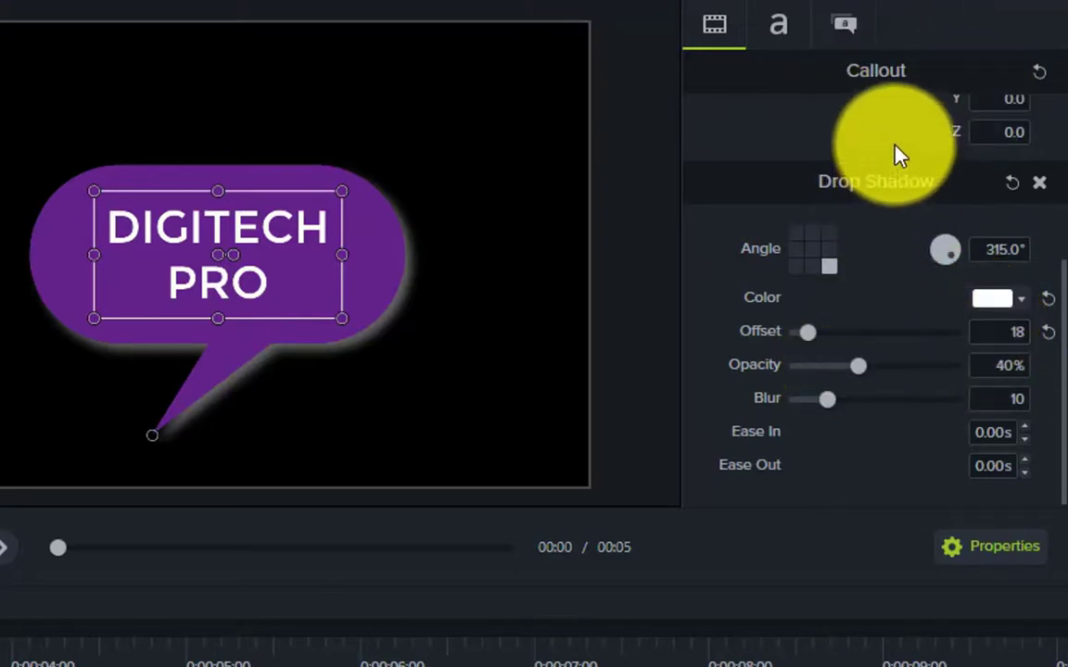
Lower the drop shadow's opacity to 29% and its offset to 8.
click(842, 369)
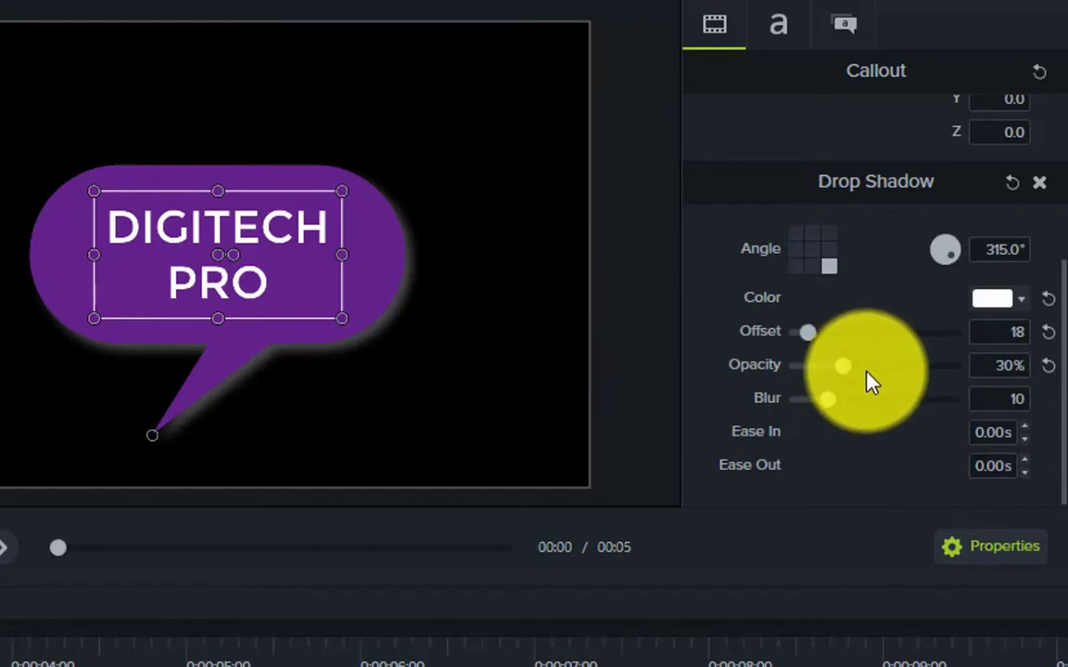
drag(863, 374, 837, 381)
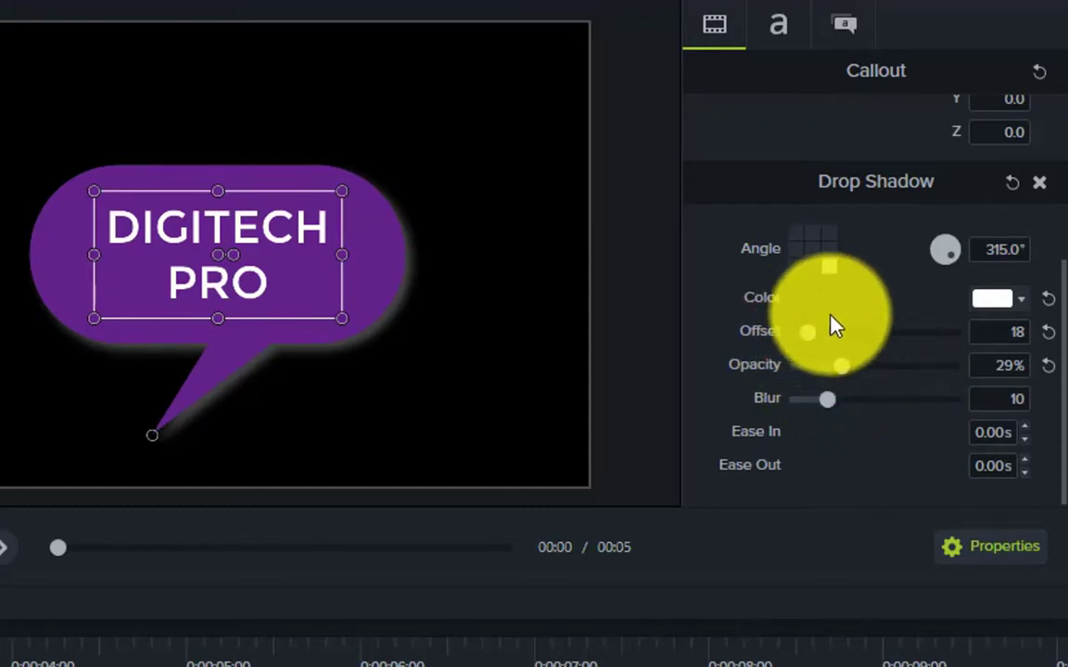
drag(809, 341, 799, 334)
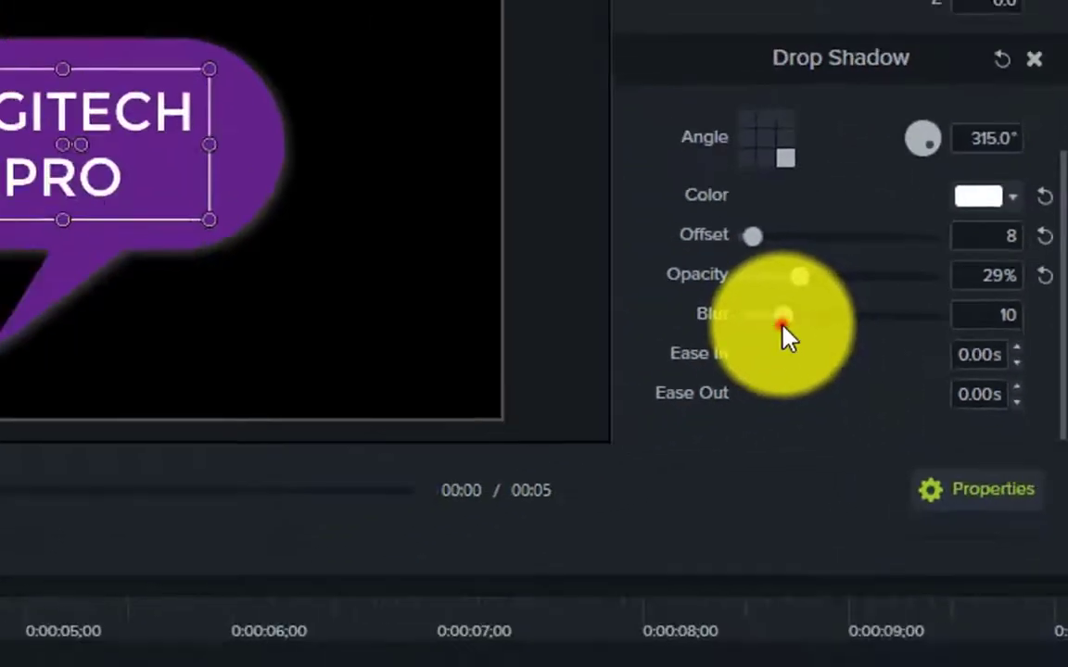
Try the drop shadow with a blur of 0 and opacities of 23%, 78% and 18%.
drag(781, 326, 748, 329)
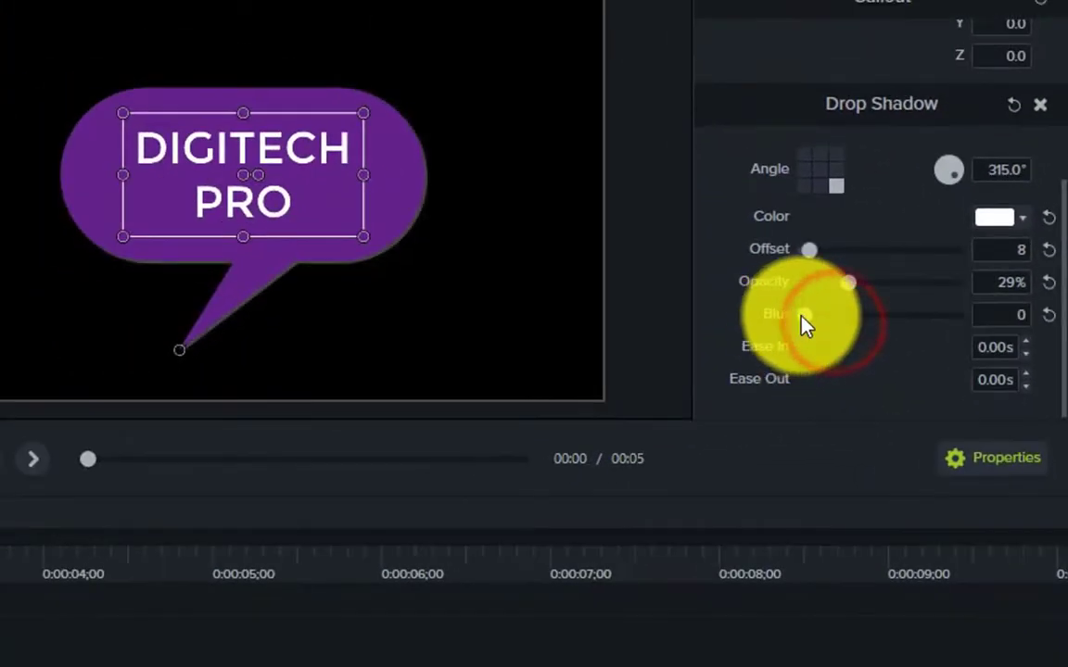
click(791, 275)
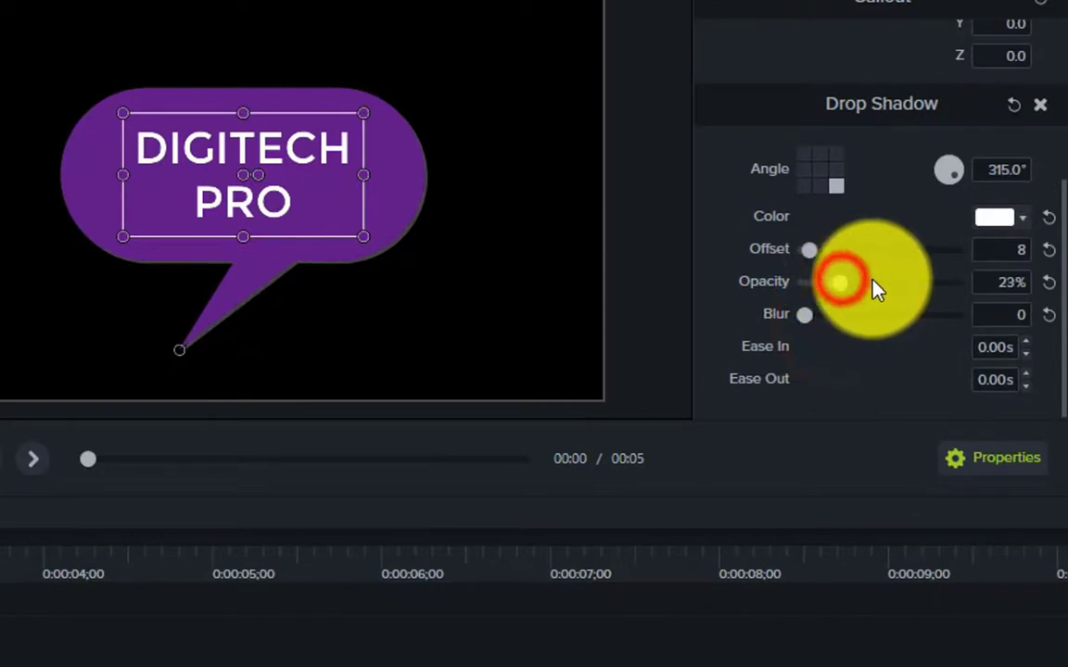
drag(880, 284, 934, 296)
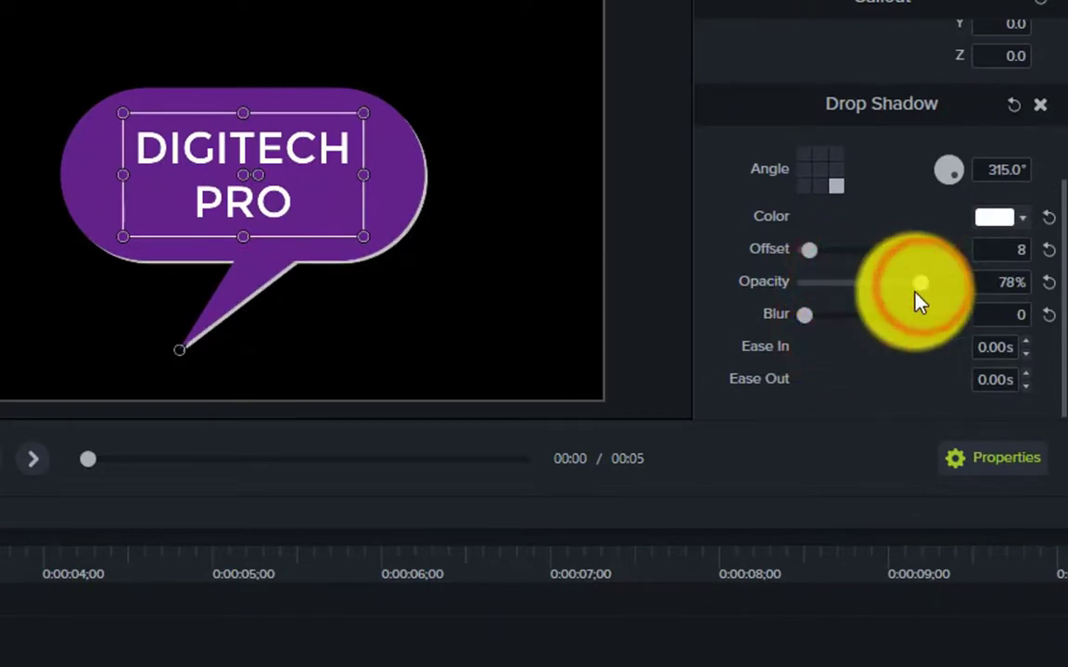
click(839, 282)
click(812, 281)
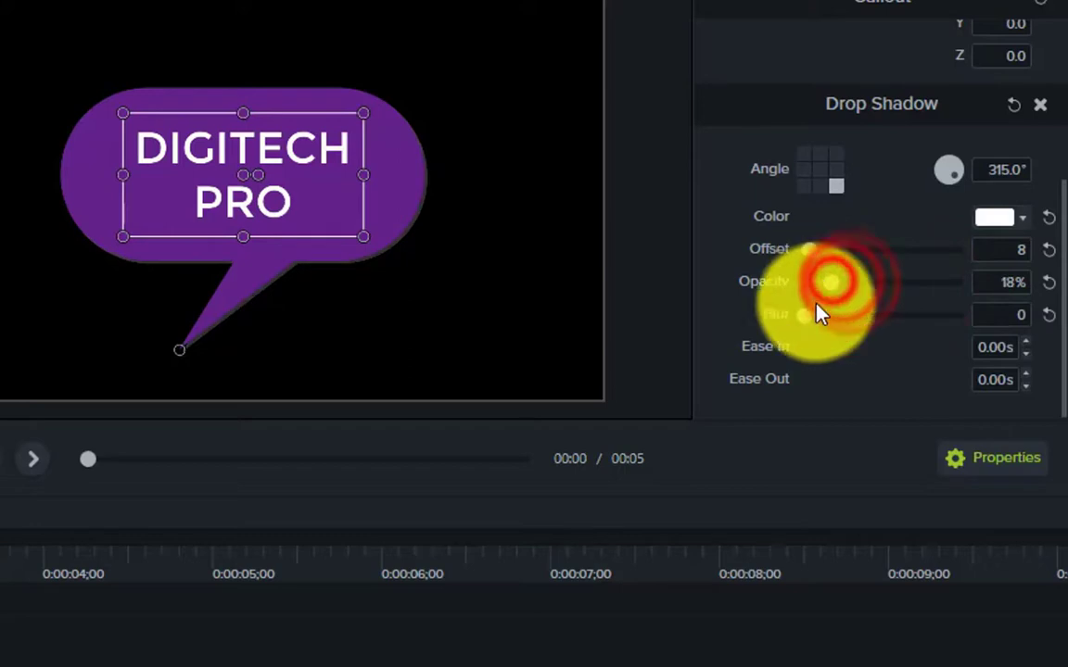
Set the drop shadow's blur to 23 and its opacity to 49% for a soft white glow around the callout.
click(832, 315)
click(852, 315)
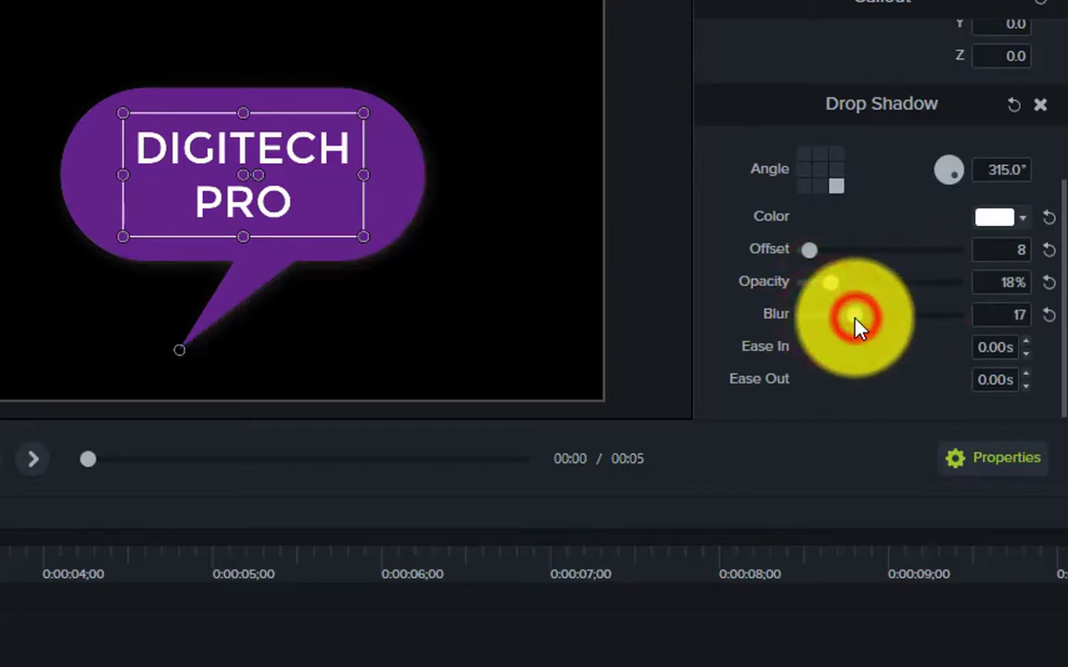
click(852, 284)
click(874, 283)
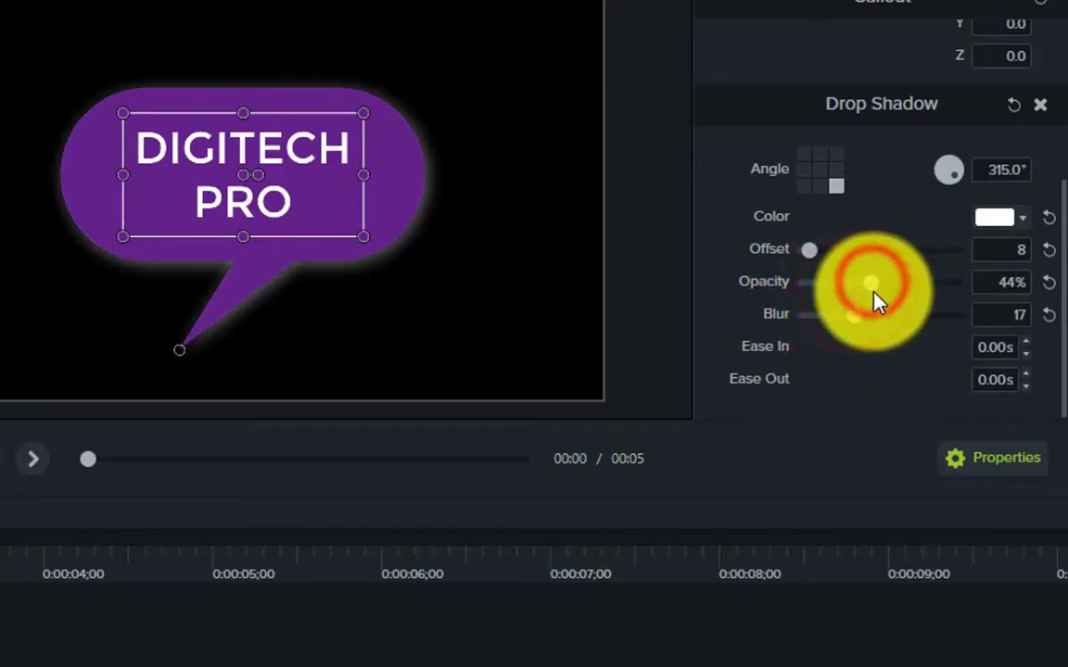
click(878, 283)
click(871, 315)
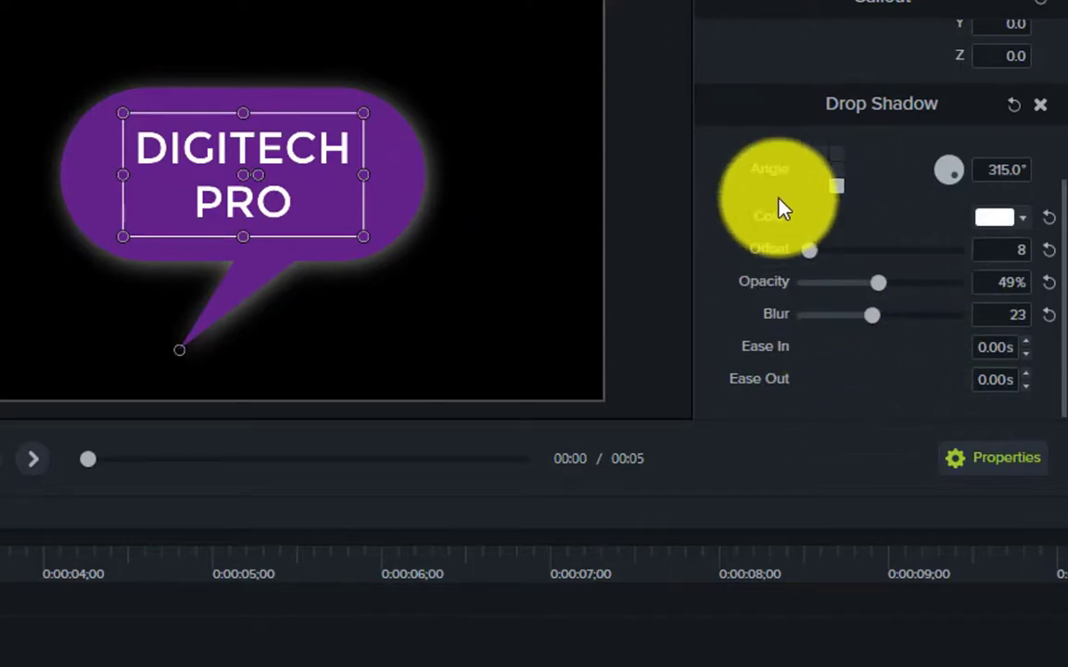
scroll(982, 167, up, 5)
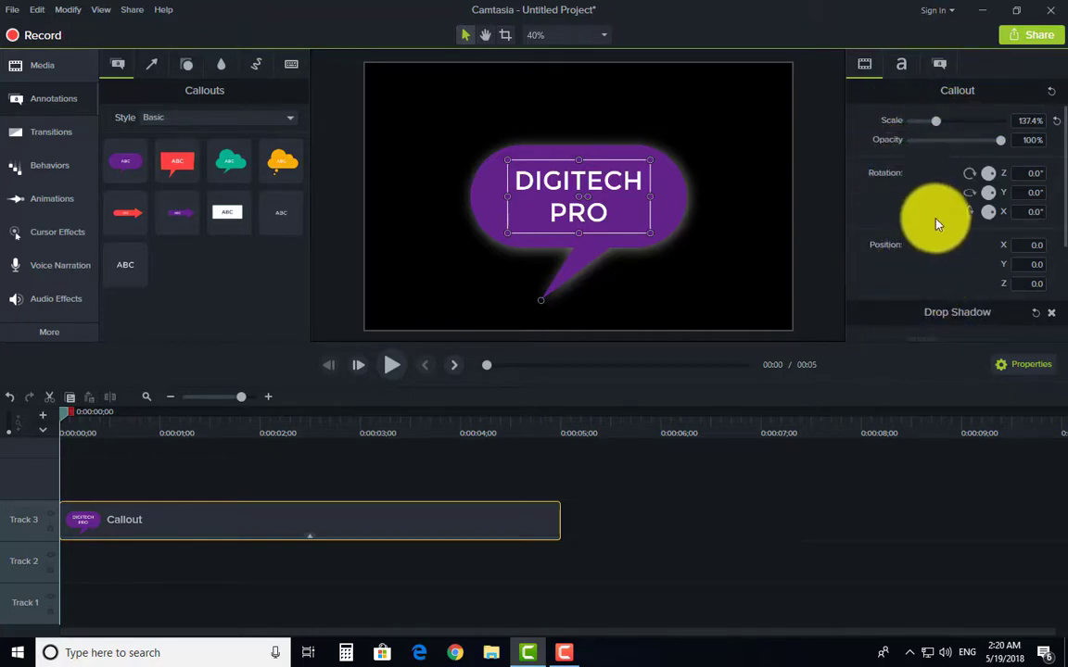
scroll(960, 211, down, 3)
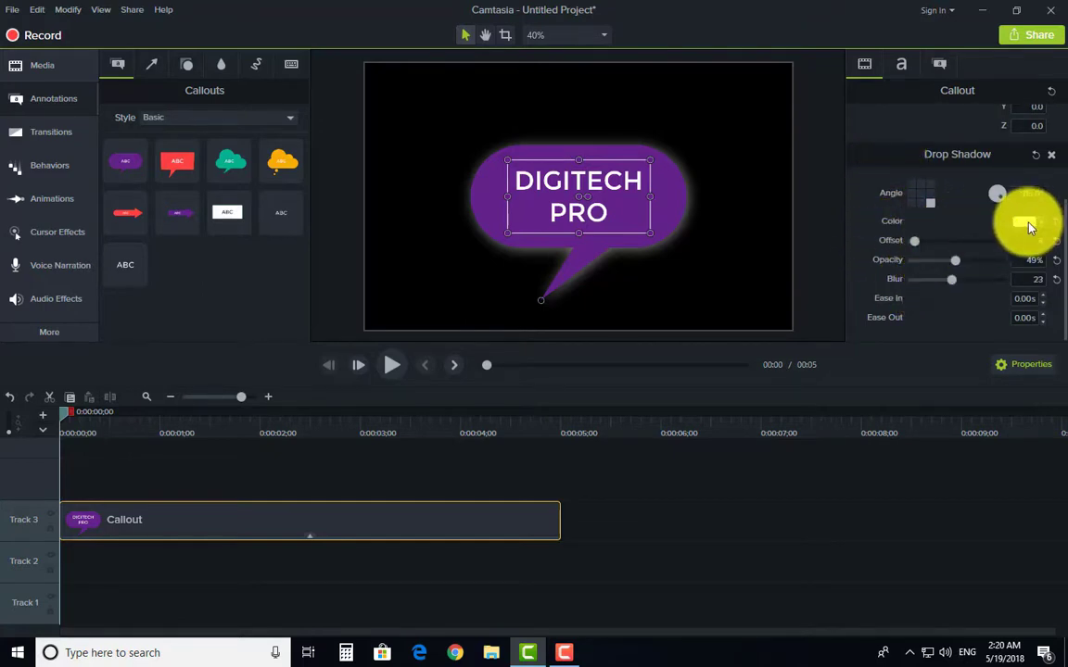
scroll(1025, 223, up, 3)
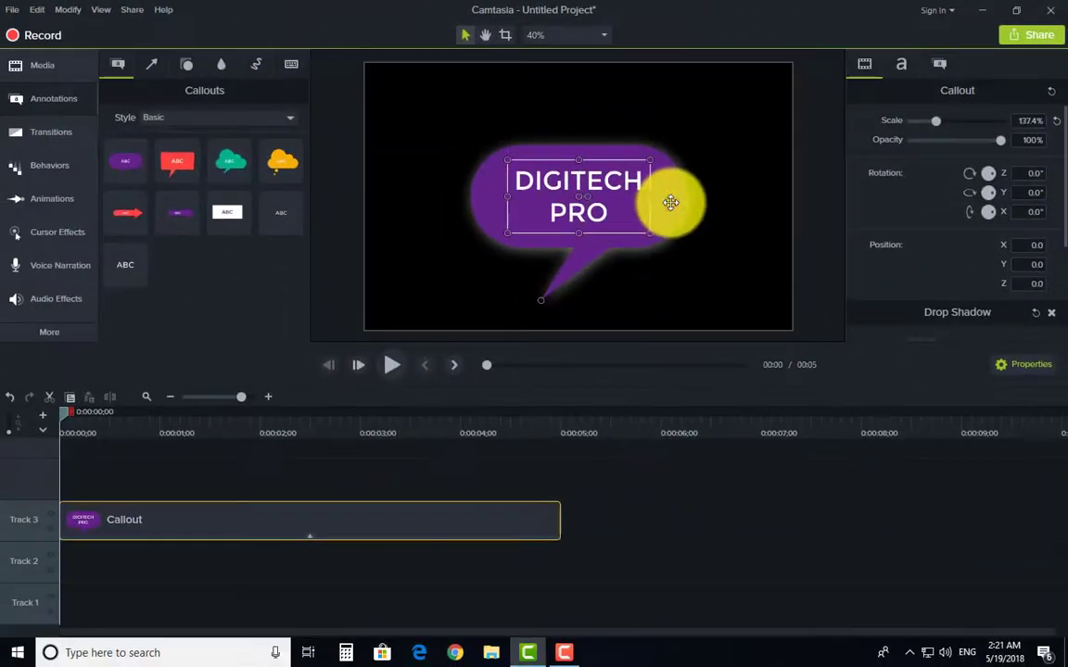
click(672, 202)
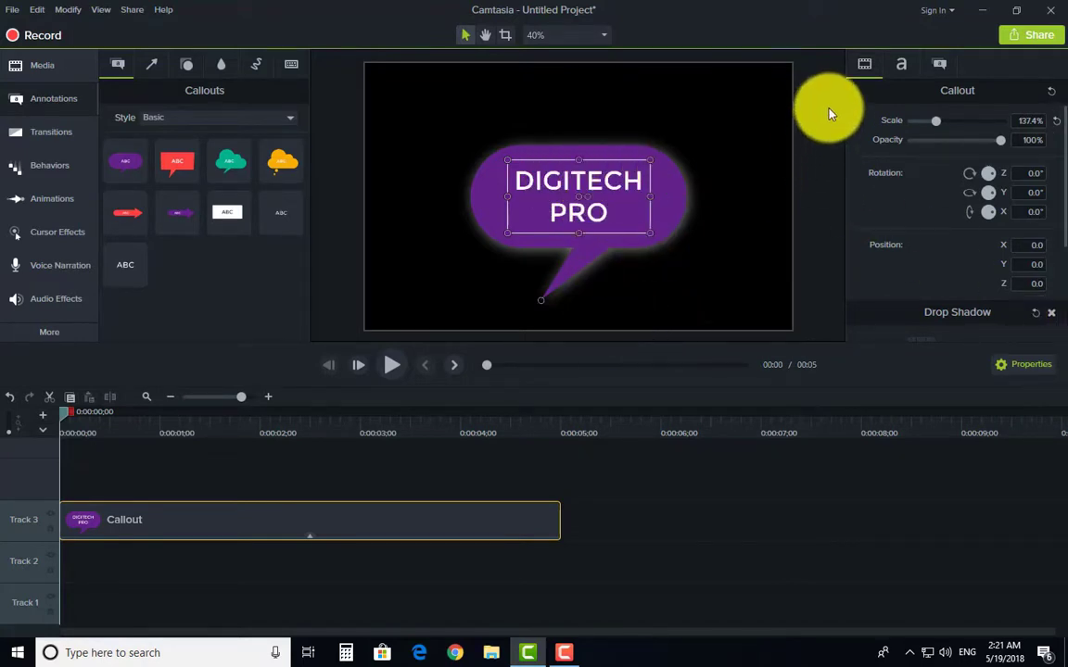
Change the font of the callout's DIGITECH PRO text to Arial.
click(902, 67)
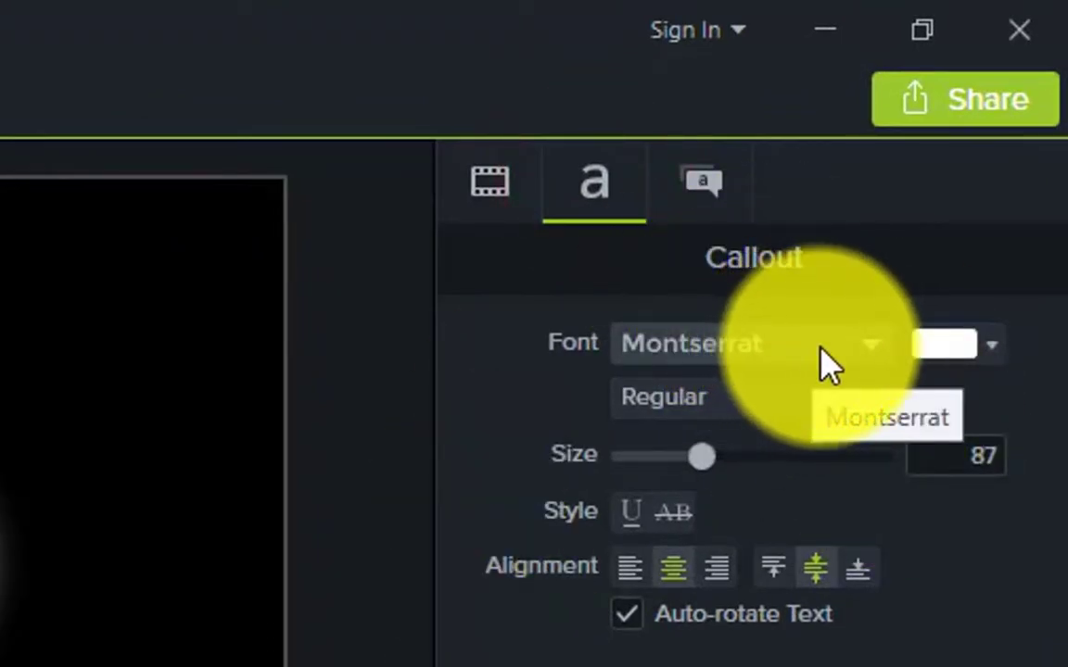
click(823, 360)
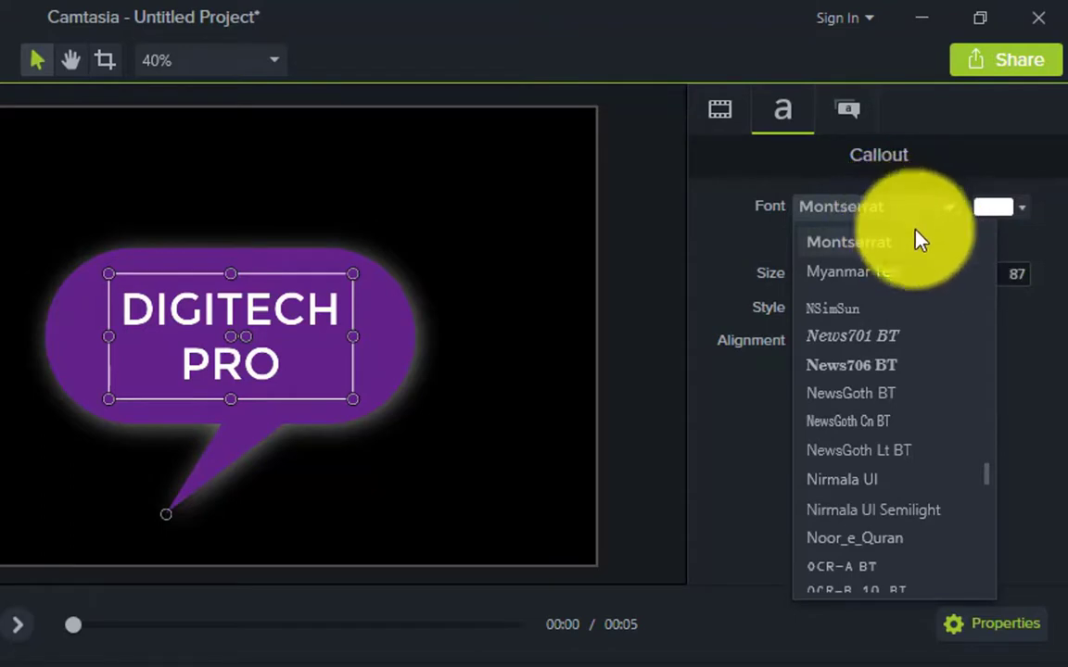
scroll(908, 412, down, 3)
scroll(906, 414, up, 8)
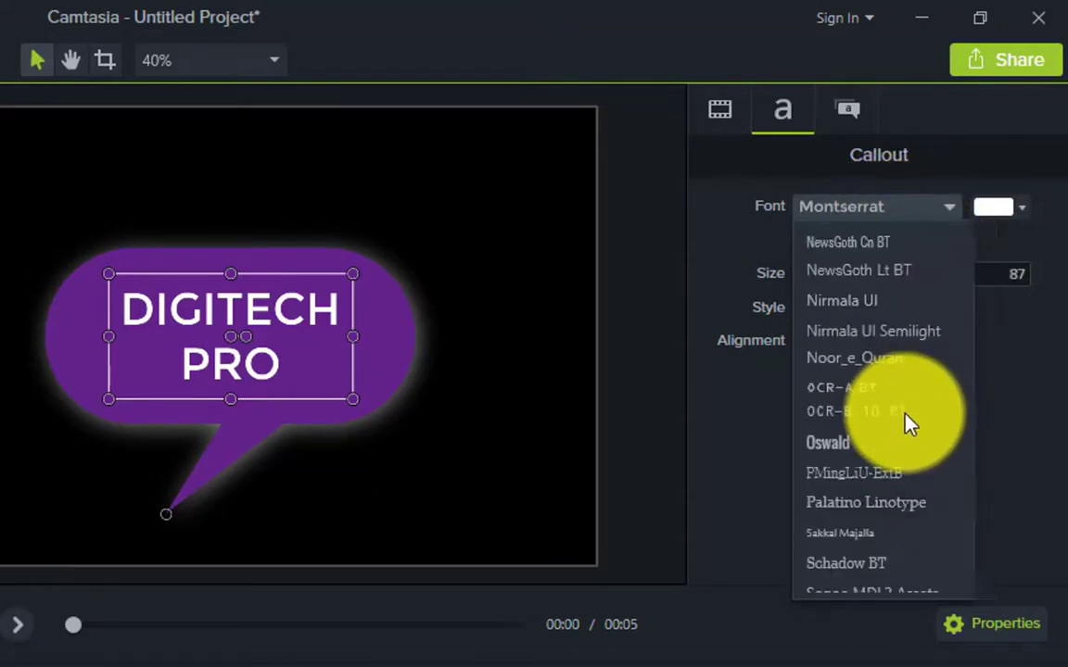
scroll(905, 419, up, 12)
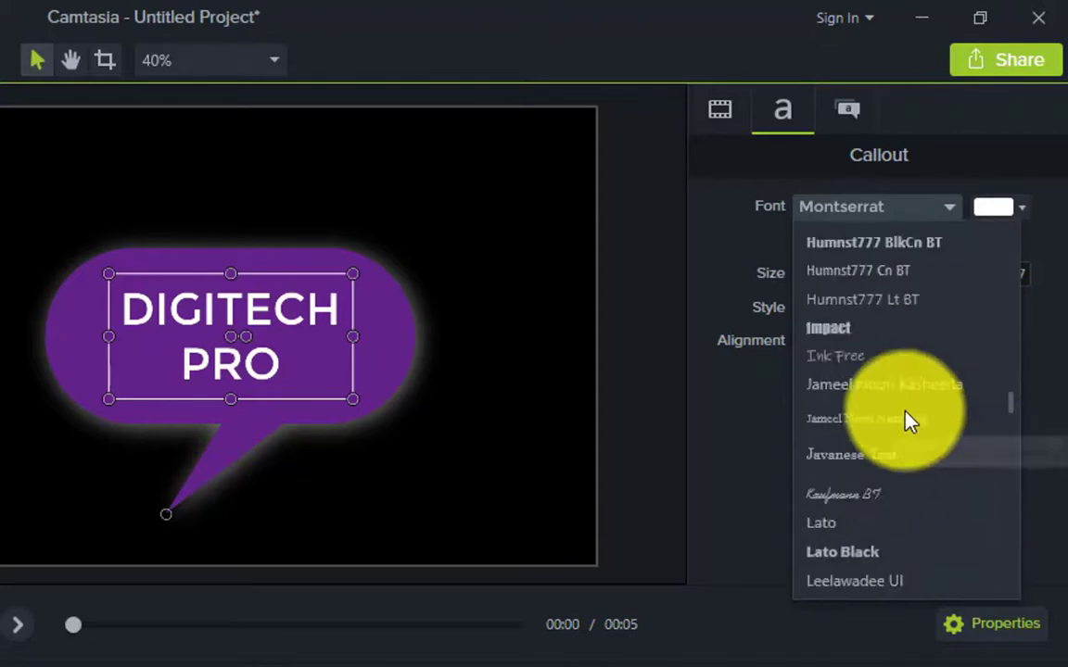
scroll(906, 417, up, 15)
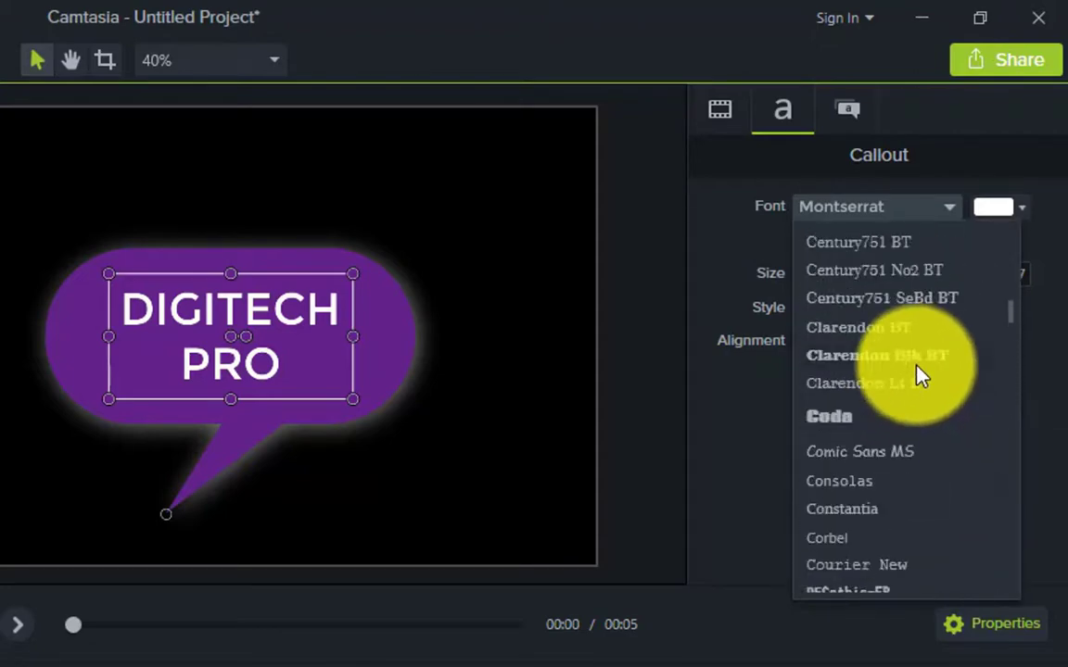
scroll(911, 375, up, 2)
scroll(911, 375, down, 4)
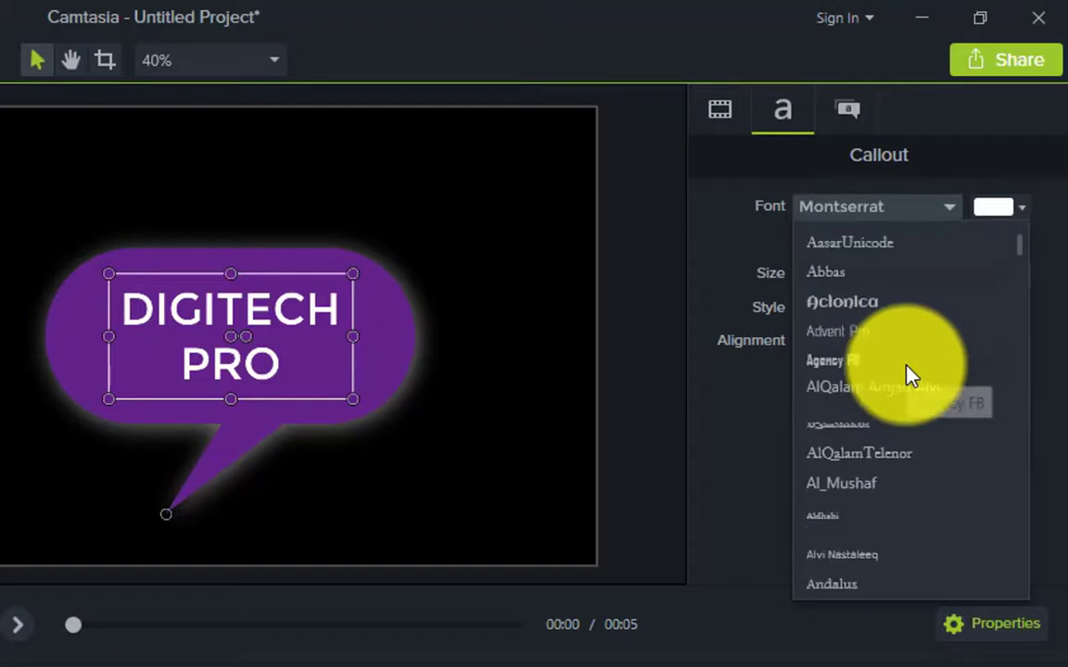
scroll(906, 369, down, 1)
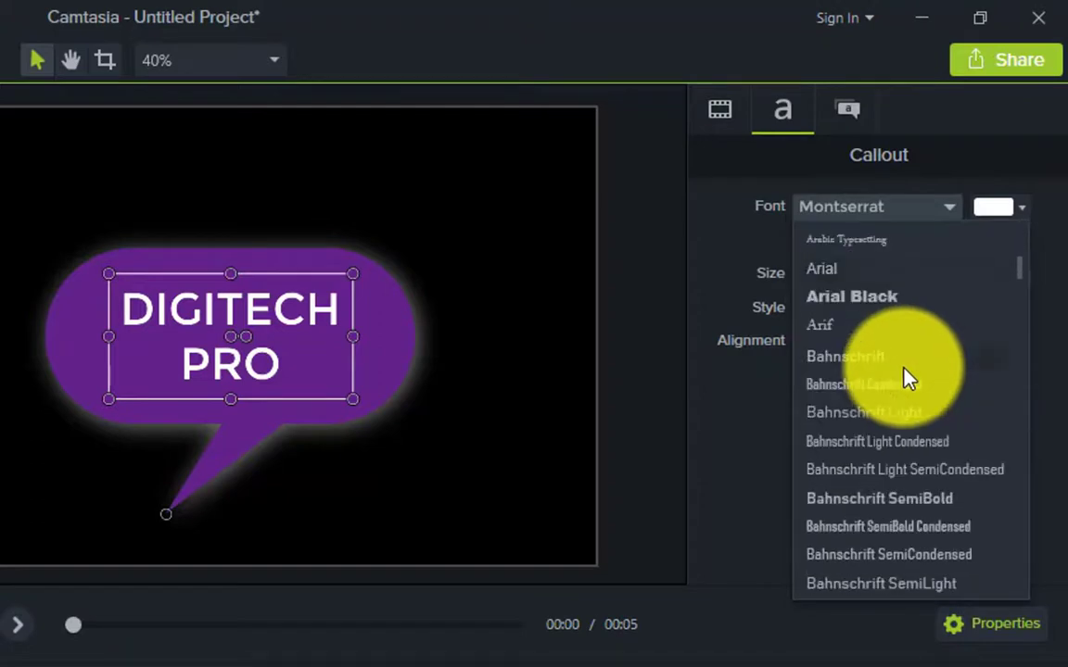
scroll(906, 369, up, 1)
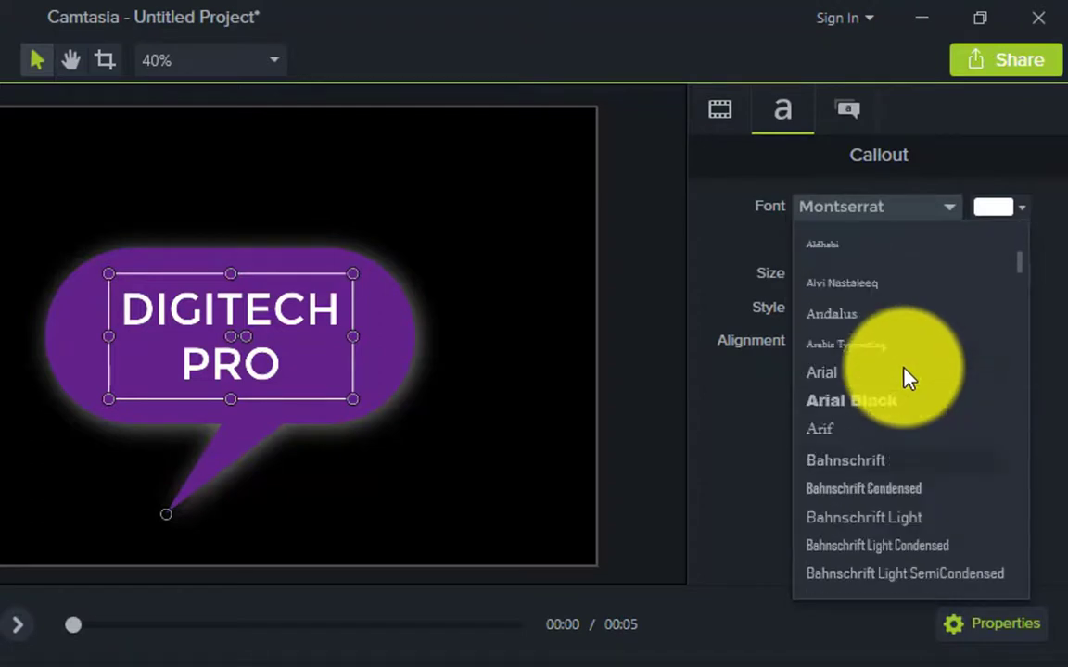
click(824, 375)
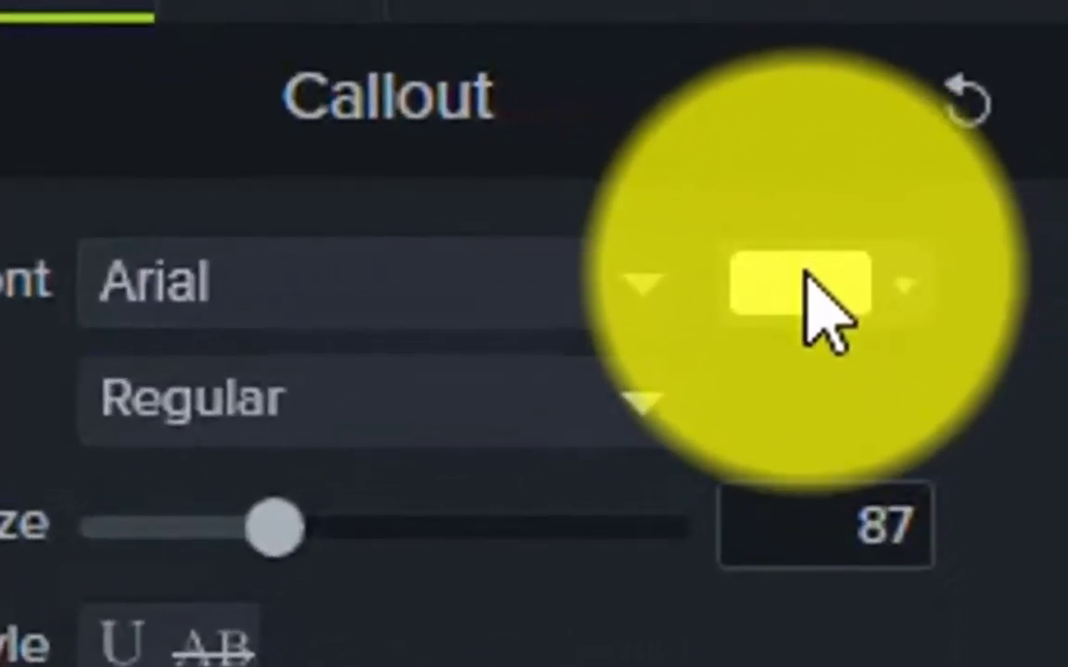
Set the callout's text color to bright green, #00FF12.
click(810, 289)
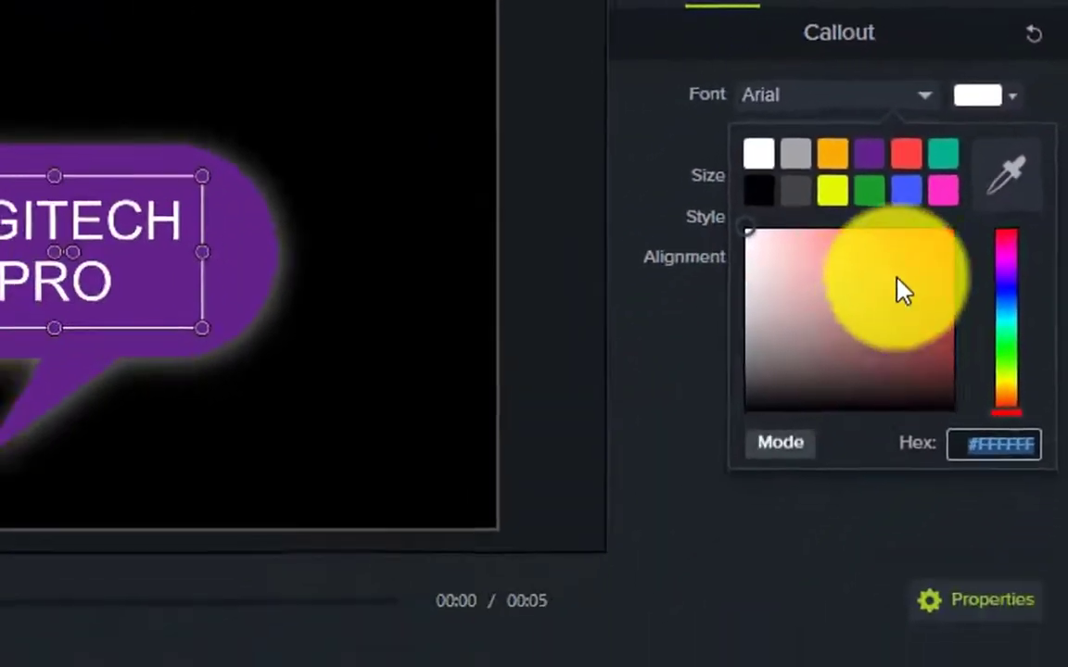
click(774, 521)
drag(942, 237, 979, 184)
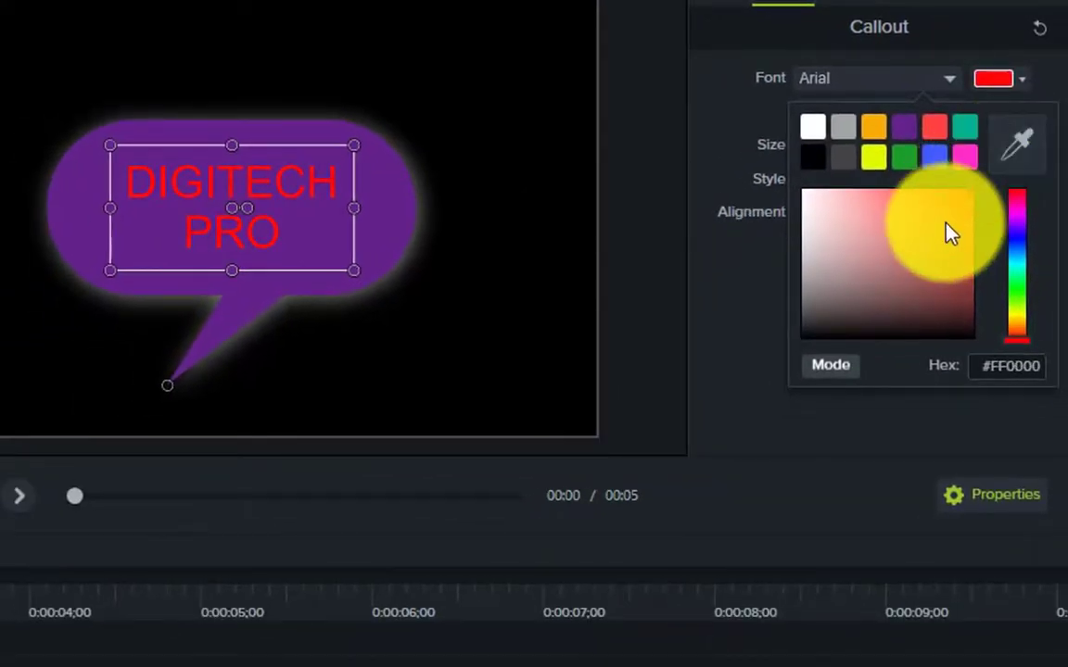
click(1017, 261)
click(1019, 287)
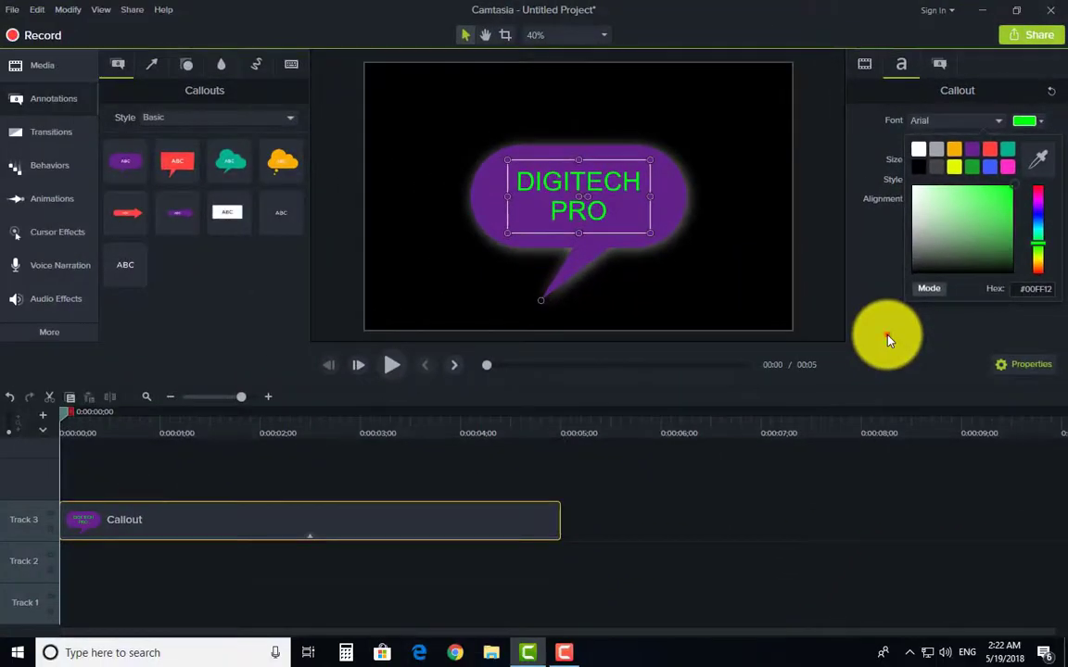
click(888, 339)
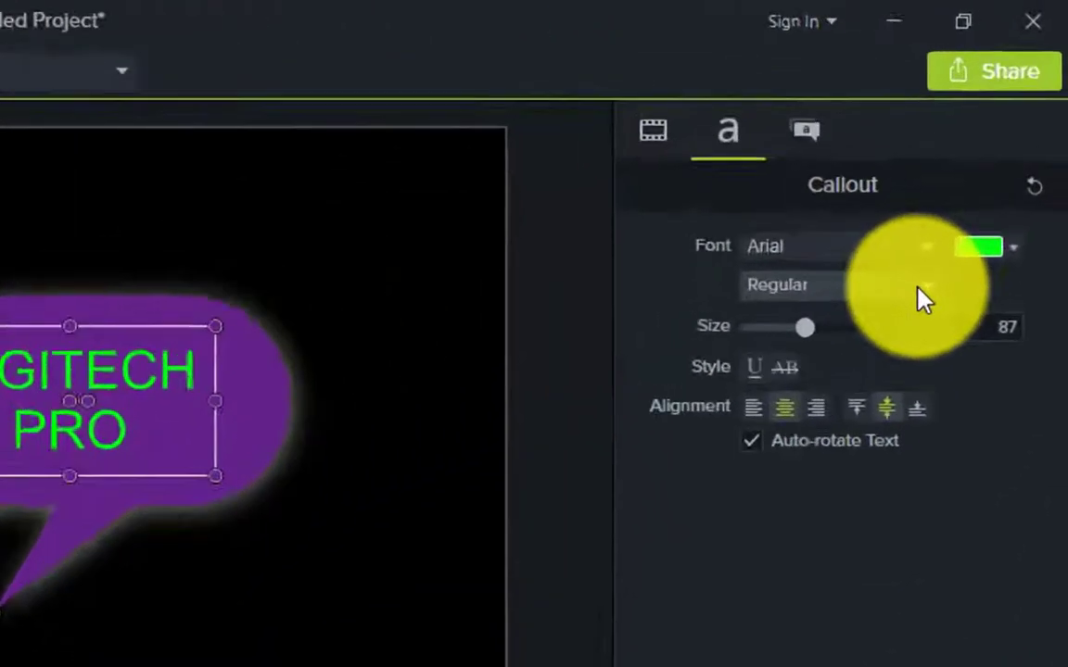
Set the callout text's font style to Bold.
click(997, 141)
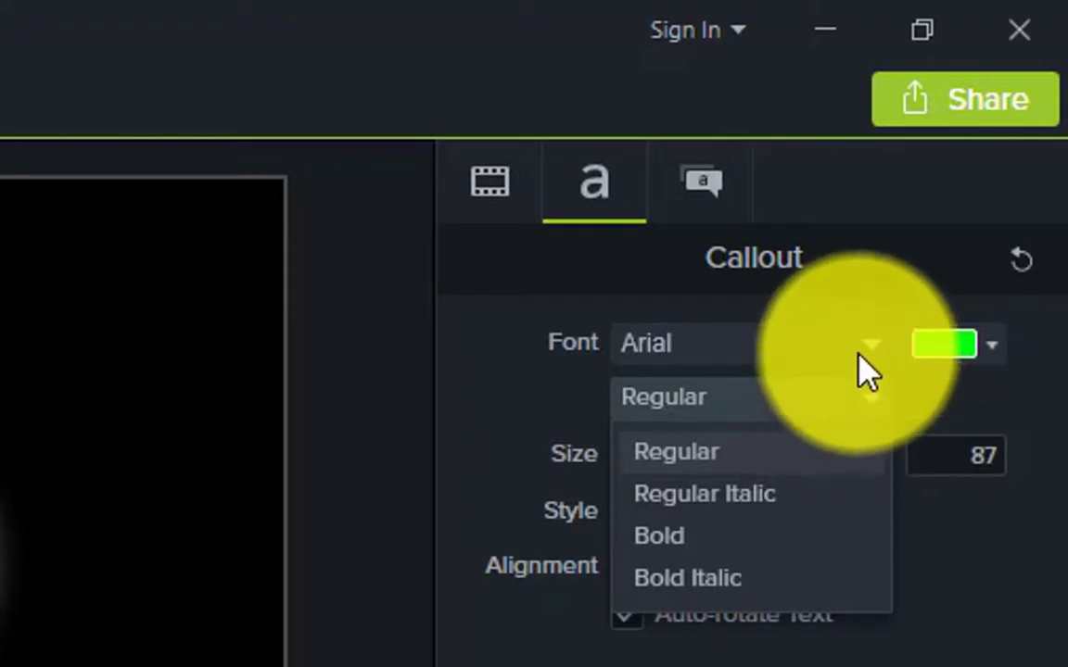
click(683, 346)
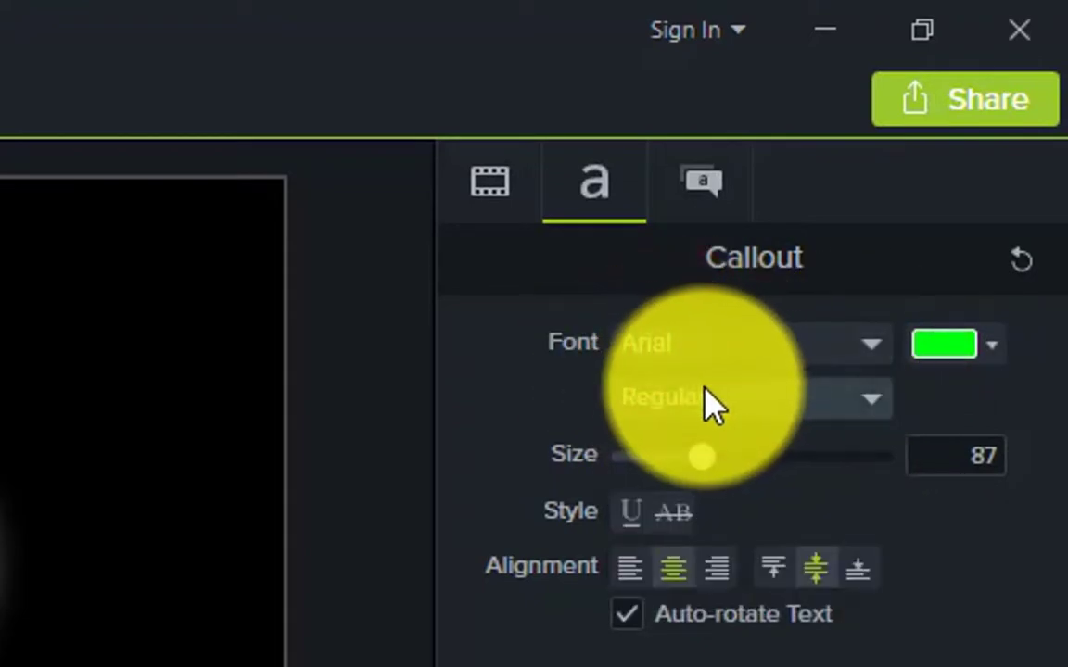
click(708, 393)
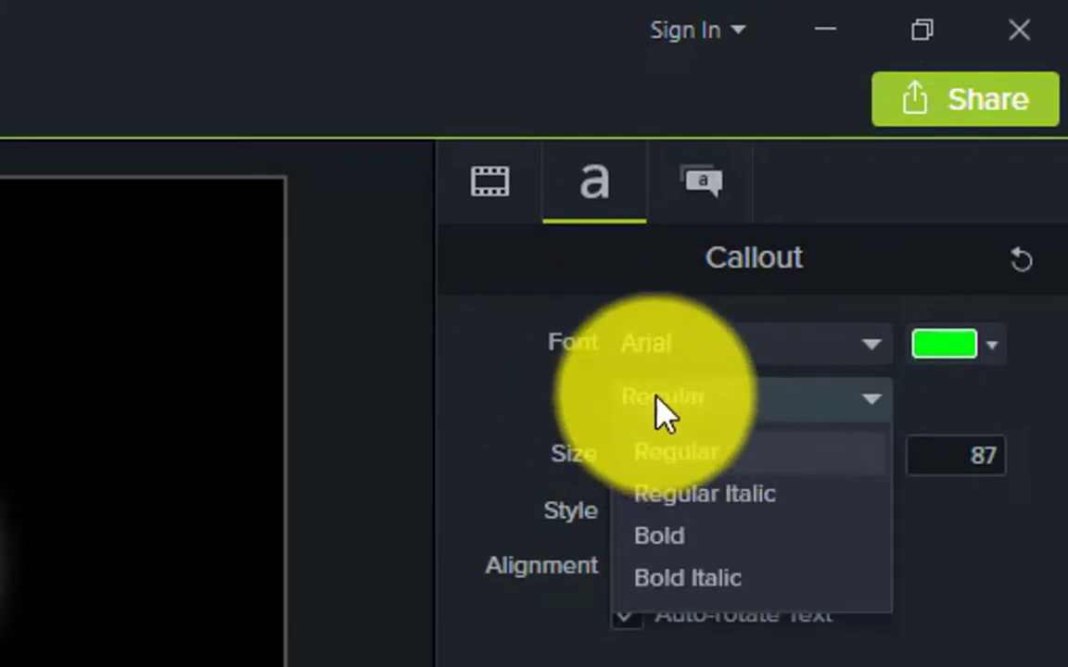
click(512, 408)
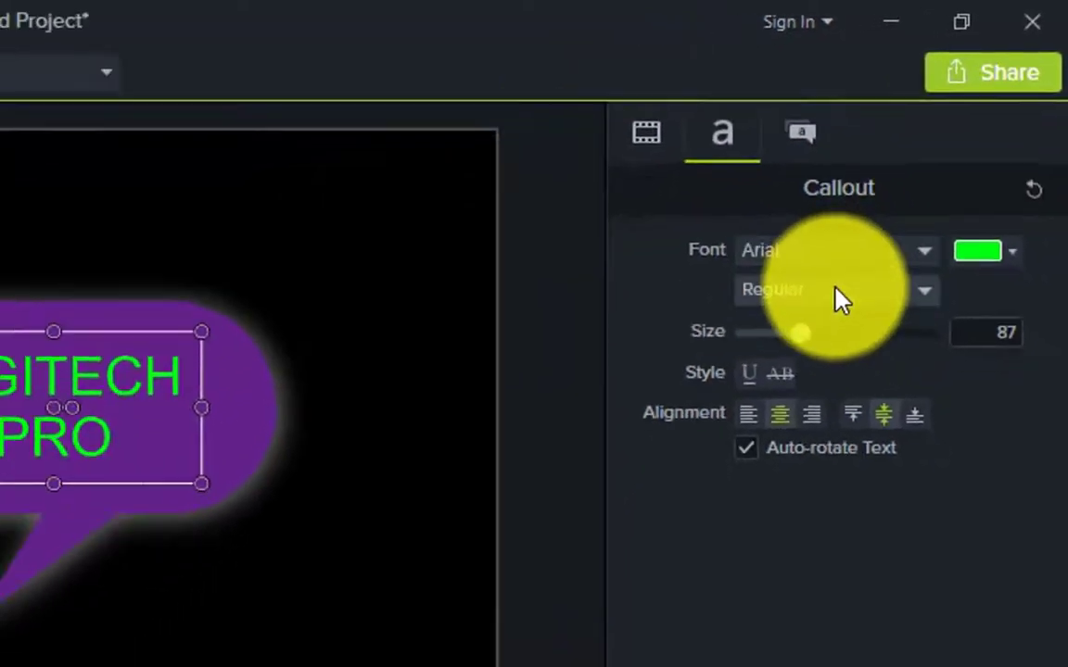
click(752, 392)
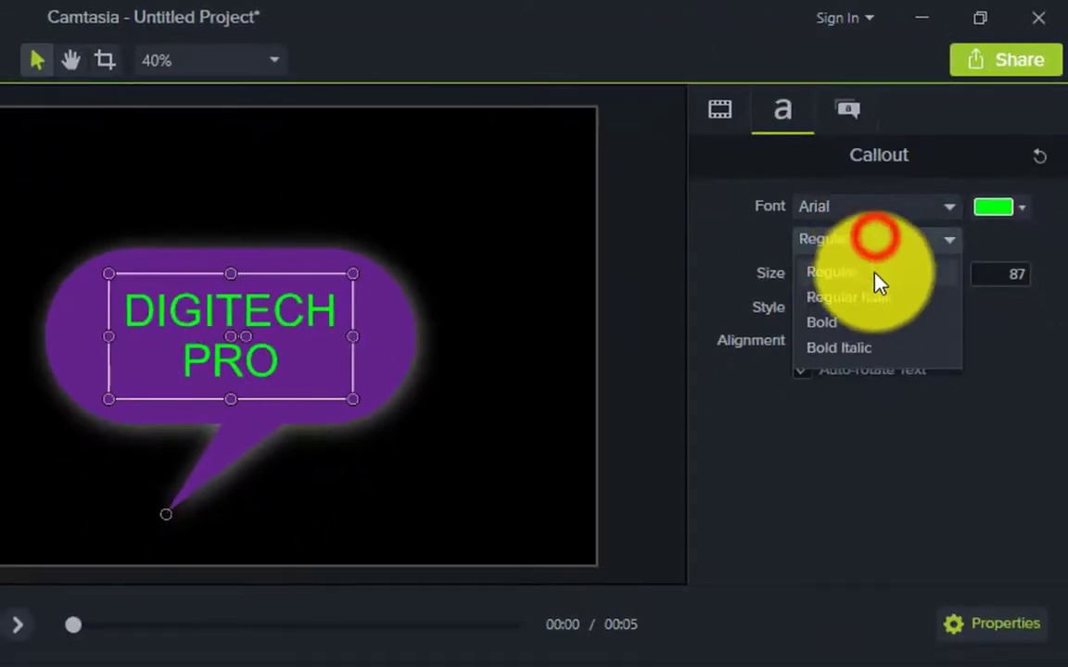
click(860, 324)
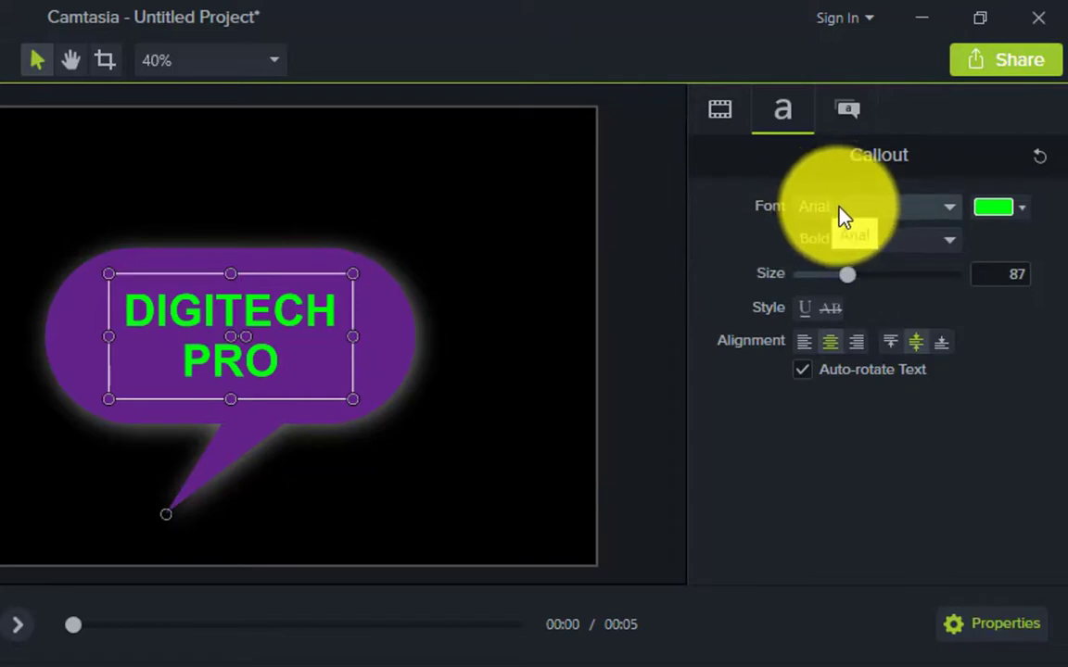
click(876, 243)
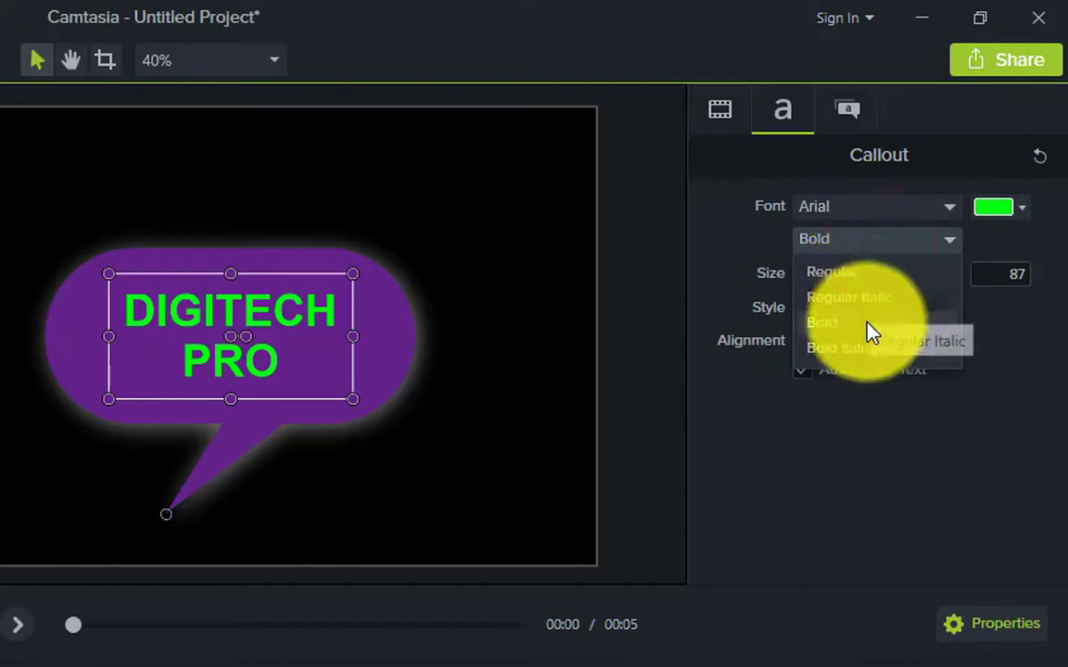
click(710, 243)
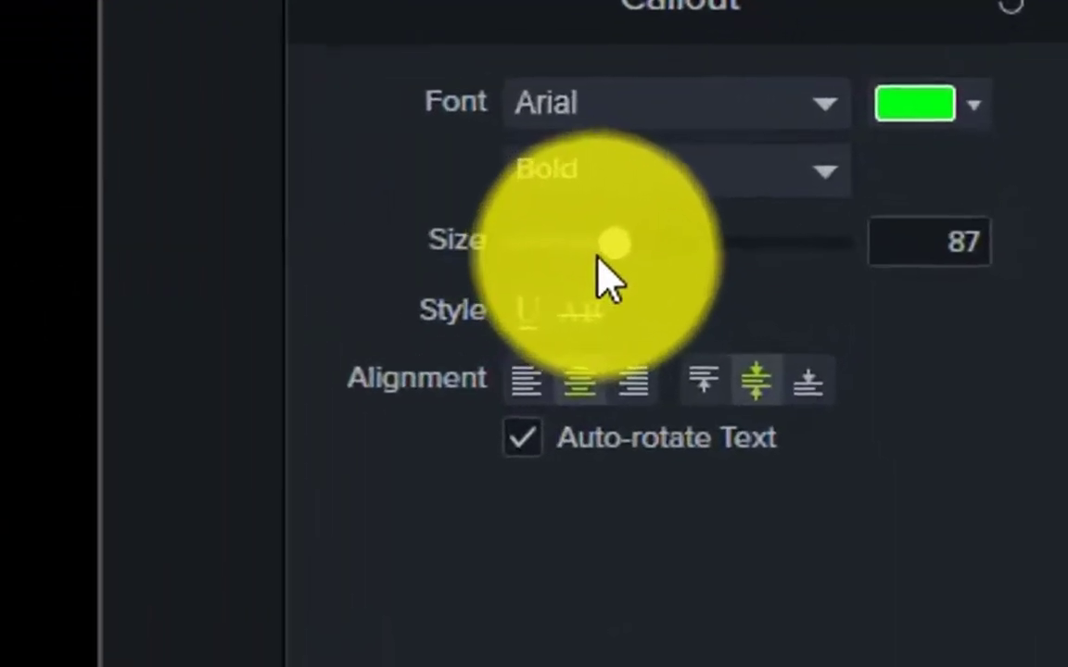
Try the callout text at sizes 189 and 123, and undo the size changes.
click(845, 276)
drag(688, 206, 781, 214)
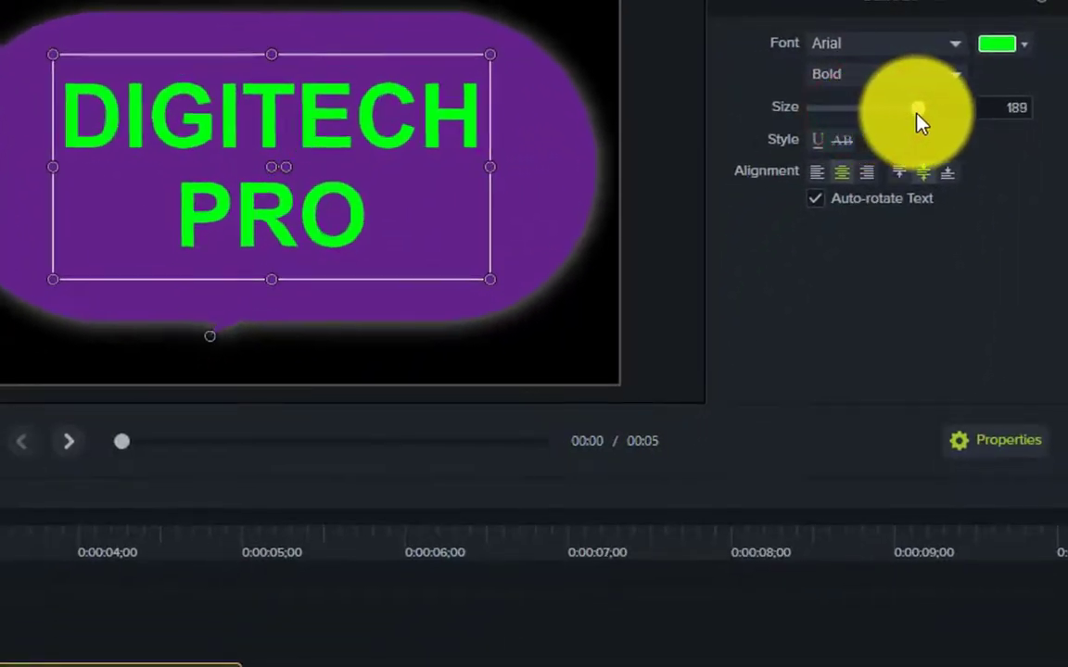
drag(906, 113, 877, 116)
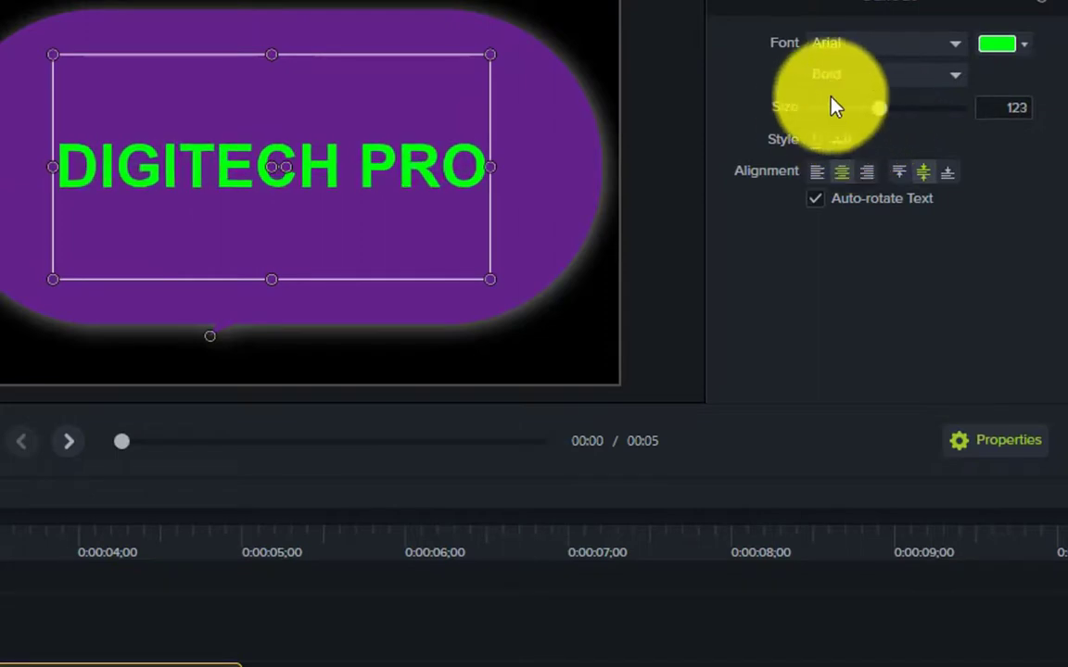
key(ctrl+z)
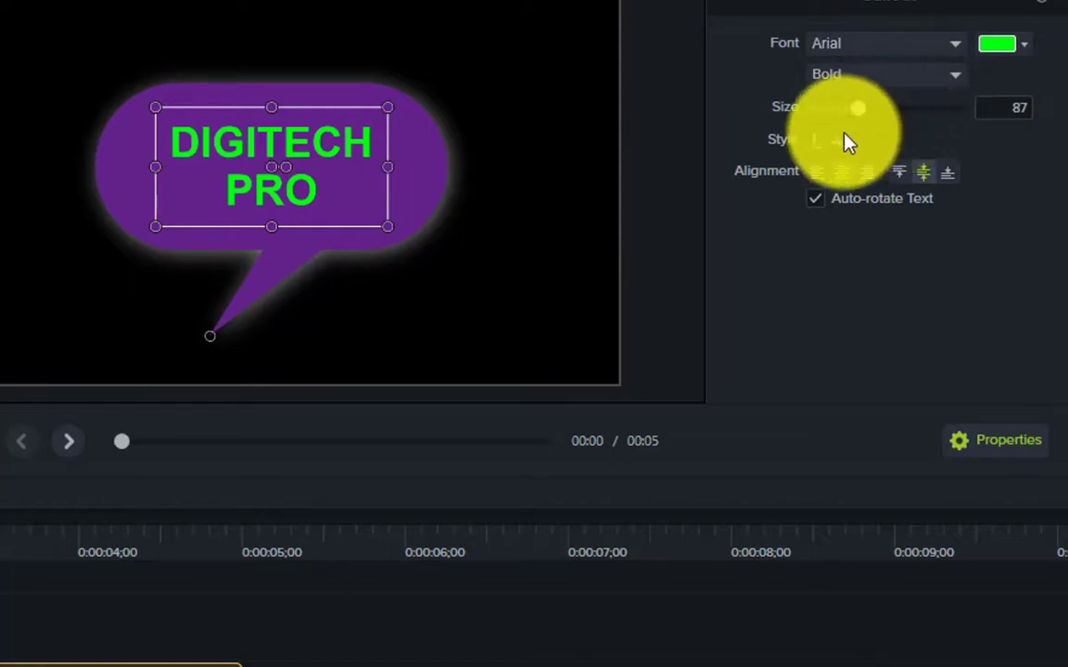
Try left and right alignment on the callout text, restore center alignment, and switch Auto-rotate Text off and back on.
click(819, 176)
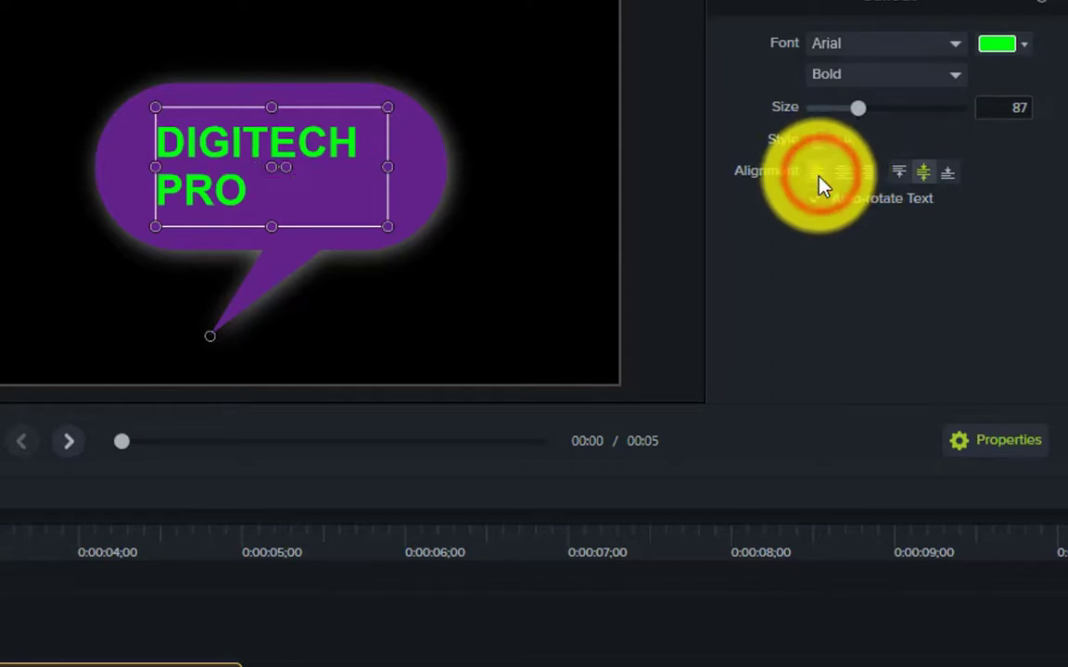
click(861, 176)
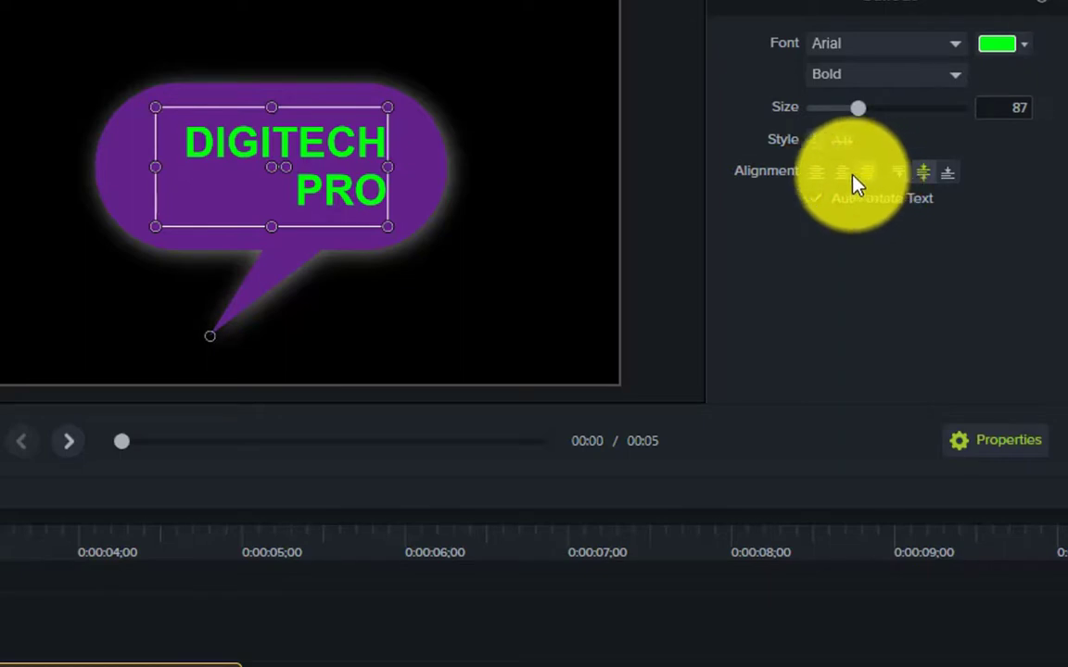
click(822, 174)
click(844, 176)
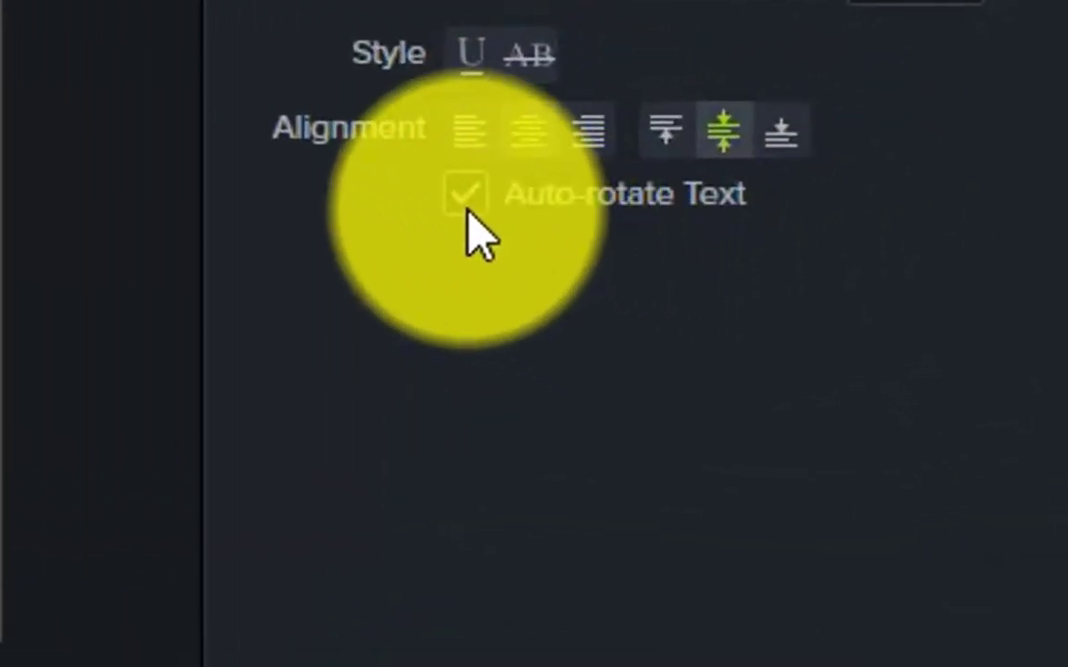
click(721, 198)
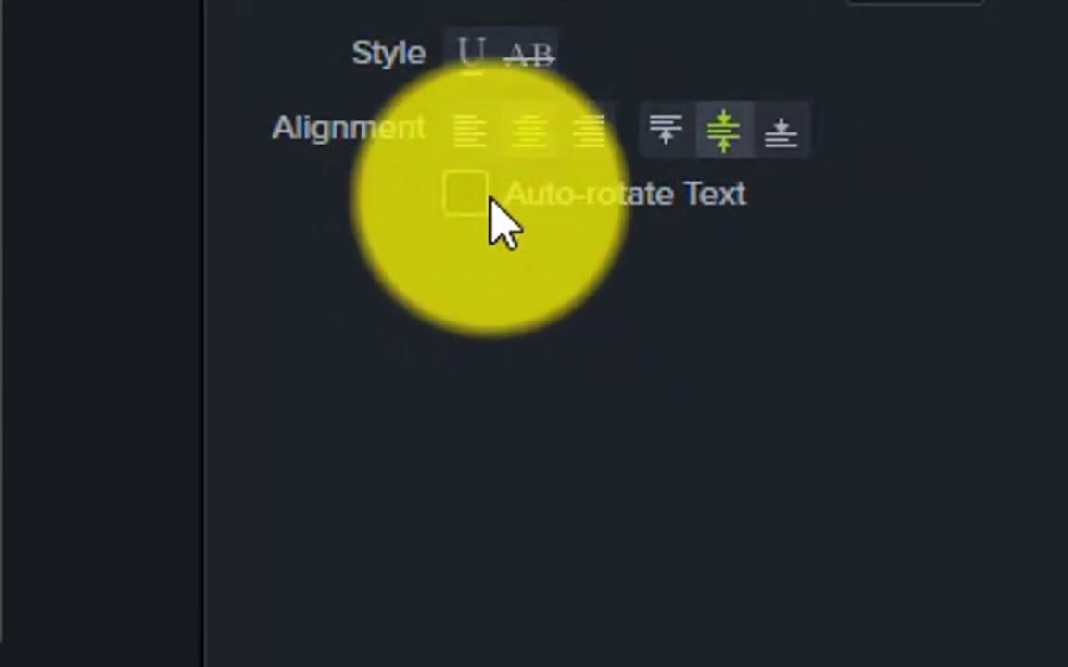
click(465, 196)
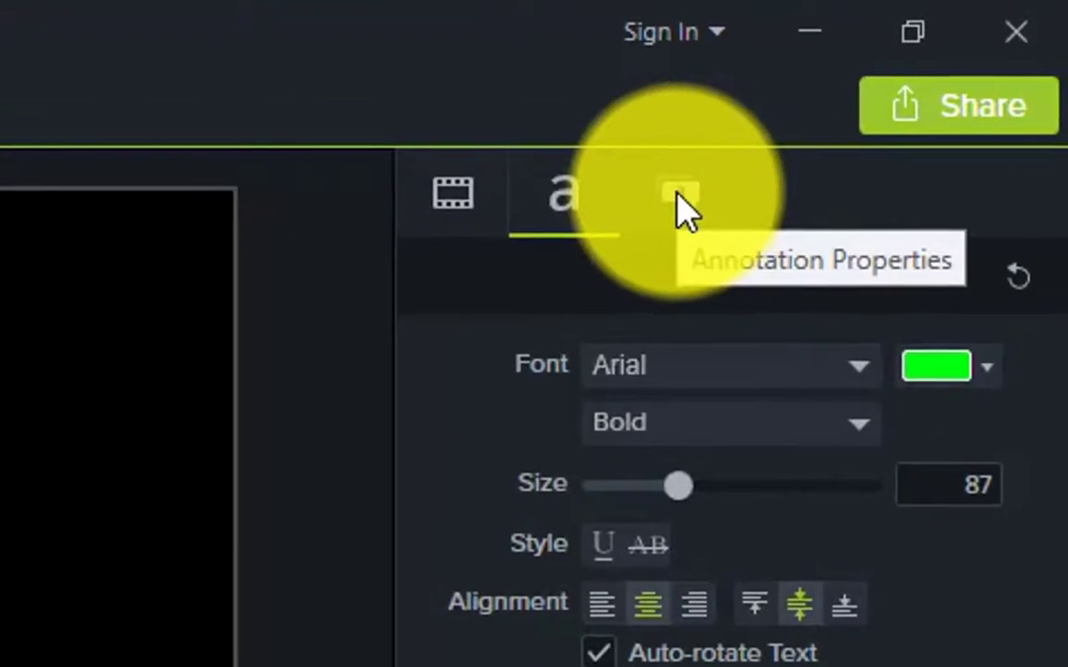
Open the callout's annotation properties and look through the available shapes, keeping Speech Bubble 1.
click(679, 197)
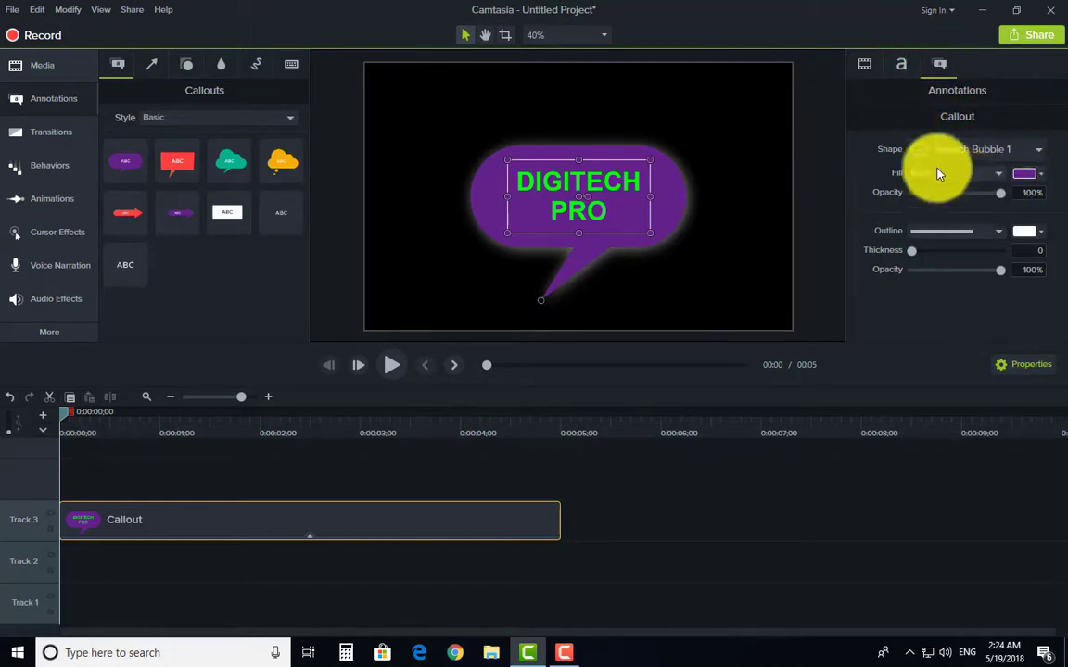
click(962, 153)
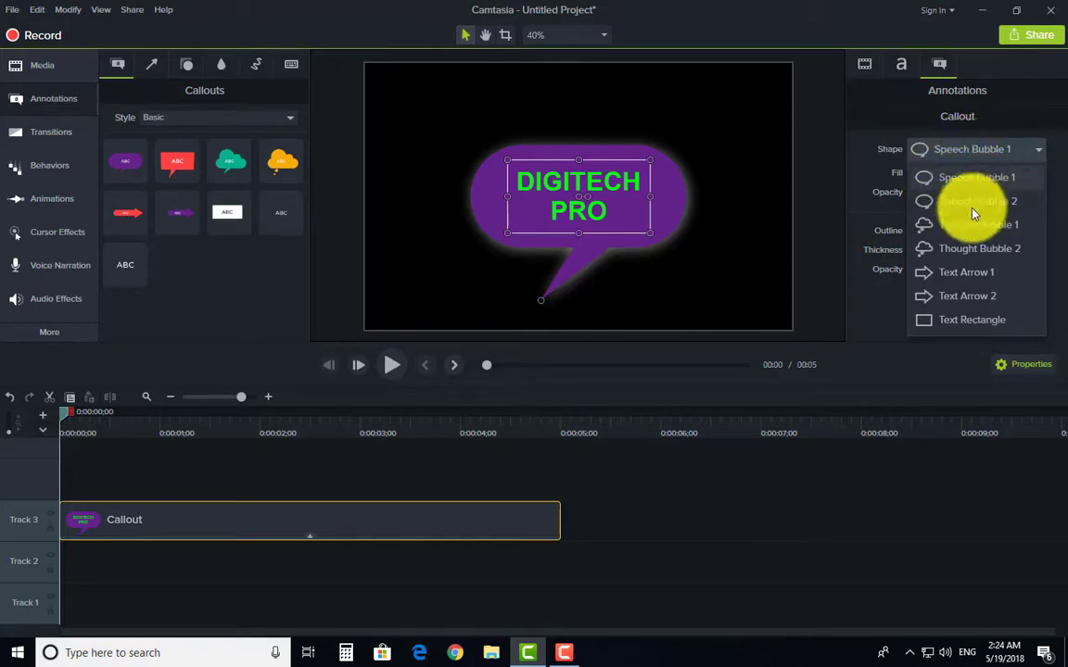
click(962, 177)
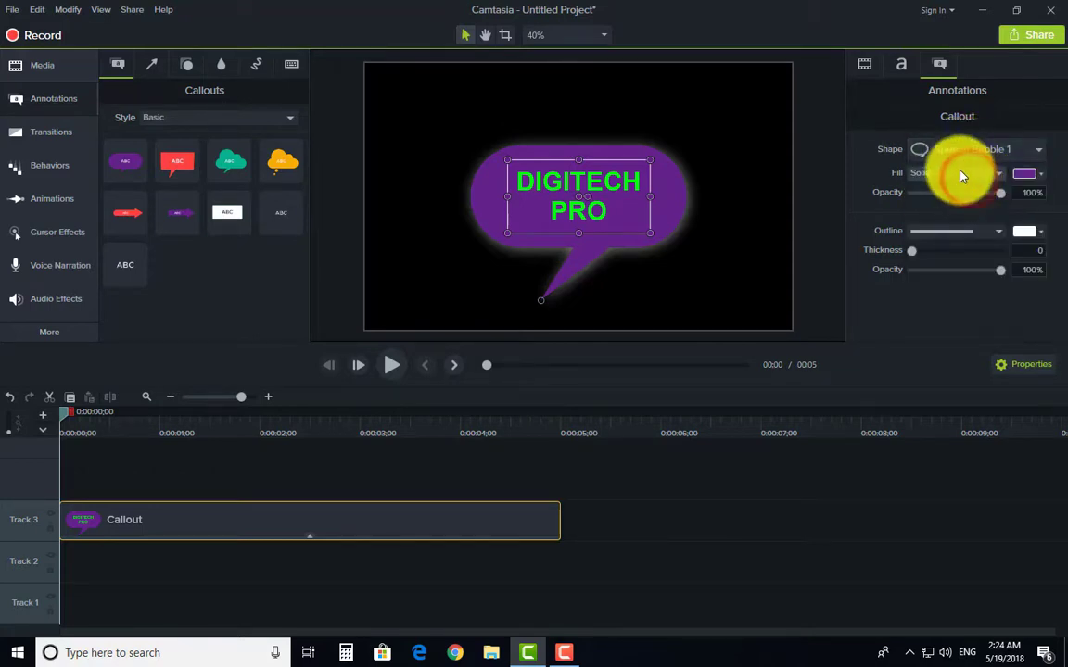
click(962, 153)
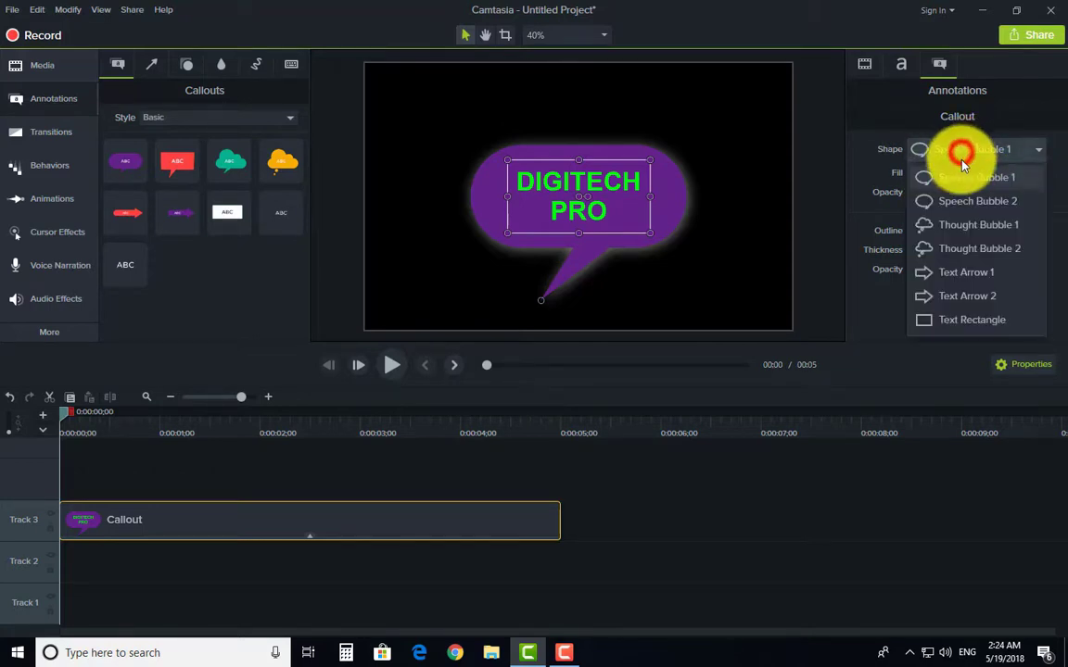
click(772, 487)
Scrub the playhead through the callout clip to 0:00:03;23 and return it to the timeline's start.
drag(719, 421, 436, 545)
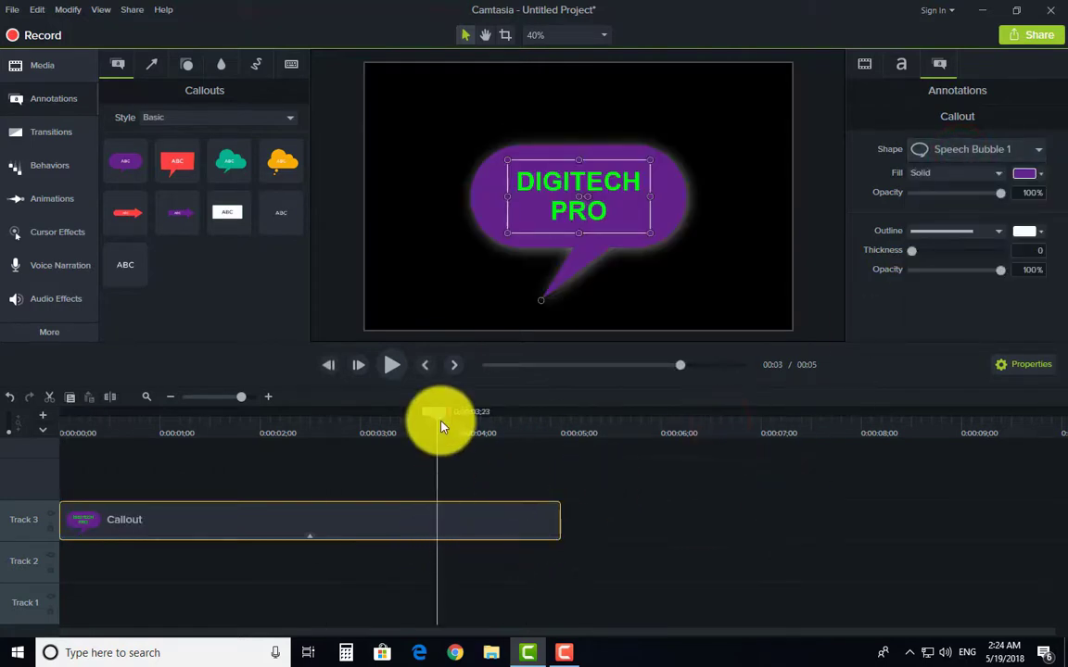
drag(436, 415, 12, 409)
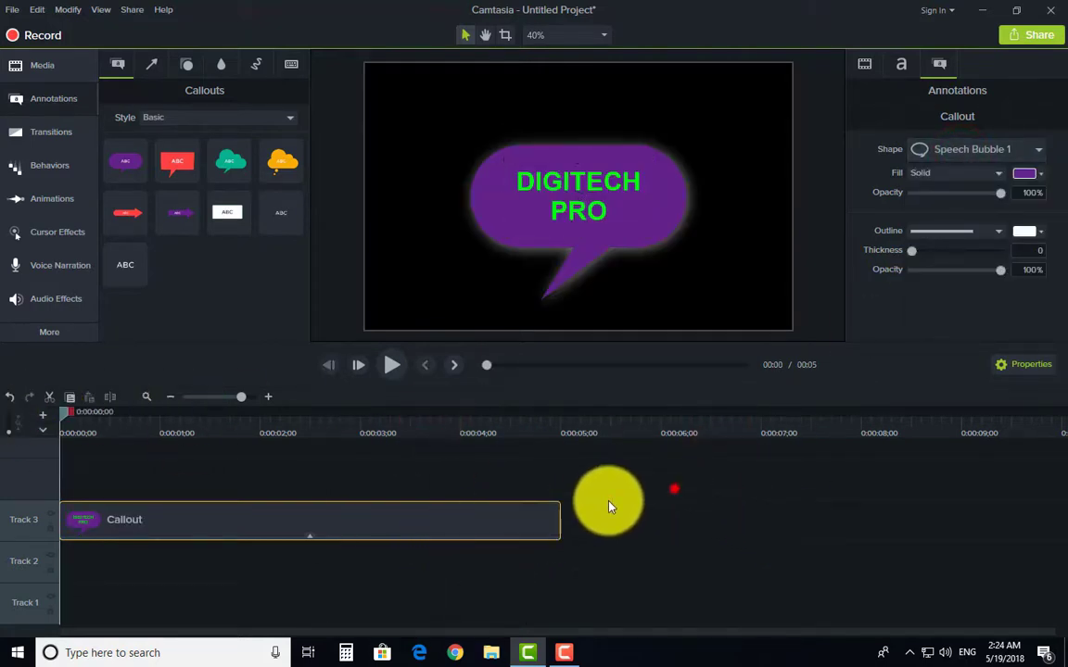
Select the DIGITECH PRO callout, try the Speech Bubble 2 shape on it, and compare it with the callout presets.
drag(609, 507, 325, 539)
click(974, 156)
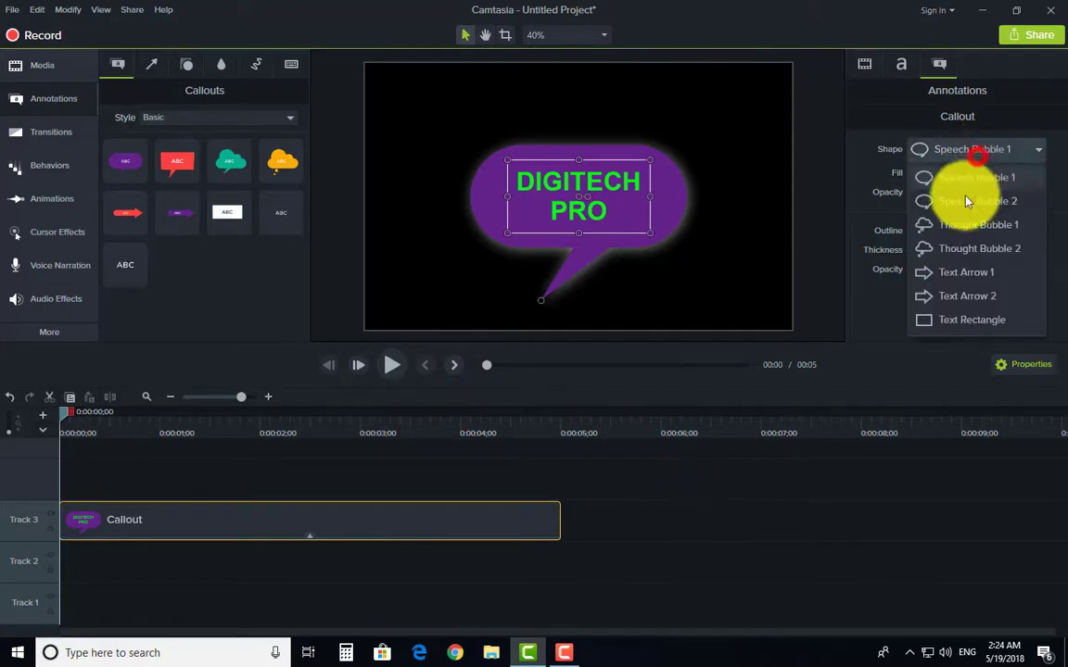
click(964, 204)
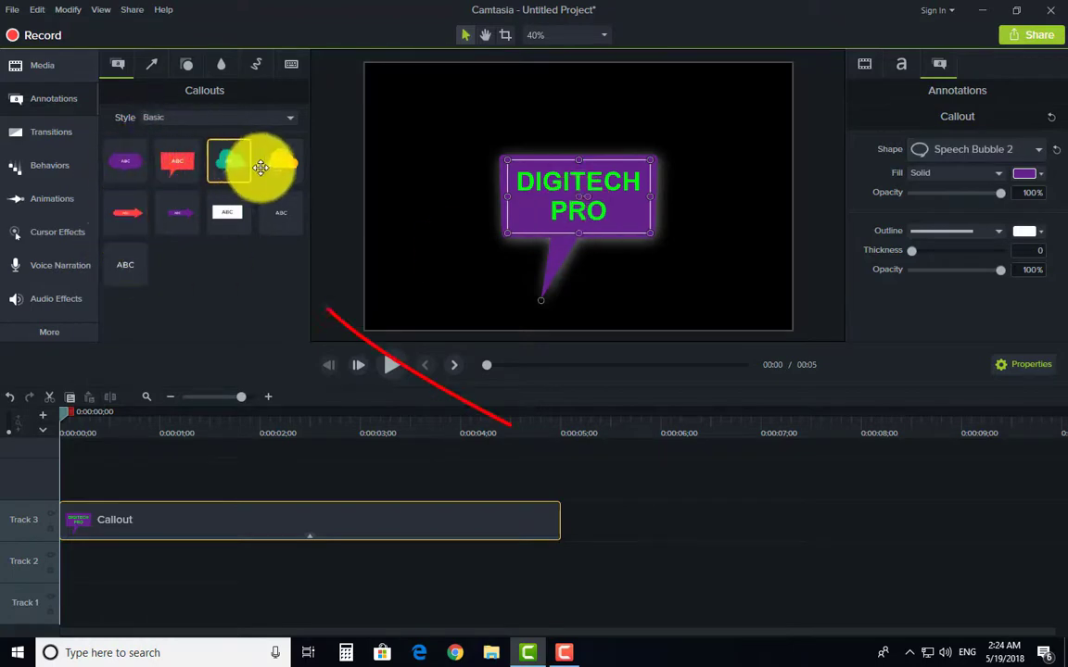
click(227, 212)
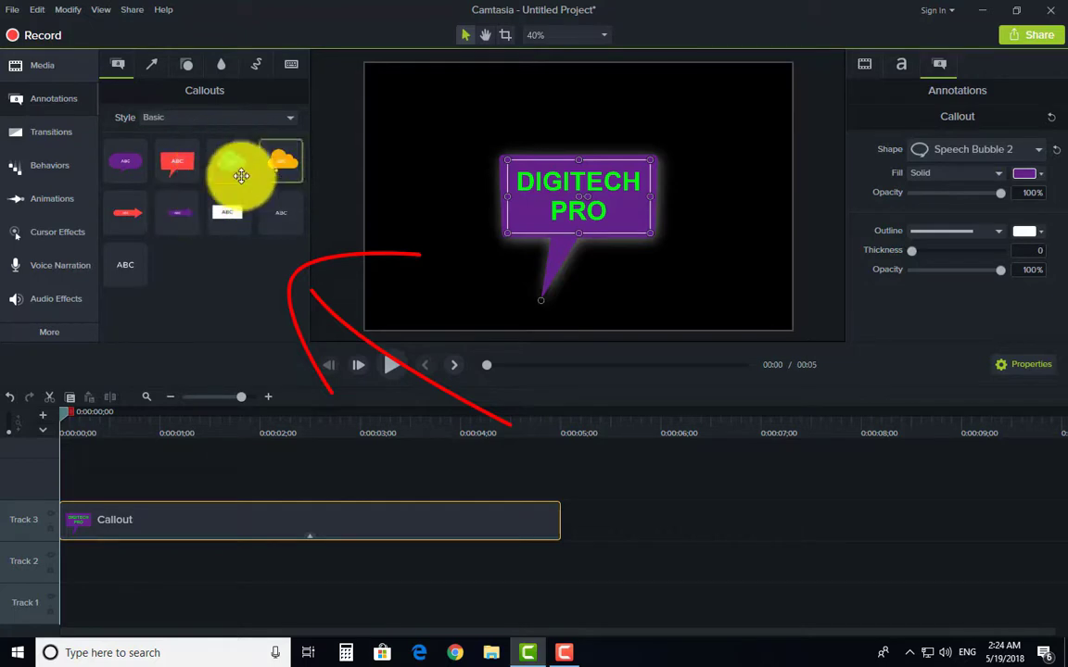
drag(240, 175, 260, 165)
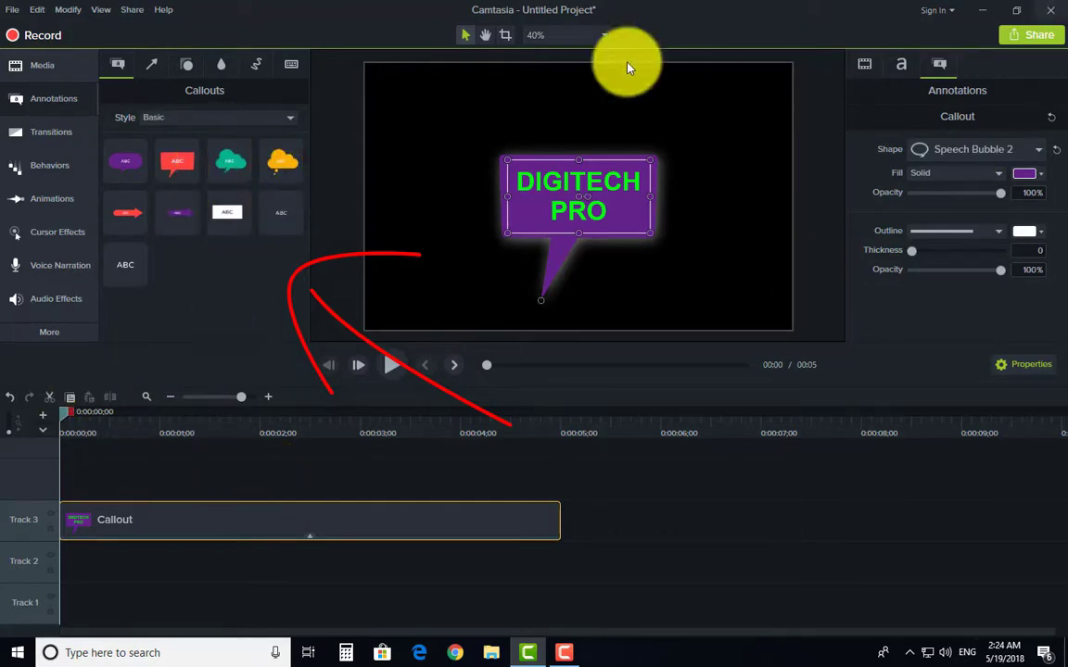
Try the Thought Bubble 2 shape on the callout and undo the change.
click(978, 155)
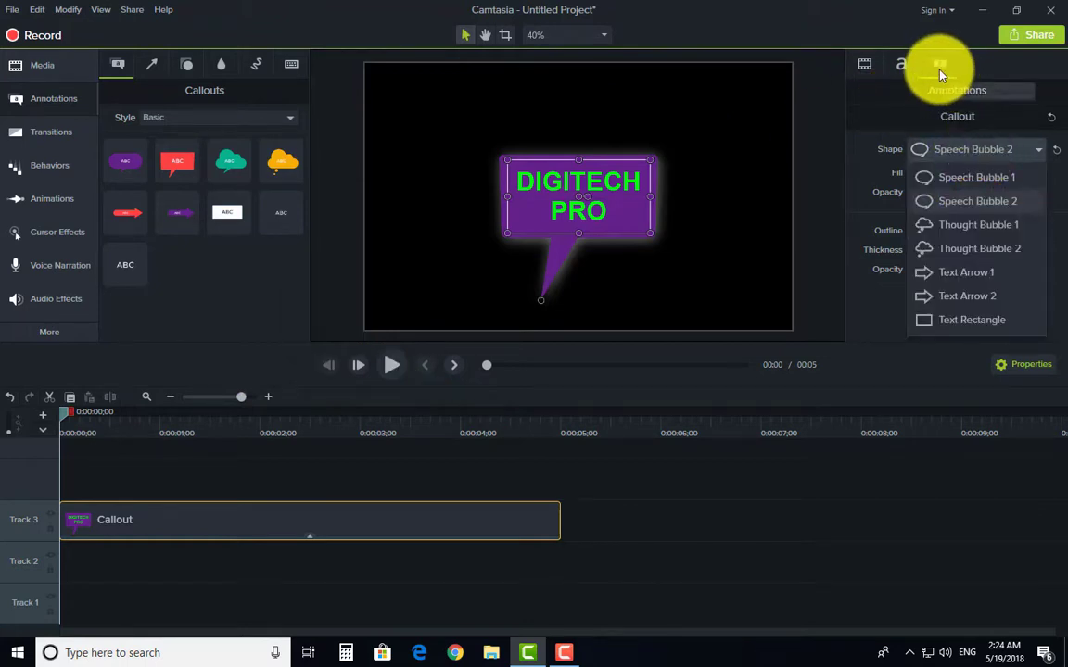
click(959, 252)
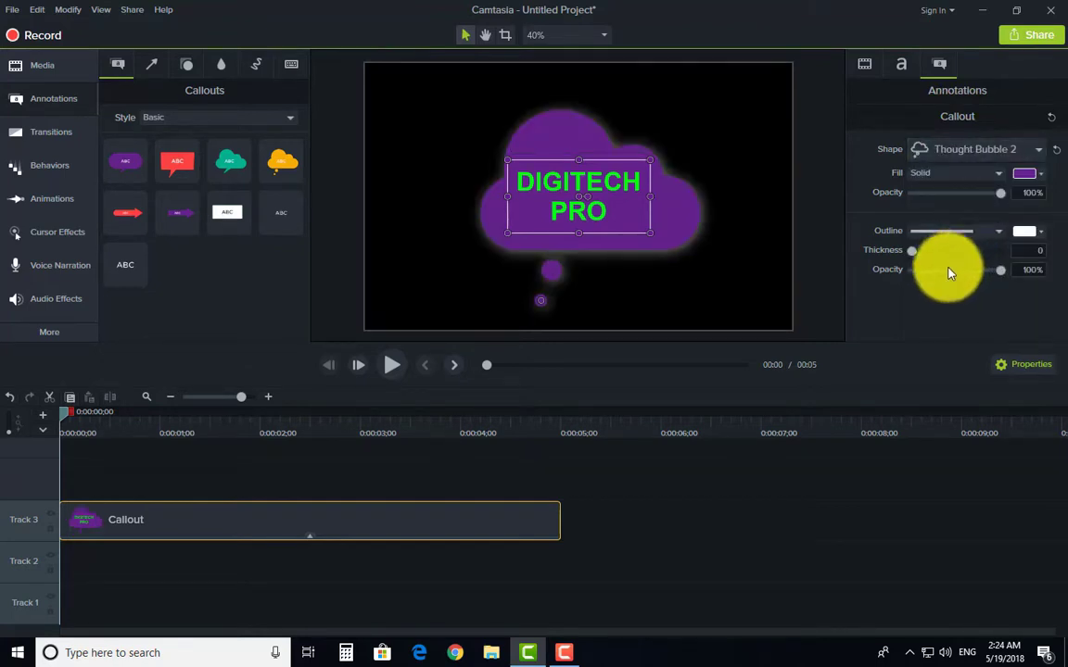
key(ctrl+z)
Set the callout's shape to Text Rectangle, compare it with Speech Bubble 2, and reapply Text Rectangle.
click(973, 159)
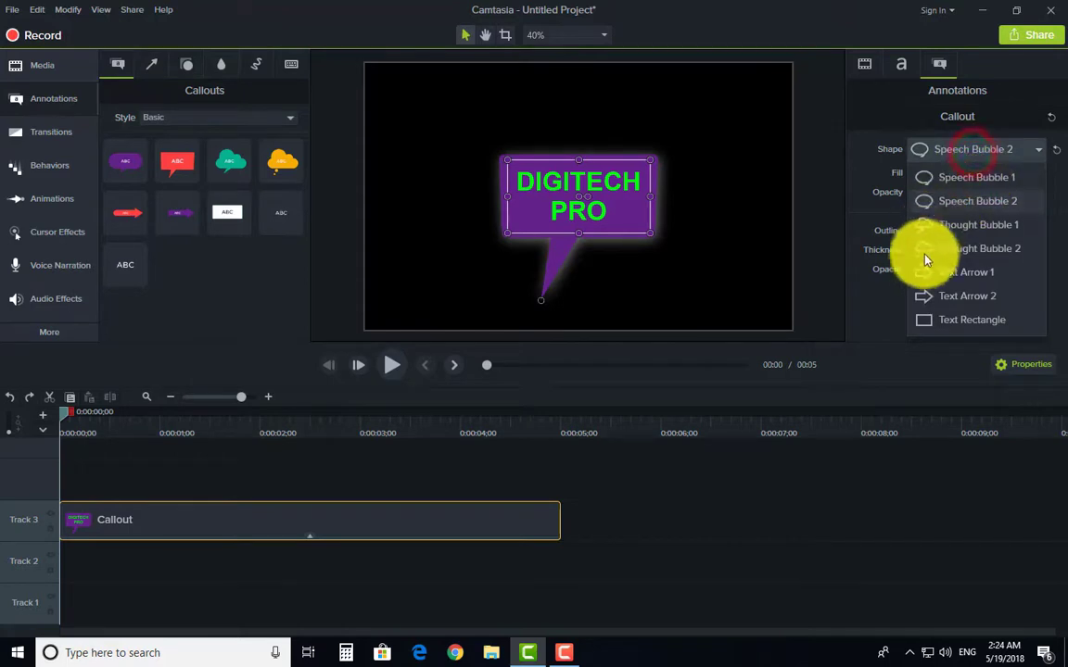
click(950, 328)
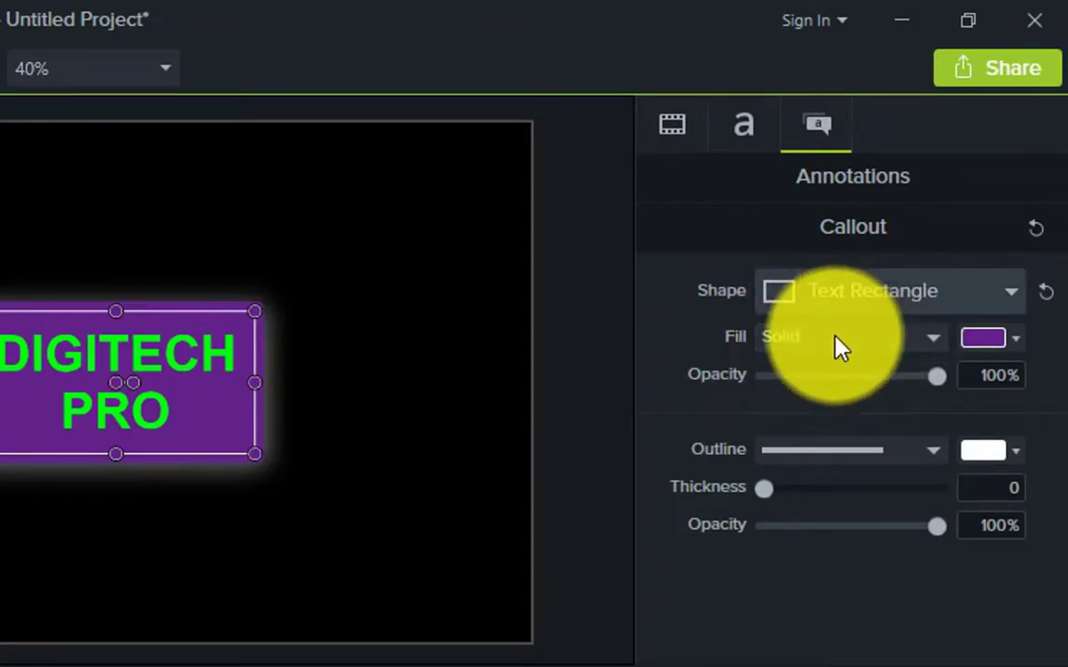
click(851, 297)
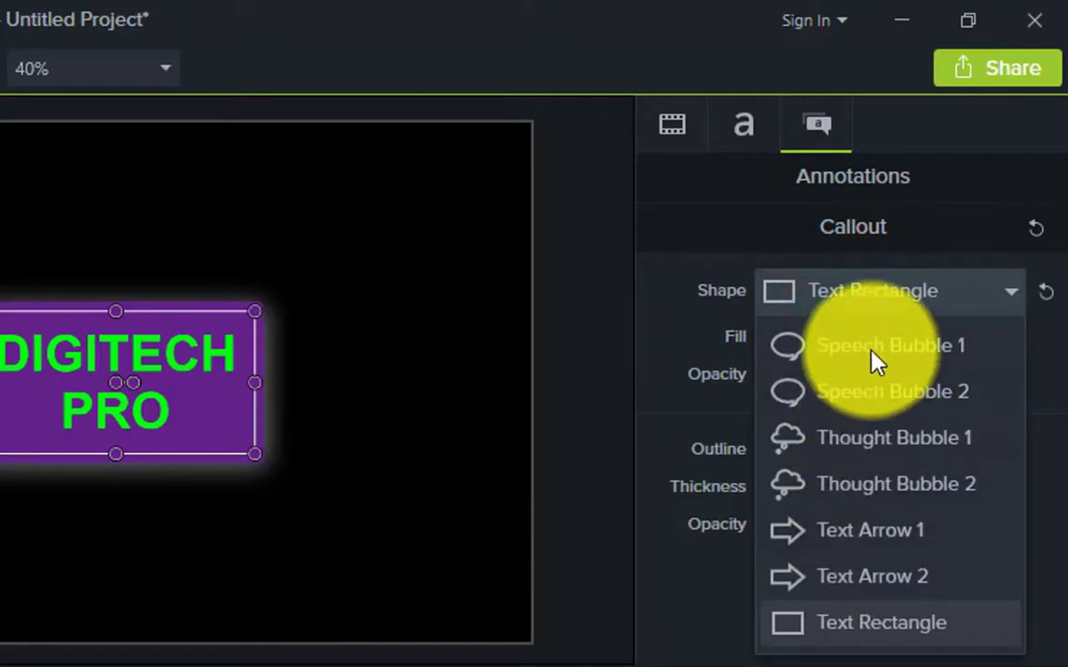
click(876, 397)
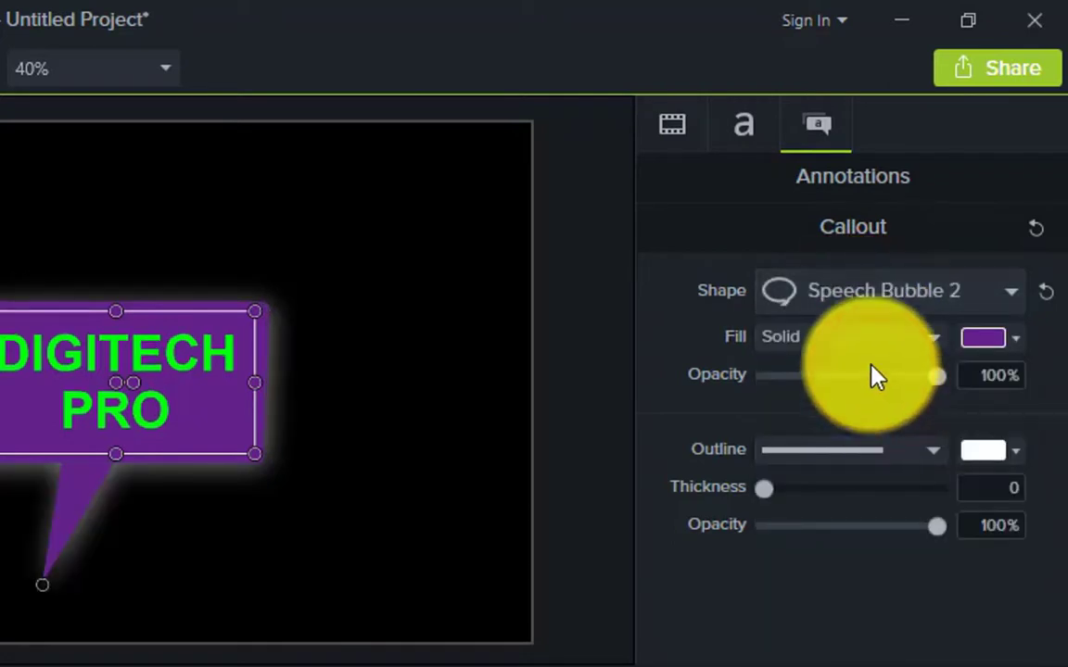
click(895, 308)
click(707, 648)
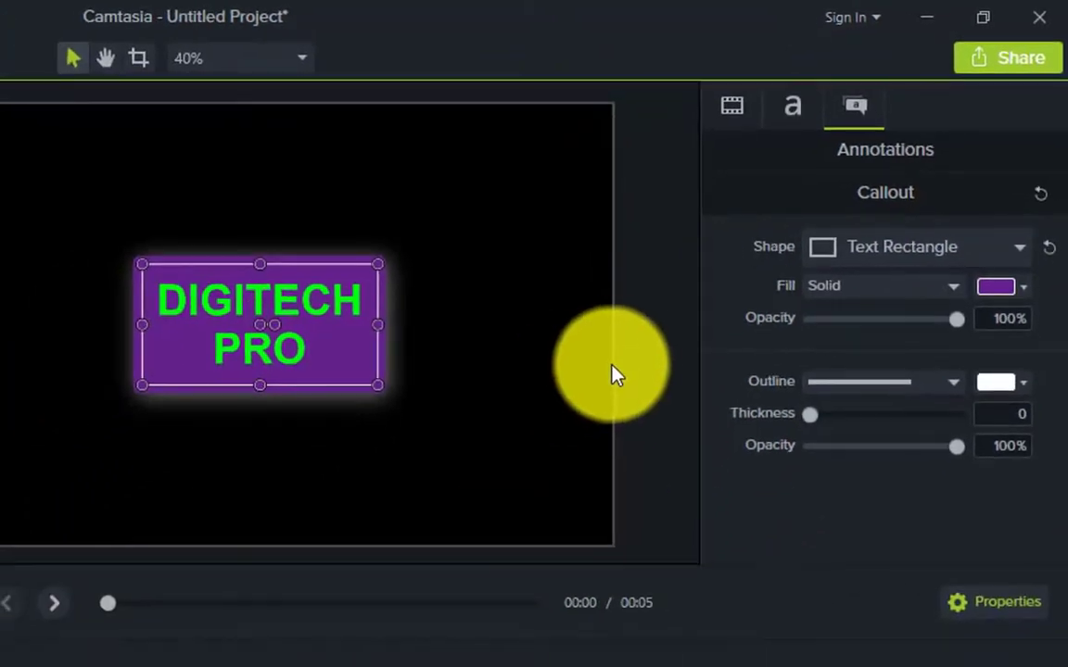
Try the Gradient fill on the callout, compare it with Solid, and restore the Solid fill.
click(873, 291)
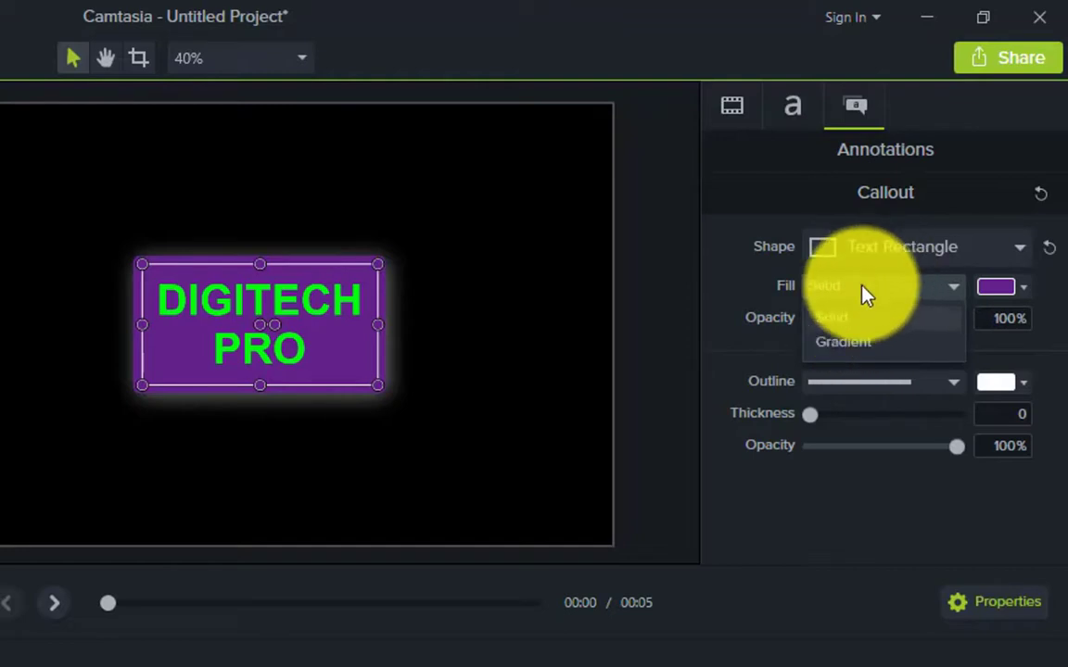
click(749, 282)
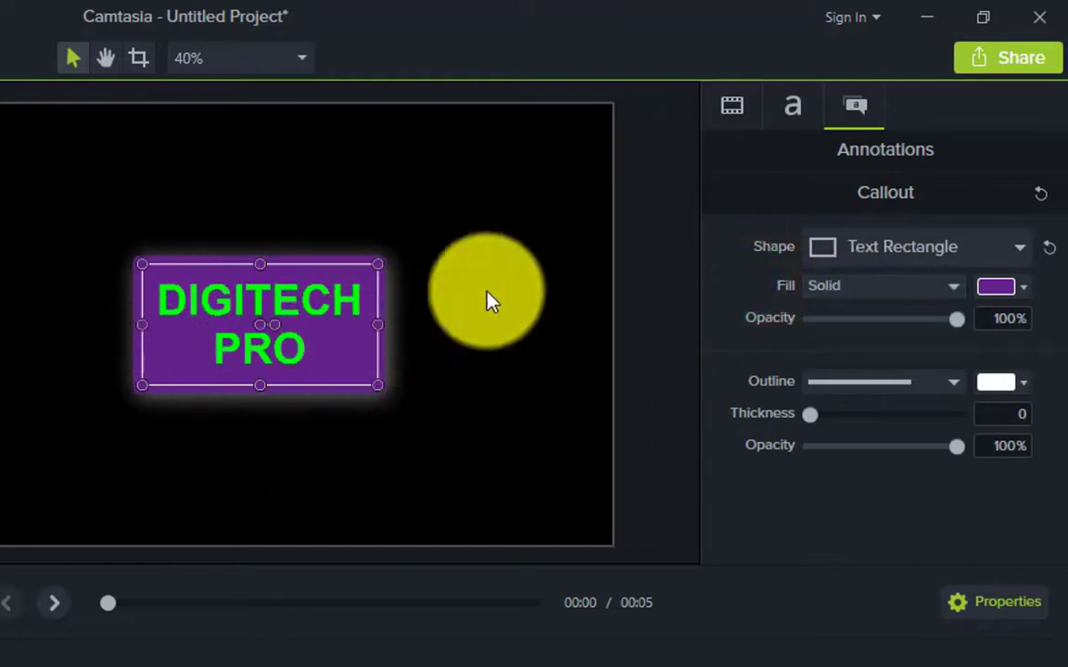
click(913, 285)
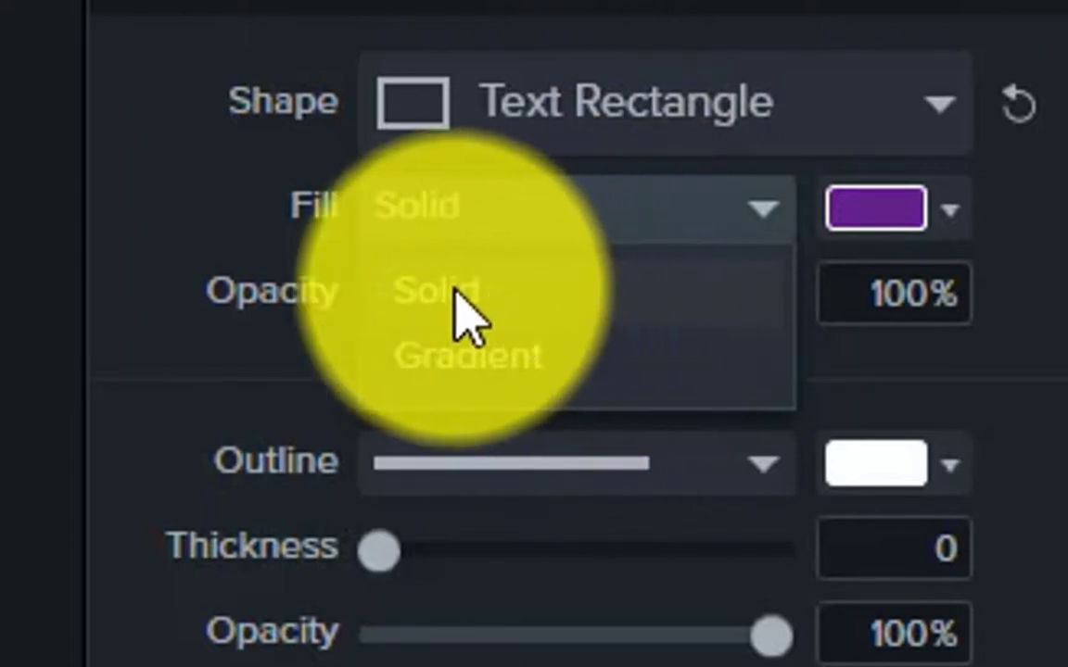
click(534, 373)
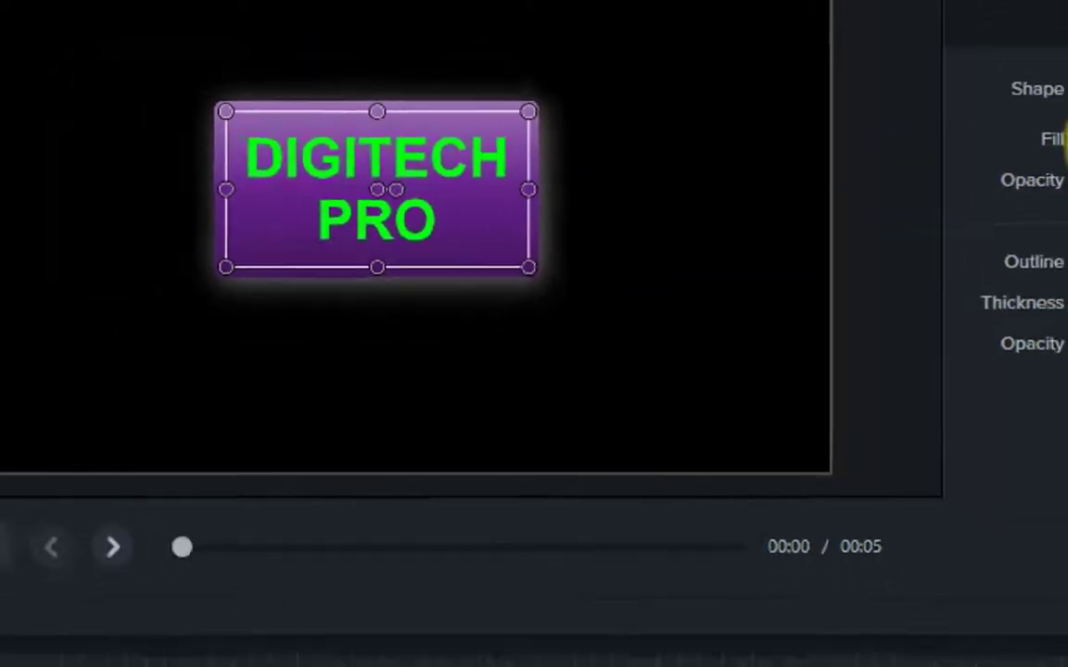
click(943, 174)
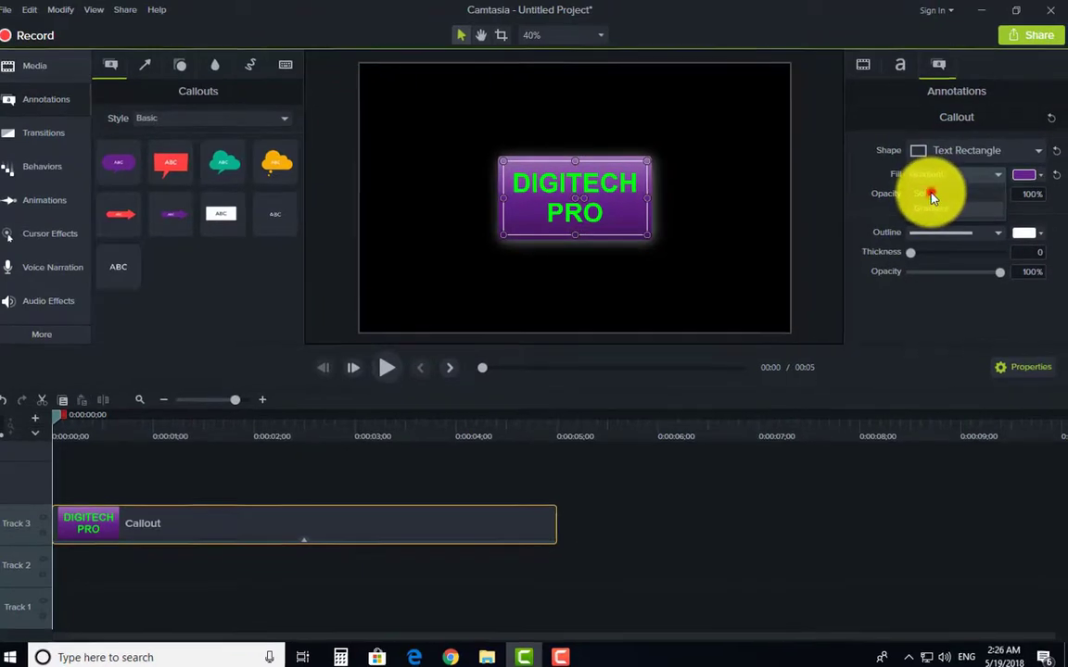
click(930, 176)
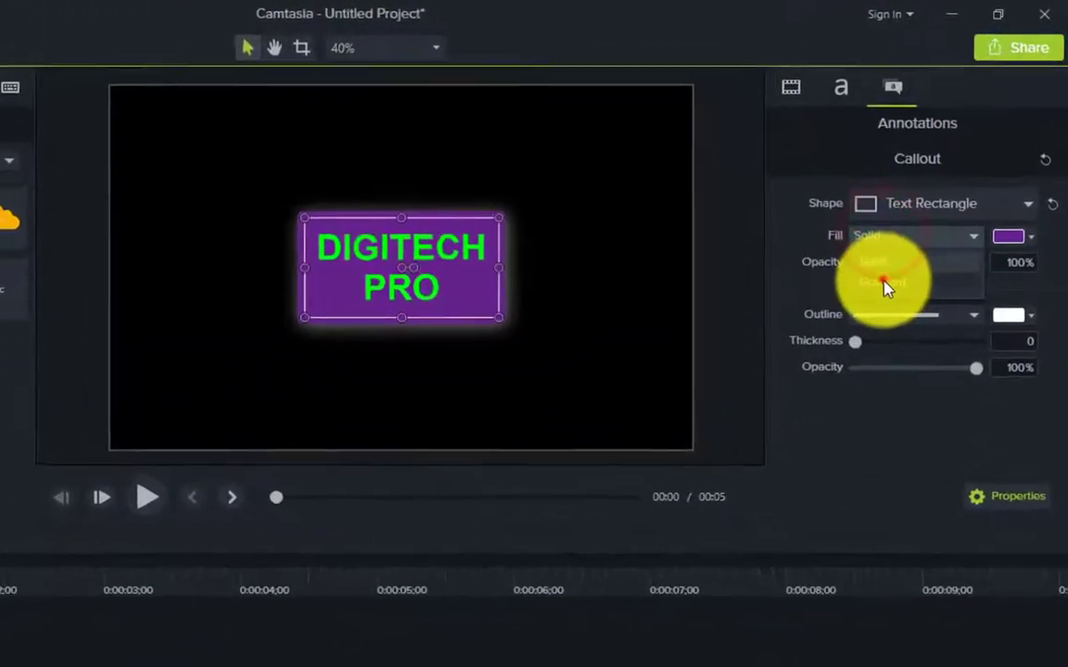
click(901, 248)
click(913, 213)
click(834, 333)
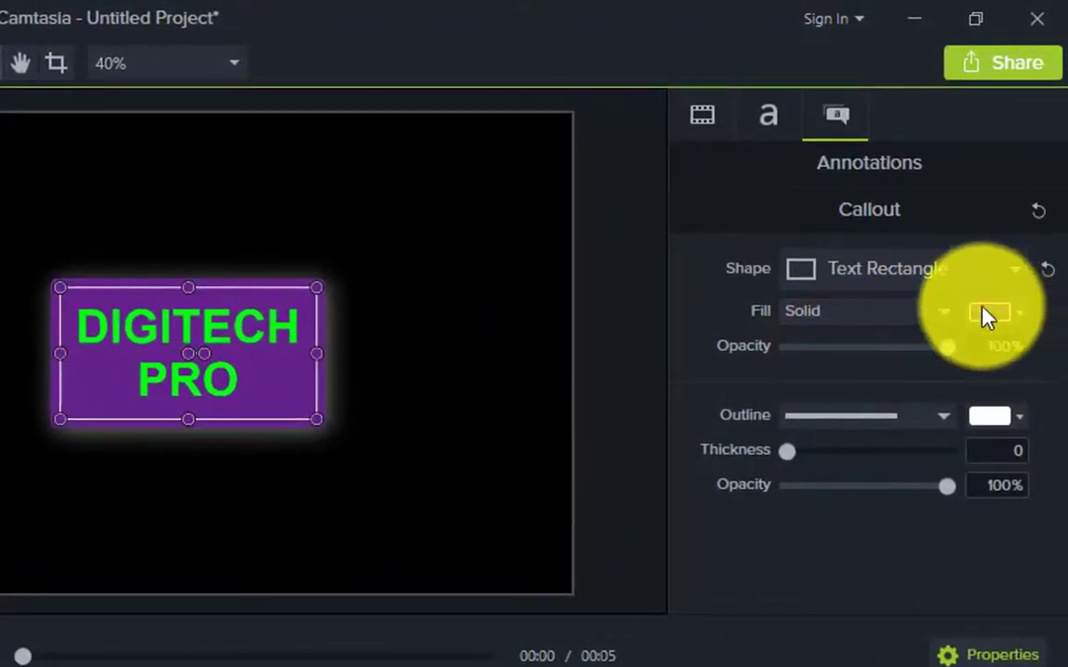
Change the callout's fill color to the brighter purple #7E07C2.
click(990, 315)
drag(940, 493, 974, 477)
click(922, 489)
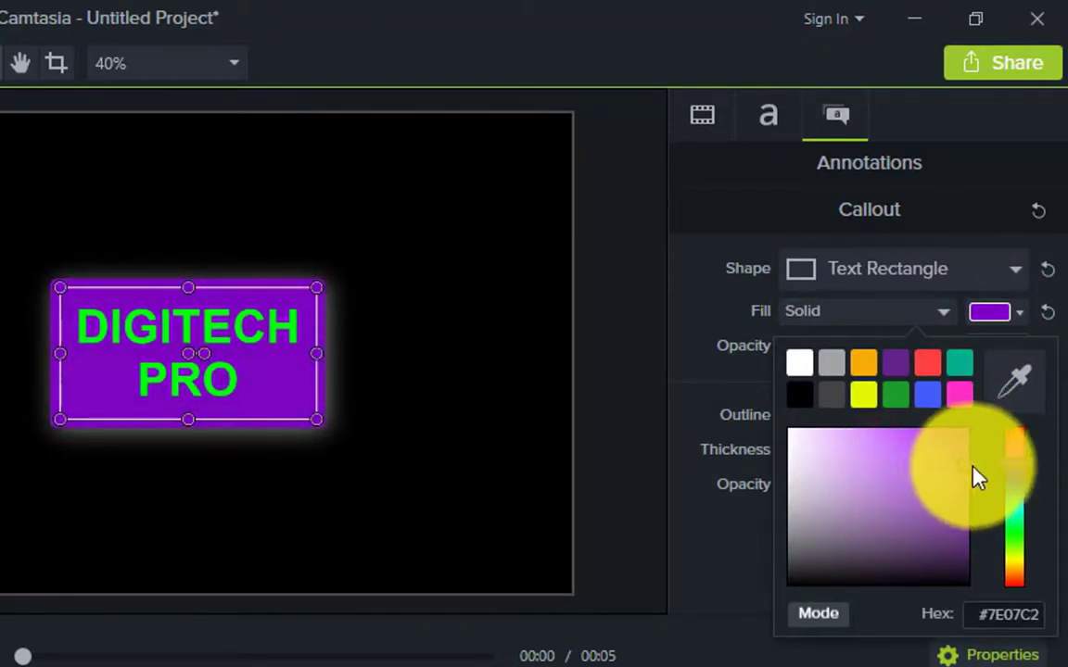
click(707, 557)
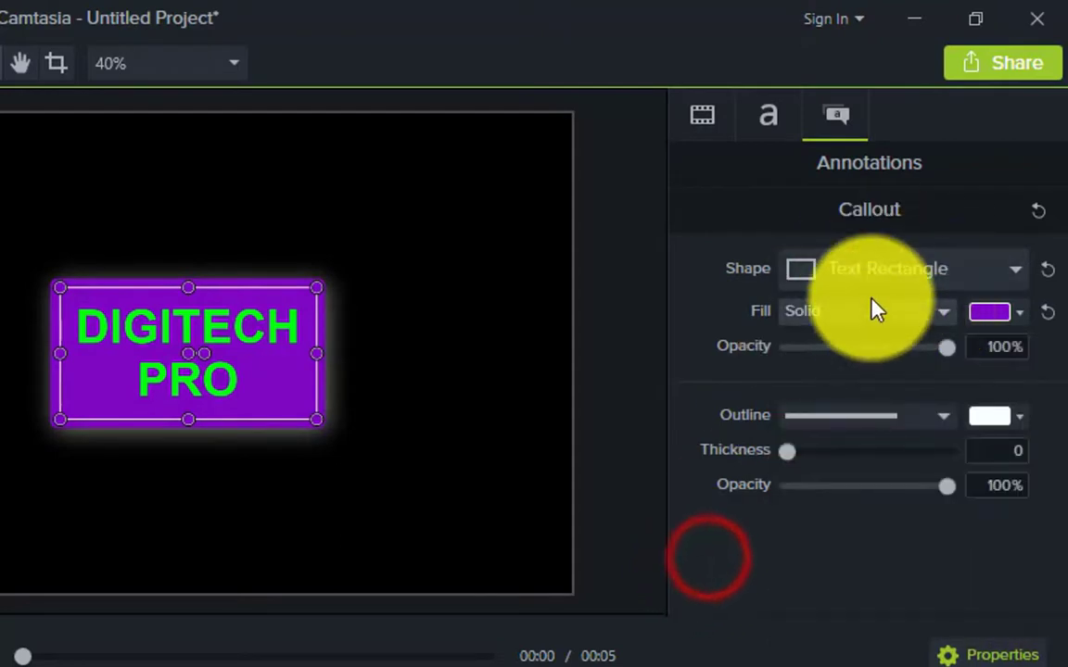
Try lower fill opacities such as 67% on the callout and set the fill opacity to 93%.
click(887, 349)
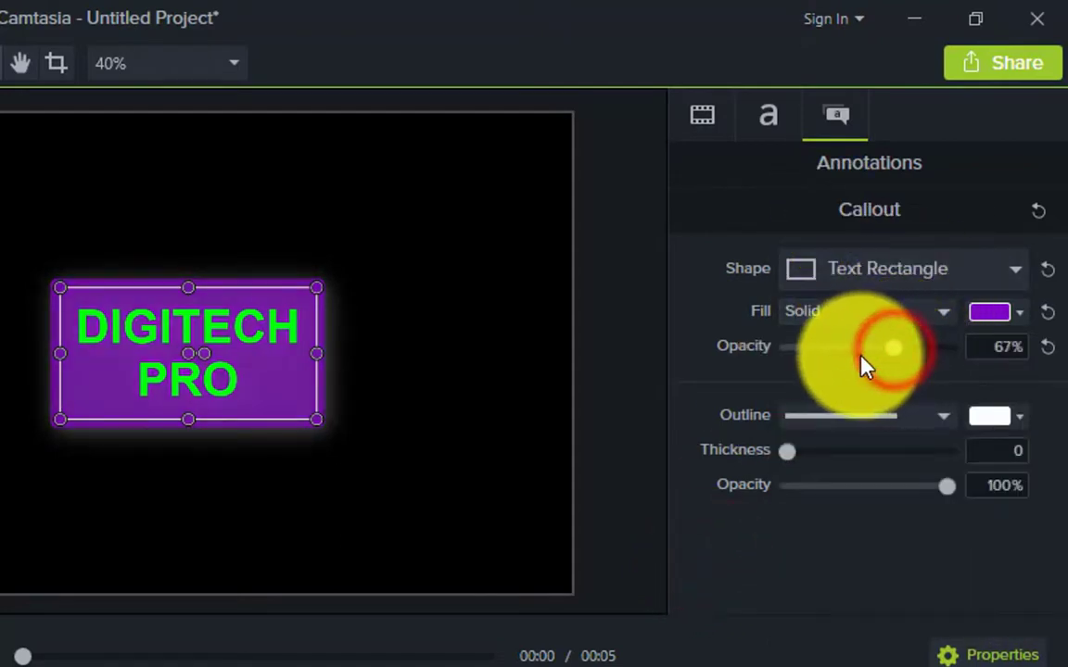
click(873, 349)
click(945, 351)
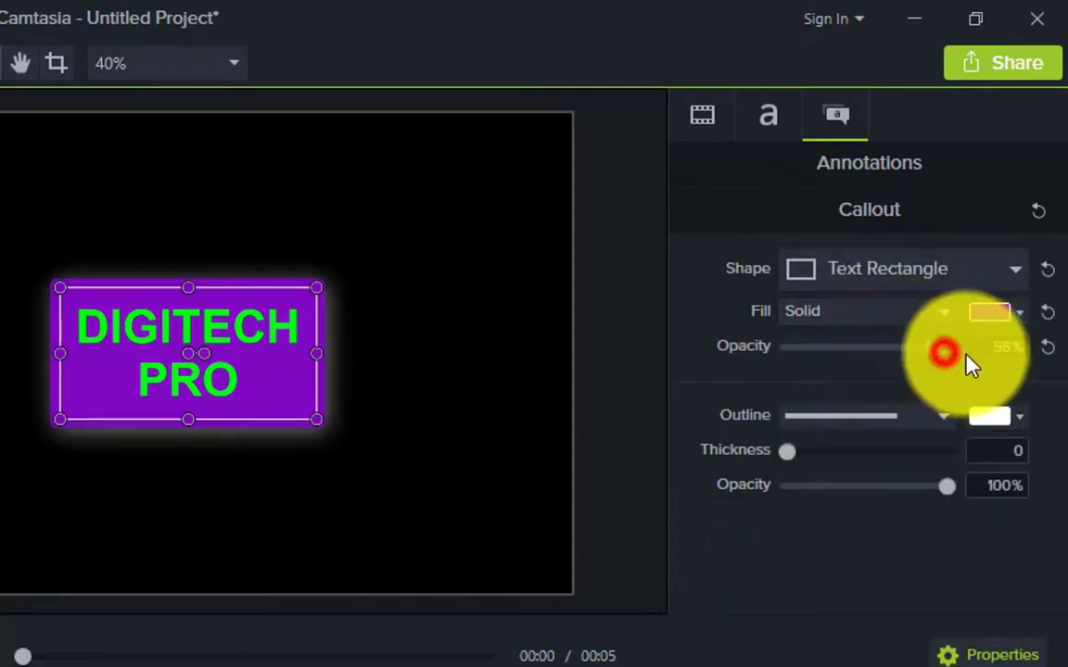
click(916, 368)
click(931, 347)
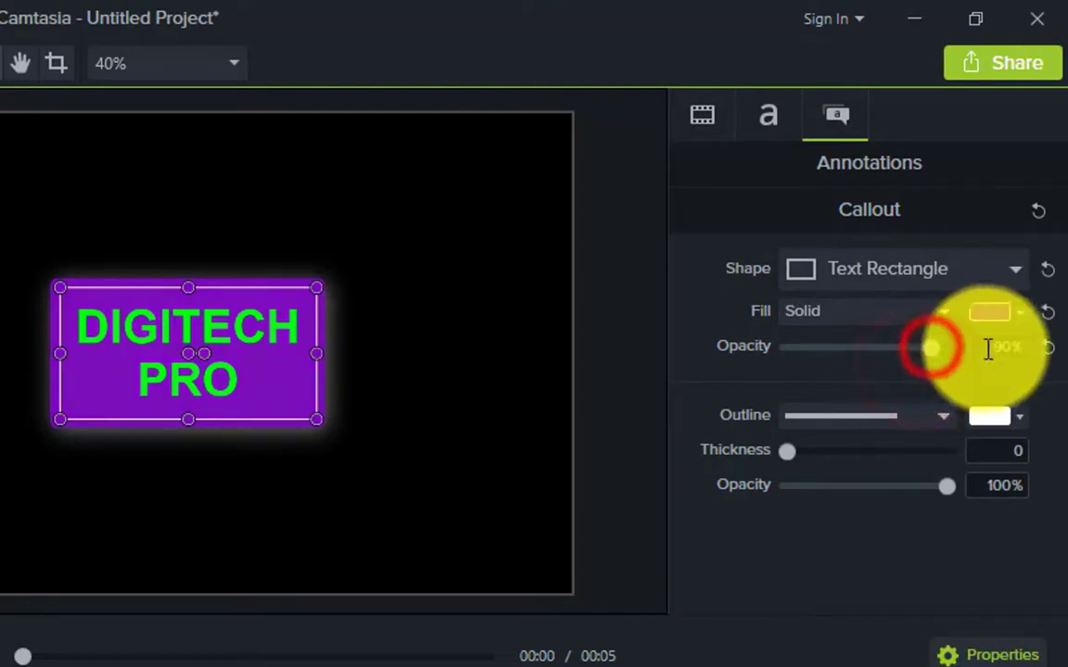
click(936, 350)
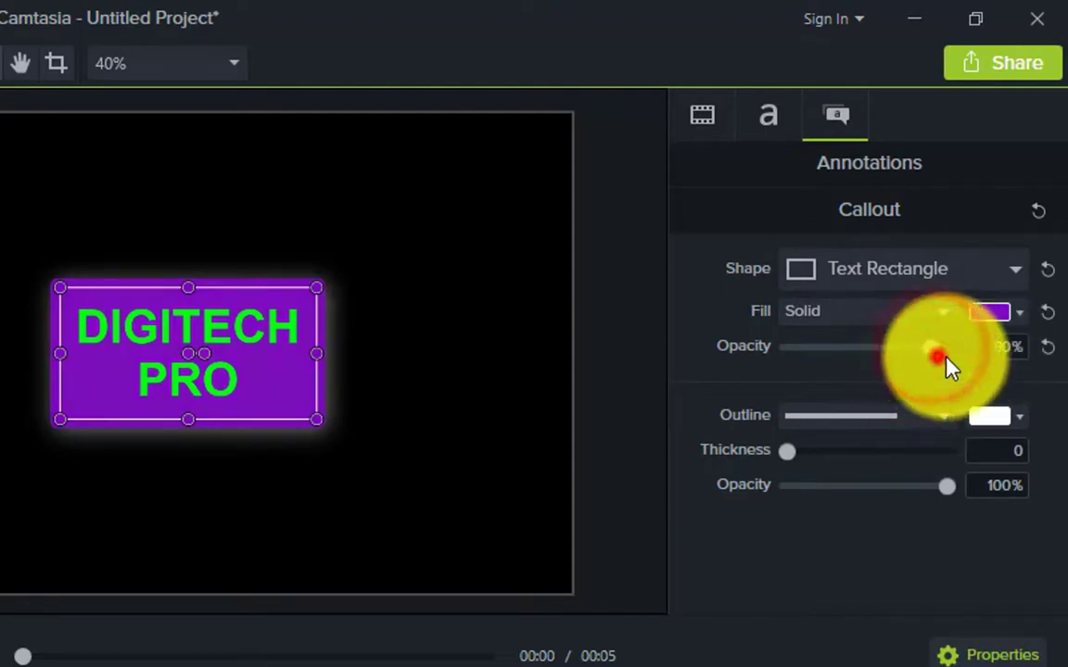
Try the dotted and dashed outline styles on the callout and restore the solid outline.
click(899, 419)
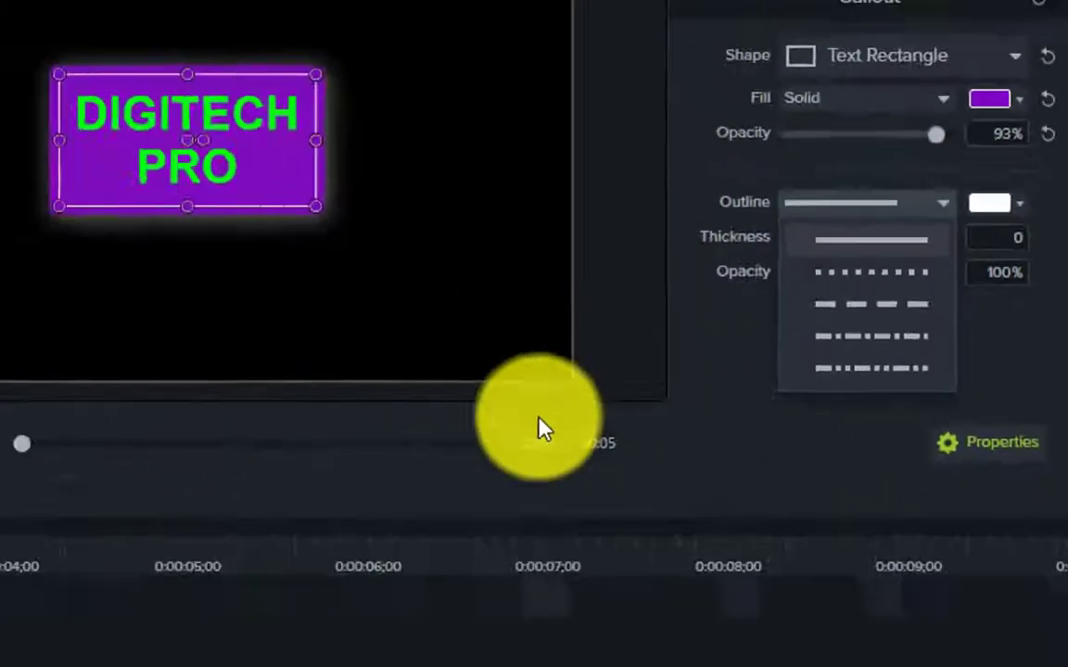
click(747, 489)
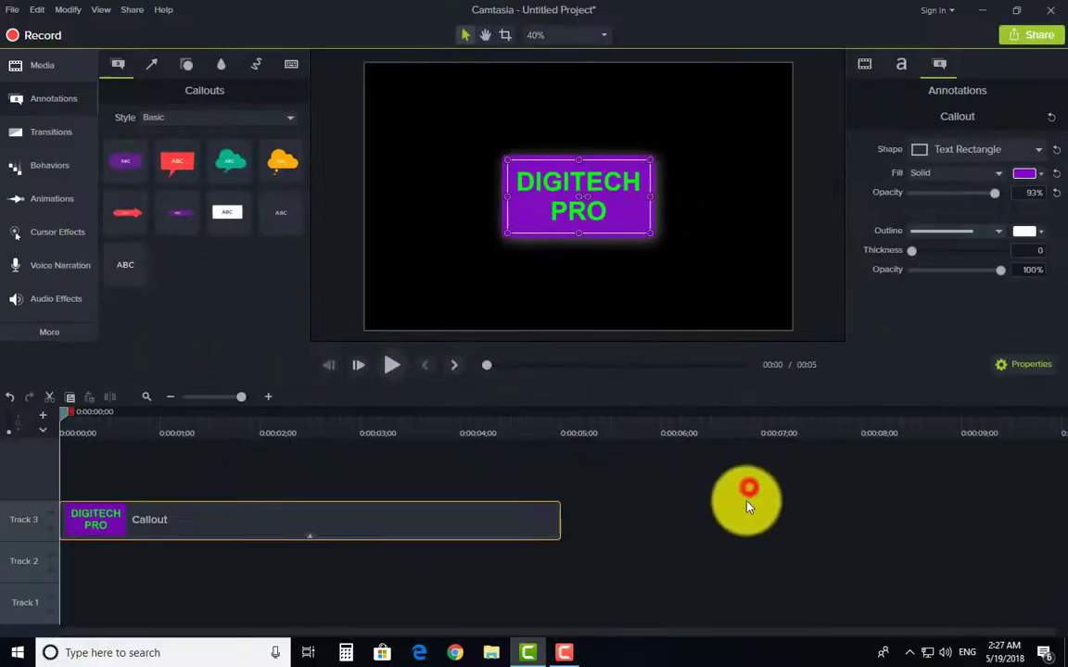
click(713, 503)
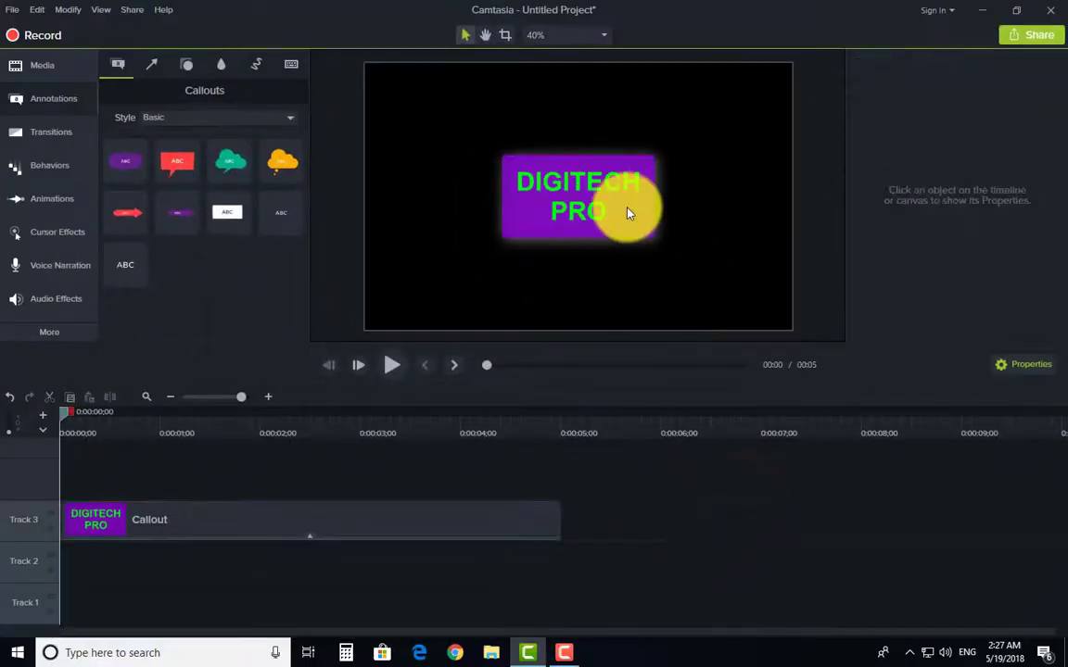
click(628, 212)
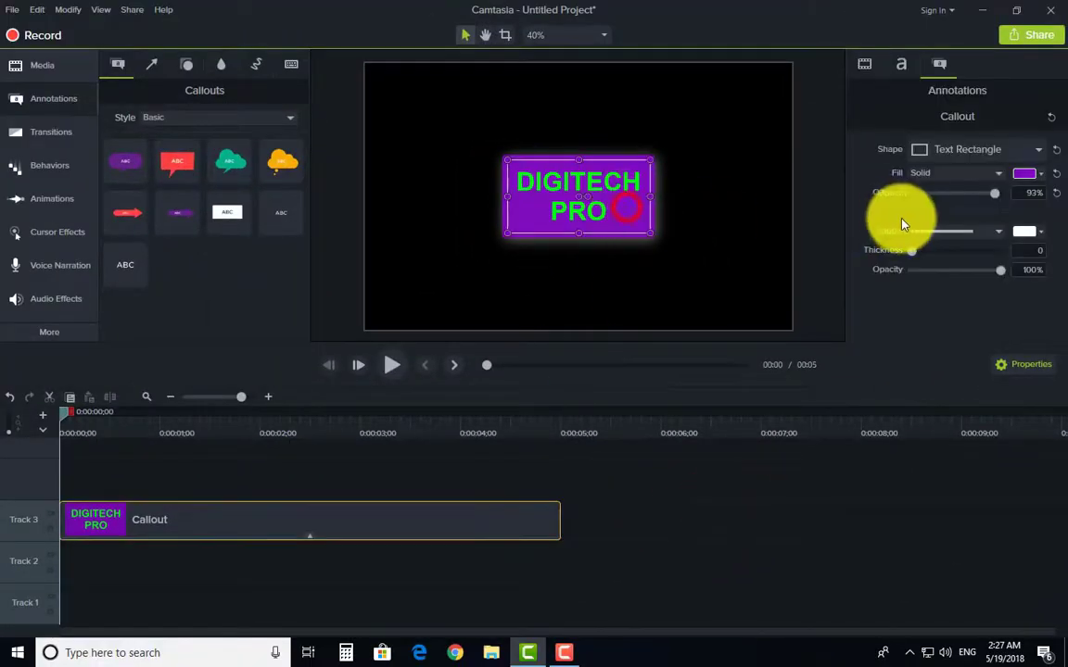
click(970, 233)
click(972, 276)
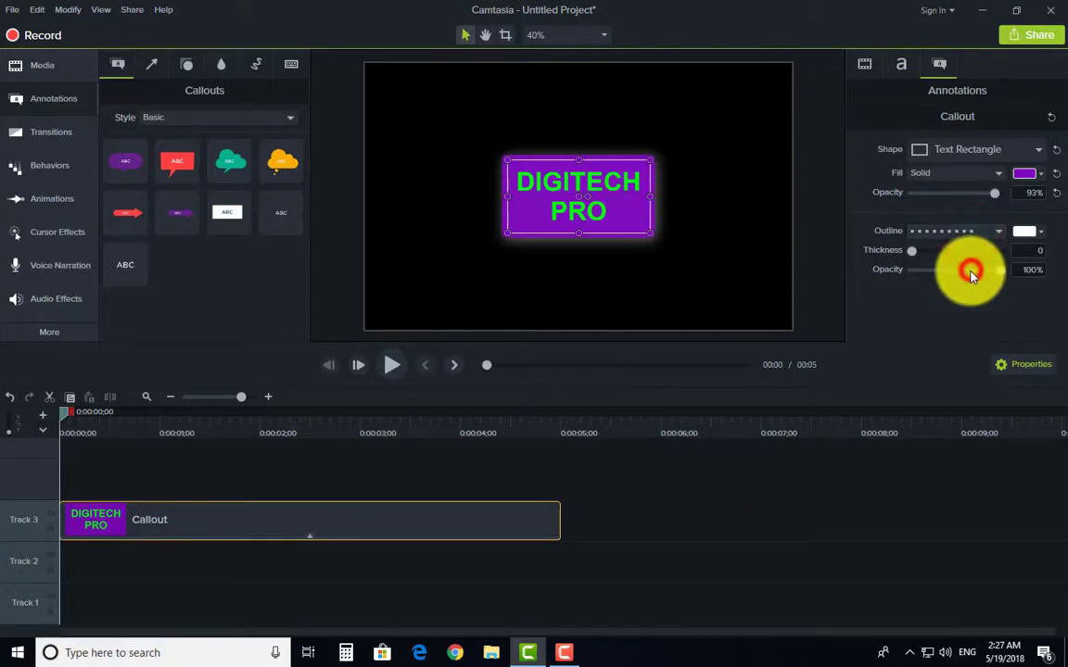
click(968, 229)
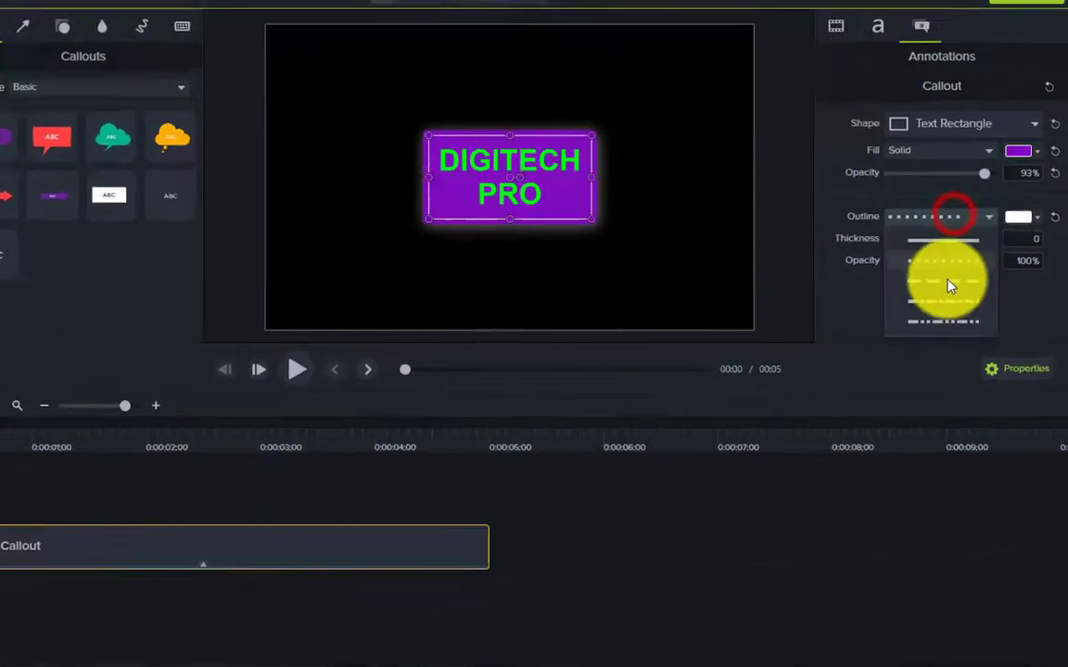
click(950, 285)
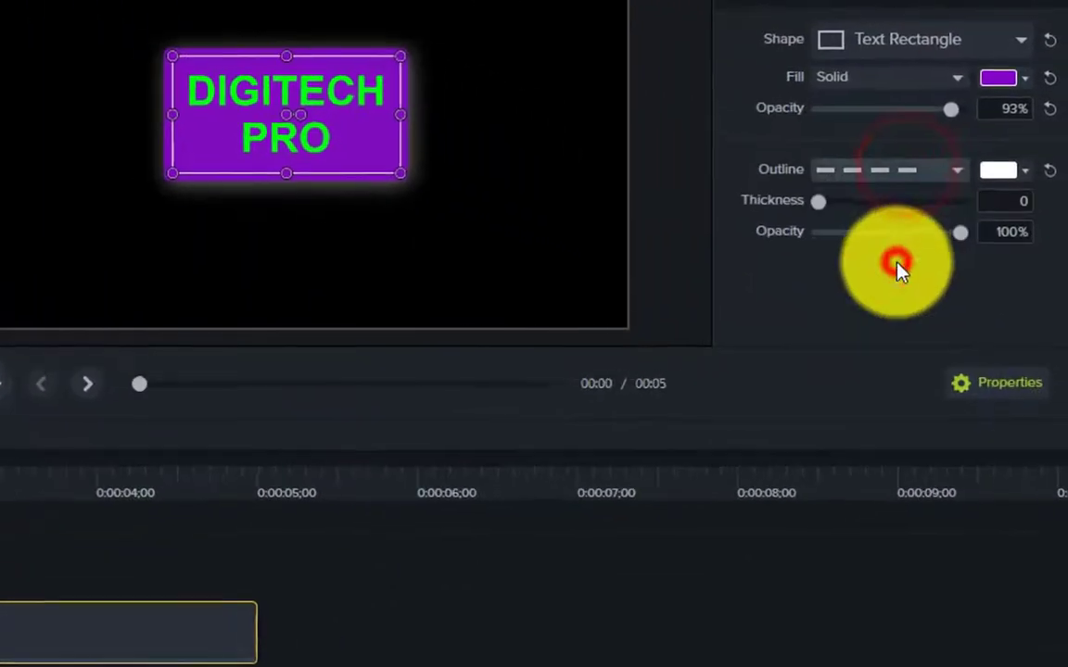
click(957, 213)
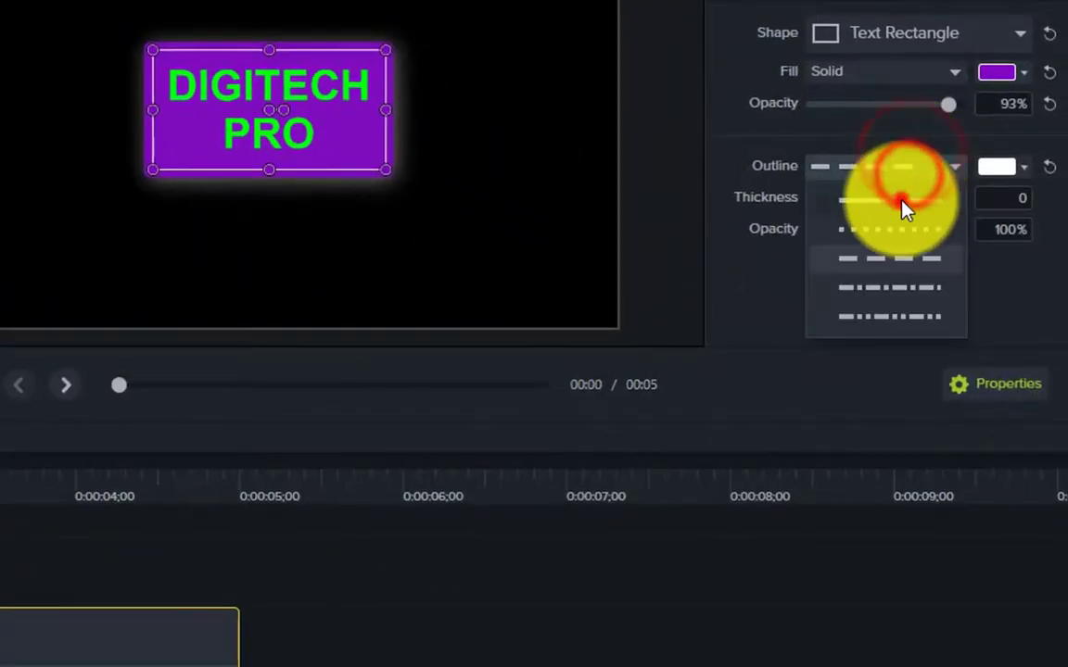
click(899, 199)
Try pink as the callout's outline color and set it to yellow.
click(997, 172)
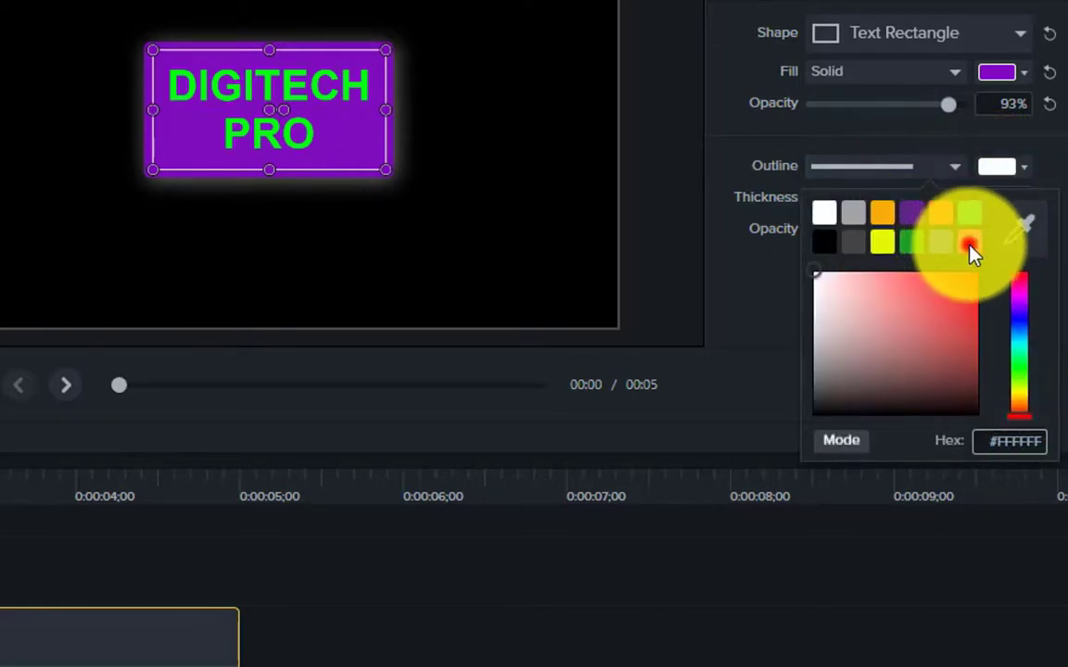
click(968, 245)
click(985, 176)
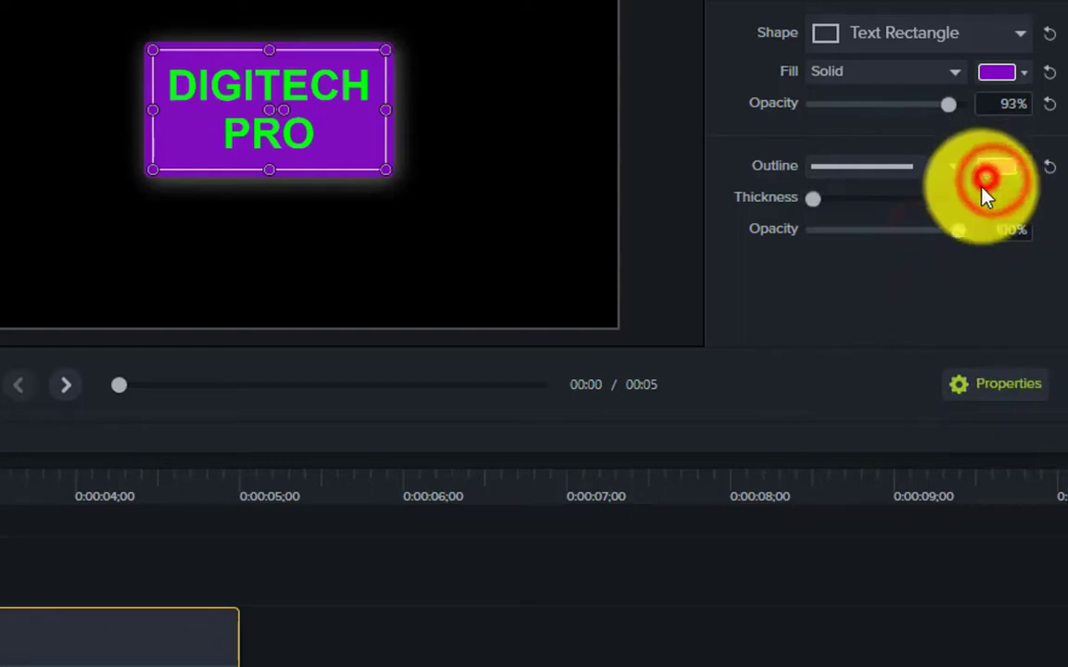
click(887, 246)
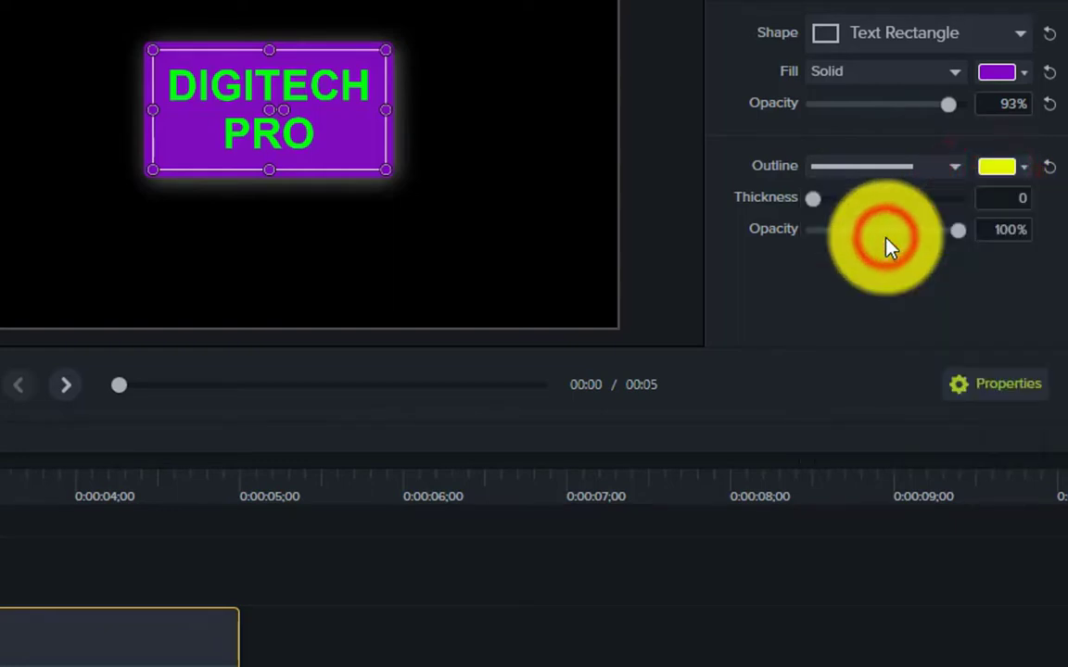
Try an outline thickness of 10.8 on the callout and return the thickness to 0.
click(609, 530)
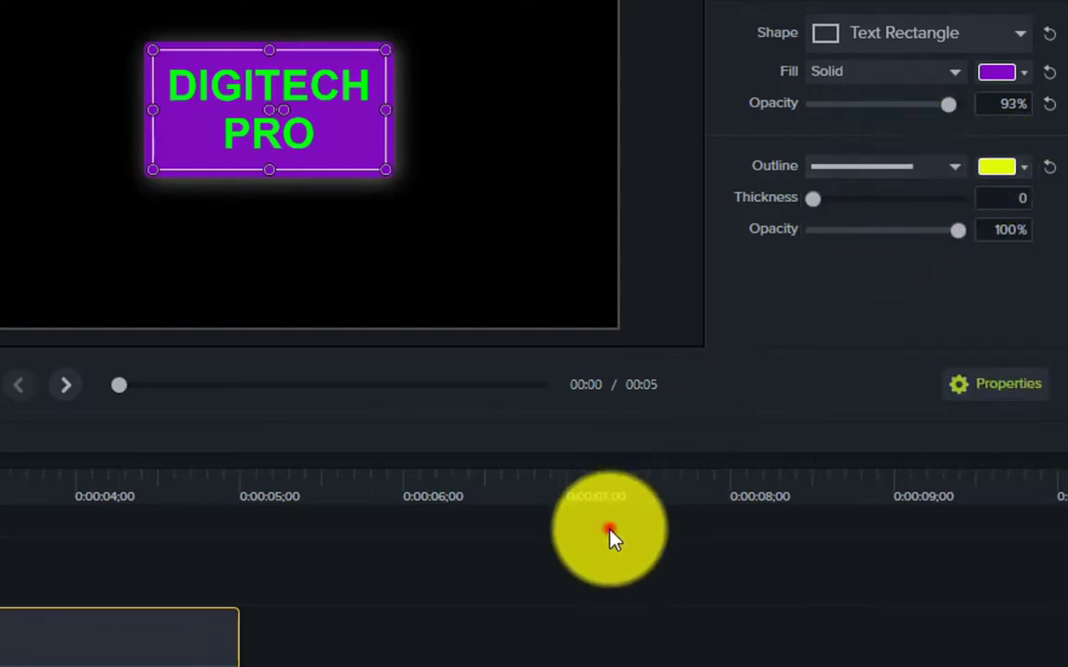
drag(526, 615, 10, 666)
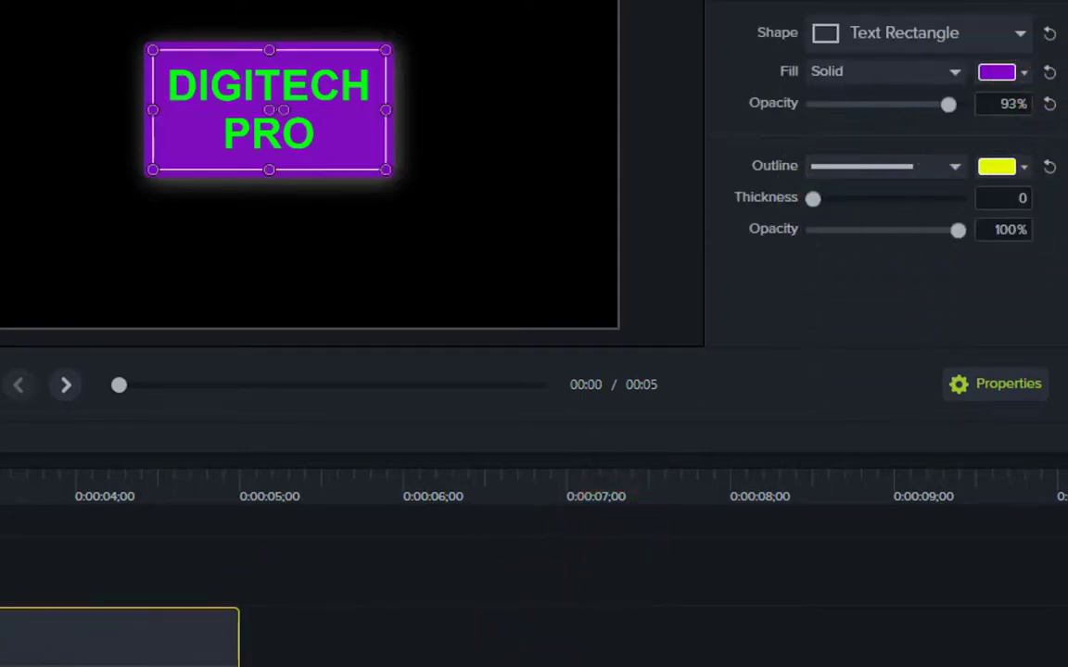
click(830, 202)
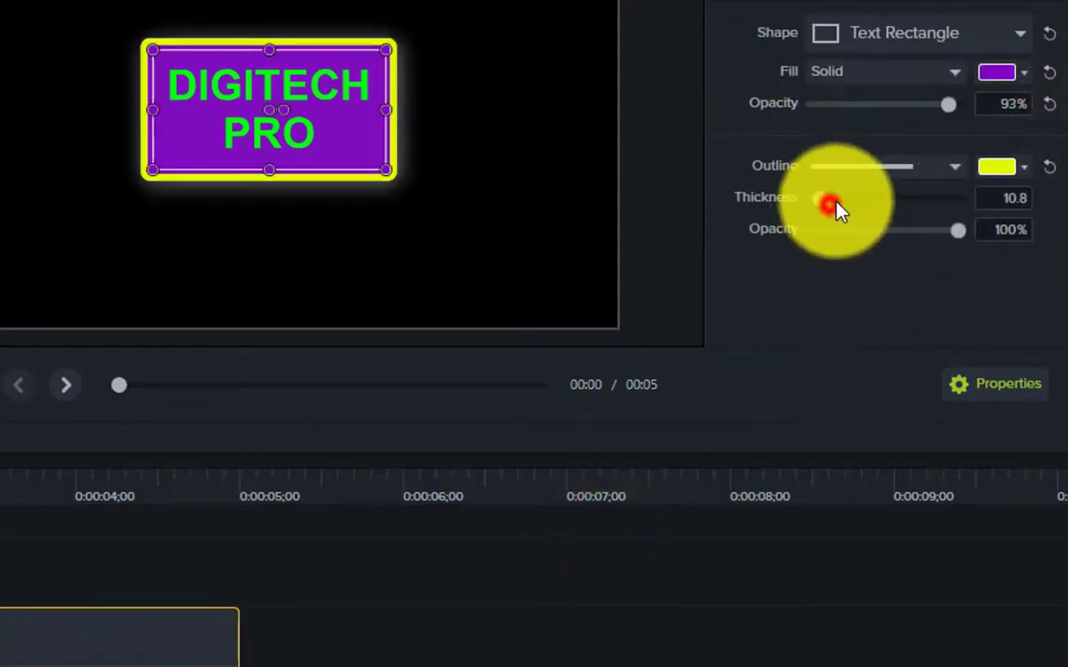
click(816, 200)
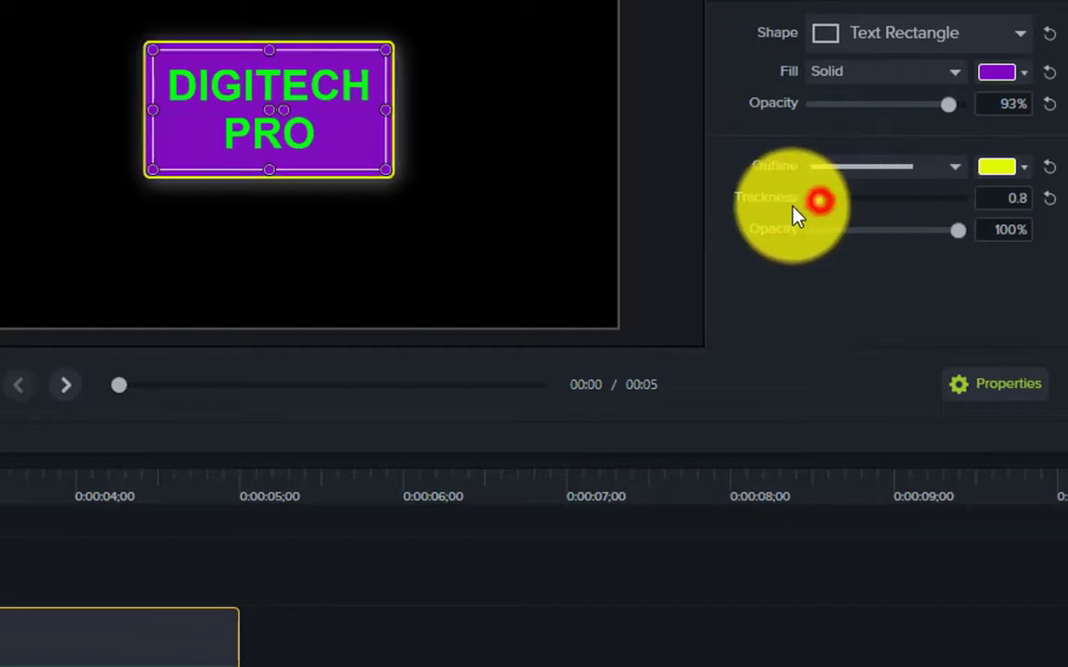
Switch the callout's outline to the dotted style with a thickness of 15.
click(892, 166)
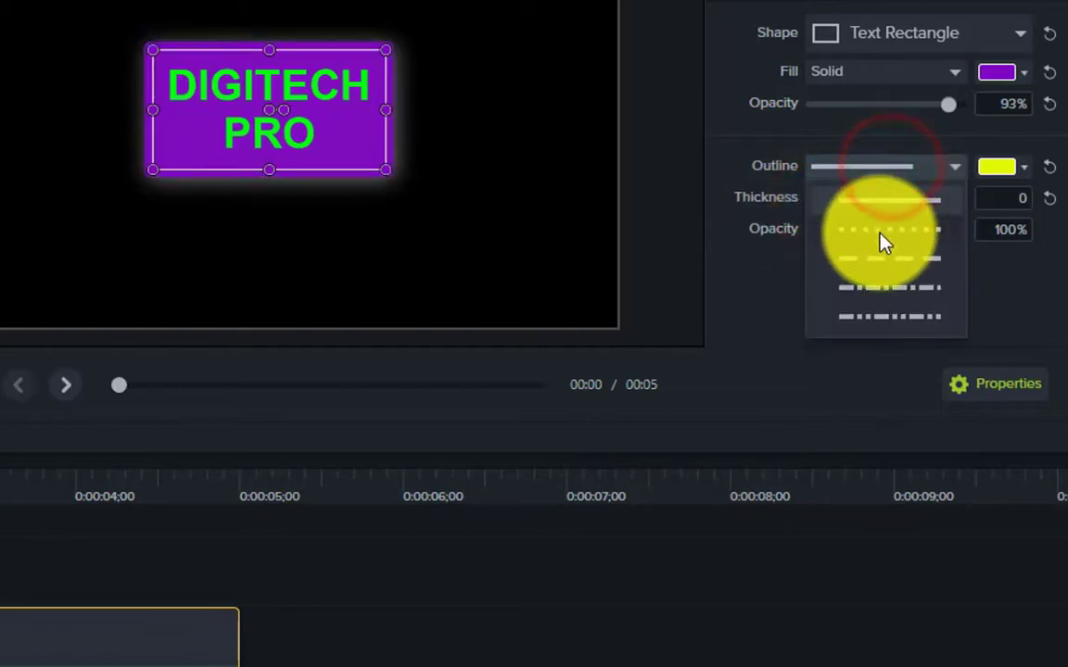
click(891, 238)
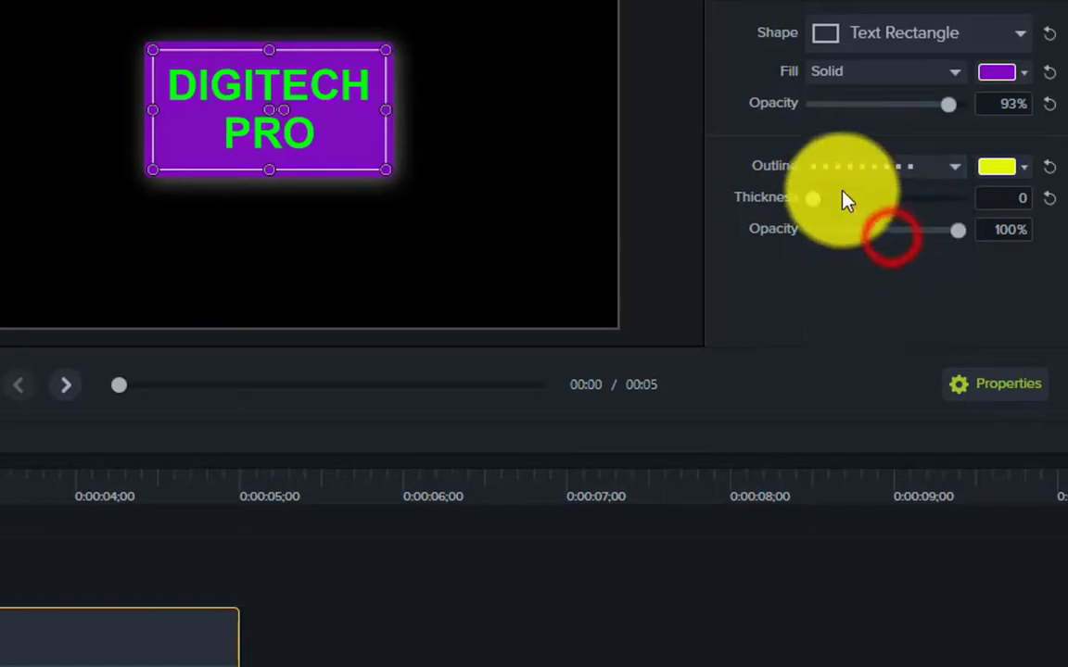
click(837, 198)
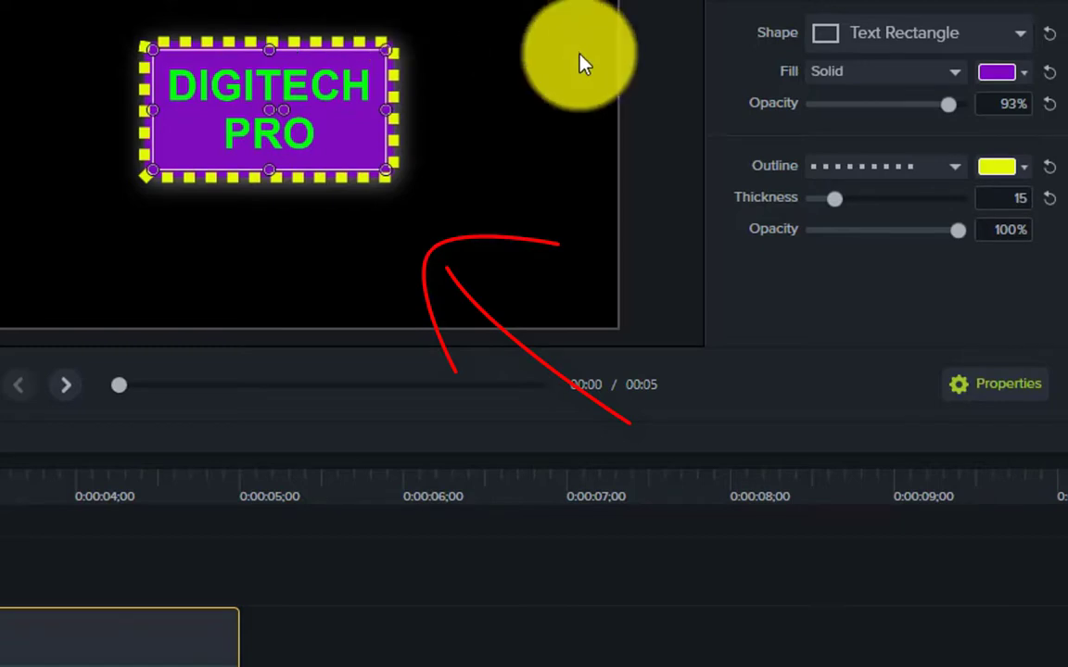
Try larger outline thicknesses such as 25 and 58 on the callout and set the thickness to 12.
click(851, 199)
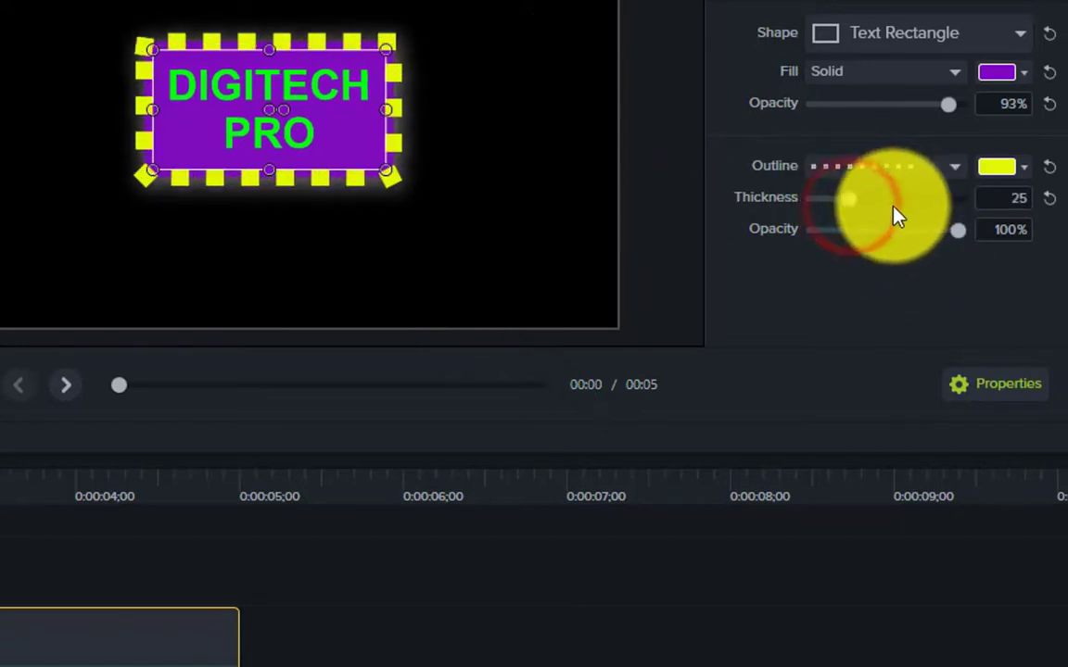
click(891, 200)
click(897, 199)
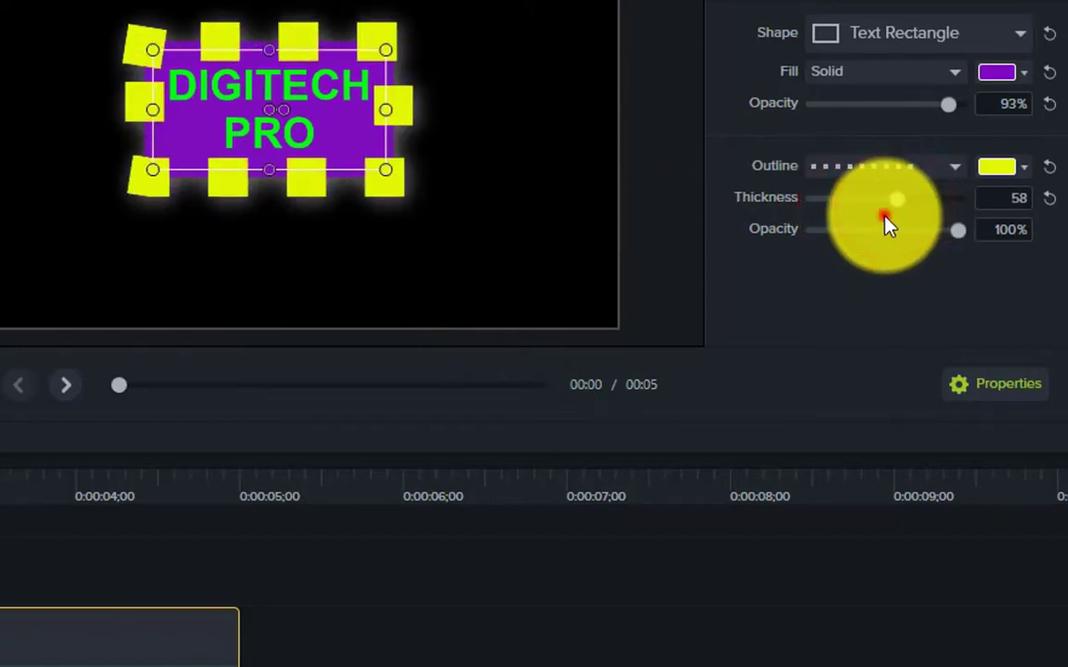
click(849, 200)
click(832, 200)
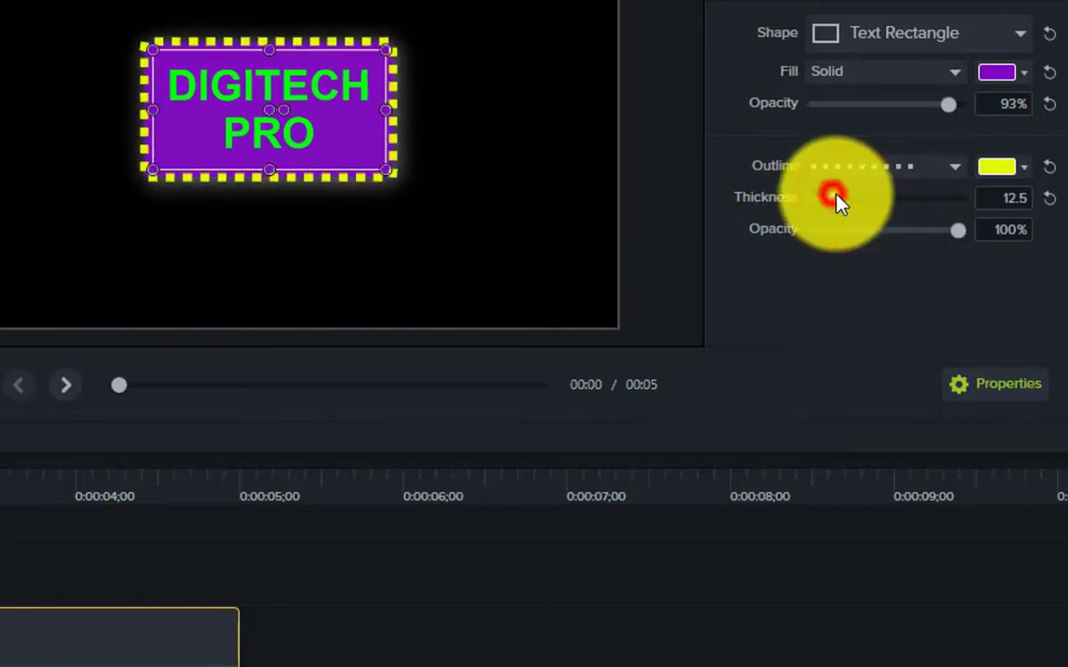
Switch the callout's outline to the evenly dashed style, keeping the thickness at 12.
click(870, 167)
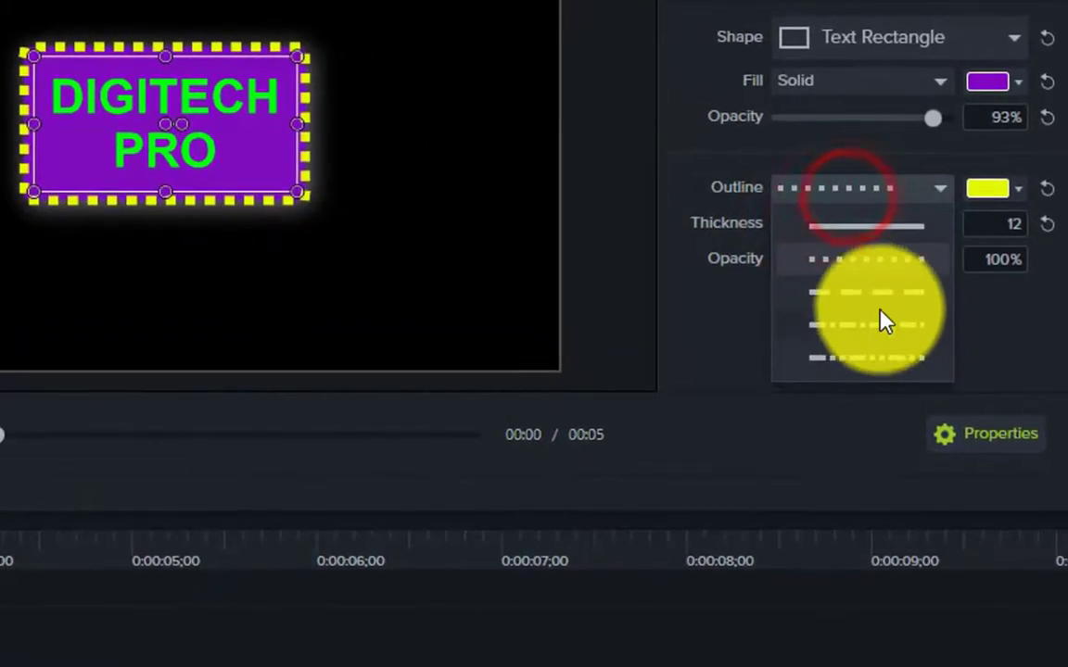
click(878, 306)
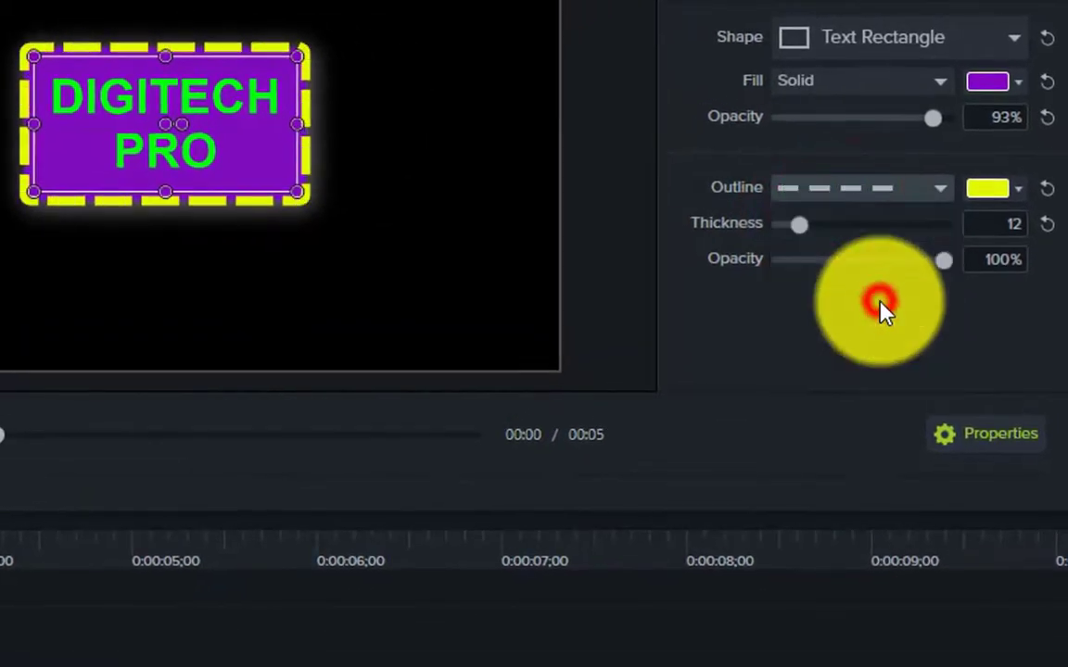
click(813, 224)
drag(813, 226, 799, 225)
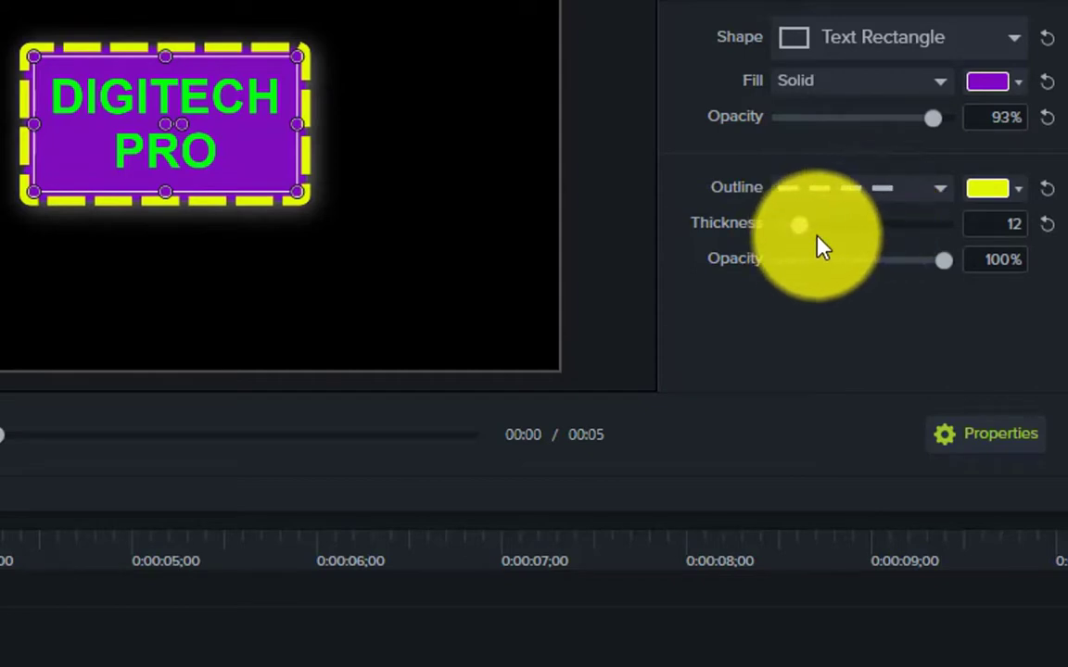
Change the callout's outline color to white and deselect the callout.
click(996, 195)
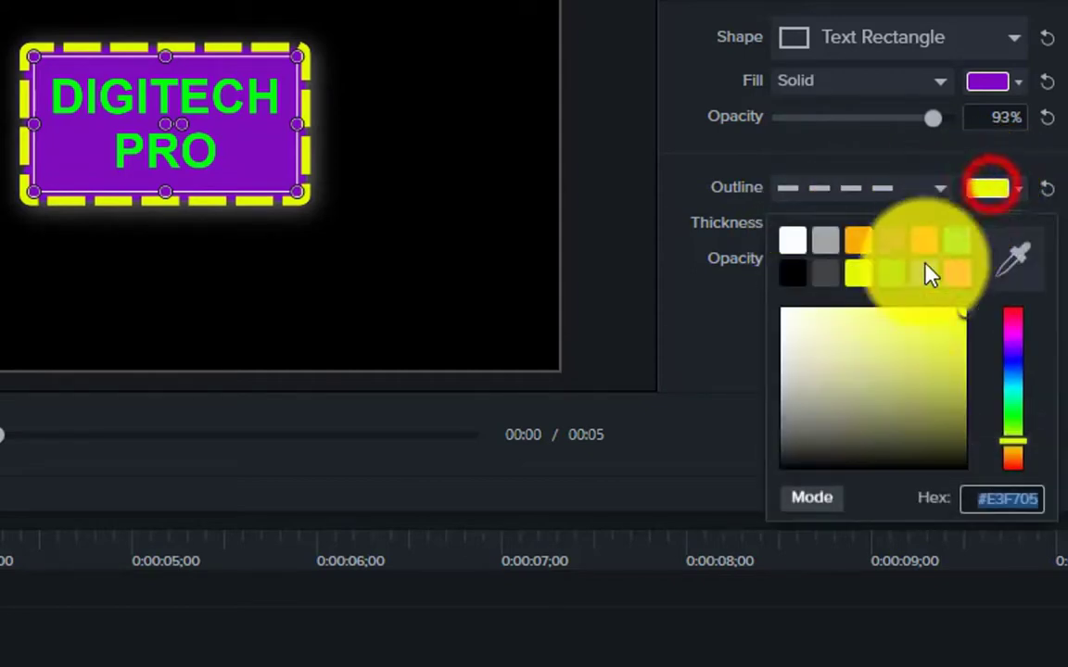
drag(872, 376, 786, 315)
click(702, 641)
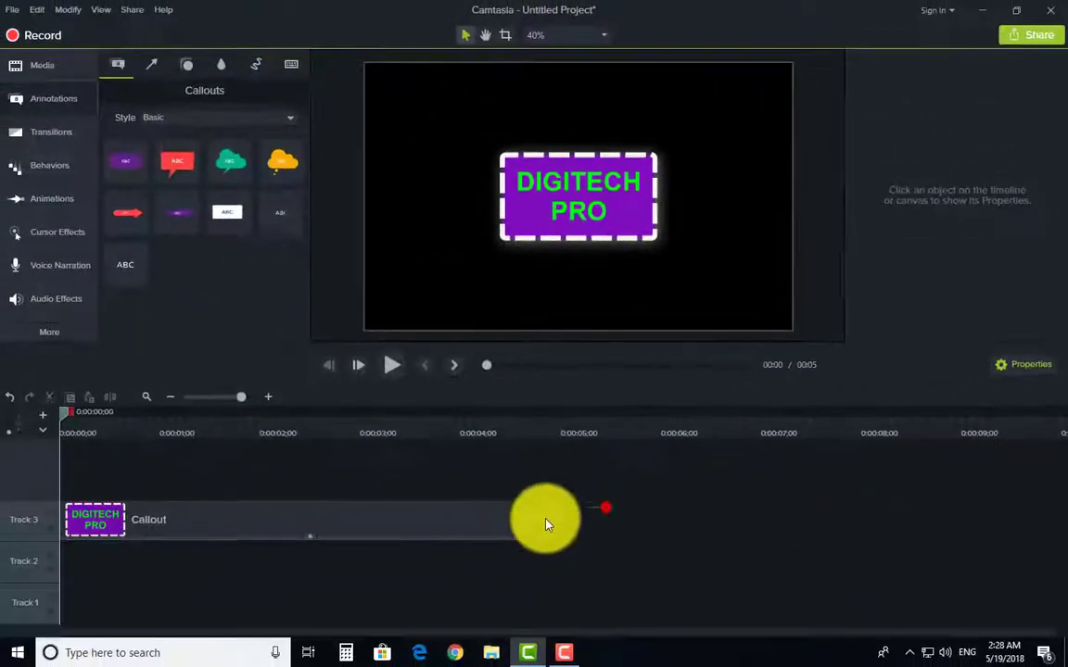
Try a lower outline opacity of 58% on the callout and set it back to 100%.
click(546, 524)
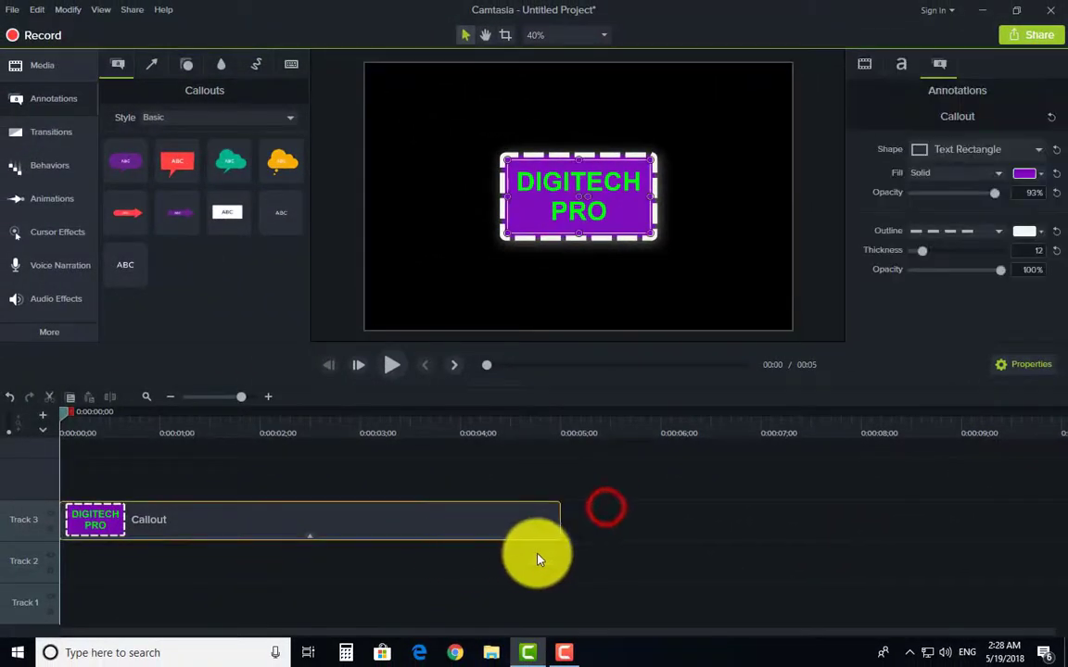
click(962, 268)
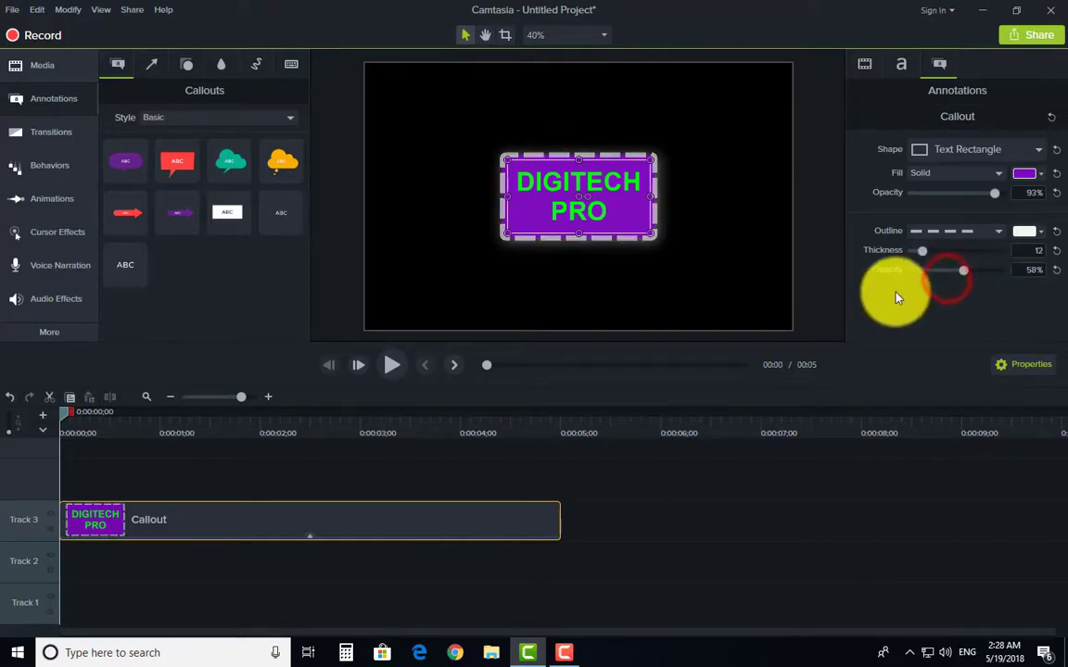
drag(962, 269, 993, 269)
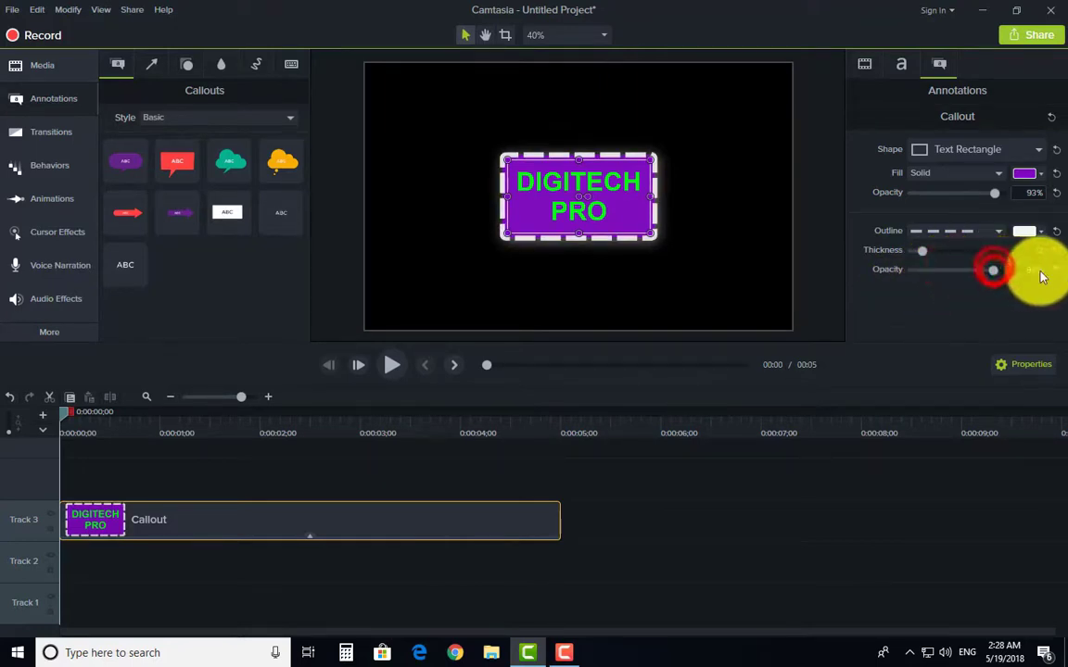
click(998, 273)
click(1032, 269)
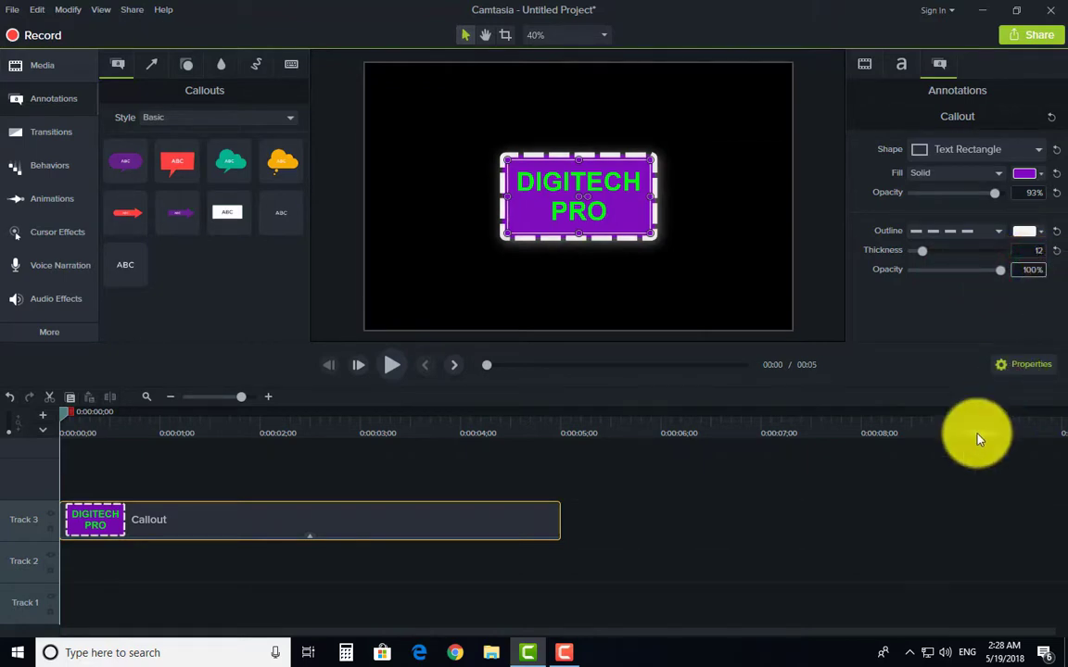
Delete the "DIGITECH PRO" callout from the timeline.
click(904, 517)
click(653, 477)
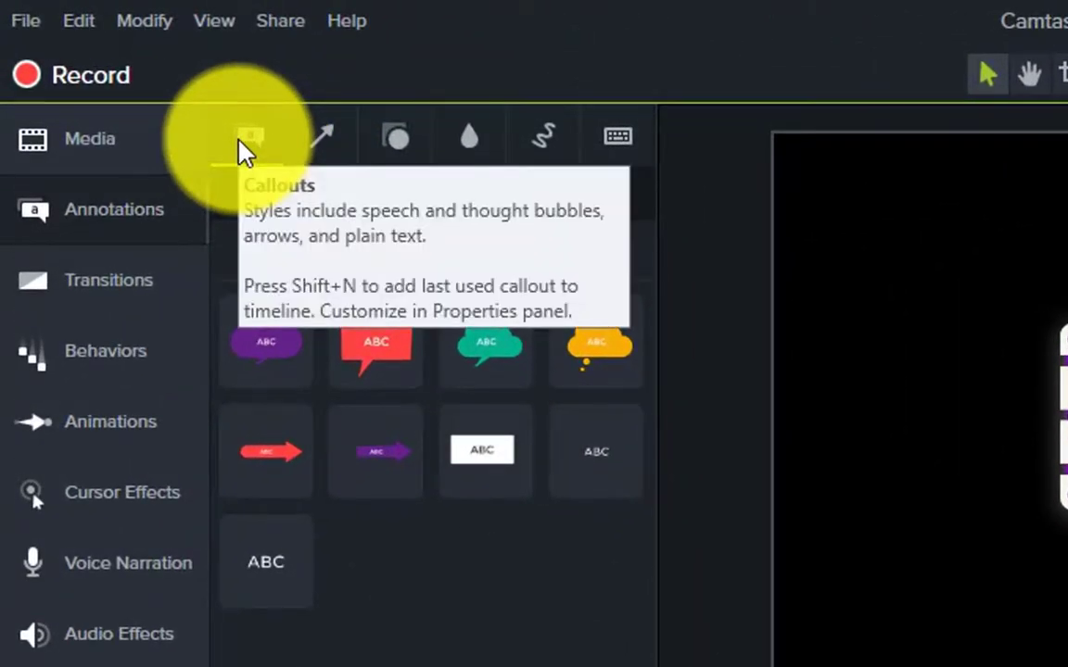
click(453, 579)
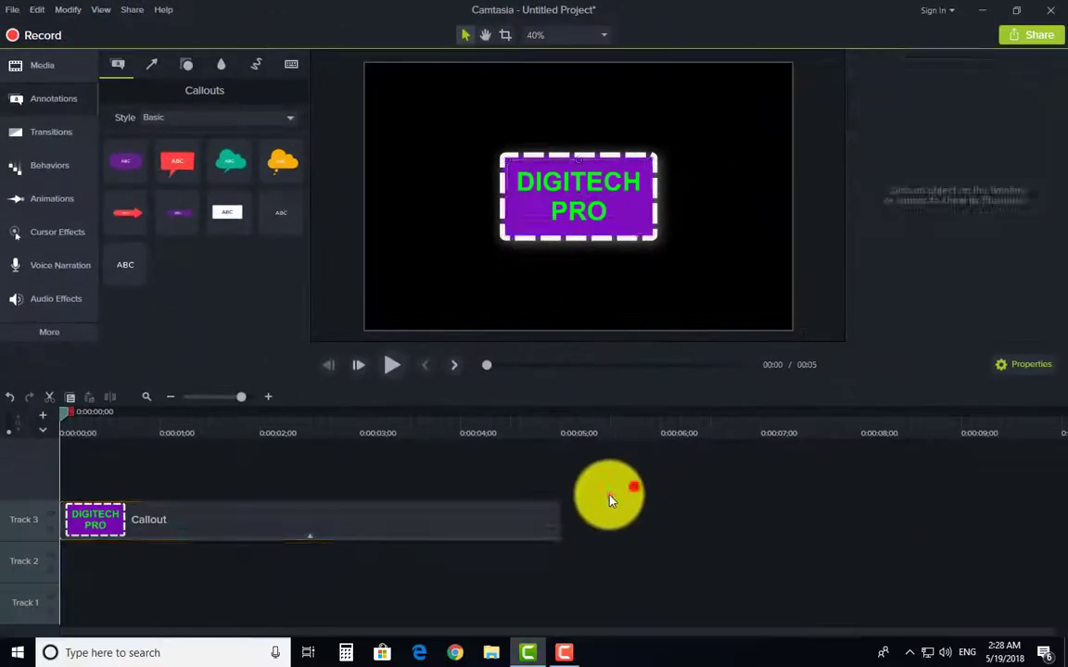
drag(633, 487, 309, 615)
key(Delete)
Add the green thought bubble callout from the Basic style at the start of Track 3.
drag(229, 162, 231, 292)
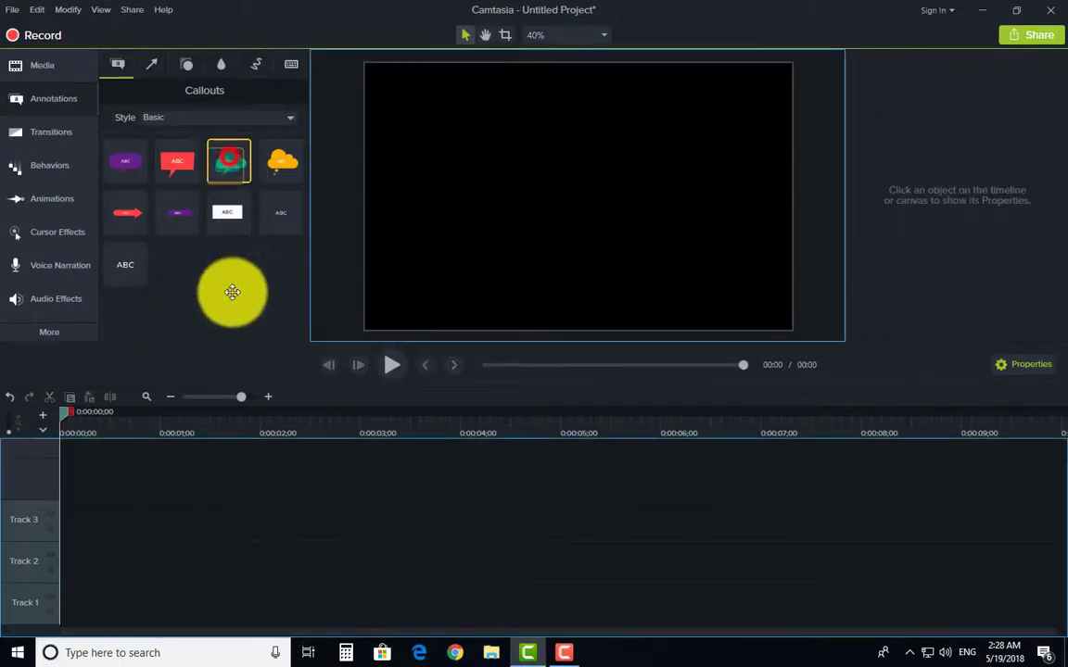
drag(151, 517, 19, 458)
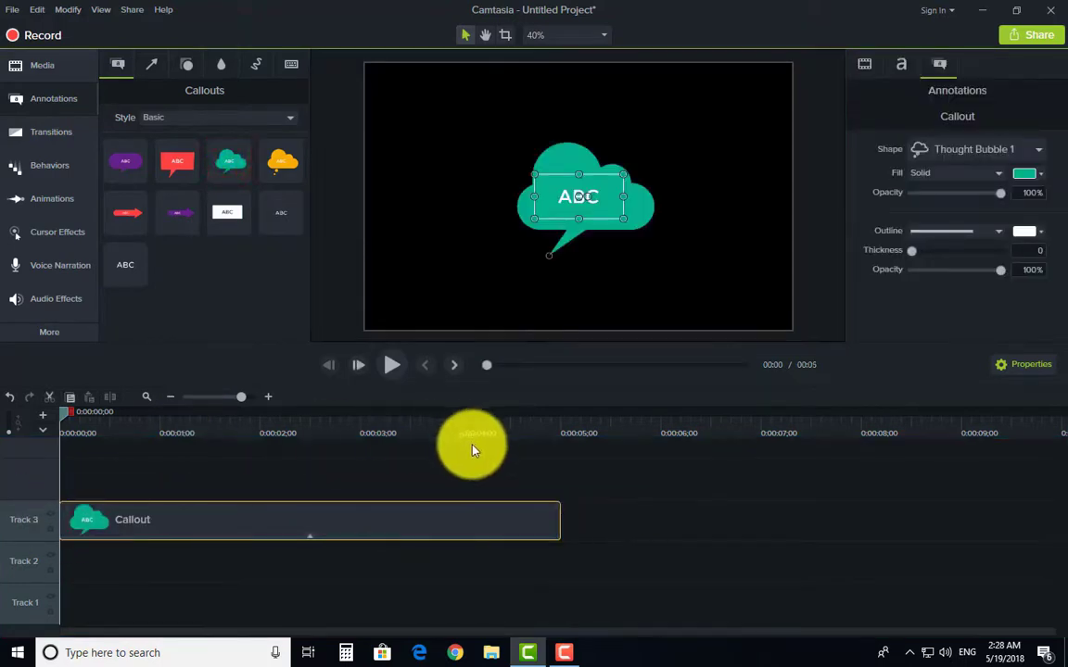
click(561, 484)
drag(352, 543, 326, 586)
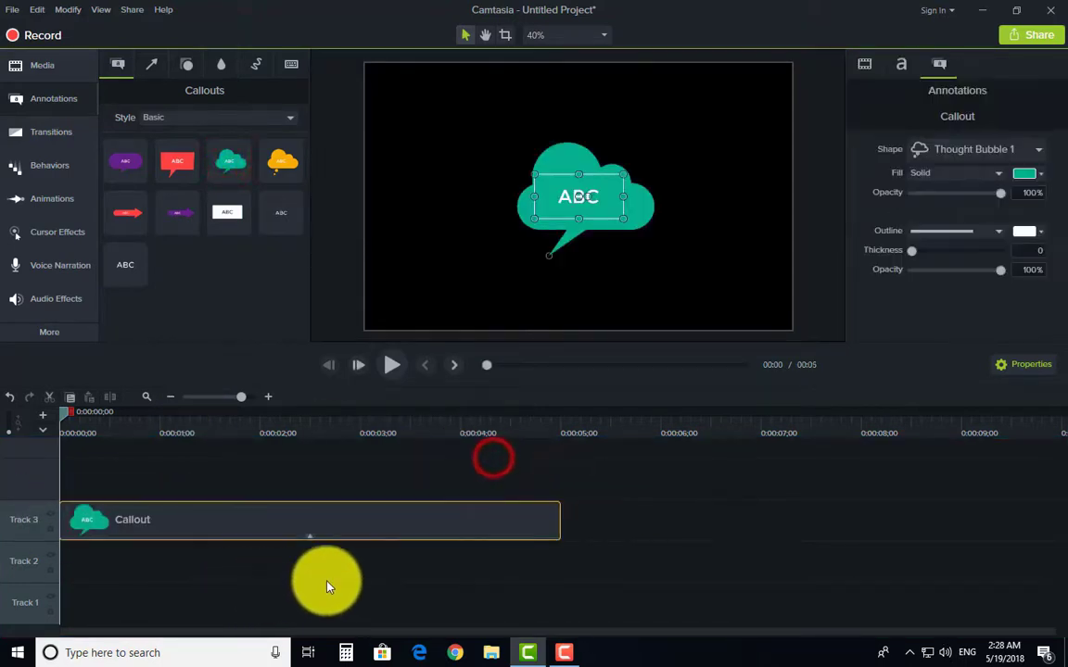
Show the thought bubble's scale and rotation properties, and try shifting it along Track 3 before returning it to the start.
click(865, 62)
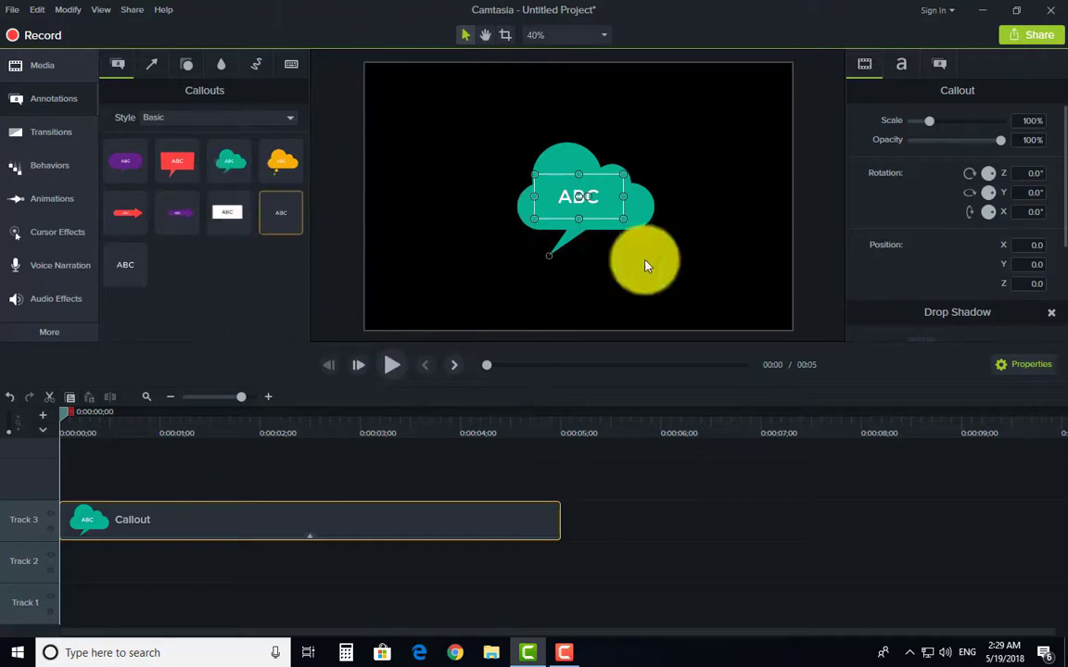
click(627, 516)
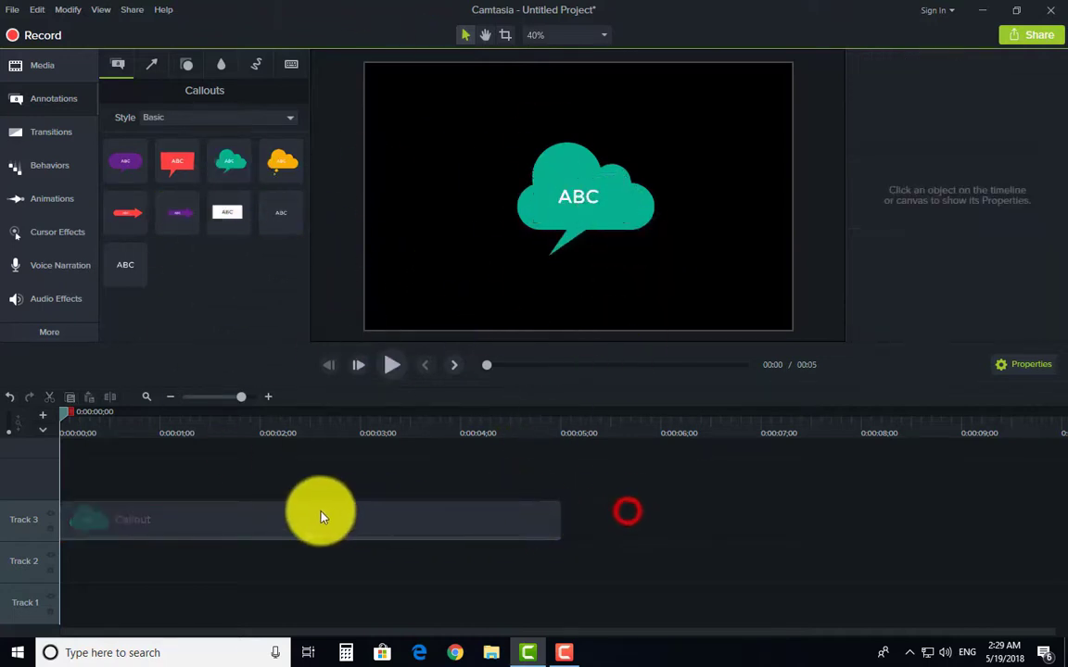
drag(284, 519, 436, 522)
drag(343, 517, 145, 538)
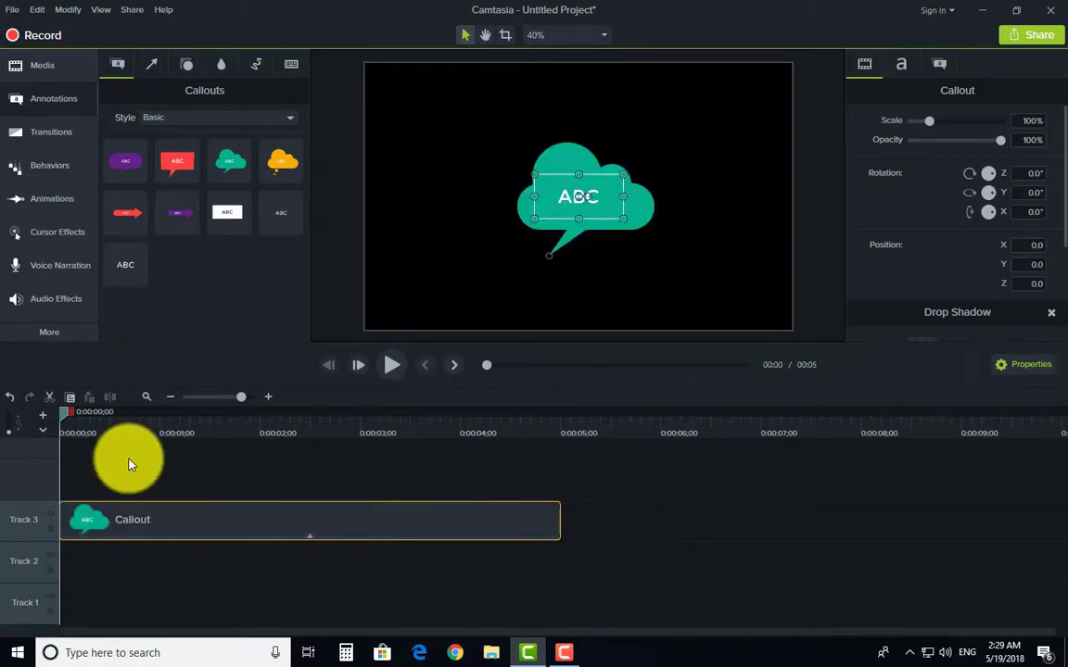
Move the thought bubble callout to start just before the 2-second mark on Track 3 and return the playhead to the beginning.
key(space)
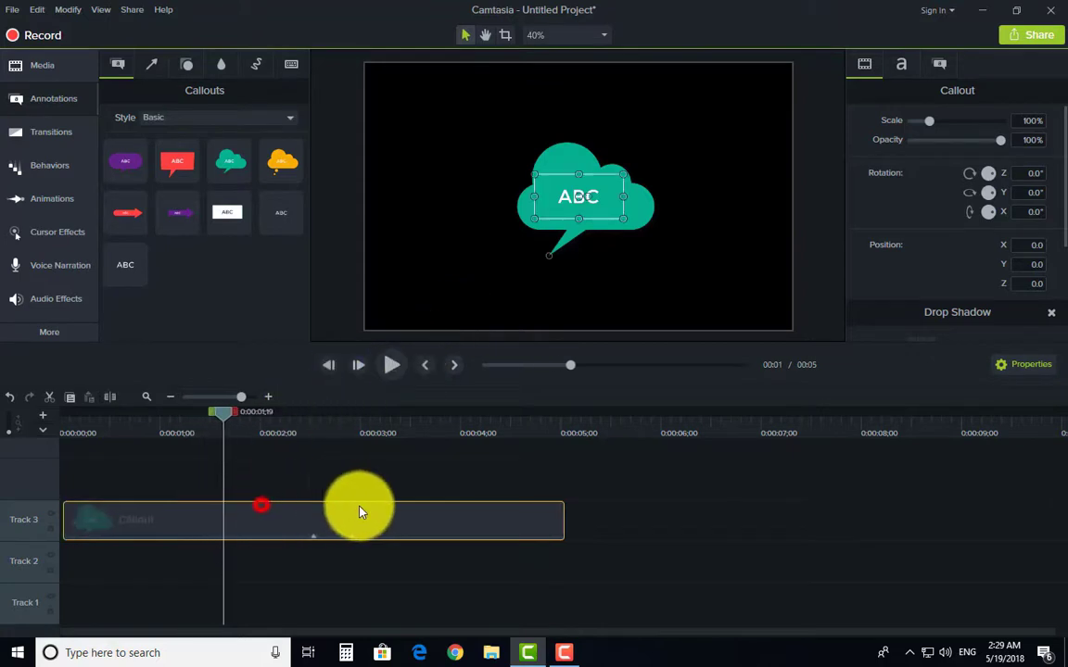
drag(361, 512, 445, 512)
drag(91, 425, 17, 377)
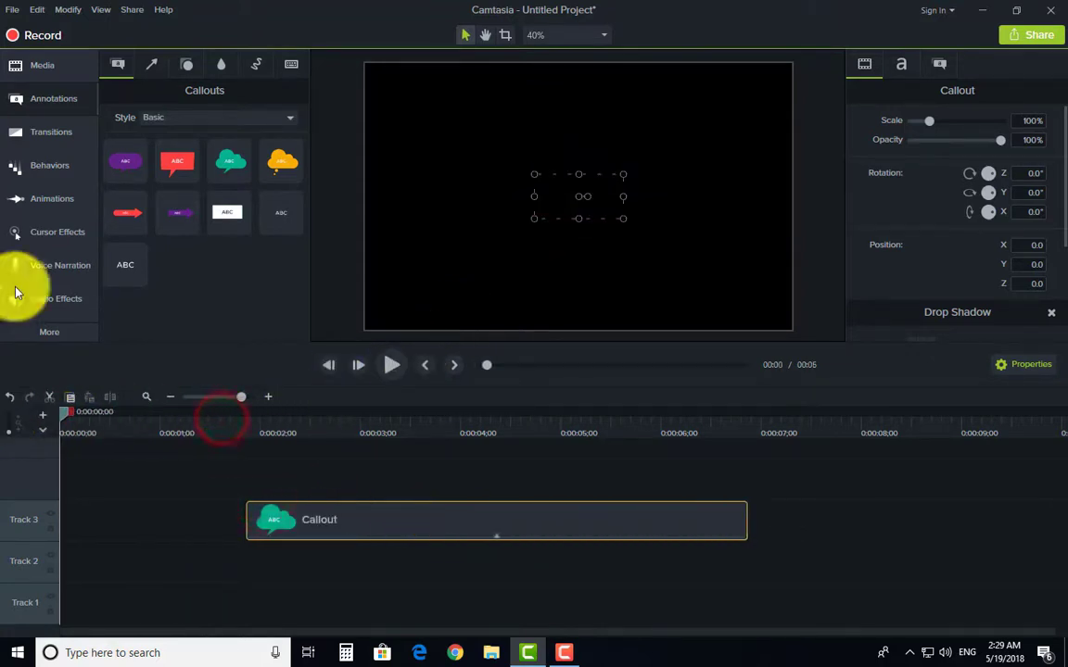
Import the Test Clip video from the Desktop into the Media Bin.
click(45, 63)
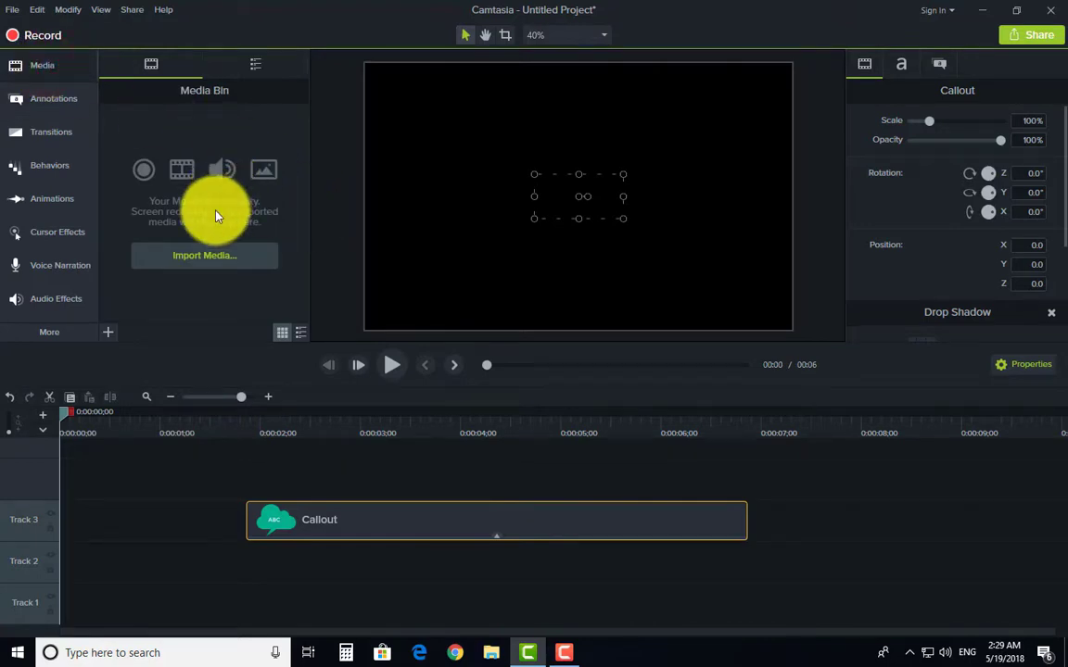
click(217, 257)
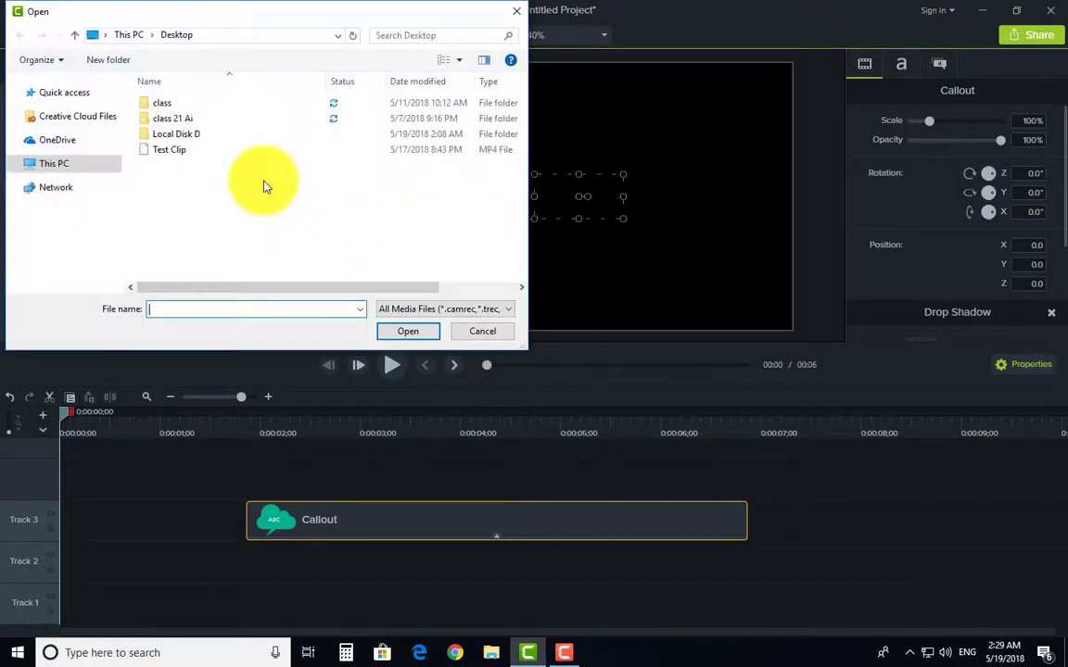
double_click(176, 155)
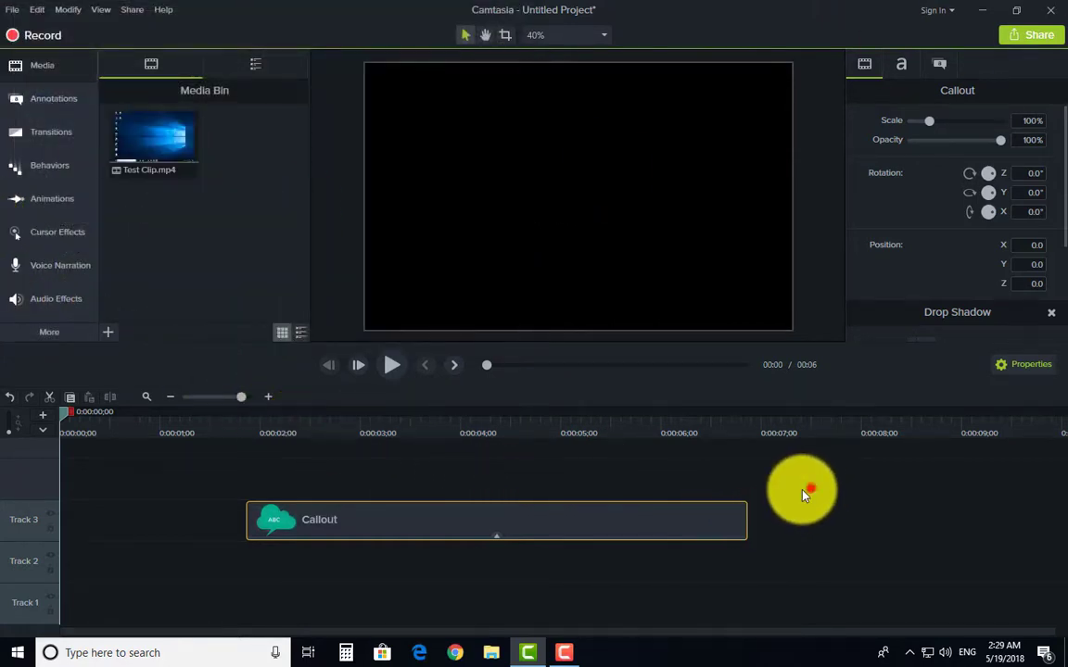
Delete the thought bubble callout and place Test Clip at the start of the timeline.
drag(804, 496, 519, 564)
key(Delete)
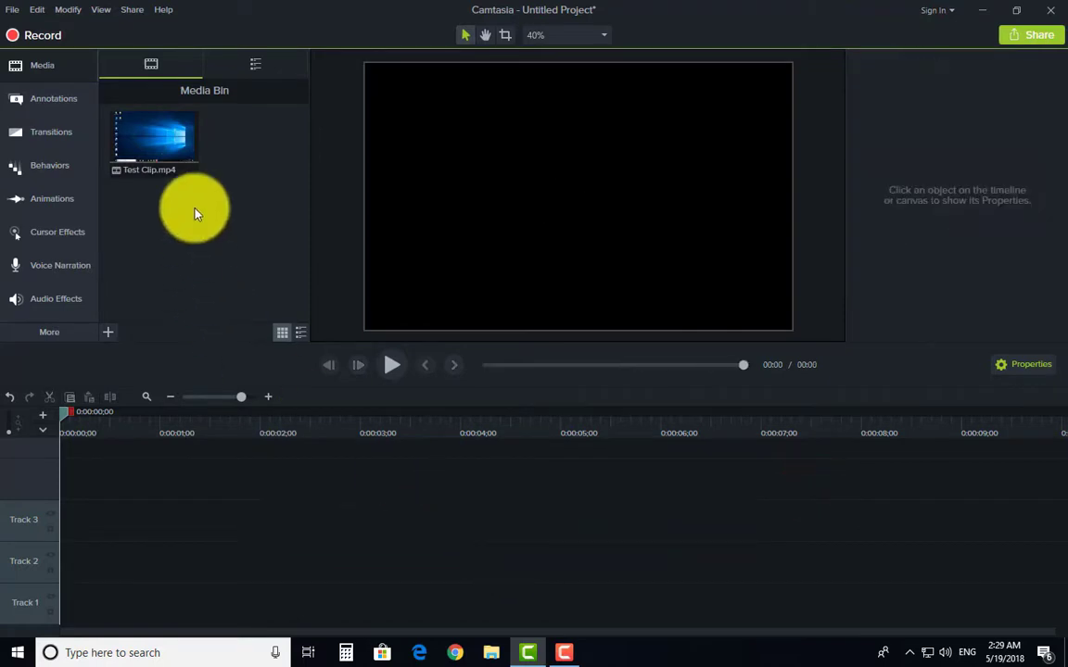
drag(162, 167, 159, 486)
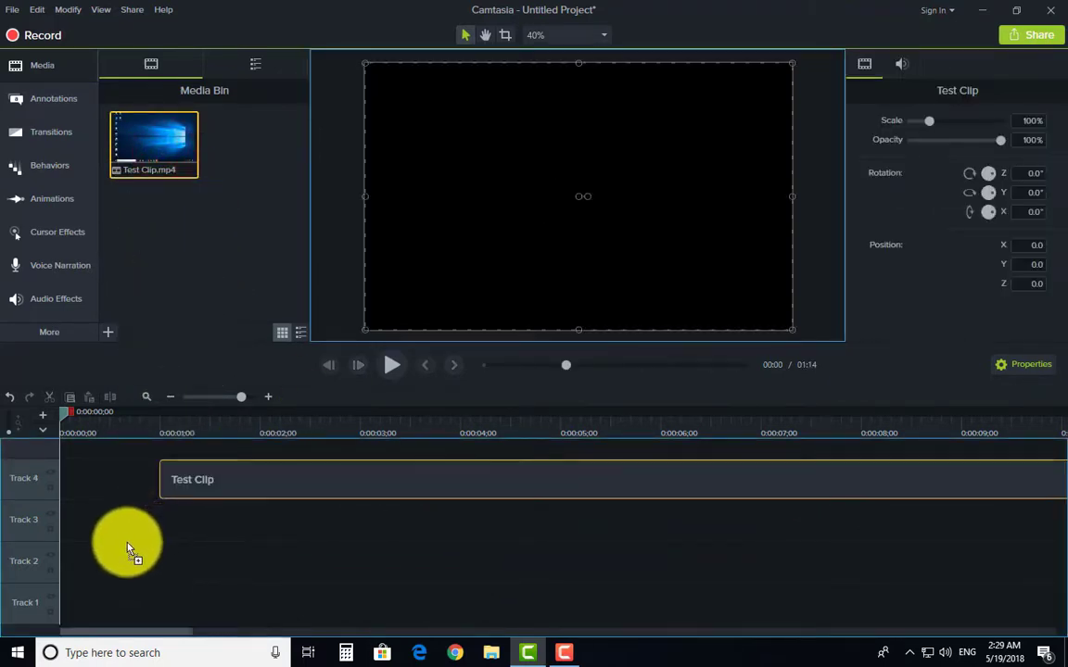
drag(129, 546, 33, 543)
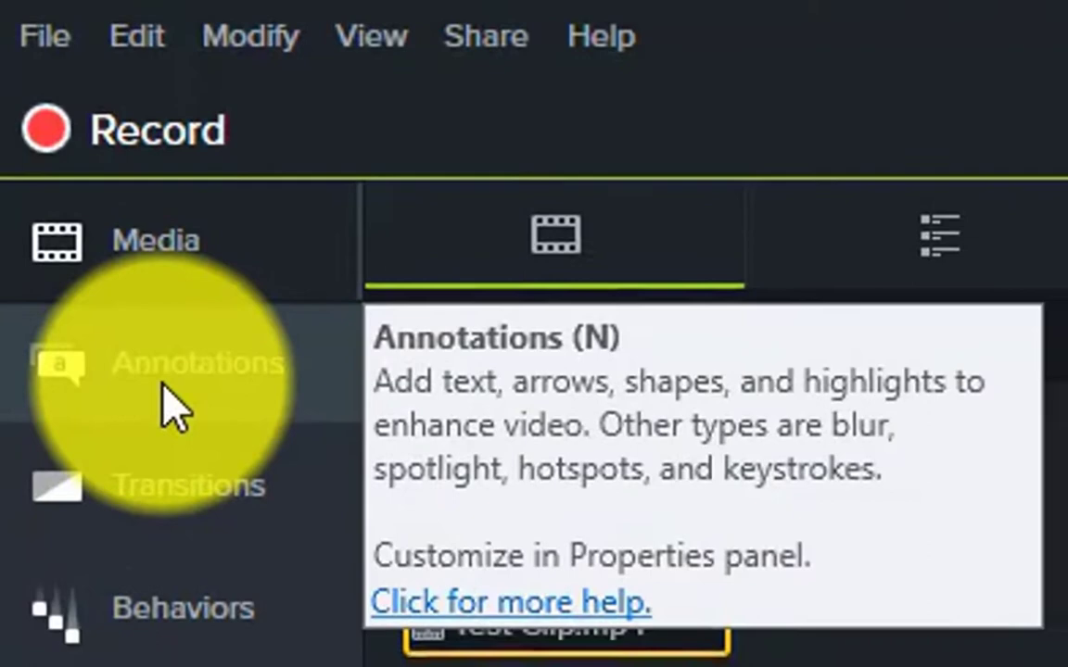
Add the red speech bubble callout from the Basic annotations to Track 4 above Test Clip, starting at about 1 second.
click(165, 399)
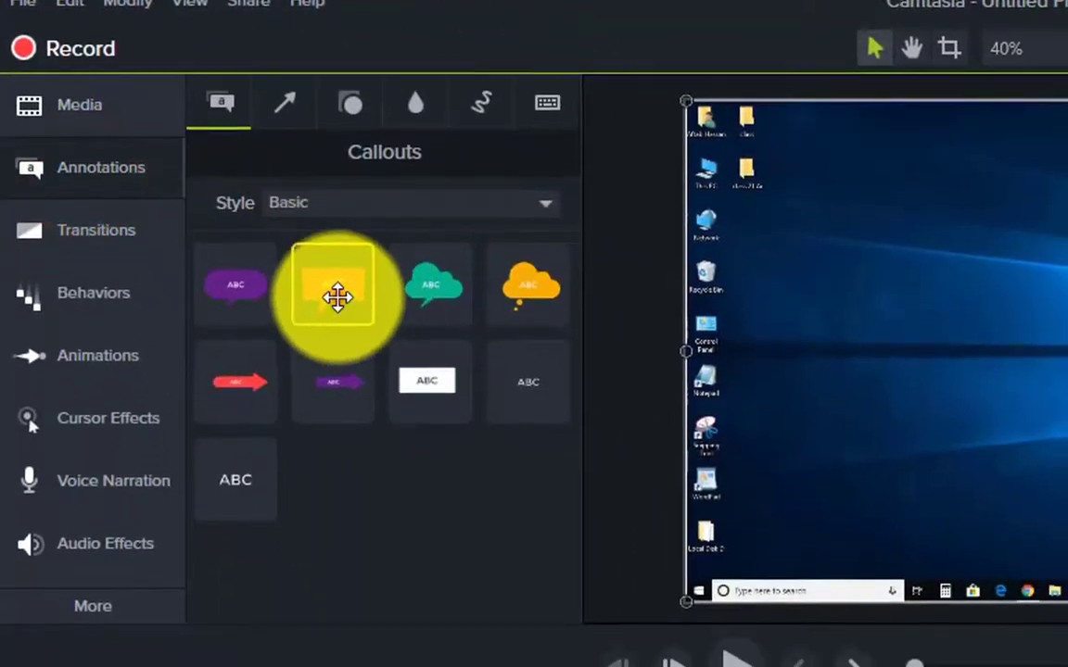
drag(337, 295, 282, 375)
drag(121, 282, 298, 299)
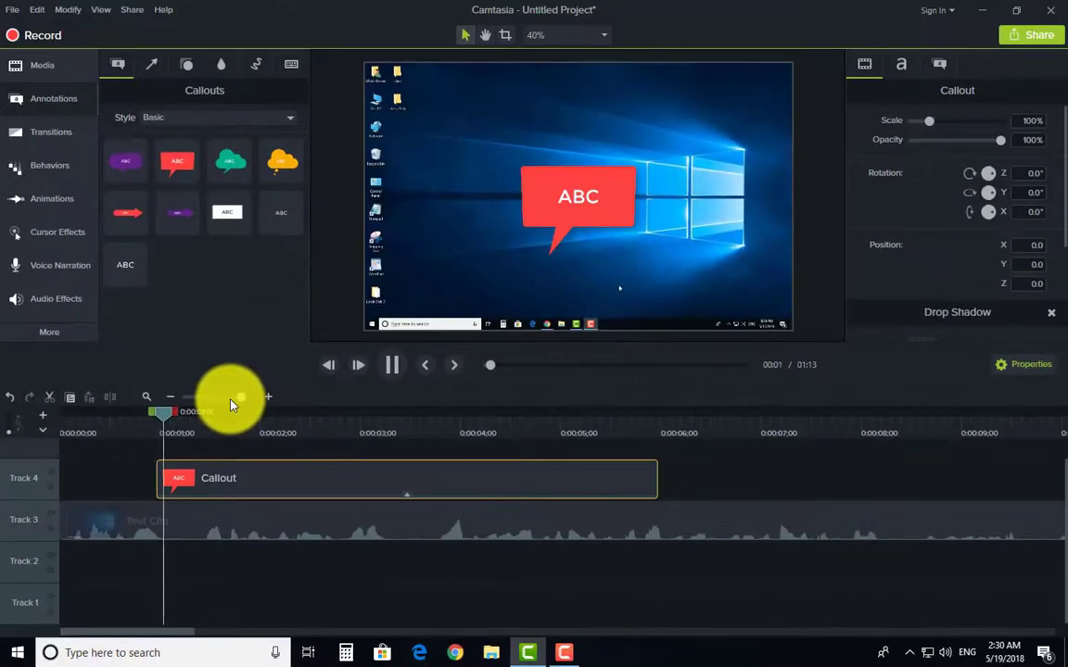
Play the timeline from the start to about 2 seconds to preview the callout over Test Clip.
key(space)
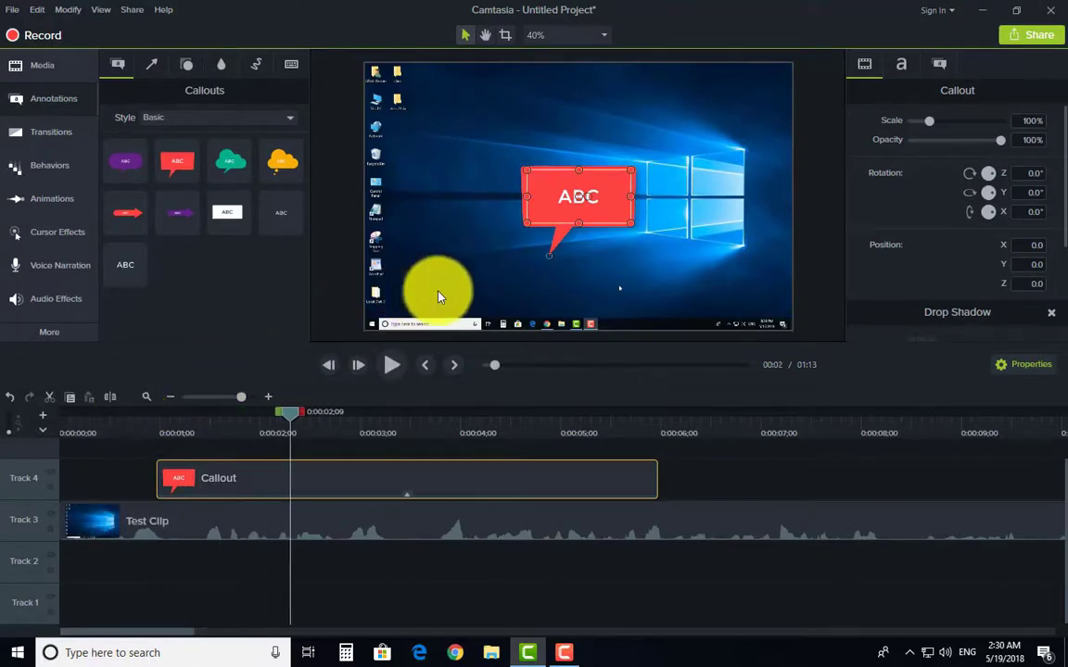
drag(145, 433, 16, 429)
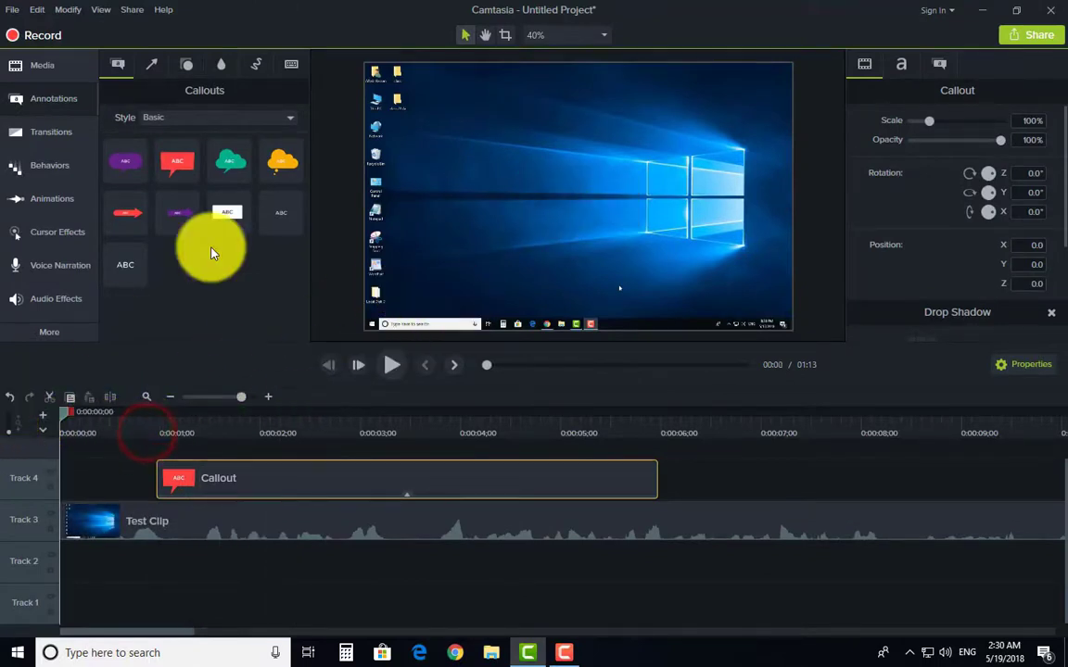
key(space)
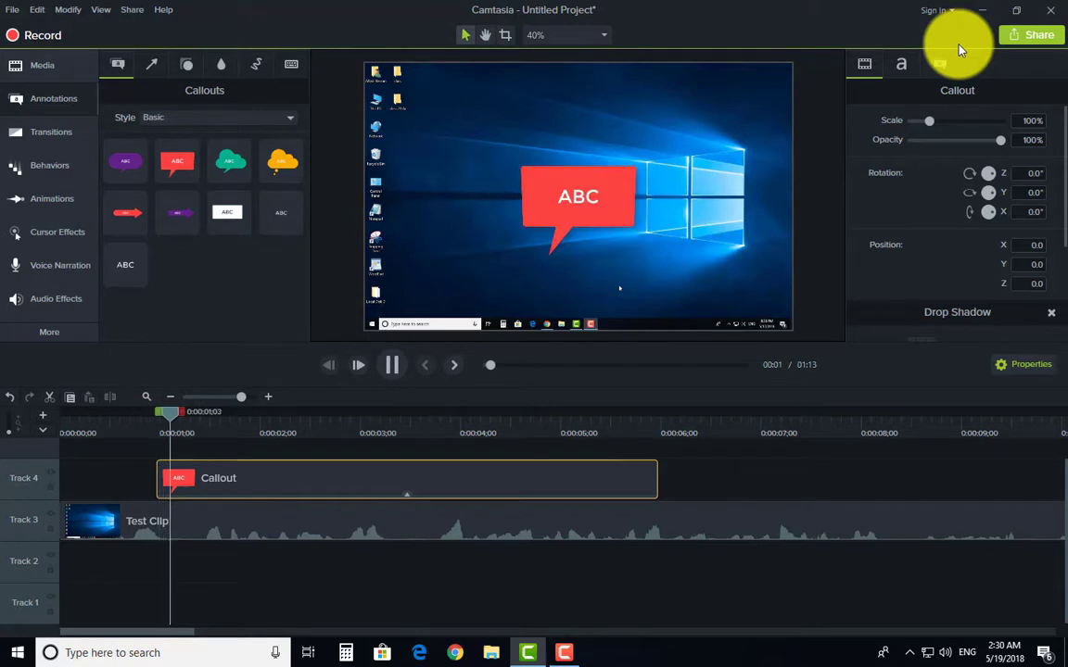
key(space)
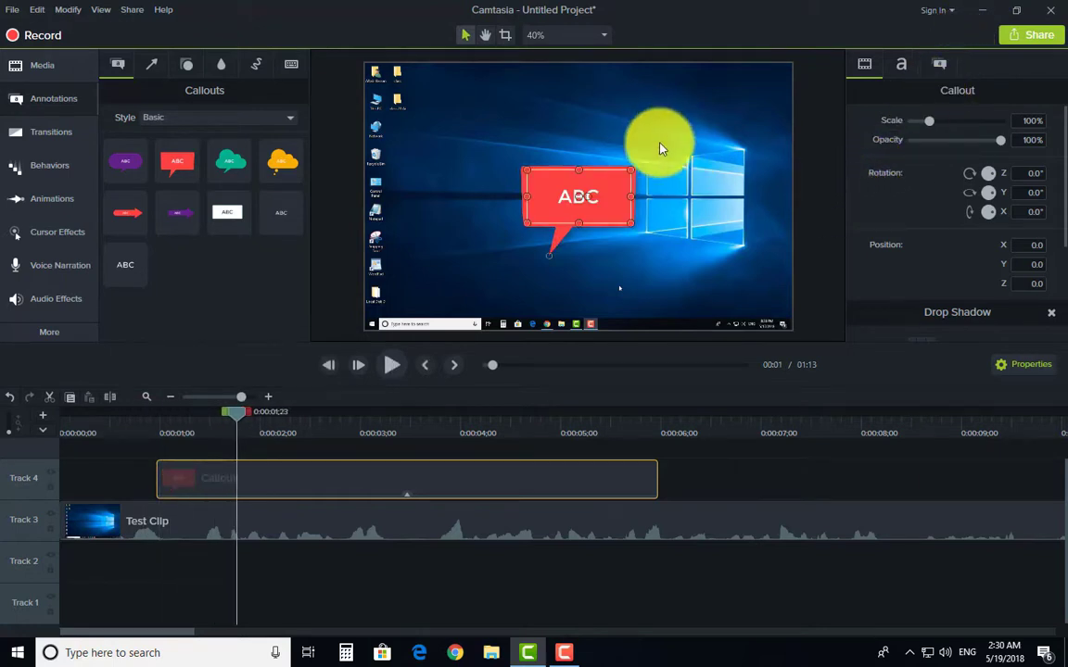
Delete the red callout and Test Clip from the timeline and return the playhead to the beginning.
click(738, 463)
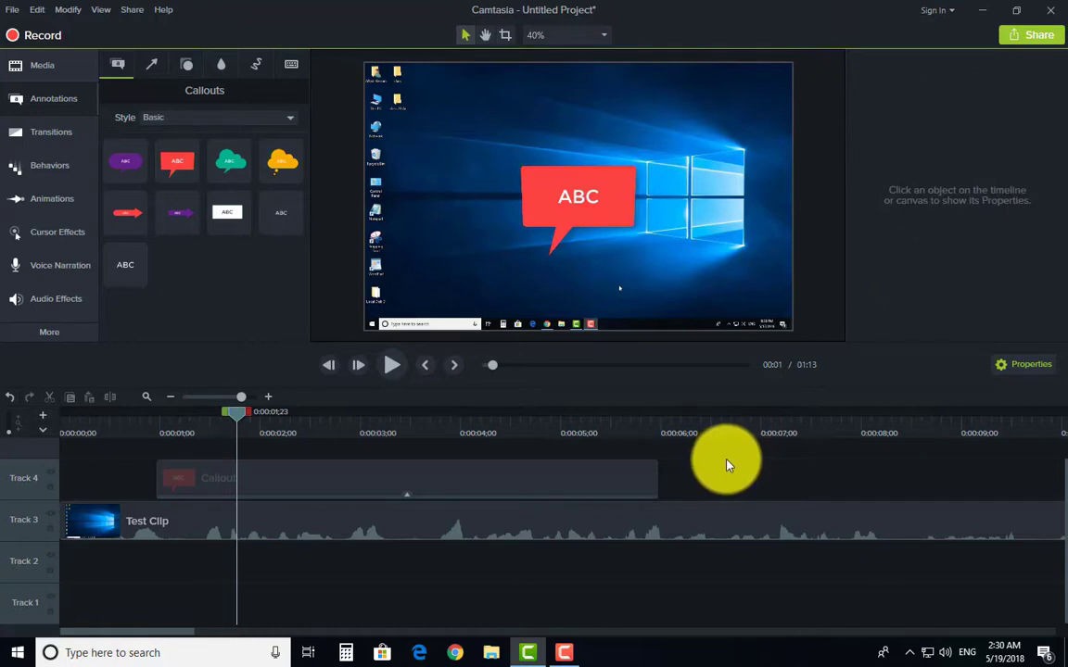
drag(712, 458, 599, 474)
key(Delete)
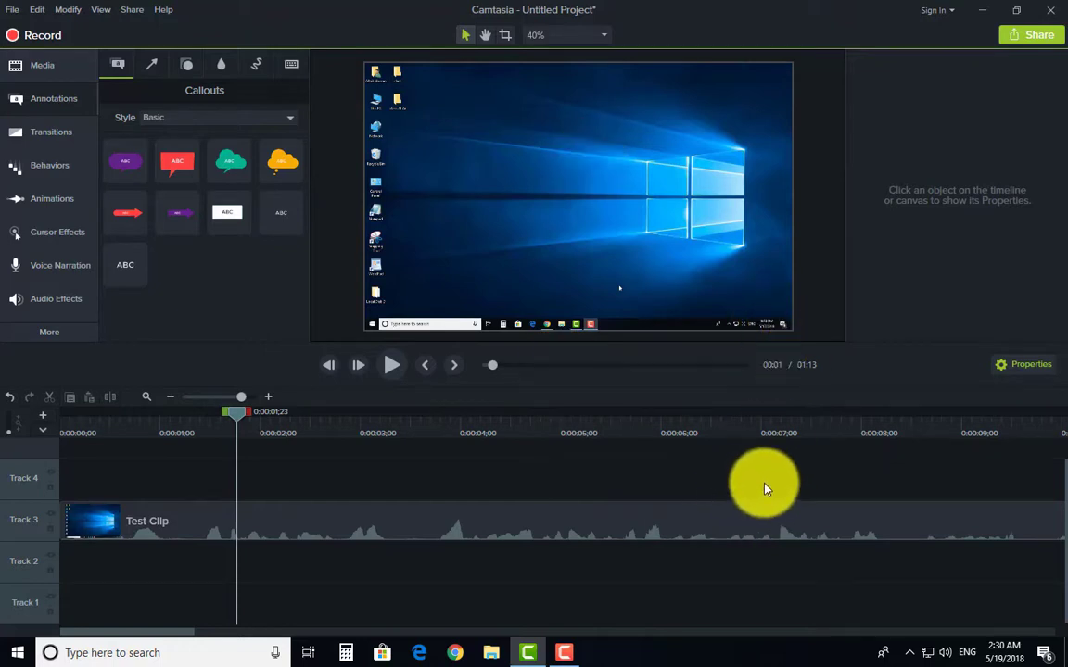
drag(753, 475, 676, 560)
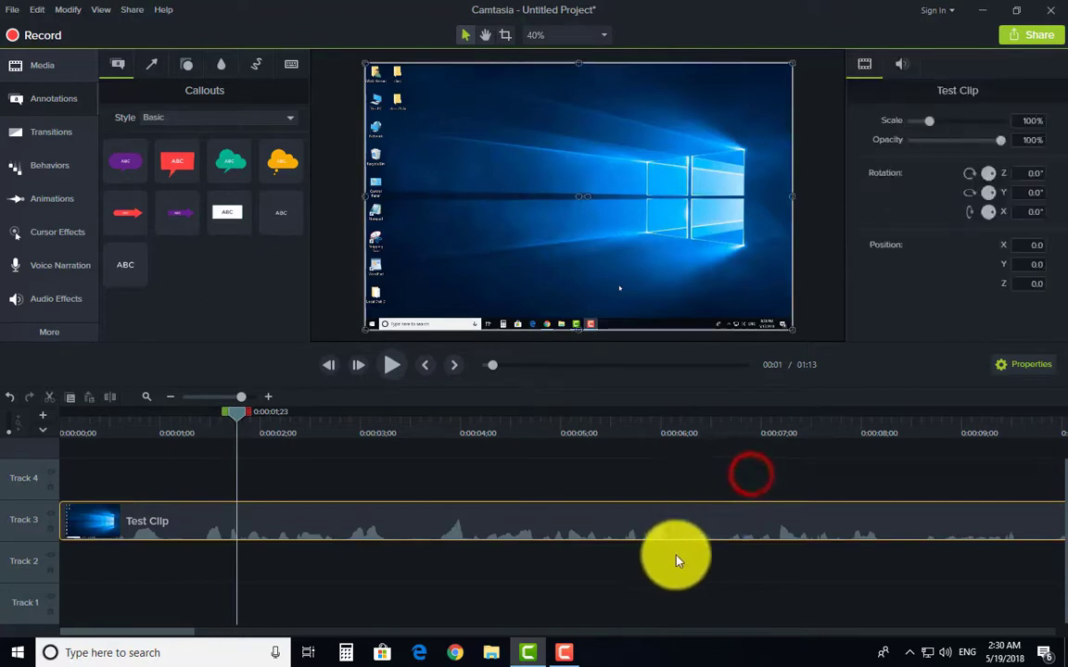
key(Delete)
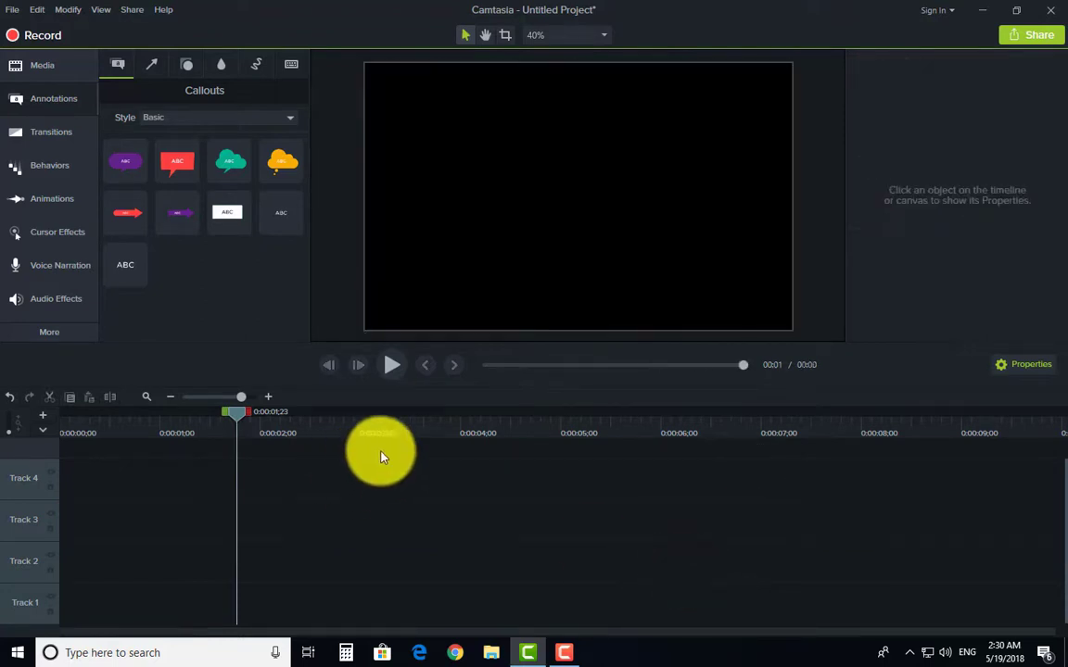
drag(238, 414, 5, 458)
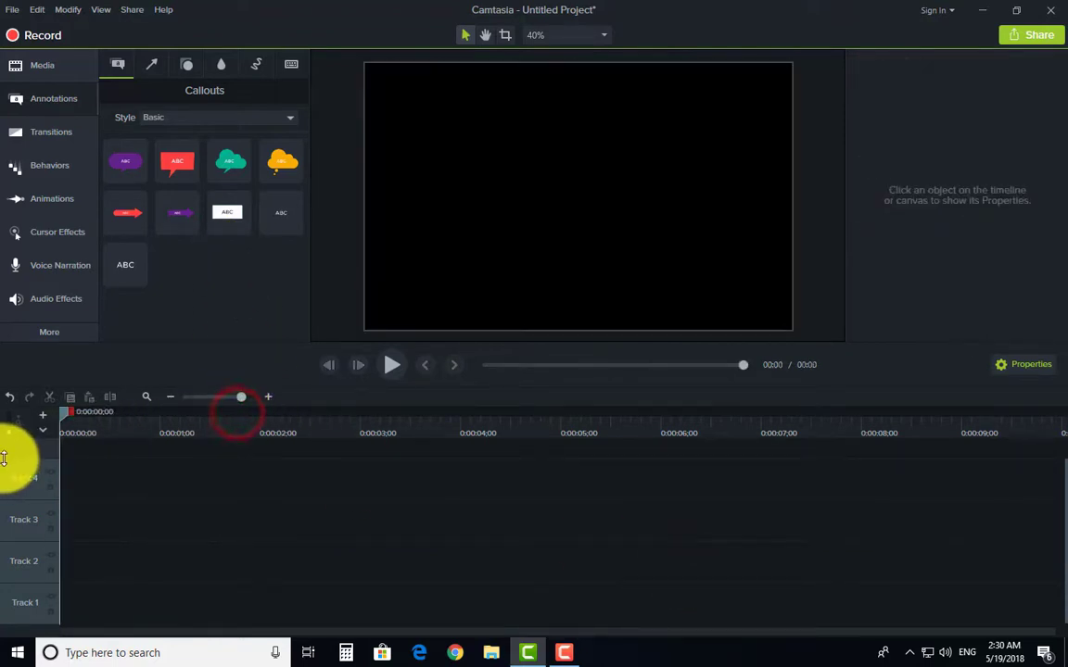
Place the red speech bubble callout alone at the start of Track 3 and delete it again.
drag(179, 170, 31, 536)
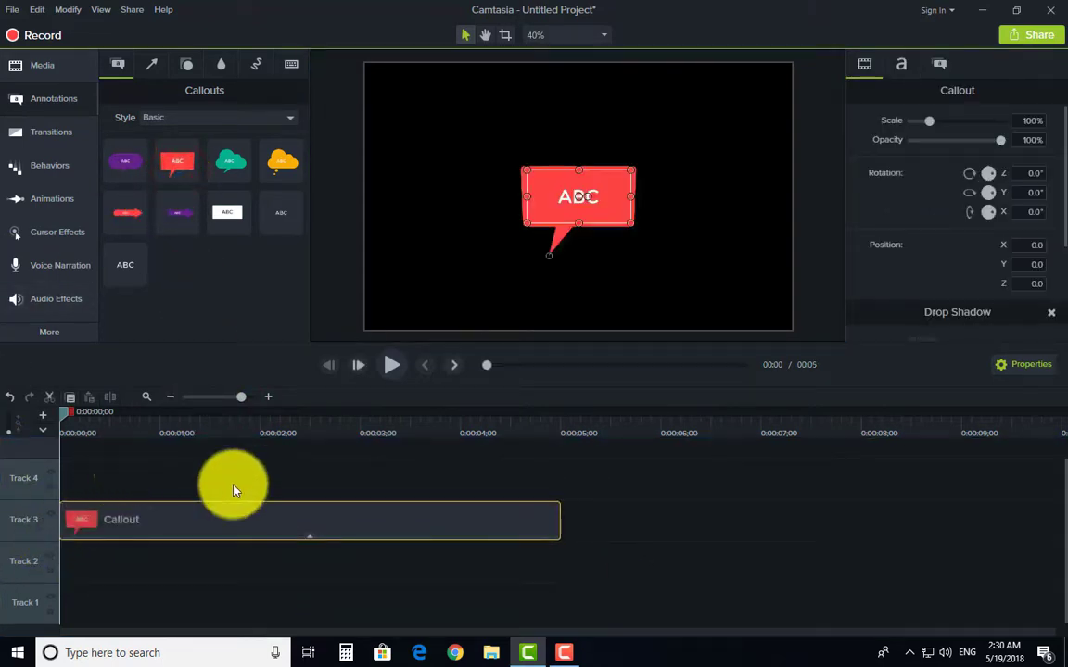
drag(636, 475, 471, 556)
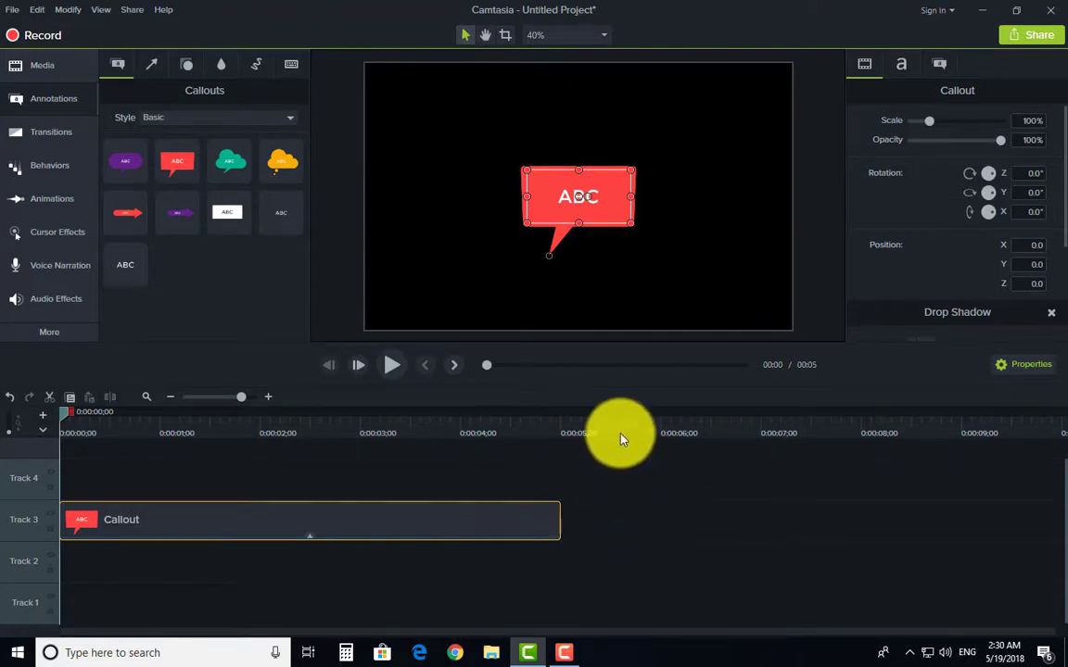
drag(631, 486, 465, 565)
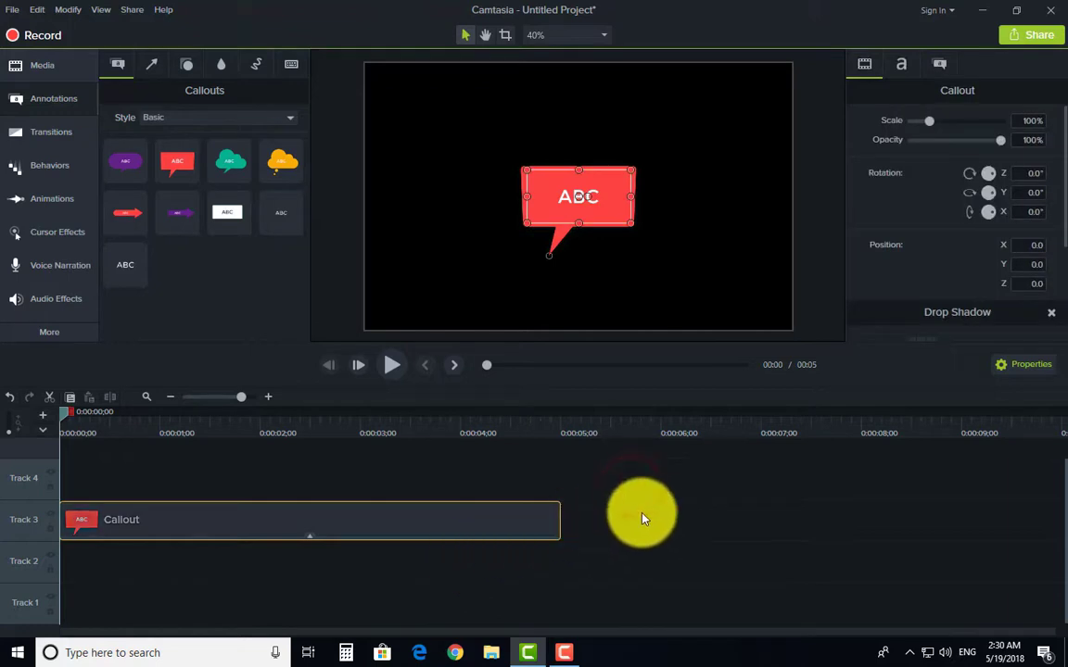
key(Delete)
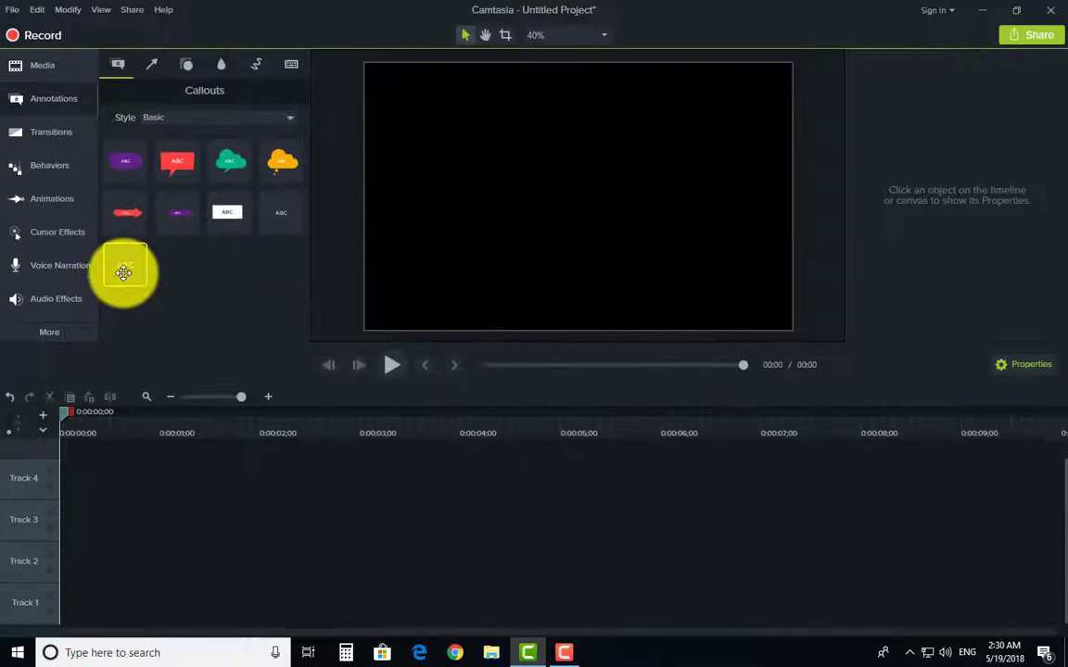
Add the large plain ABC text callout at the start of Track 2.
drag(124, 272, 3, 554)
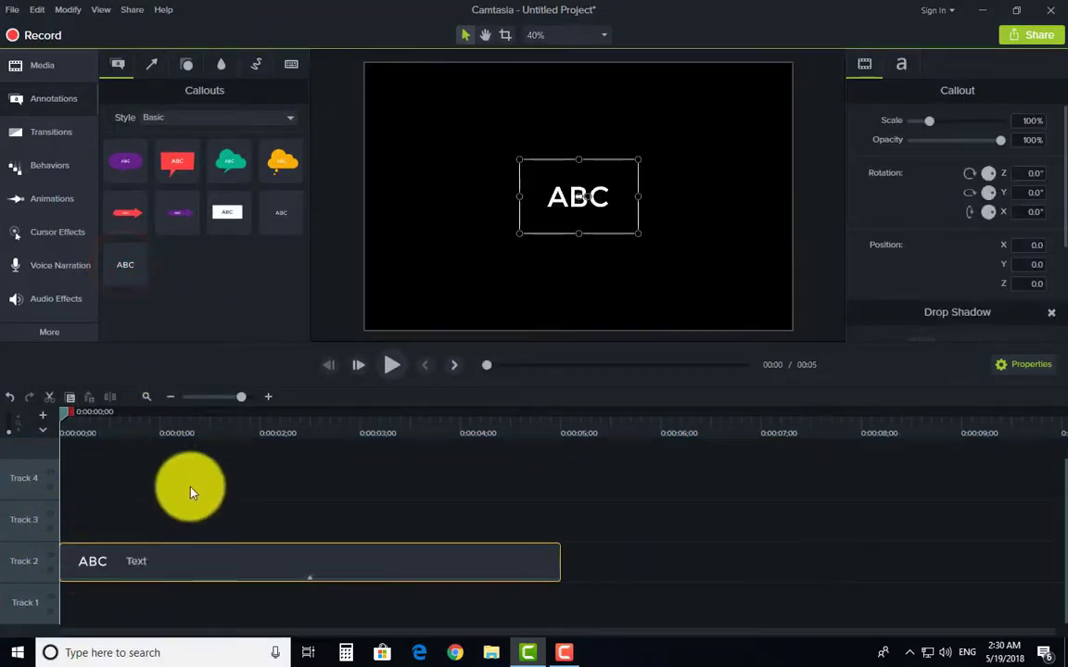
click(275, 478)
Place the red speech bubble callout after the text on Track 2, view it on the canvas, and delete it.
drag(201, 191, 603, 572)
click(639, 435)
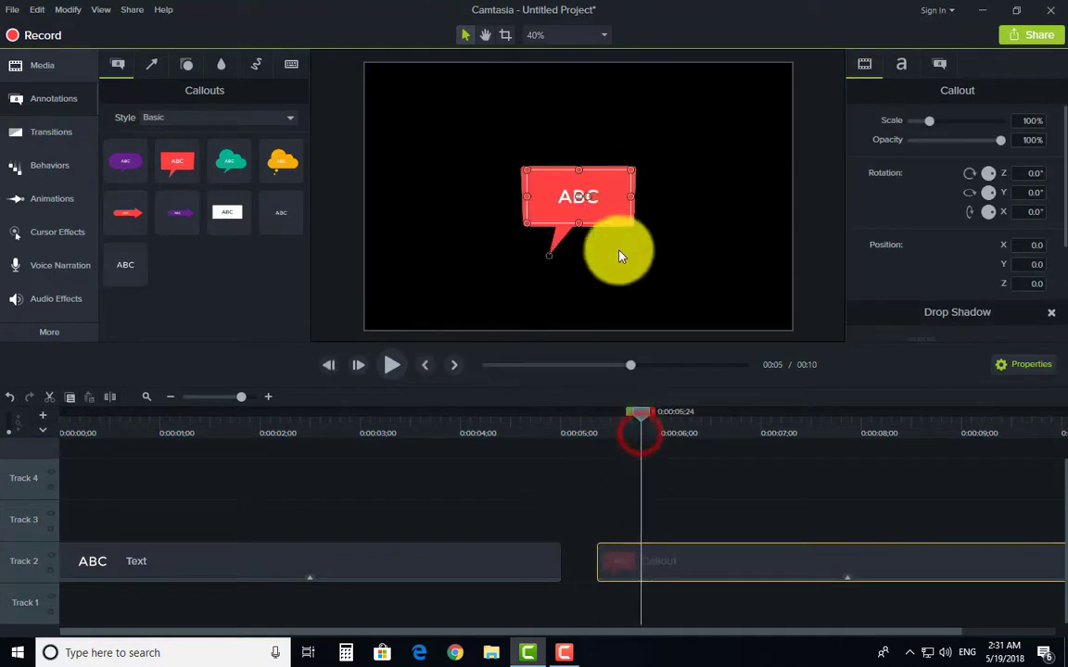
click(579, 505)
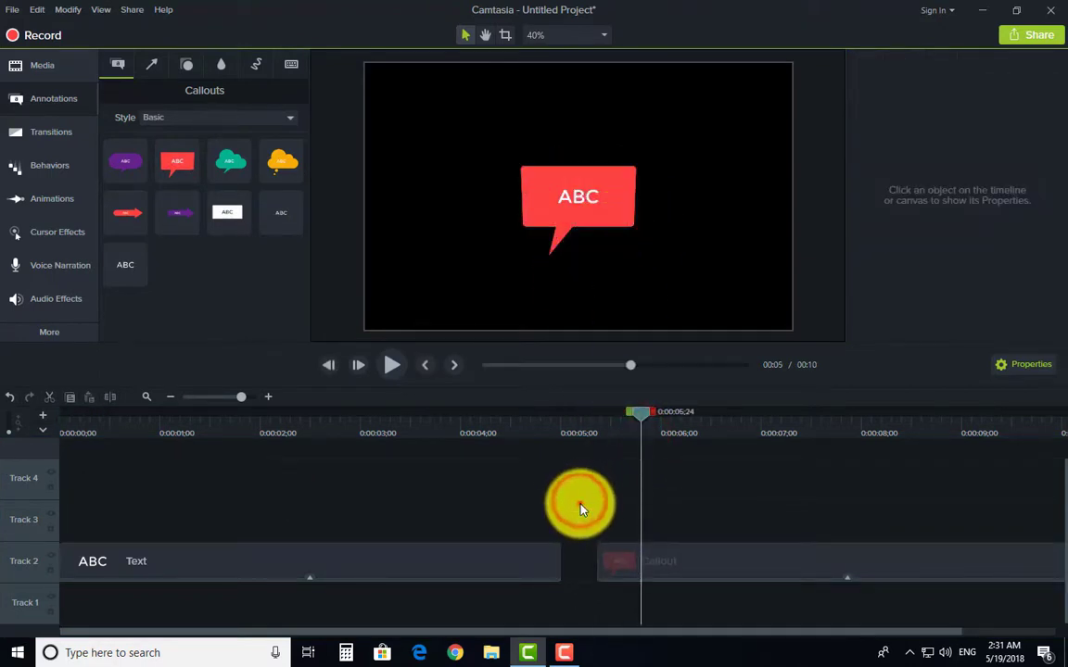
drag(580, 505, 715, 608)
key(Delete)
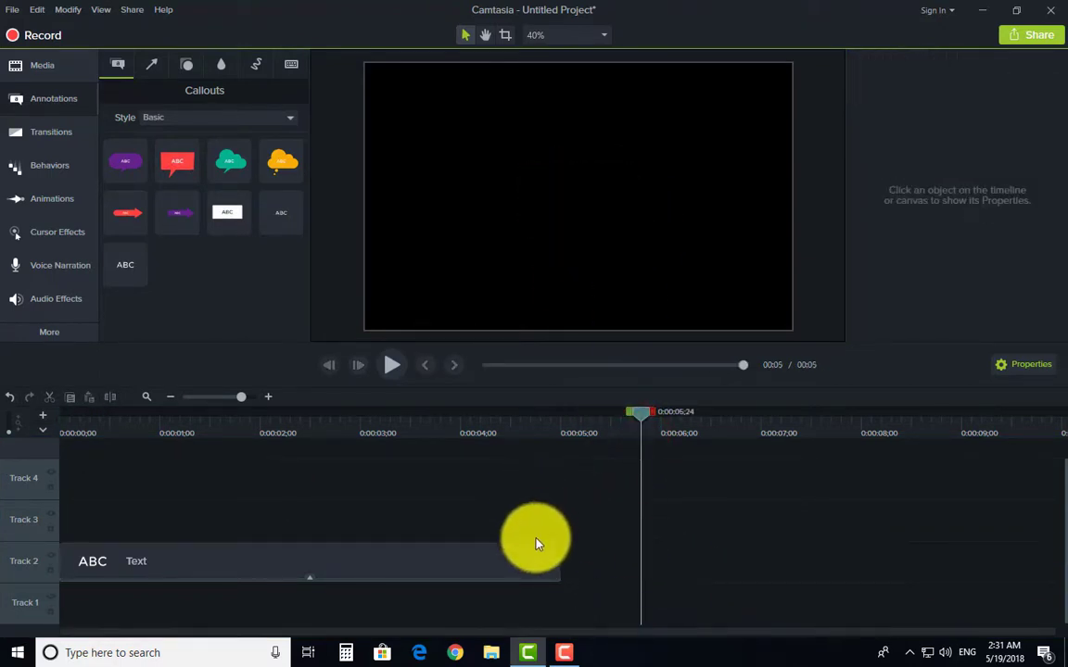
Change the text callout on Track 2 to "DIGITECH PRO" and return the playhead to the beginning.
drag(399, 427, 68, 374)
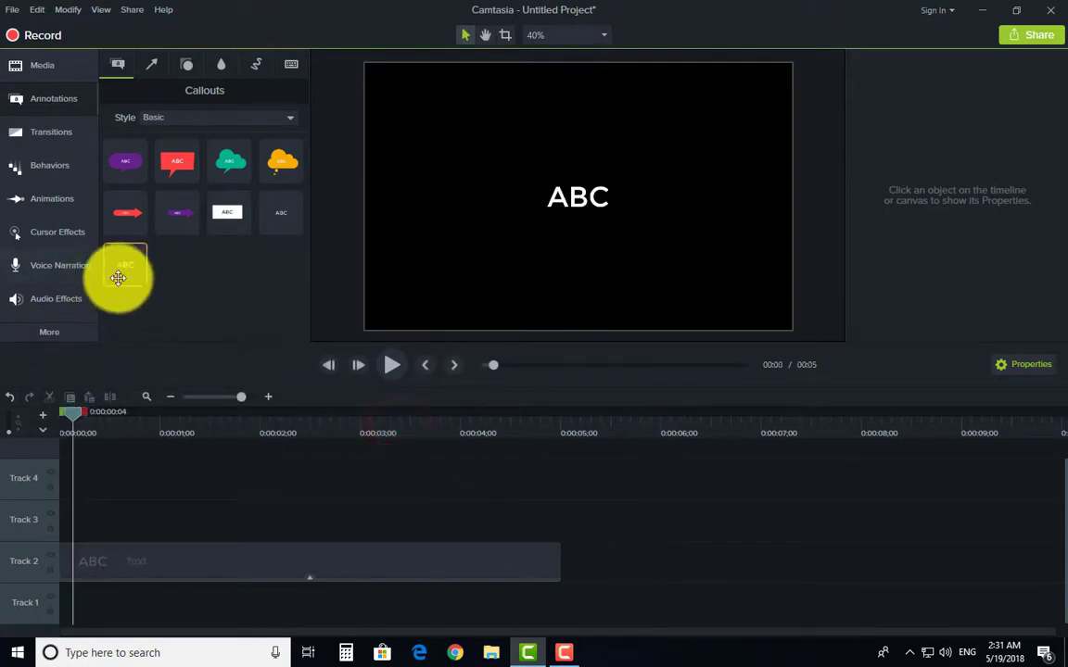
drag(132, 274, 262, 423)
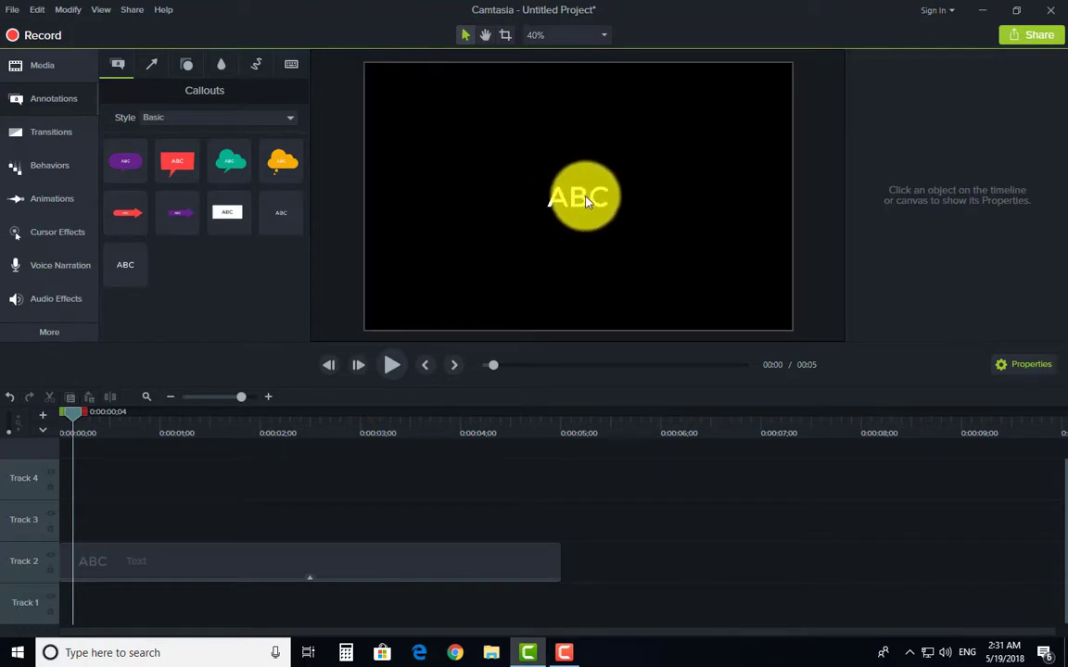
double_click(560, 194)
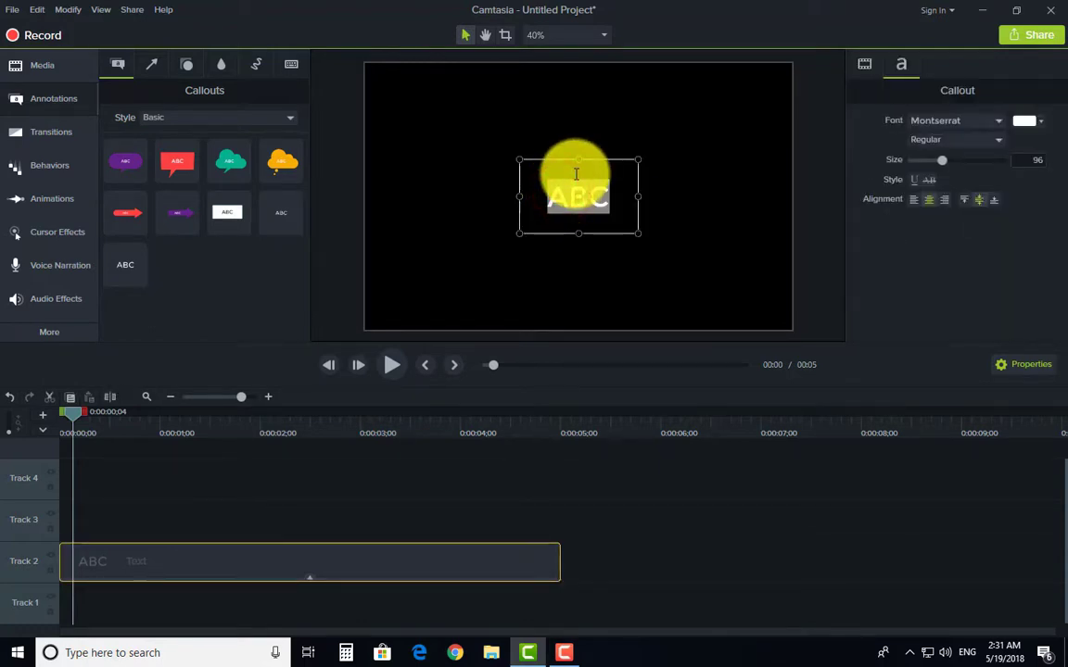
text(DI)
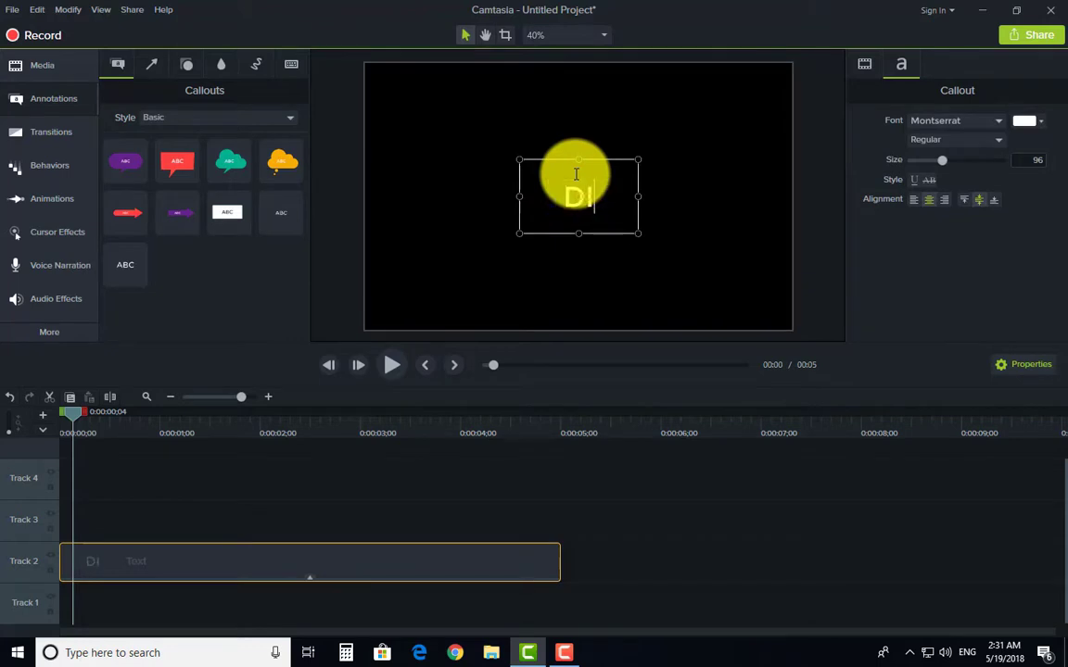
text(GITECH PRO)
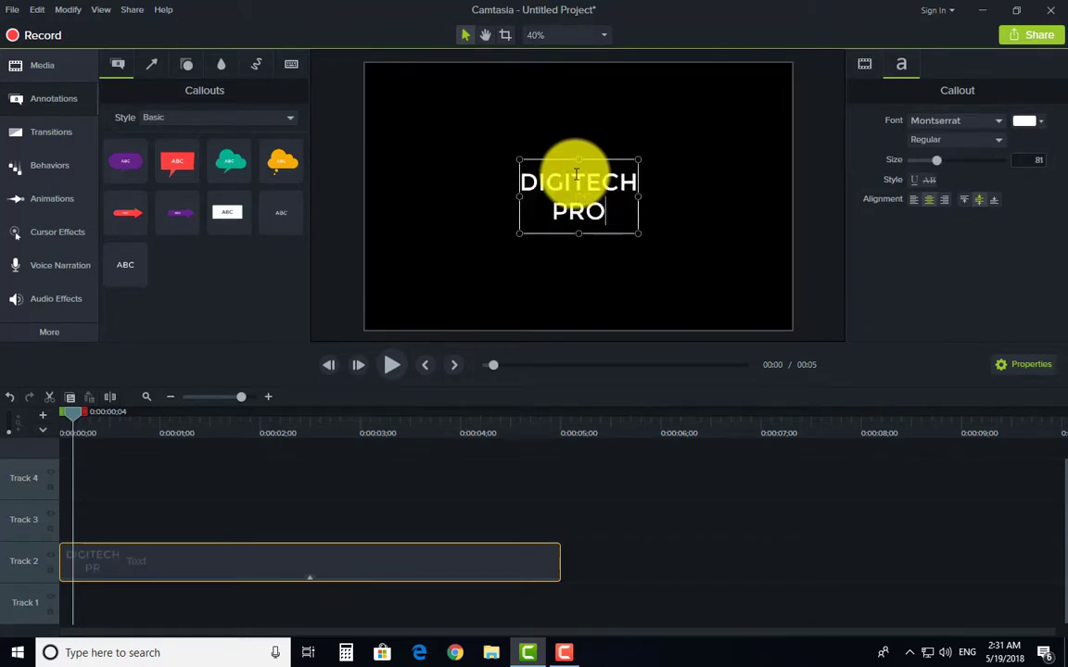
click(743, 545)
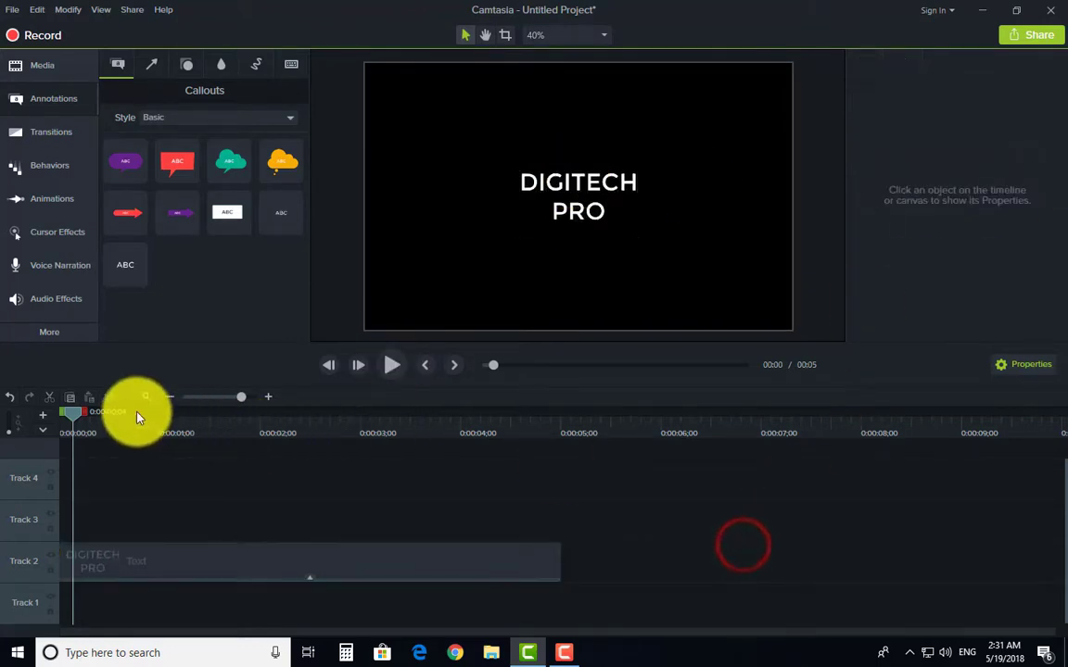
drag(73, 414, 3, 433)
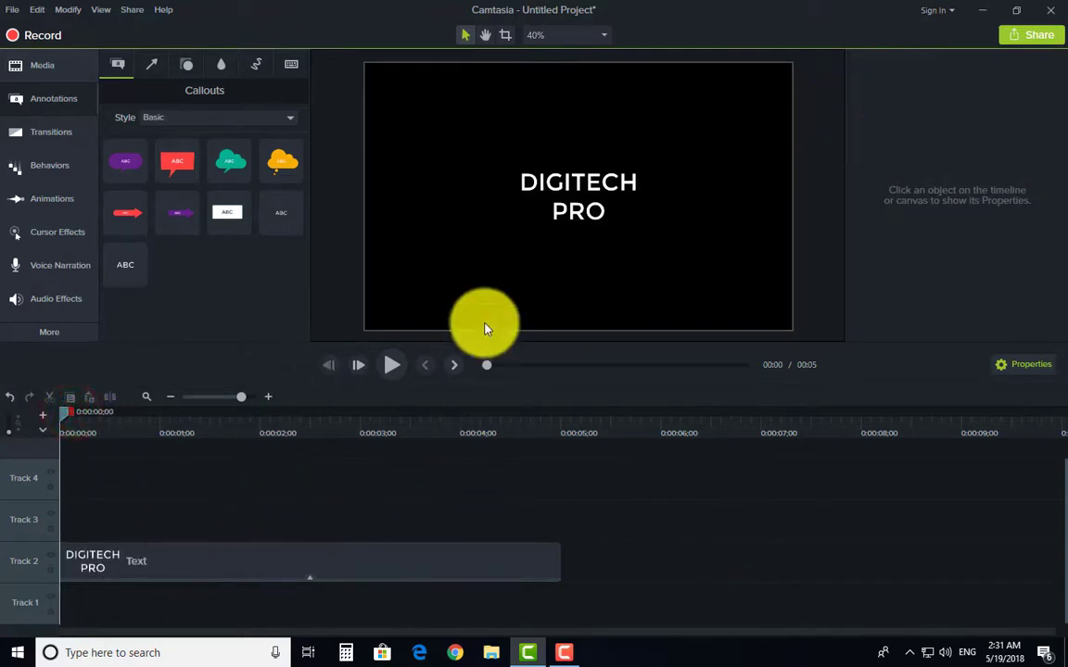
Scale the DIGITECH PRO text callout to 146.5% and delete it from Track 2.
click(568, 200)
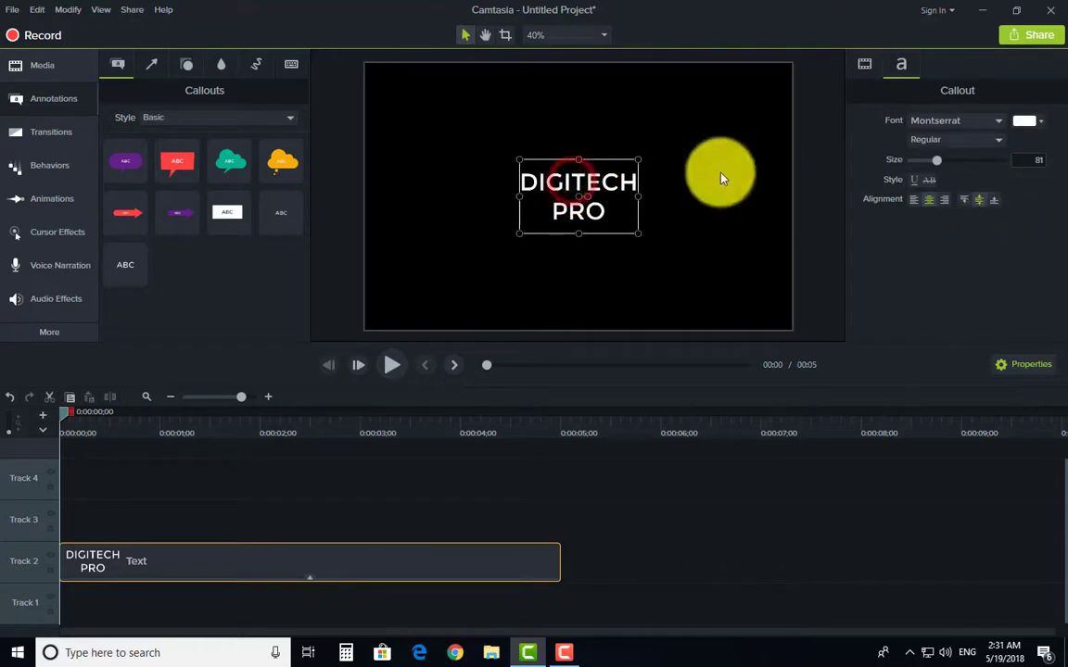
click(865, 69)
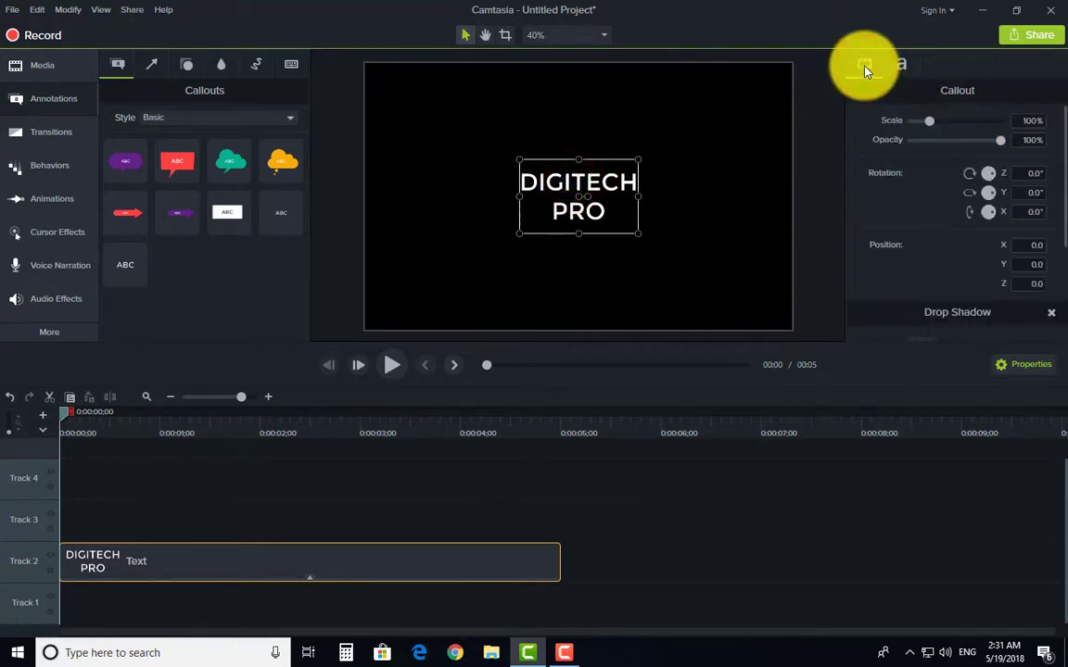
mouse_move(929, 122)
mouse_down()
mouse_move(945, 130)
mouse_move(919, 126)
mouse_move(937, 122)
mouse_up()
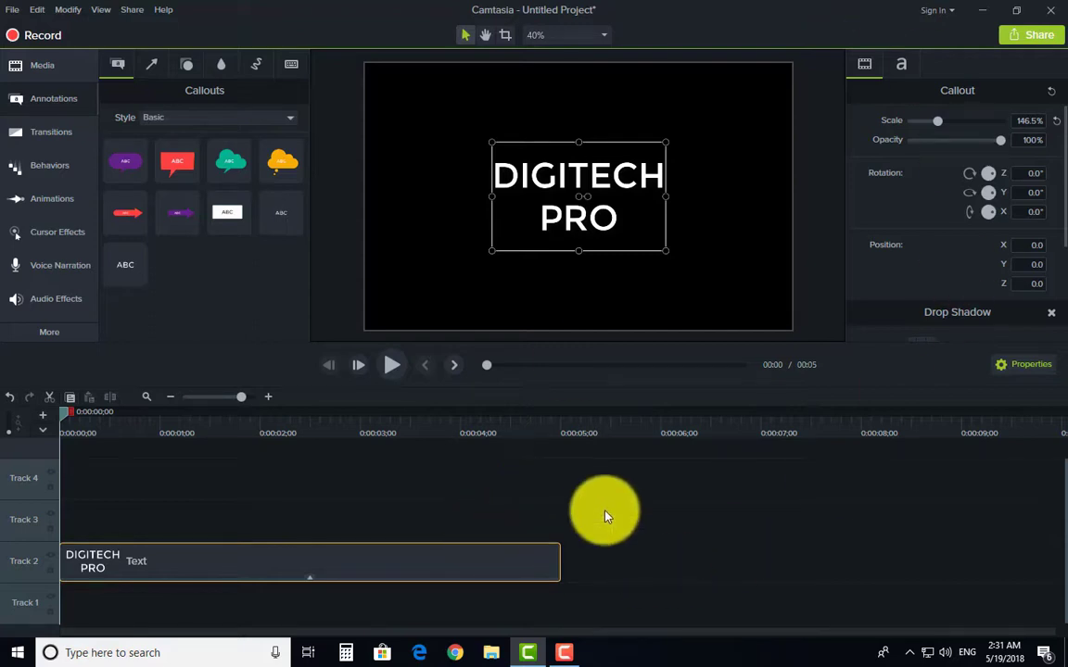
drag(626, 501, 453, 584)
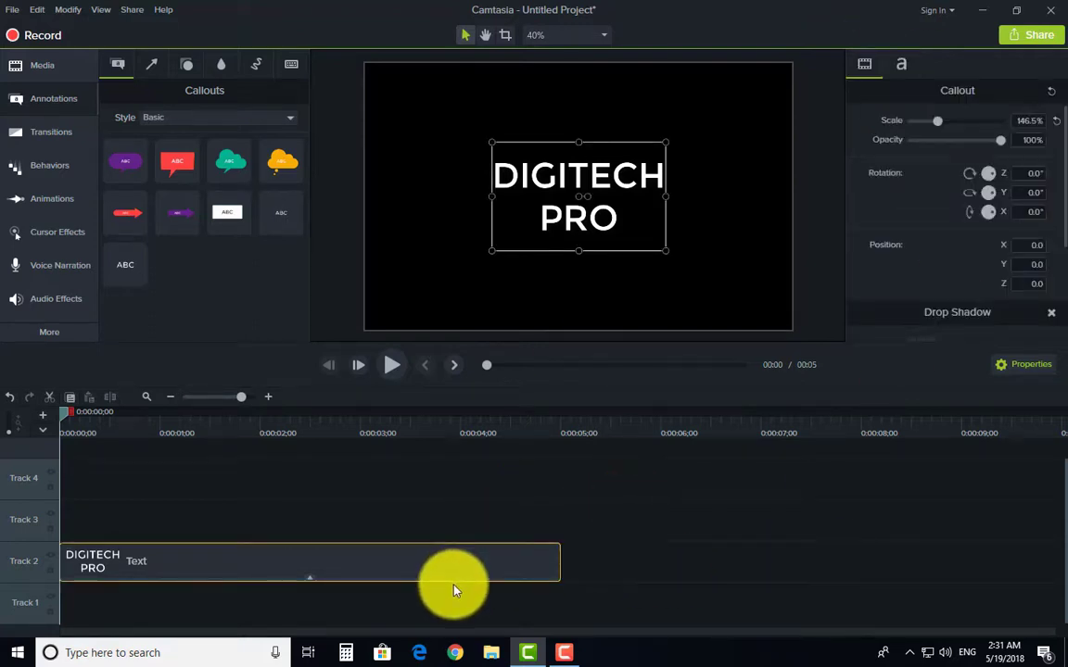
key(Delete)
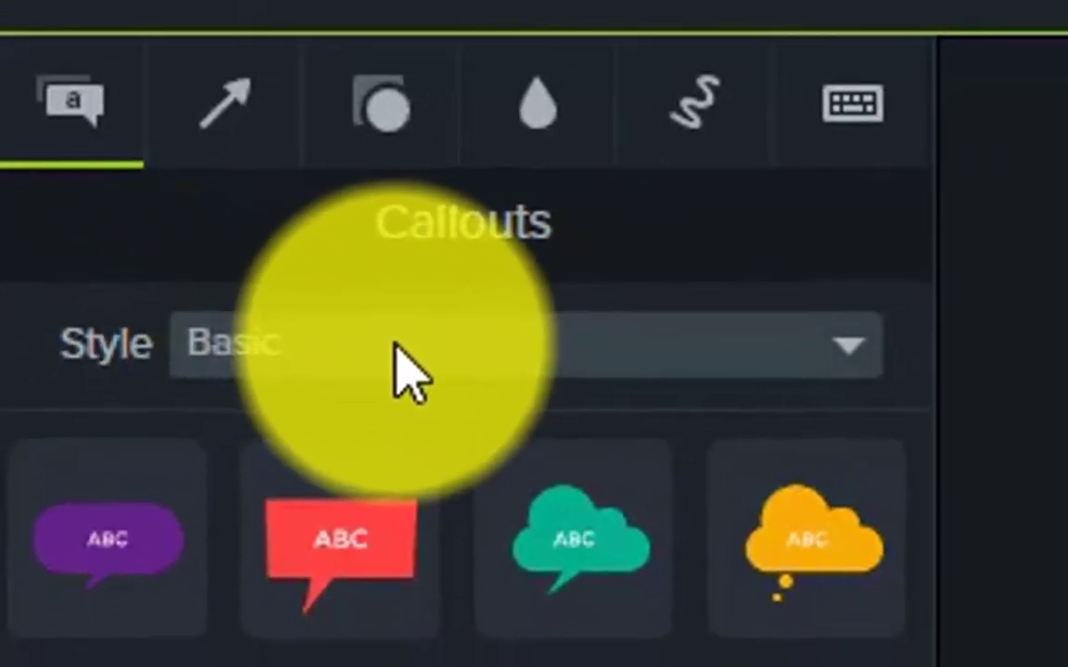
Browse the callouts in the Abstract style and in the Bold style.
click(407, 357)
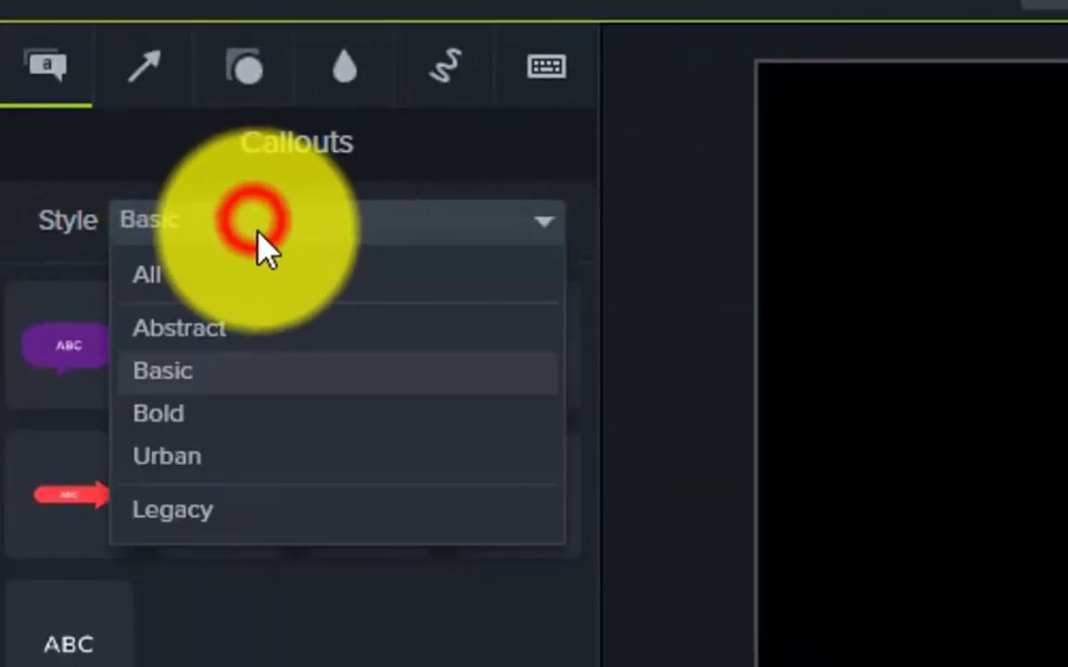
click(253, 337)
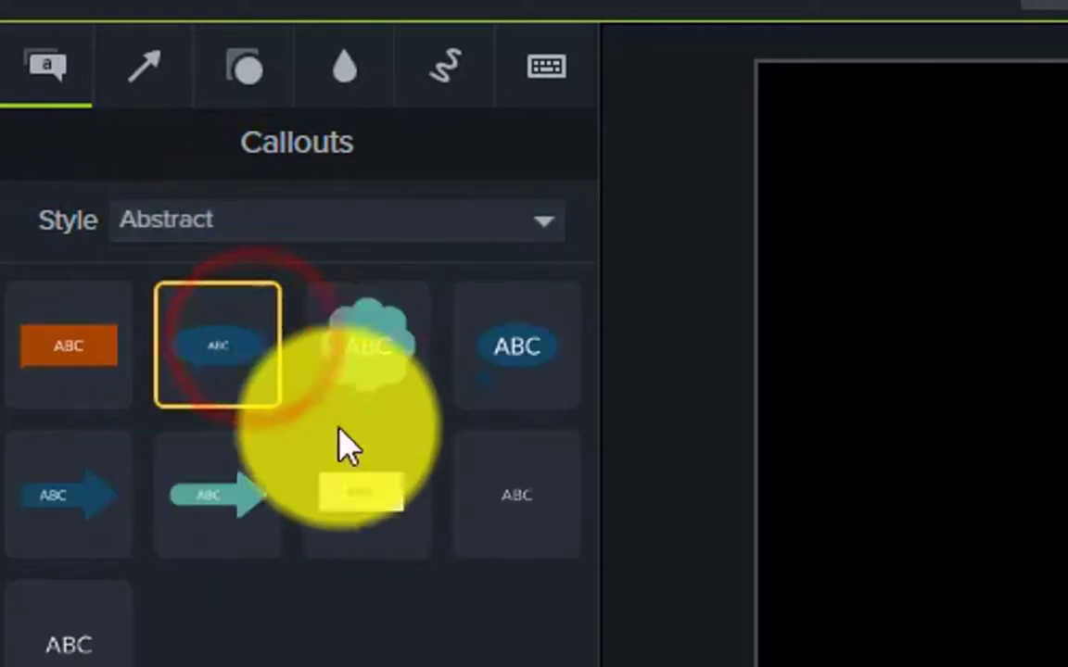
click(291, 222)
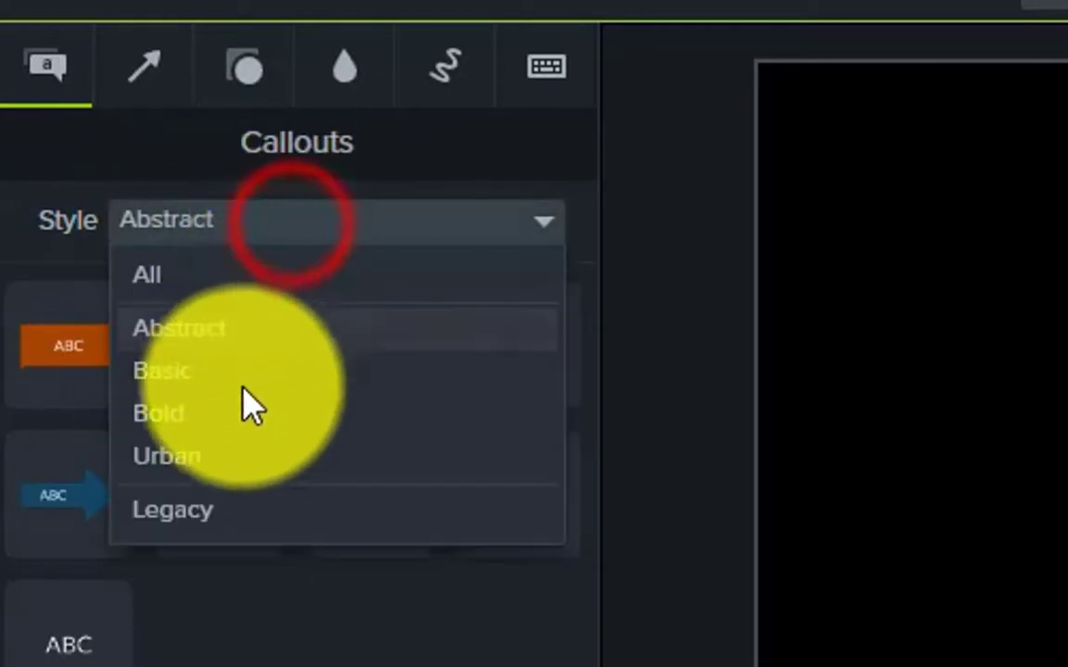
click(231, 415)
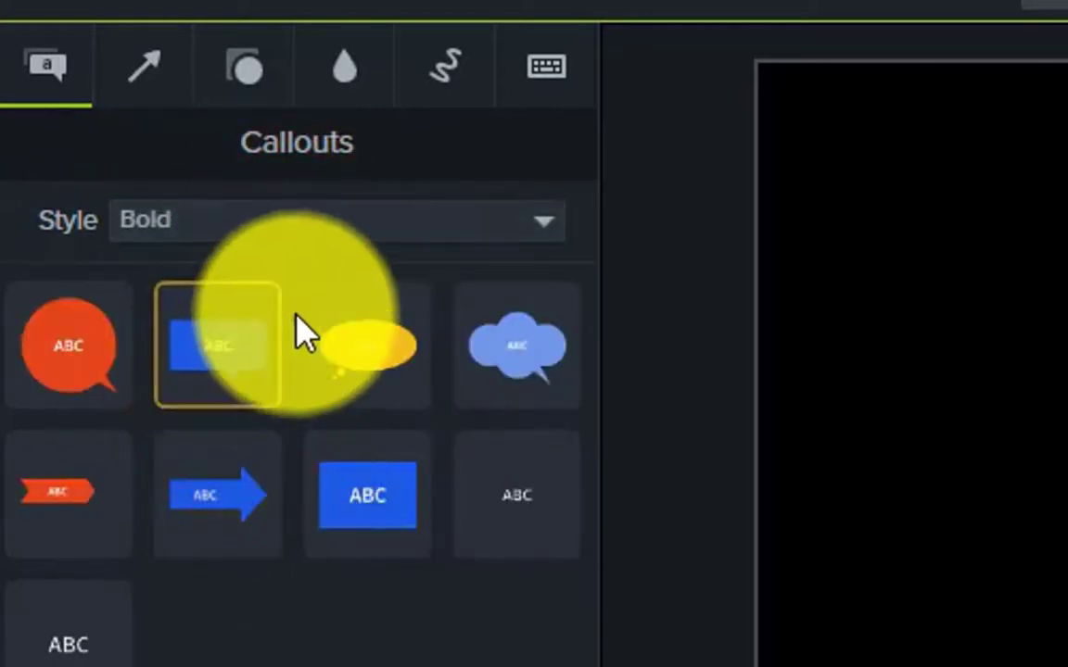
Show the callouts of all styles and look through the whole collection.
click(266, 215)
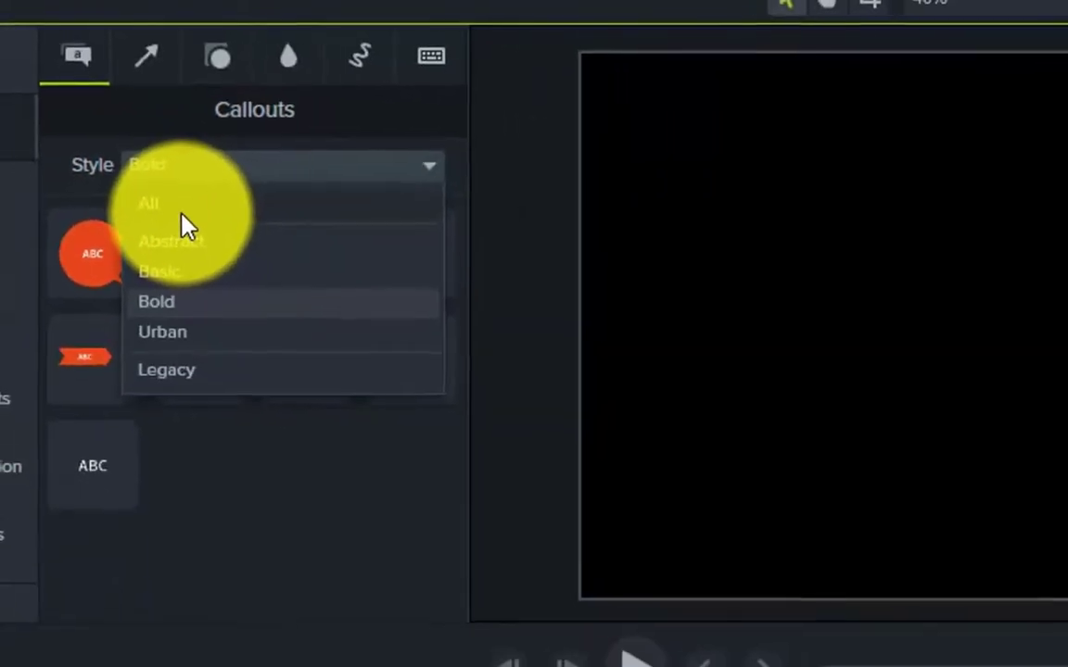
click(190, 283)
scroll(311, 410, down, 4)
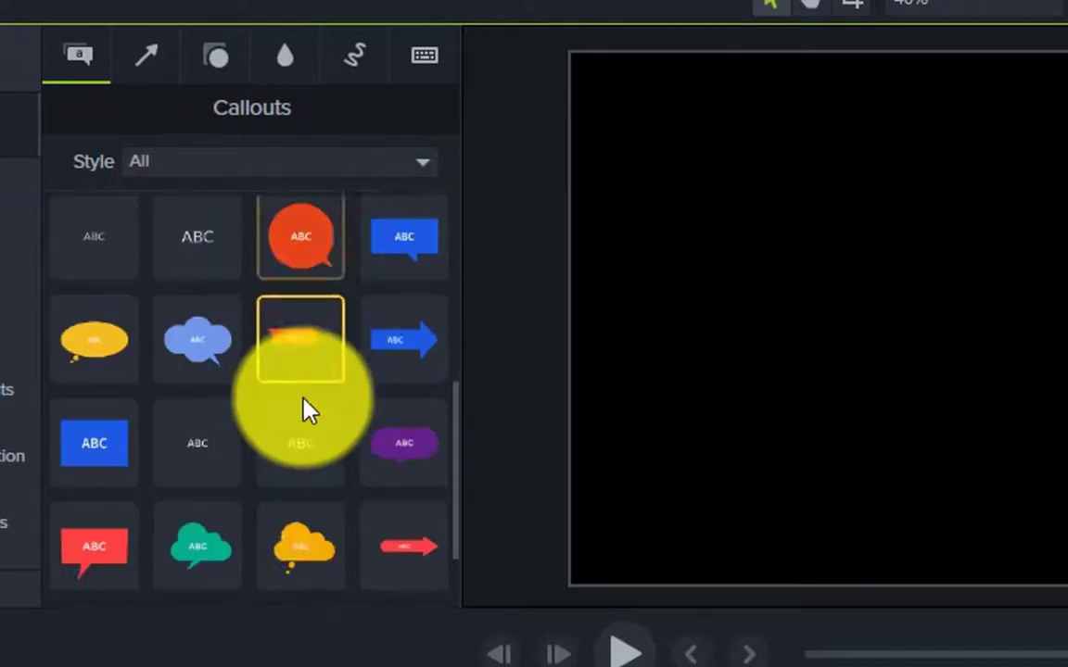
scroll(296, 389, up, 3)
click(255, 176)
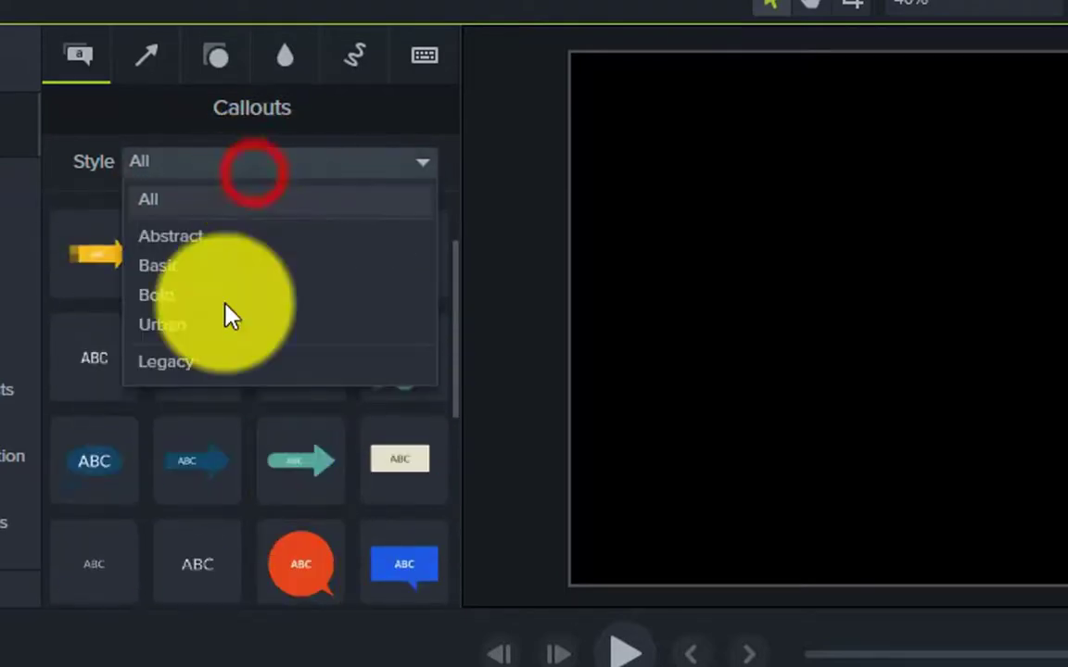
click(264, 547)
scroll(350, 341, down, 1)
scroll(351, 341, up, 1)
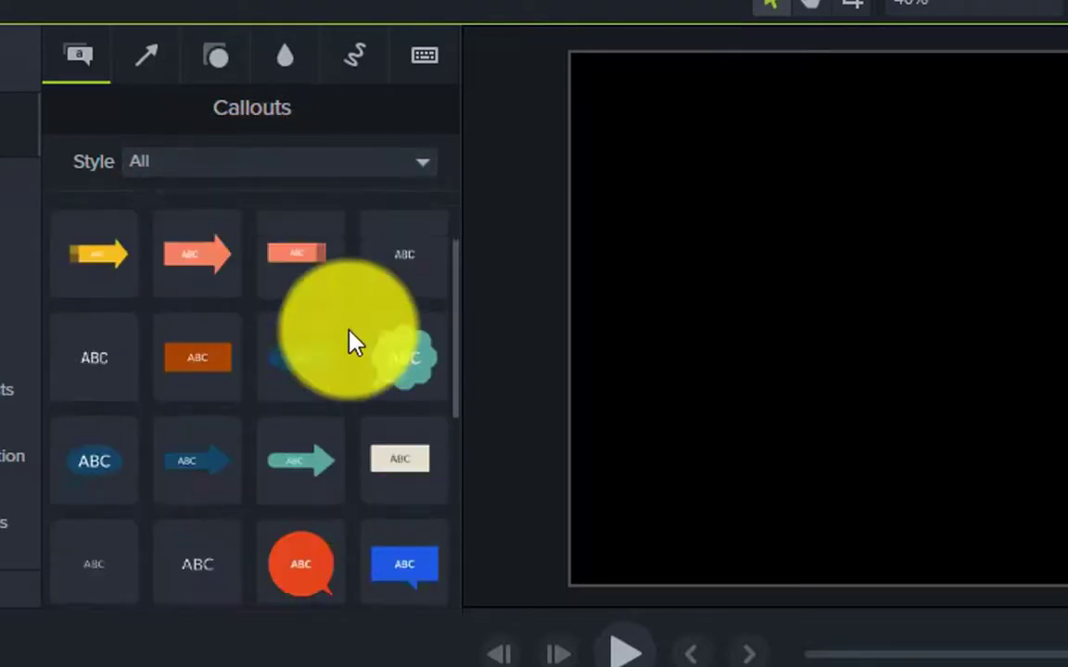
scroll(334, 341, down, 4)
scroll(291, 313, up, 5)
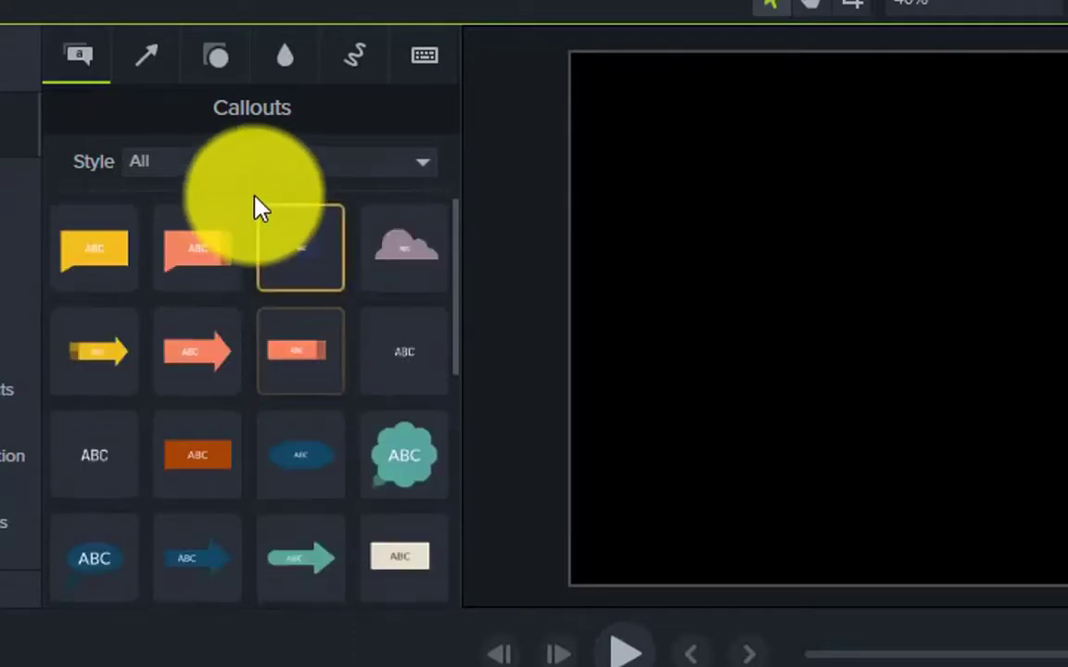
Filter the callouts to the Basic style and view the available designs.
click(252, 165)
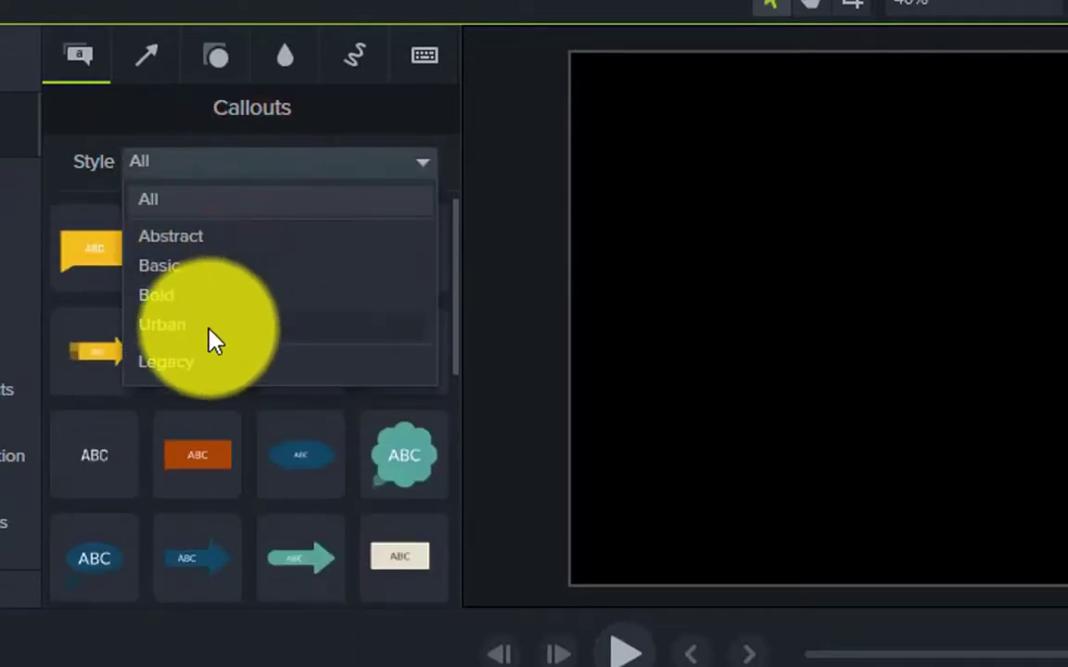
click(185, 276)
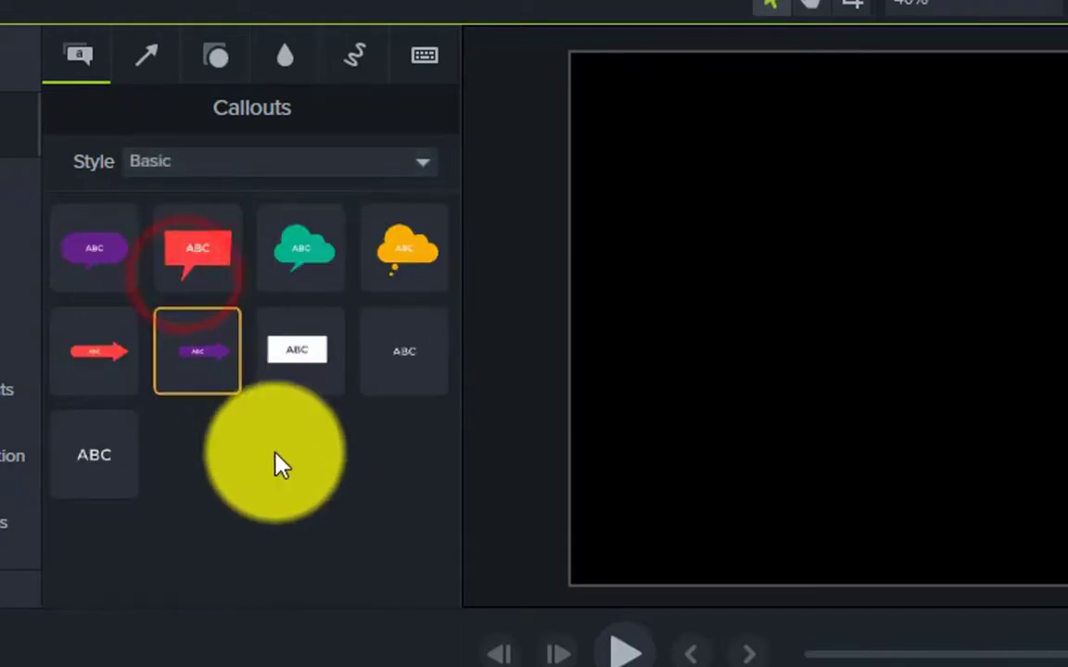
click(278, 454)
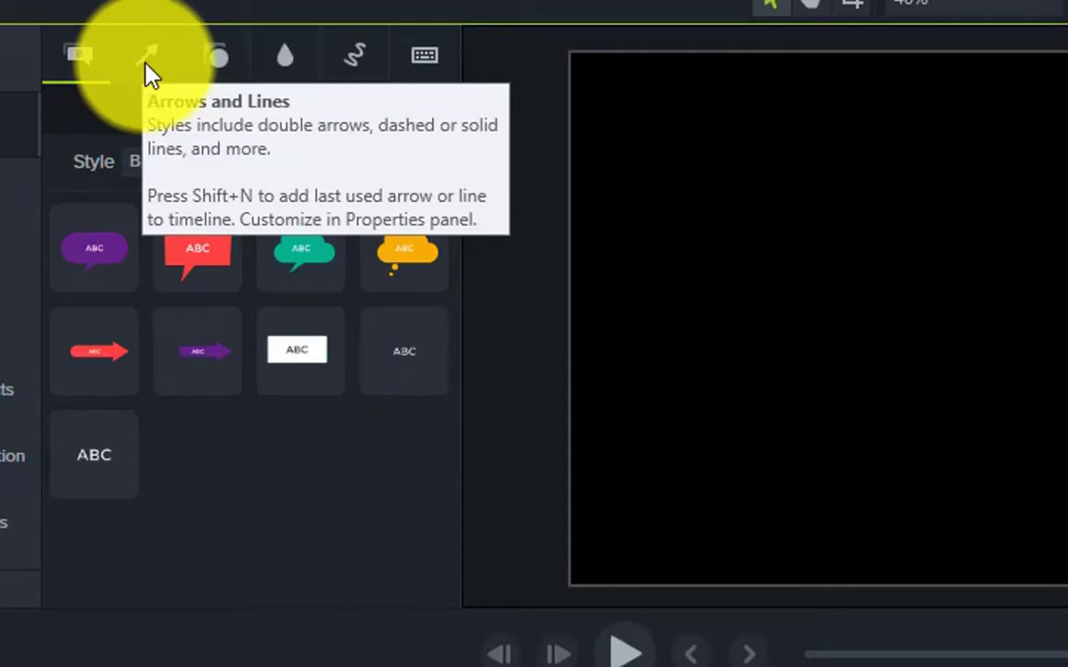
Switch to the arrow and line annotations and browse the Abstract style and the full set of styles.
click(146, 61)
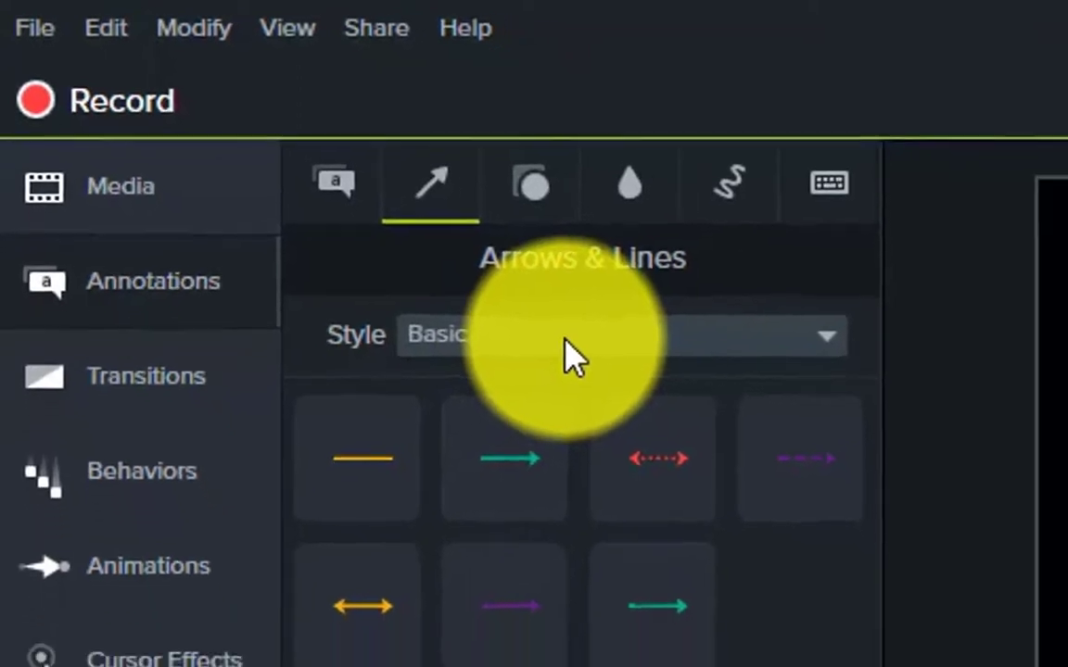
click(617, 389)
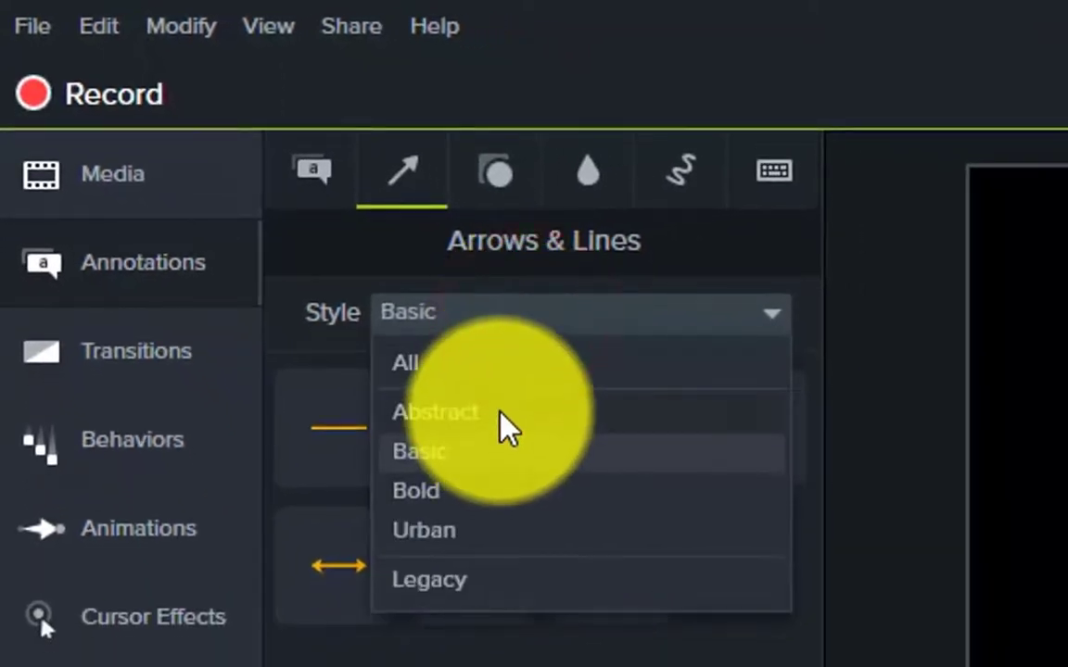
click(468, 417)
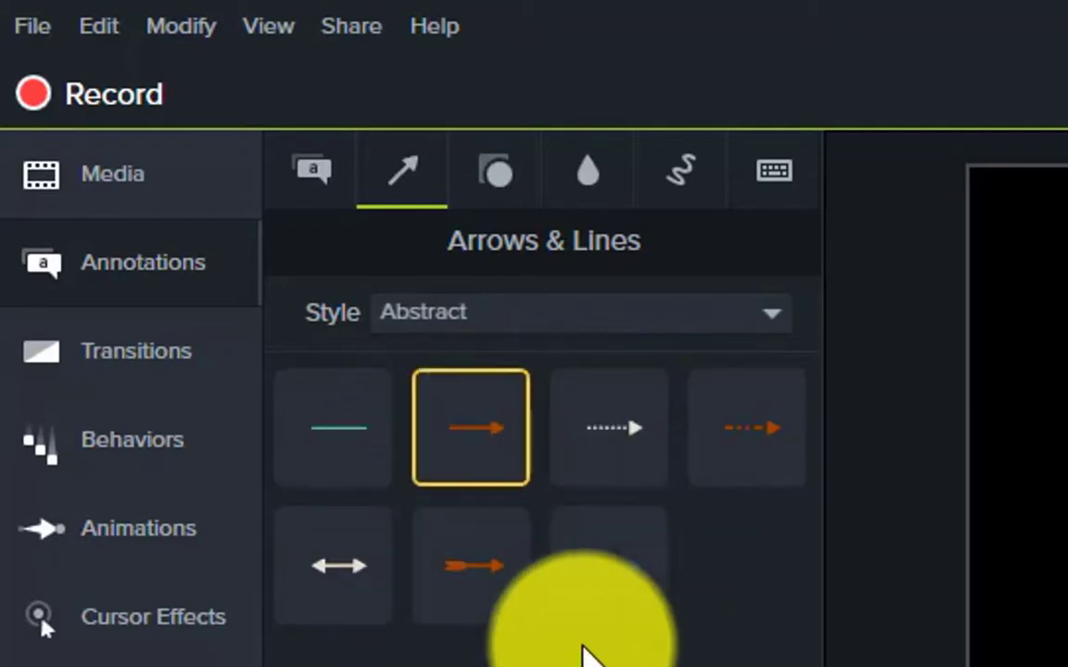
click(466, 320)
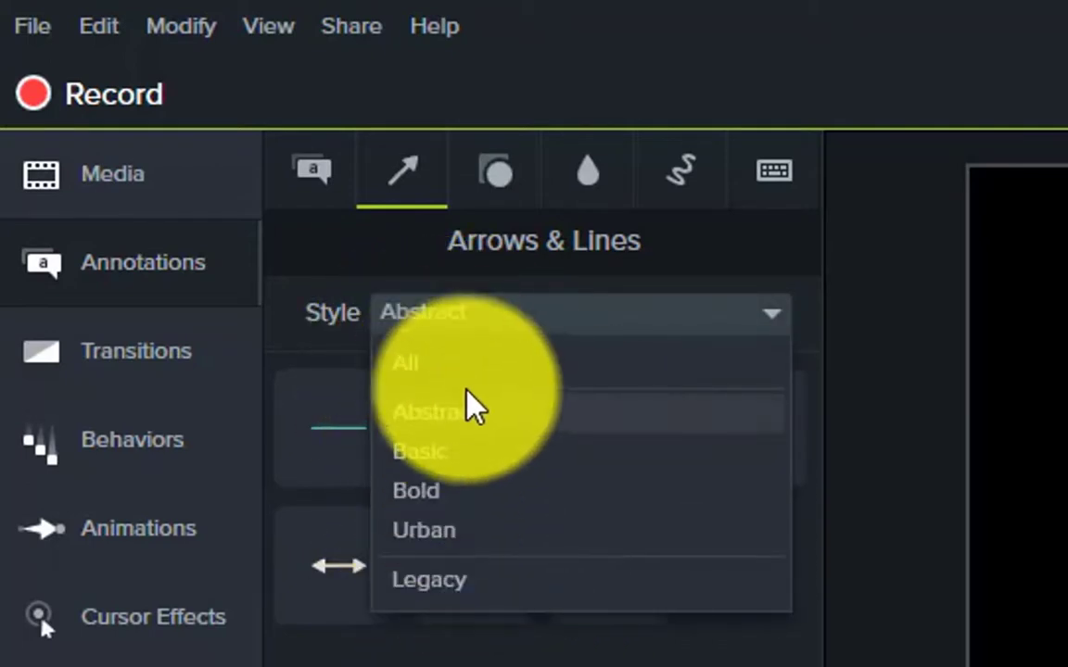
click(421, 369)
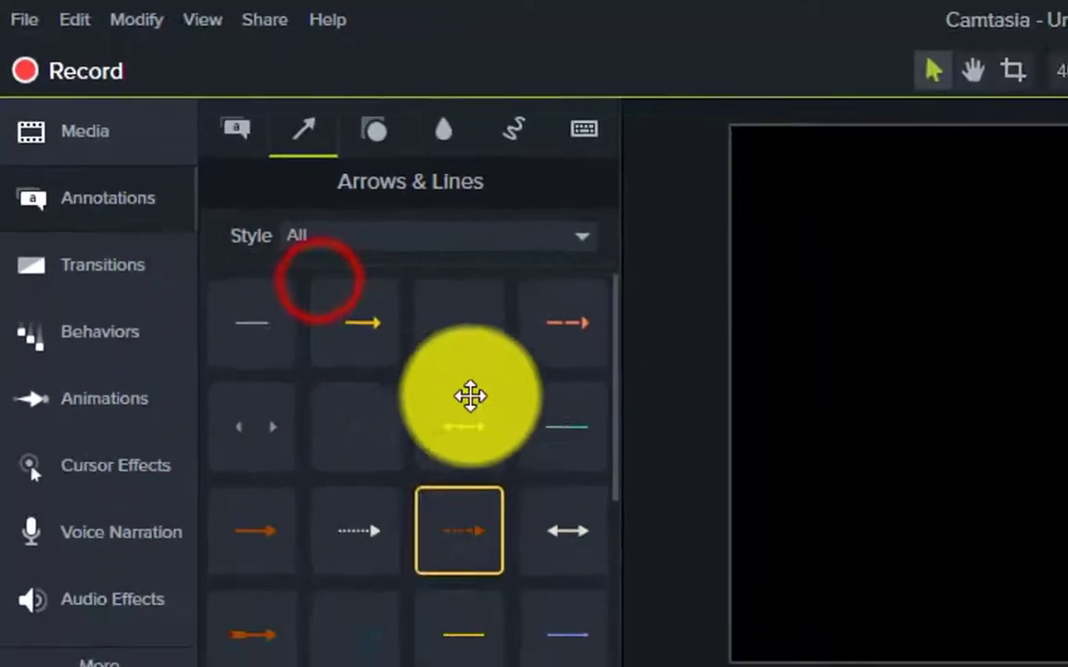
scroll(471, 396, down, 3)
scroll(470, 405, up, 3)
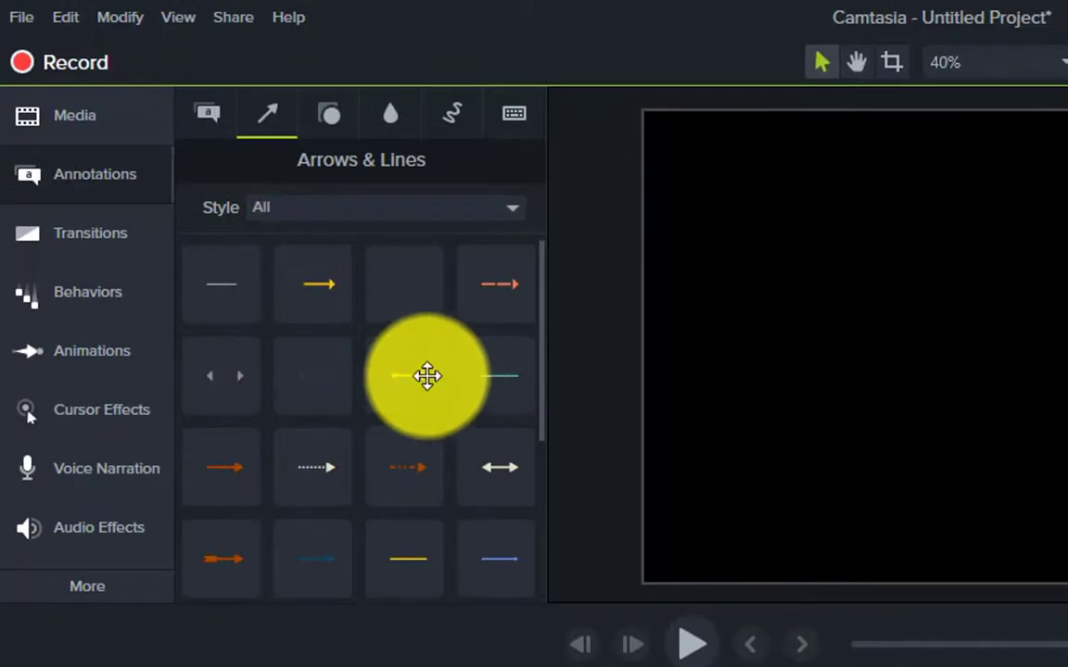
Filter the arrows and lines to the Basic style and add the solid green arrow at the start of Track 2.
click(381, 219)
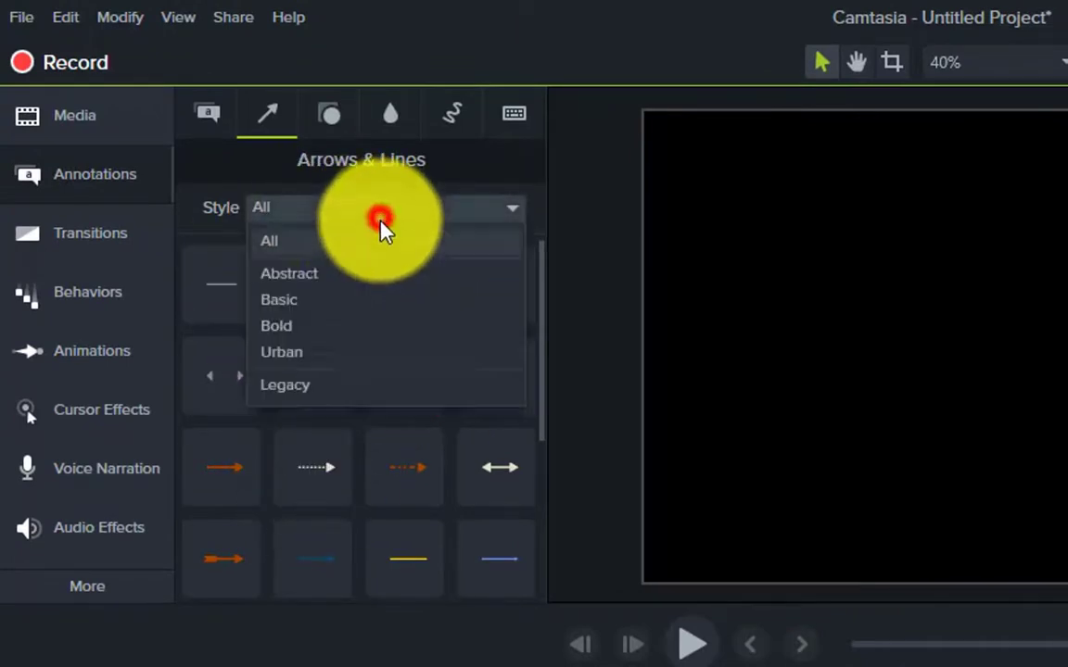
click(318, 302)
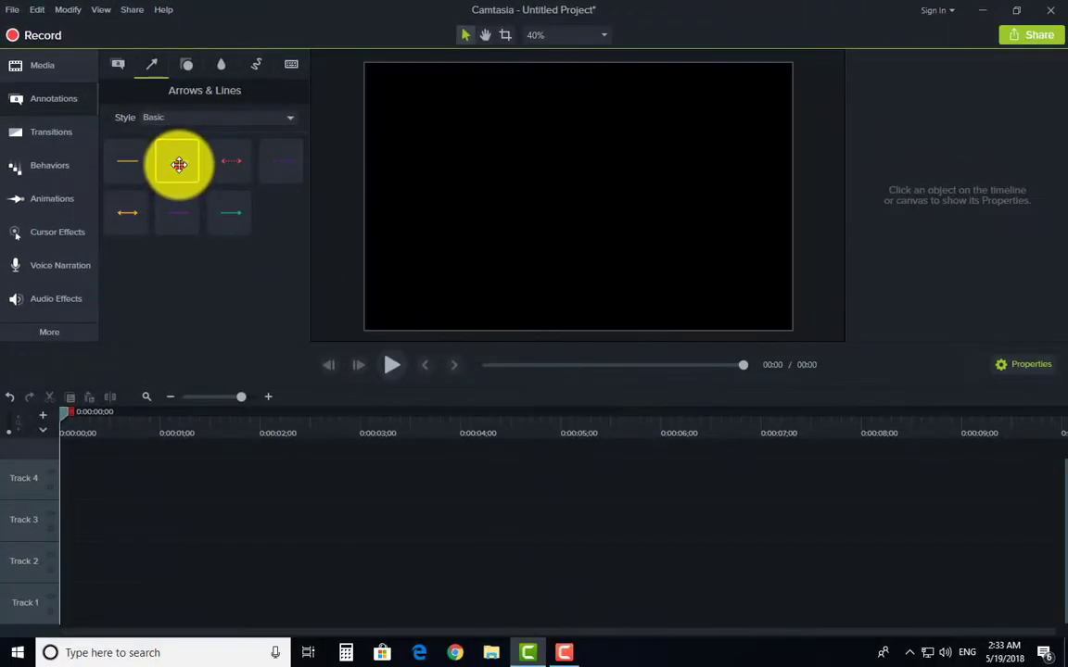
drag(178, 164, 14, 564)
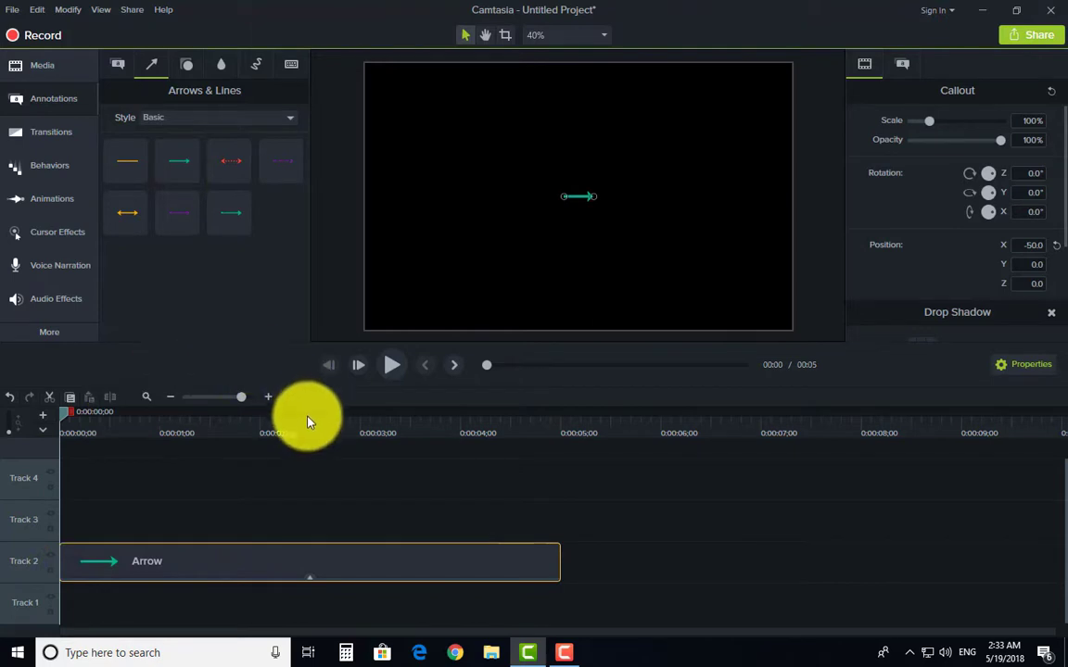
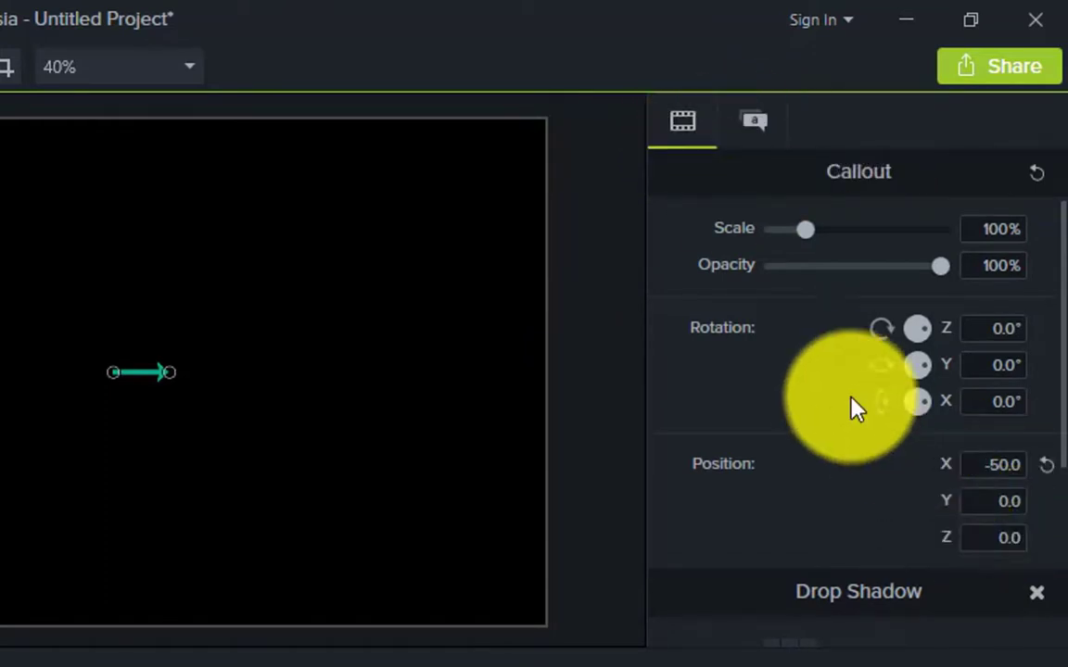
Scale the arrow up to 403.6% and reduce it to 212.3%.
scroll(852, 408, down, 3)
scroll(857, 412, up, 1)
scroll(855, 405, up, 2)
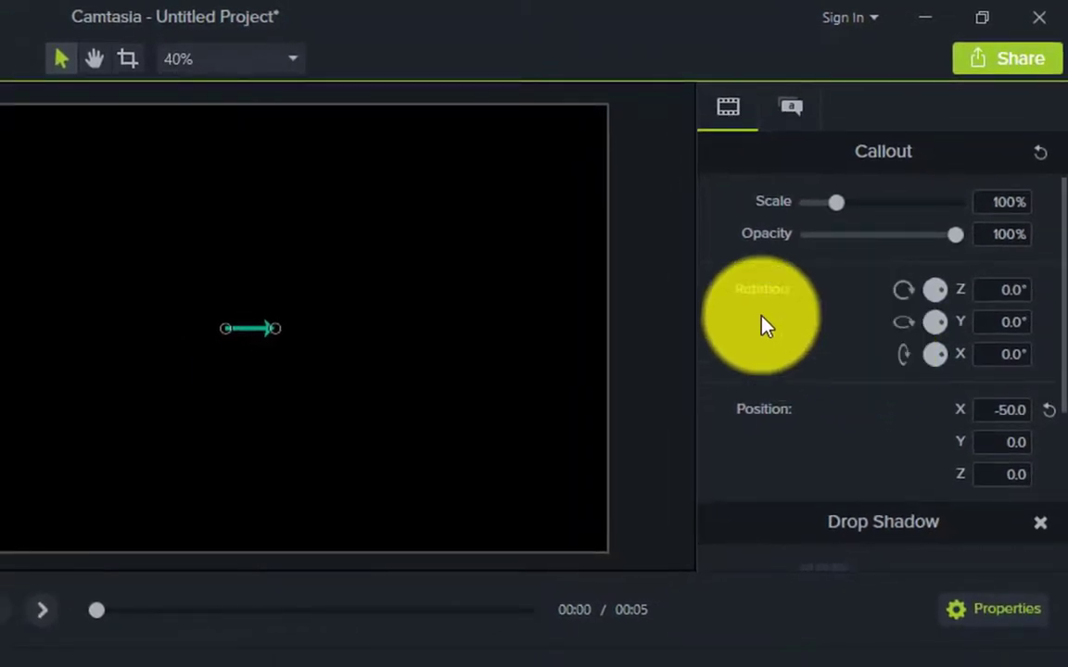
mouse_move(844, 205)
mouse_down()
mouse_move(975, 214)
mouse_move(940, 216)
mouse_up()
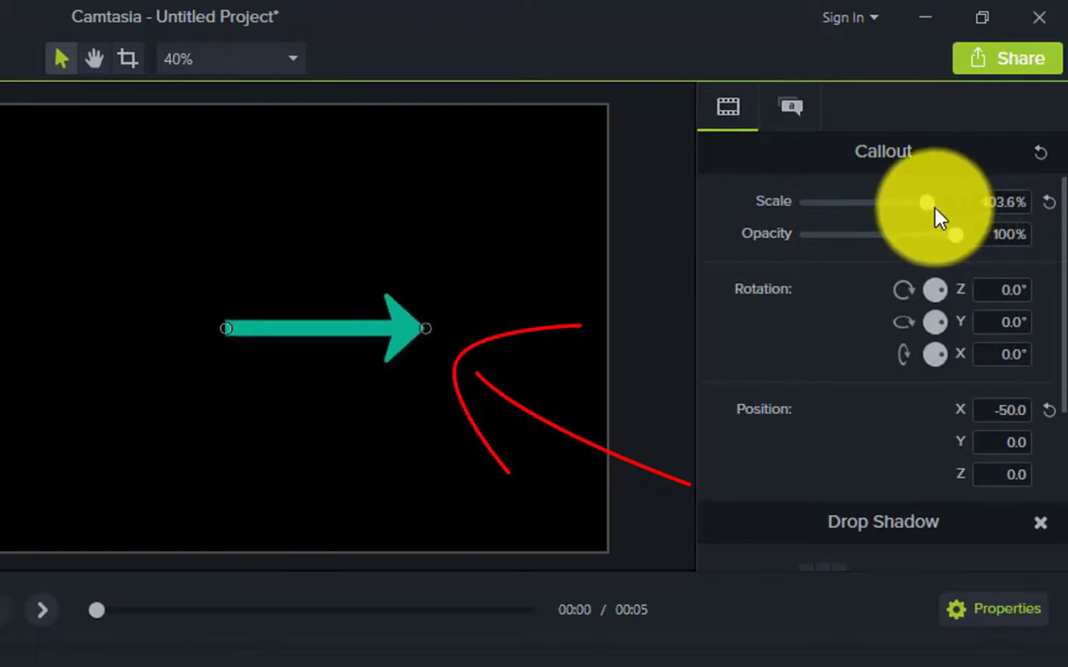
drag(940, 216, 877, 214)
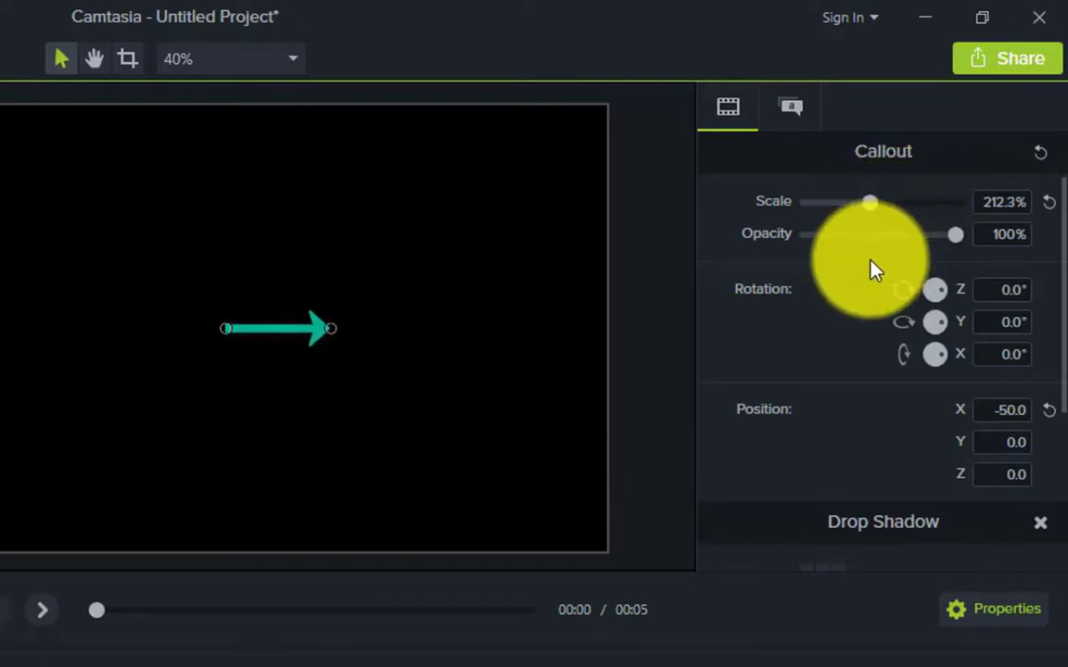
Set the arrow's drop shadow color to yellow and enlarge the arrow to 500% scale.
scroll(846, 405, down, 2)
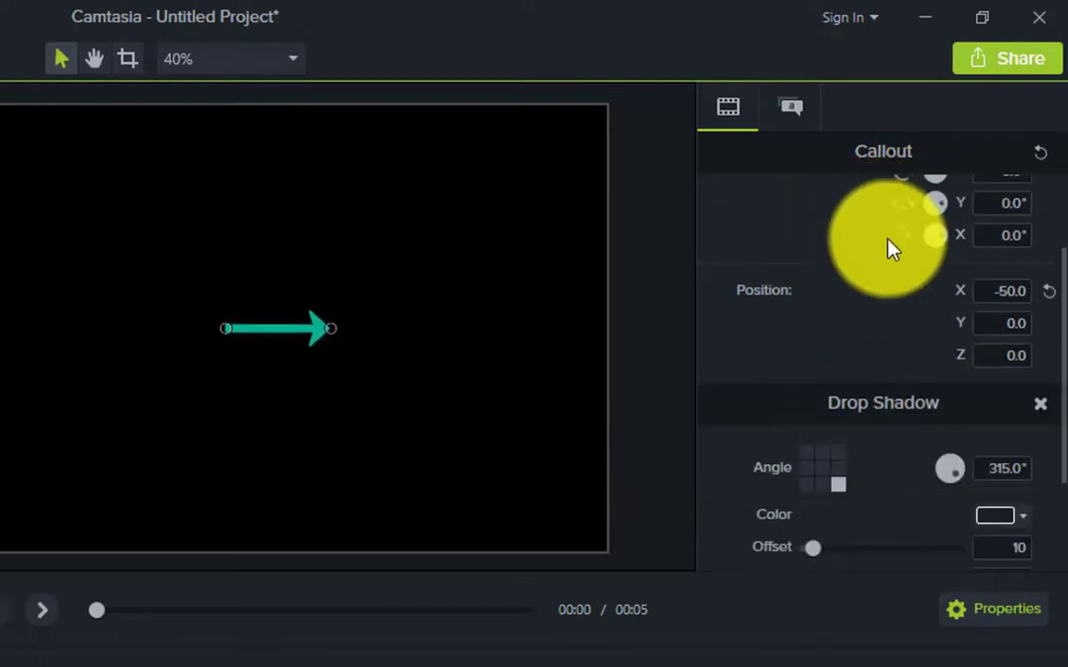
scroll(885, 374, down, 1)
scroll(882, 367, down, 2)
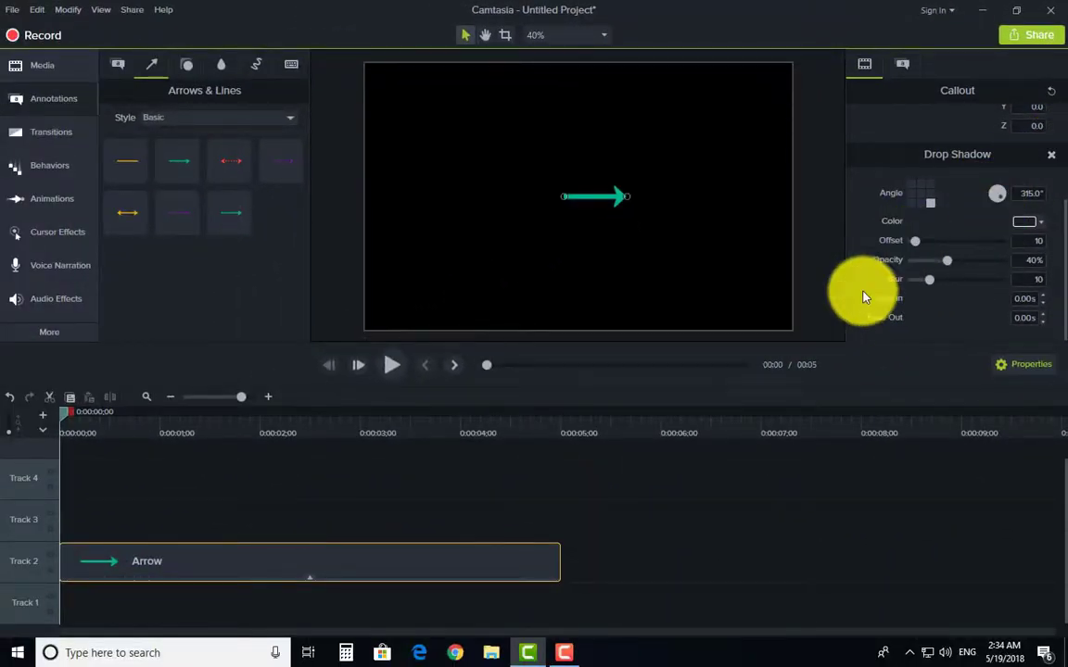
scroll(982, 199, up, 3)
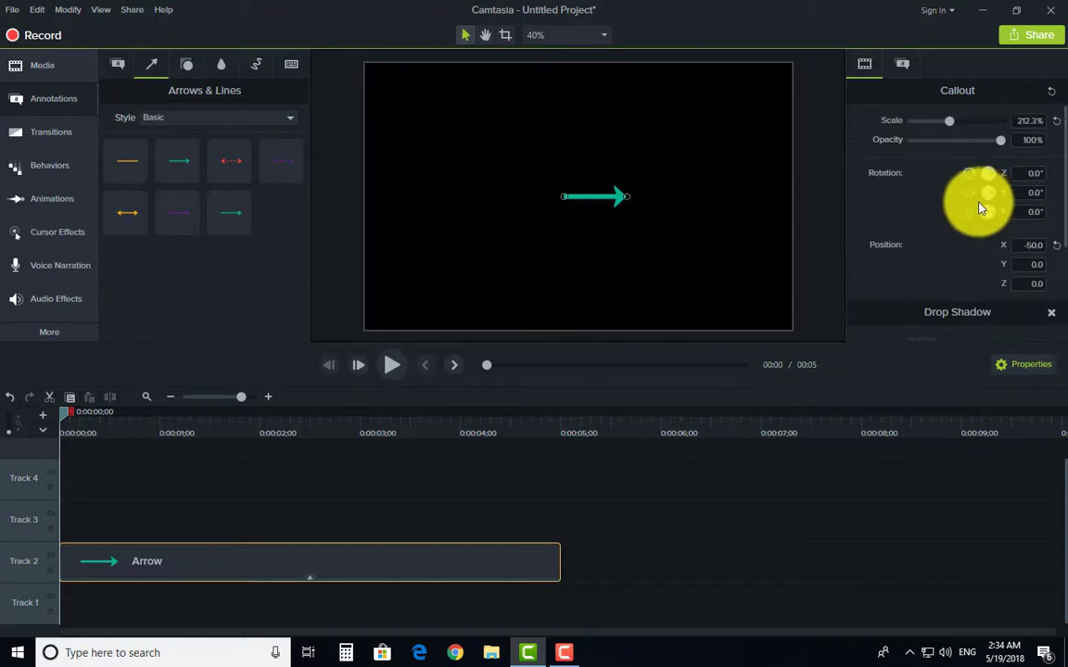
scroll(983, 205, down, 3)
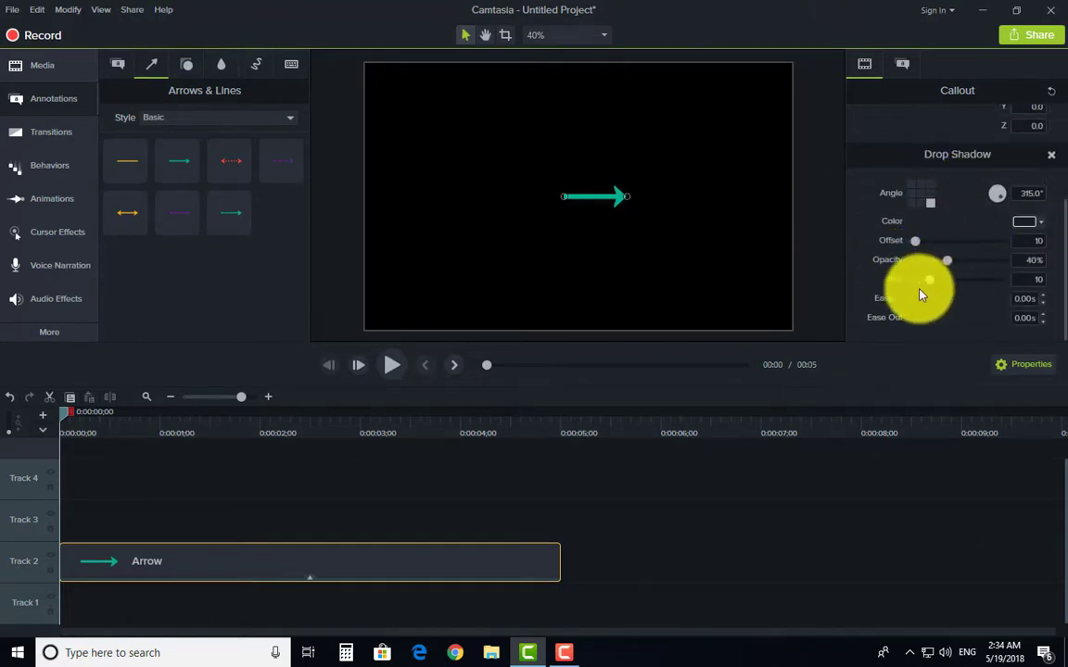
click(1025, 223)
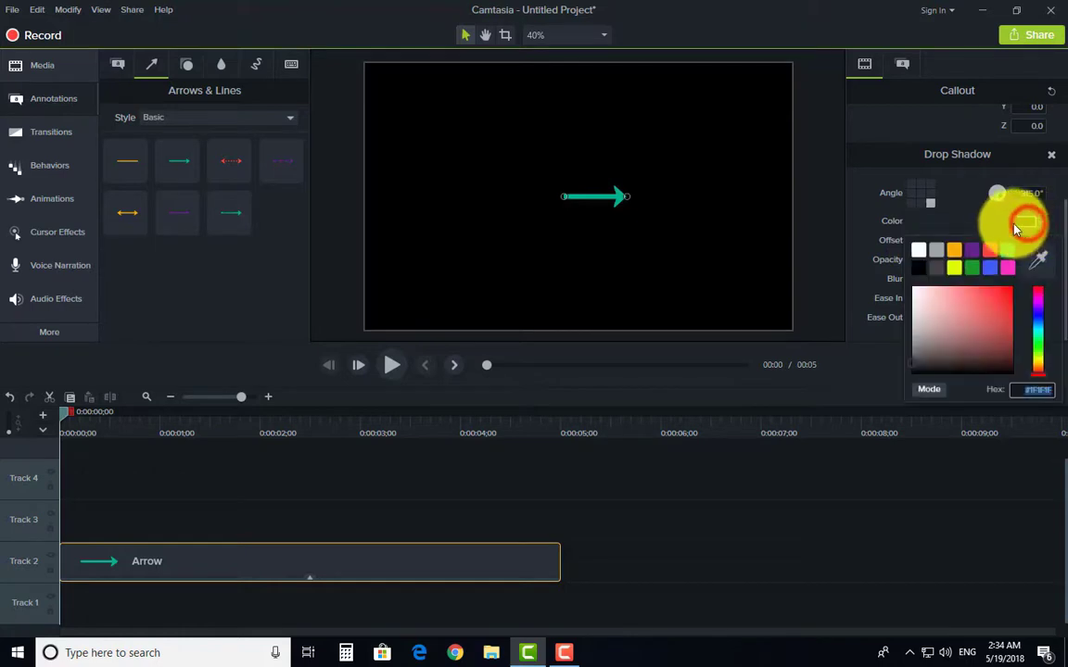
click(955, 268)
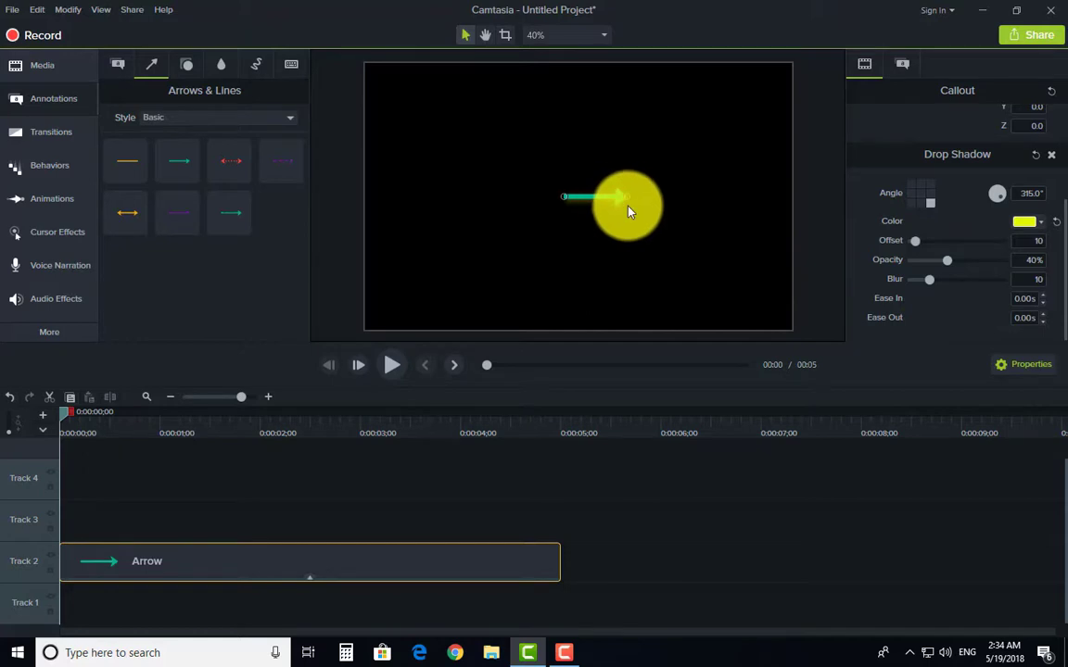
scroll(964, 202, up, 3)
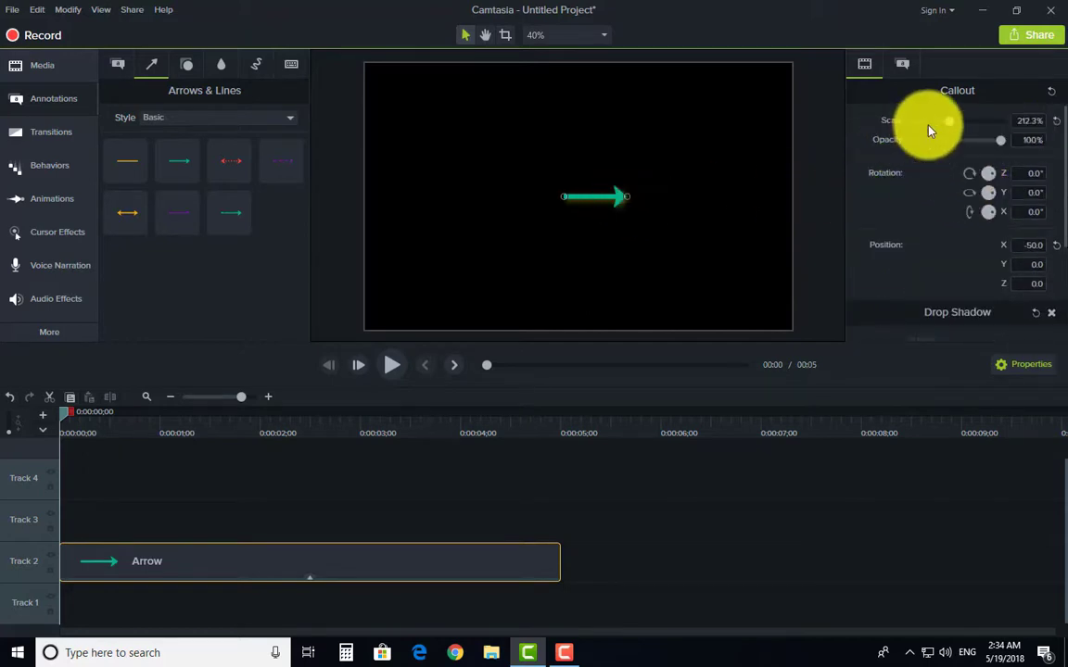
drag(948, 122, 1015, 126)
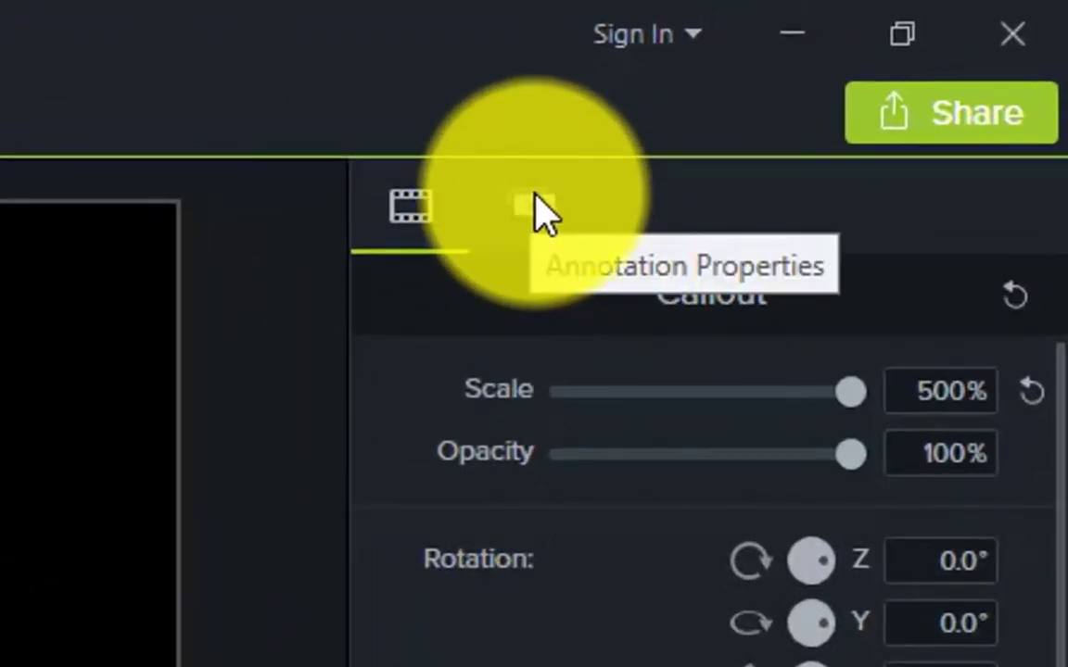
Change the arrow's color to a bright green in its annotation properties.
click(541, 212)
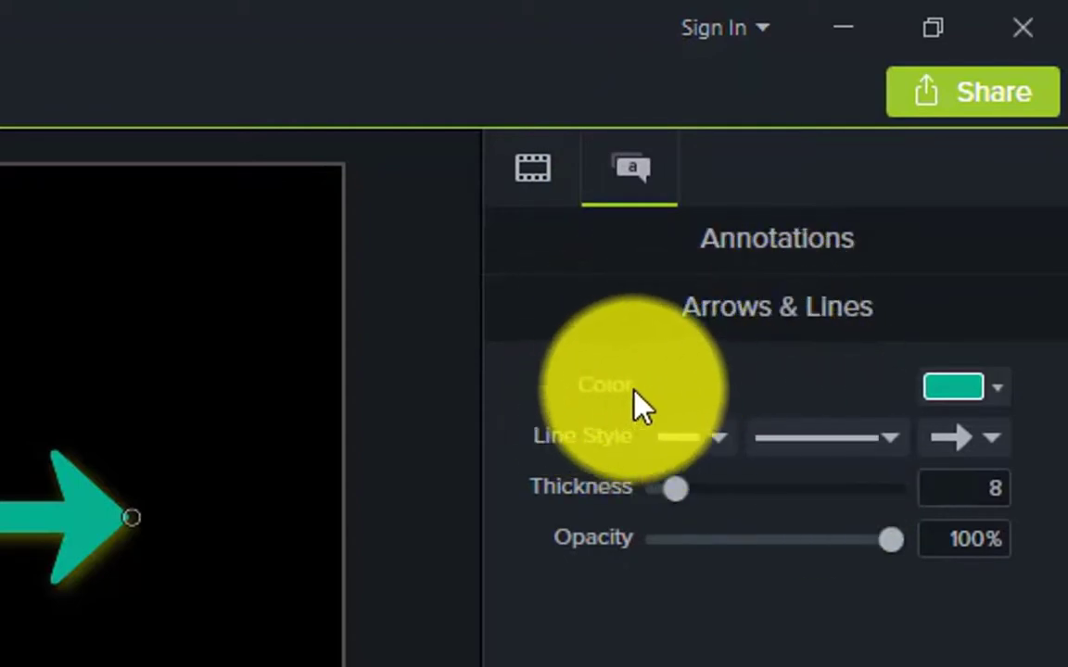
click(953, 388)
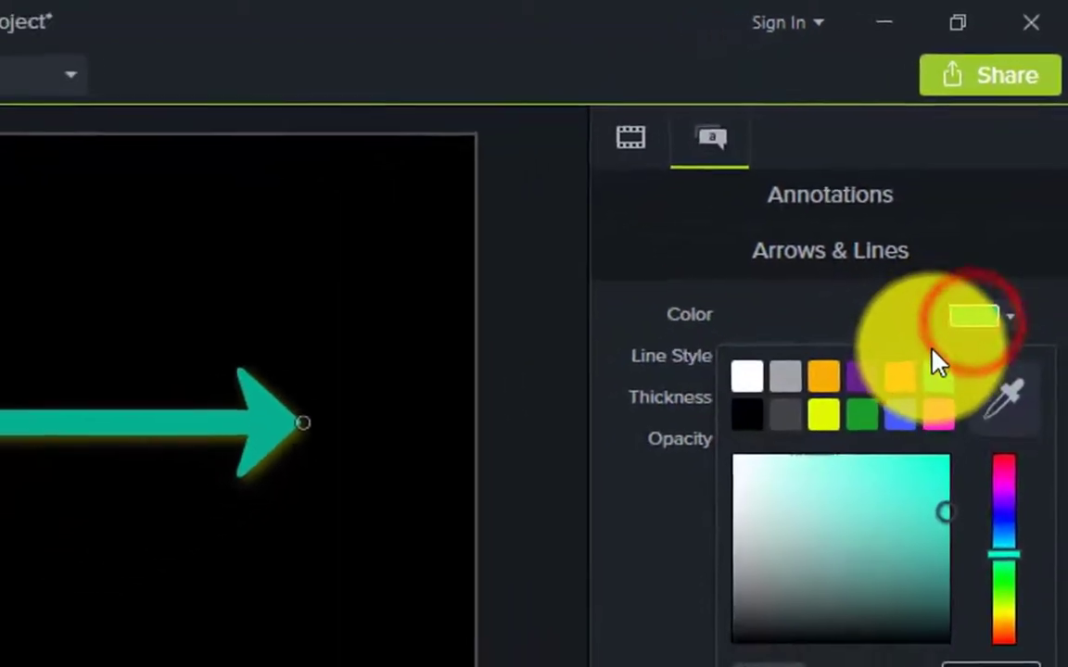
click(1002, 596)
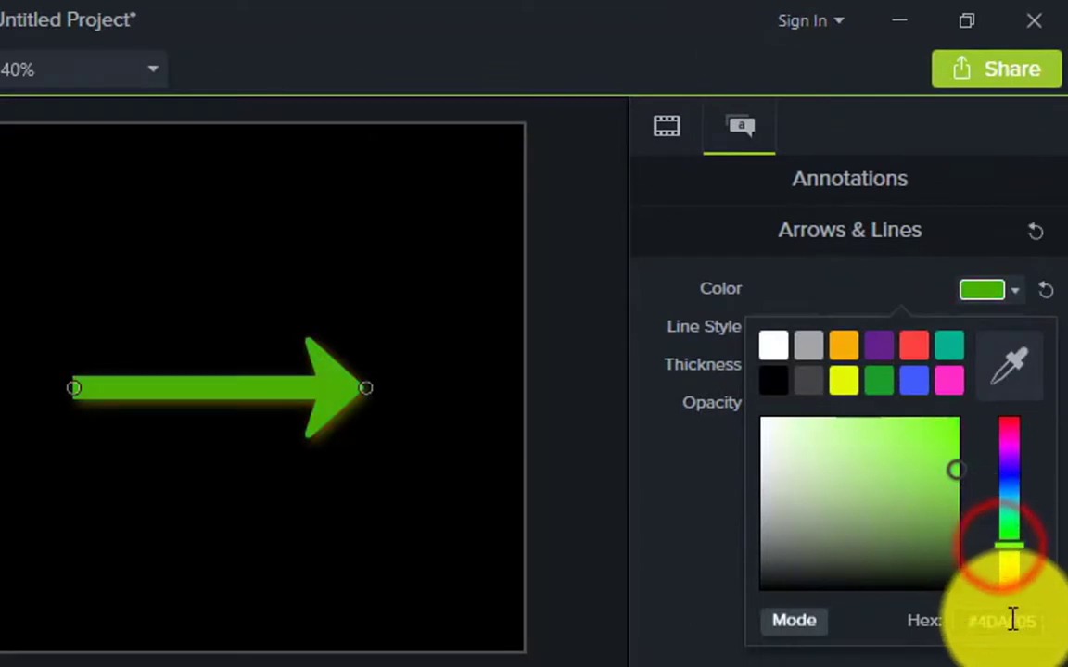
click(701, 533)
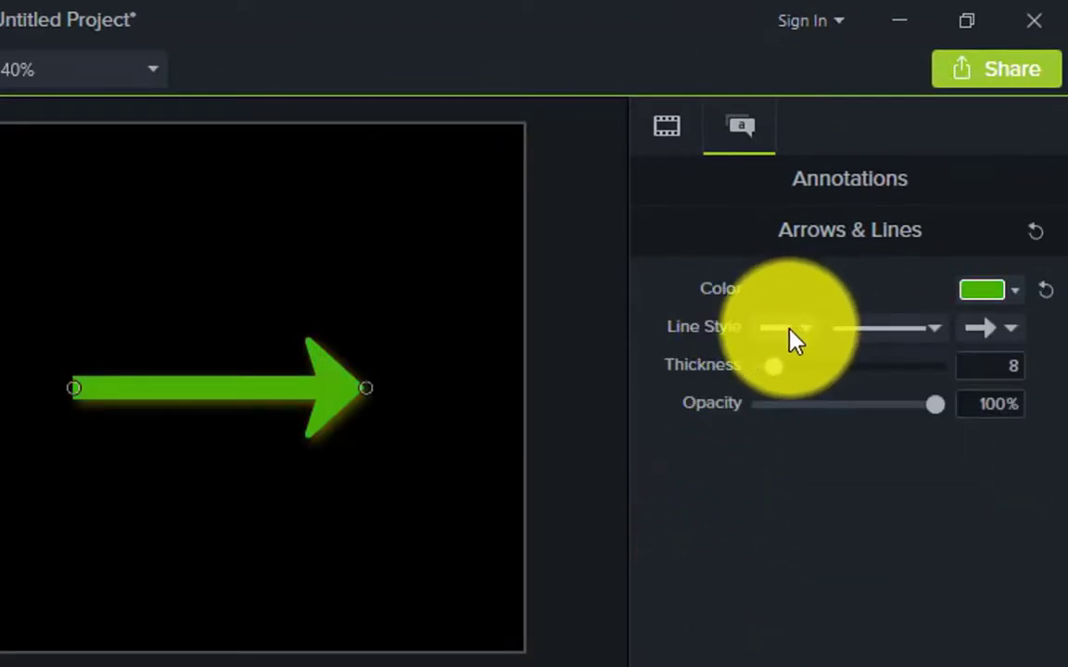
Set the arrow's start end to an arrowhead and change it to a round dot.
click(789, 331)
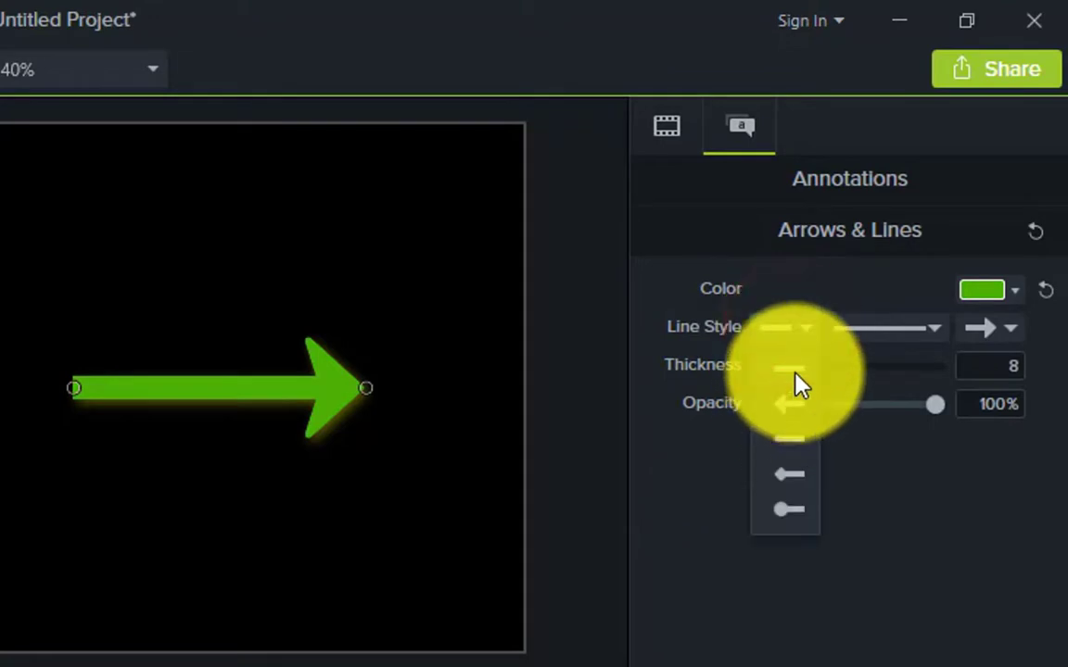
click(795, 376)
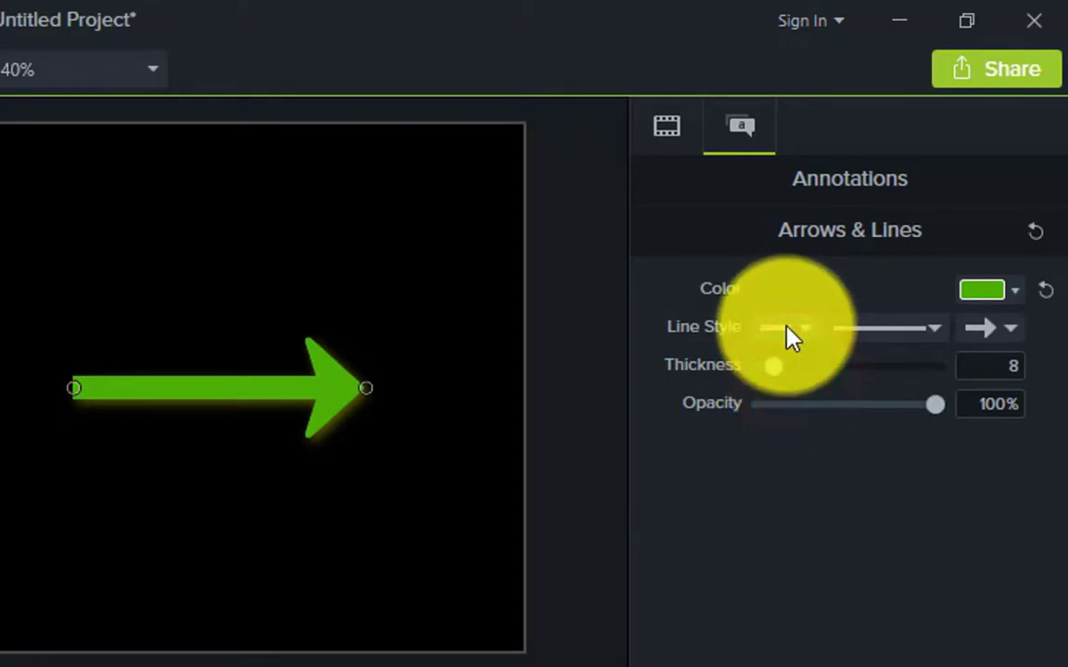
click(787, 332)
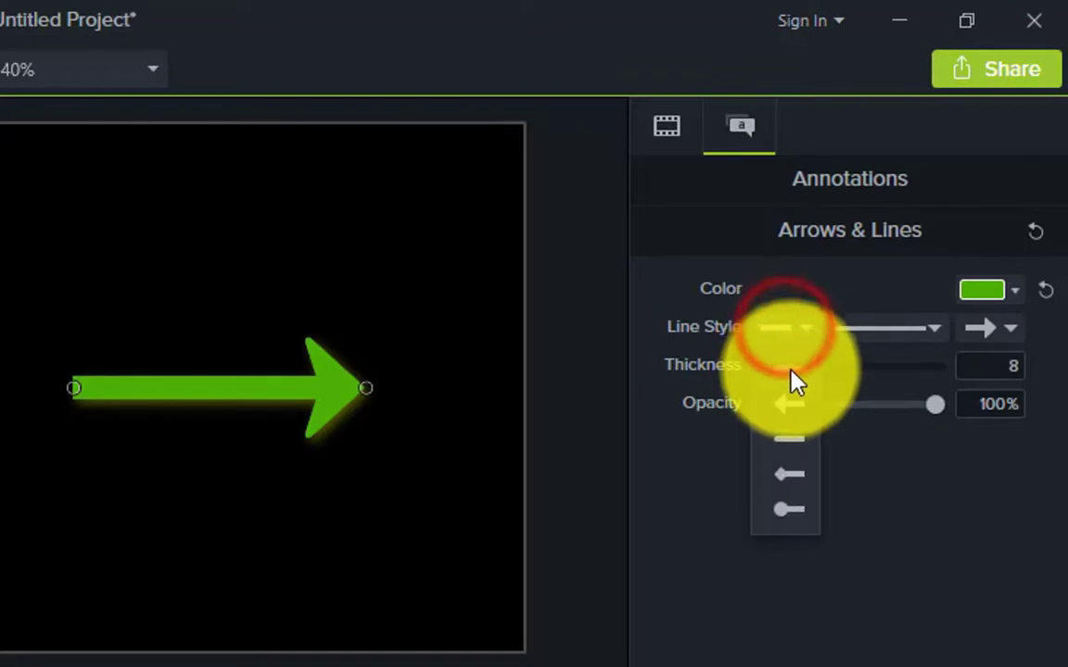
click(789, 406)
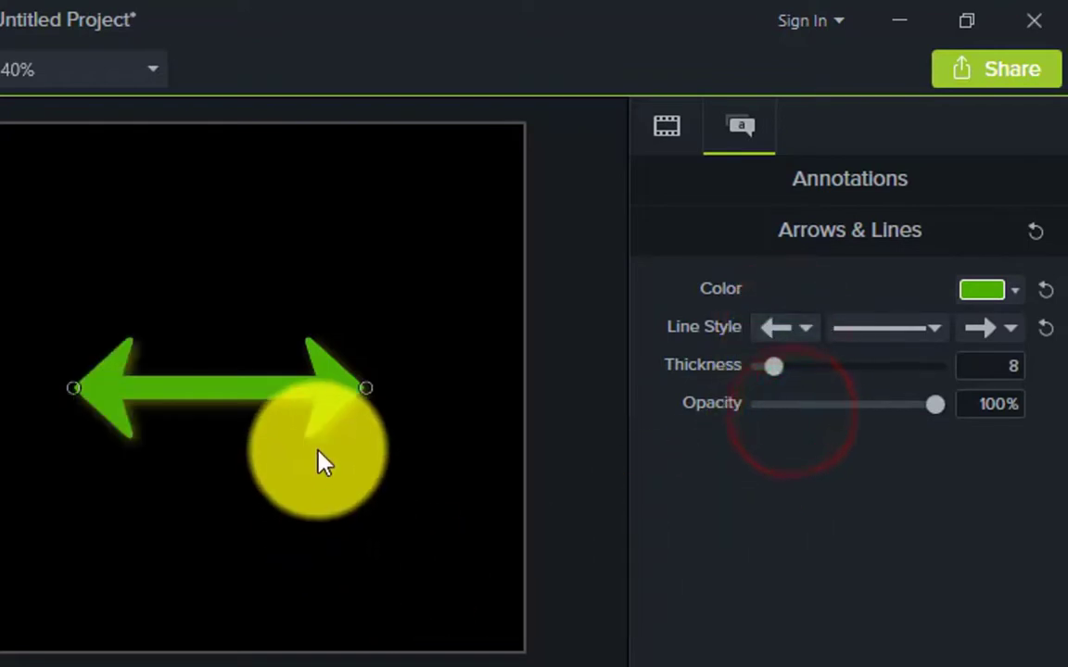
click(789, 329)
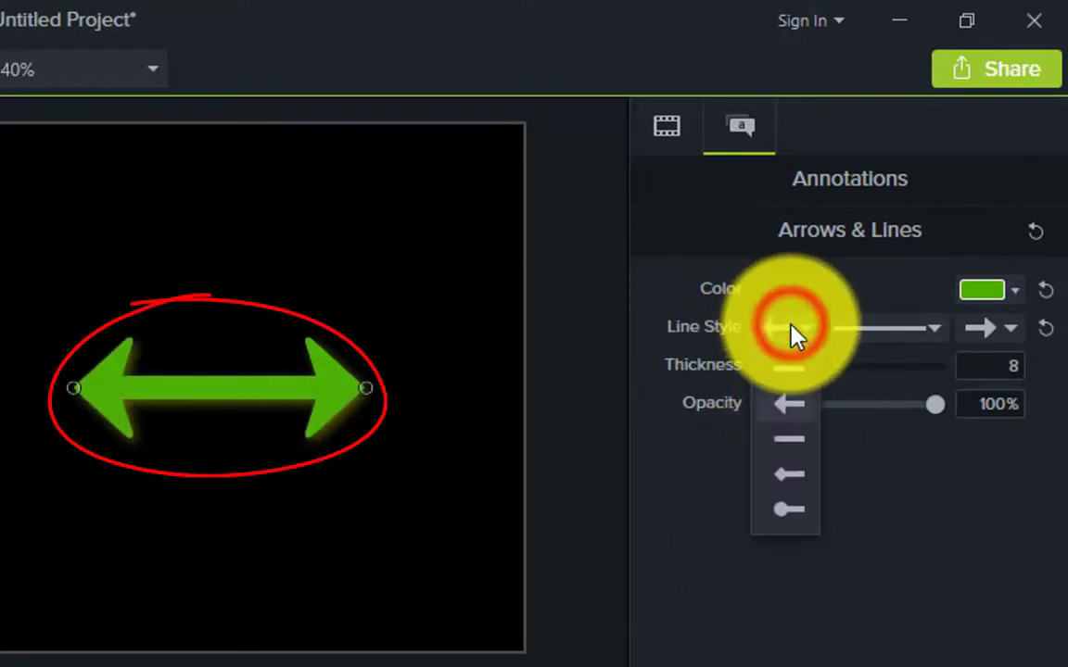
click(790, 515)
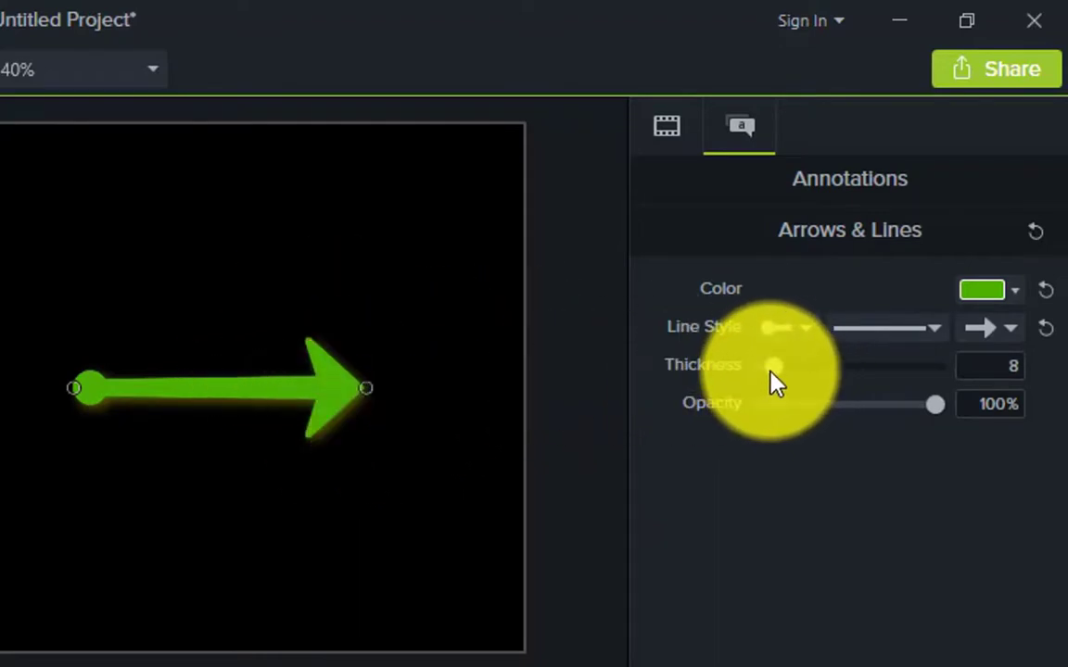
Set the arrow's thickness to 9, lower its opacity and restore it to 100%.
mouse_move(773, 371)
mouse_down()
mouse_move(810, 372)
mouse_move(776, 372)
mouse_up()
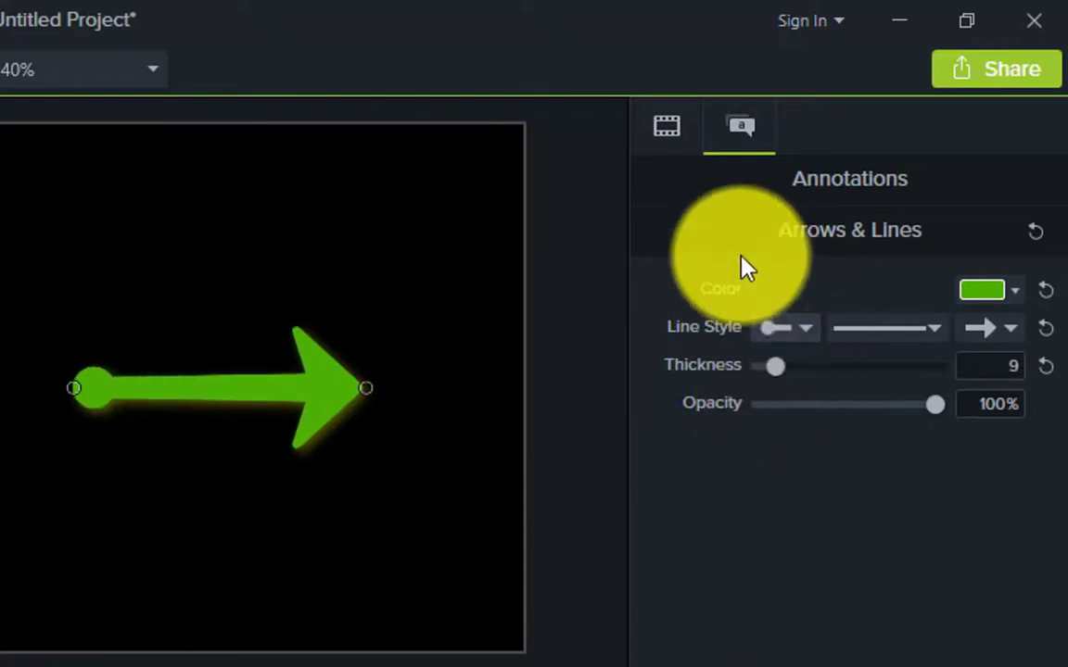
click(886, 404)
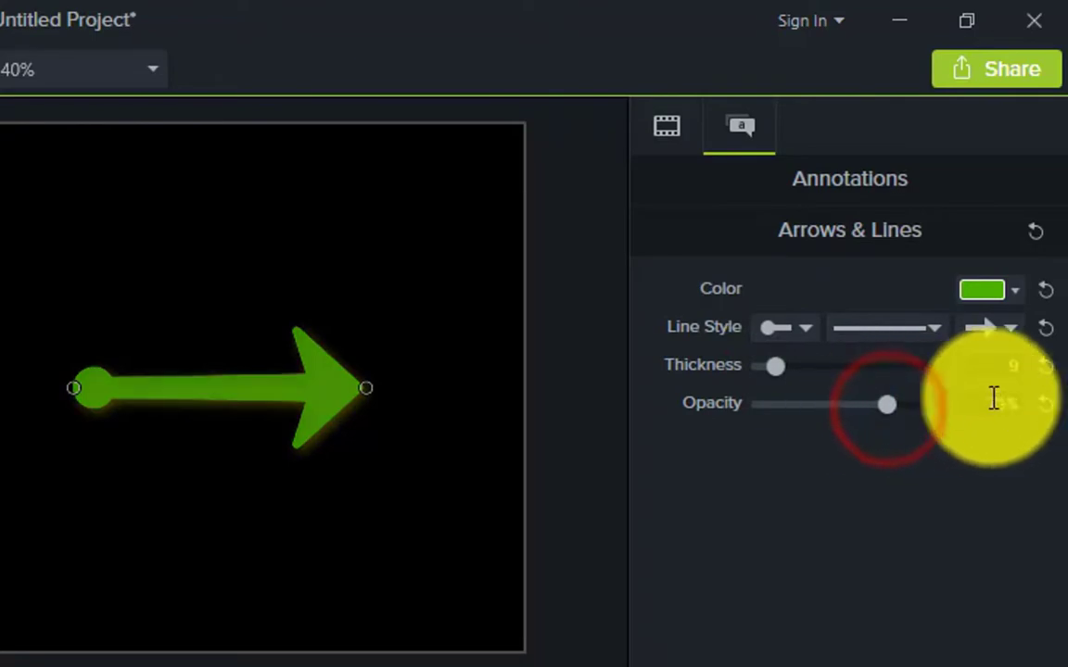
click(903, 409)
click(939, 407)
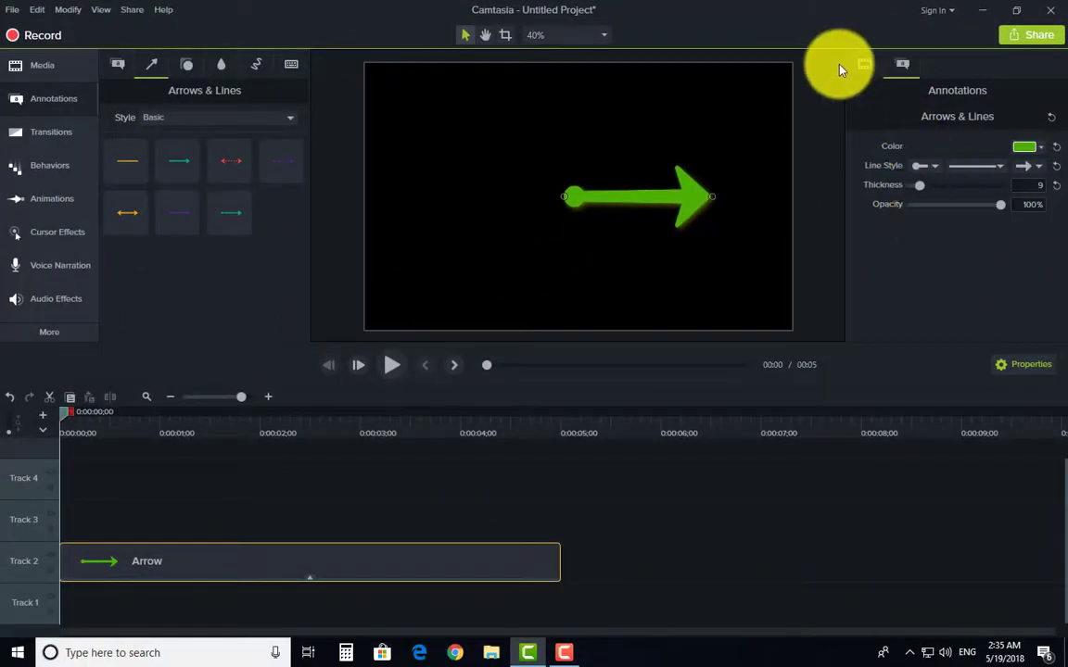
Return to the arrow's visual properties and delete the arrow from Track 2.
click(860, 64)
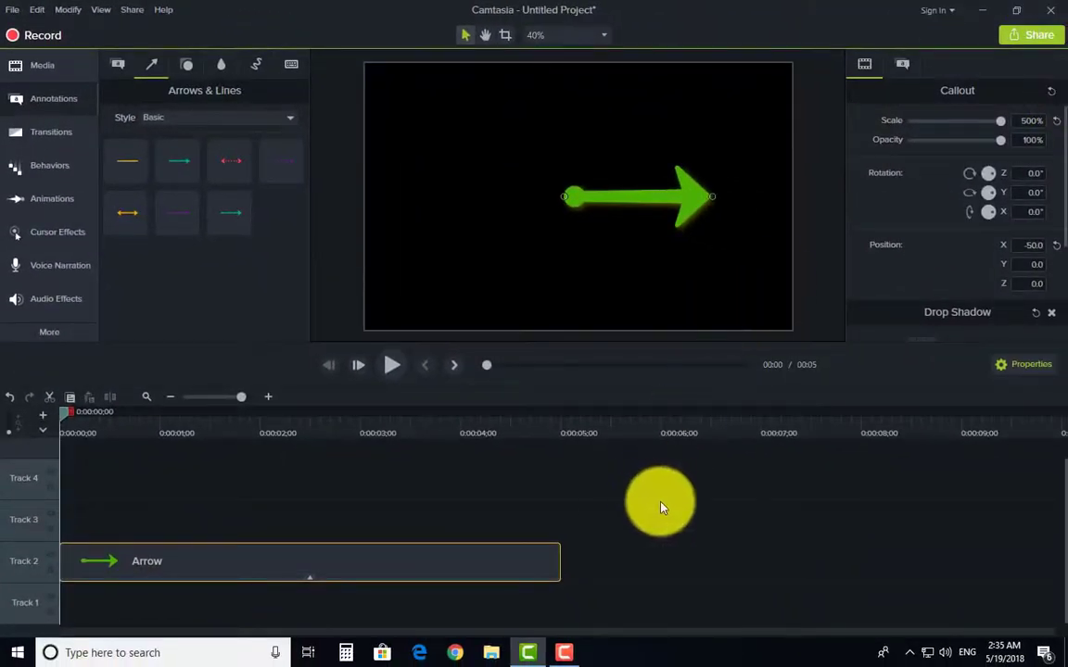
drag(684, 467, 397, 620)
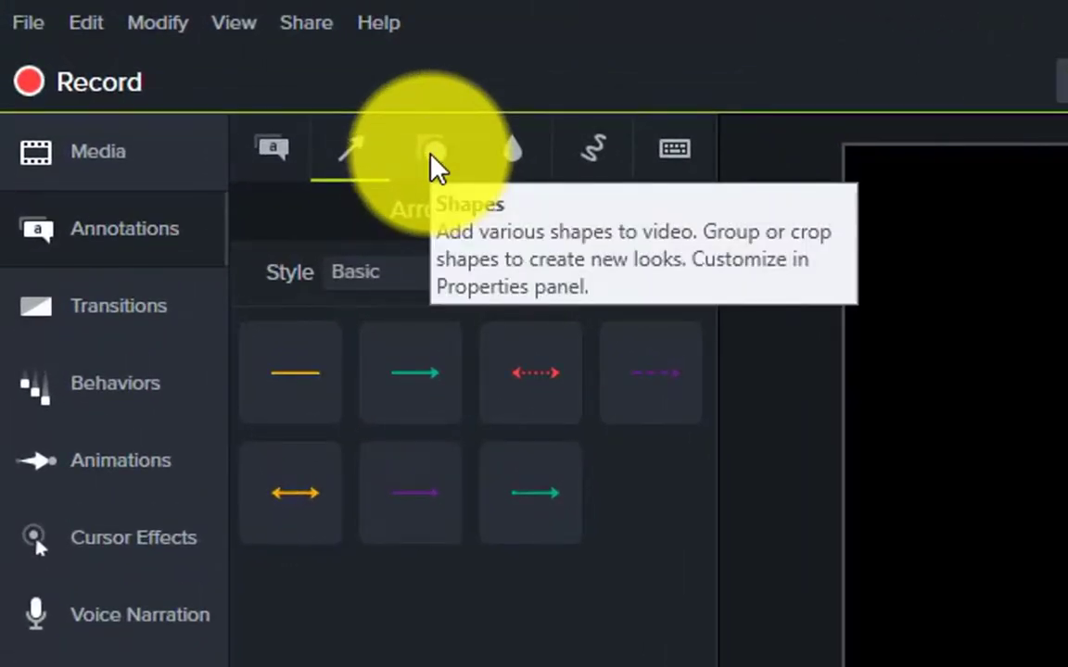
Switch to the shape annotations, show all styles and browse the available shapes.
click(434, 158)
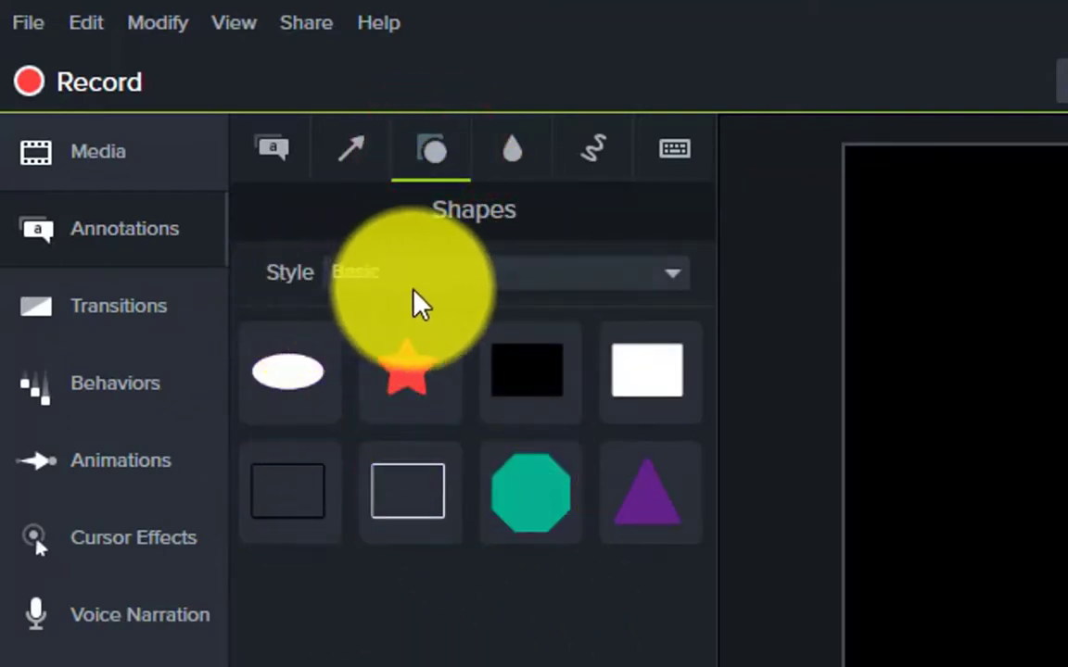
click(461, 281)
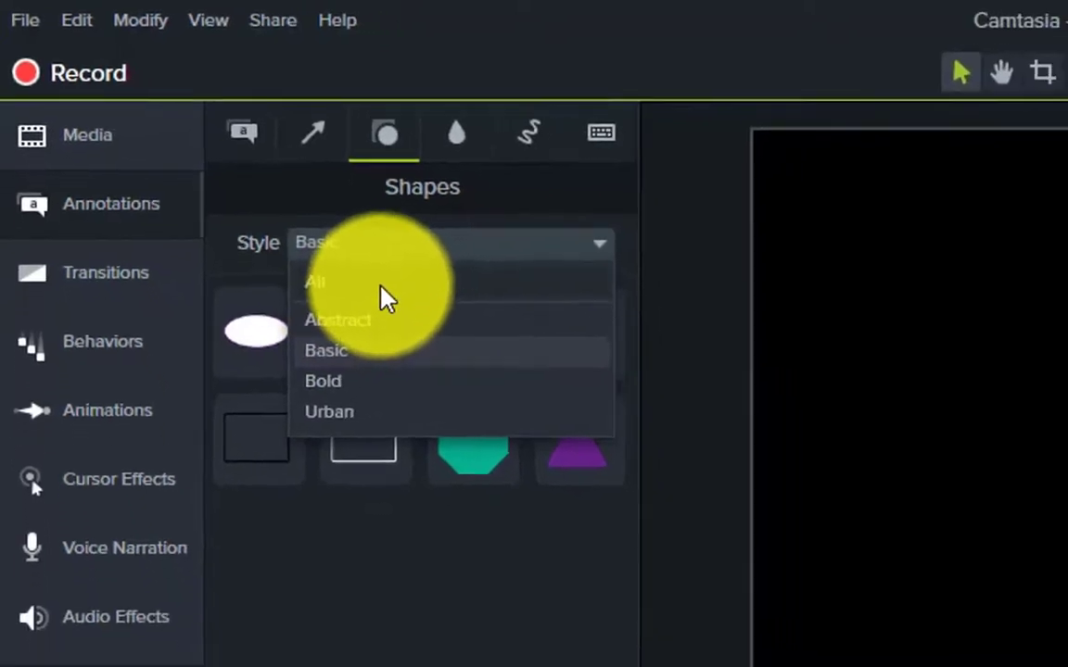
click(373, 283)
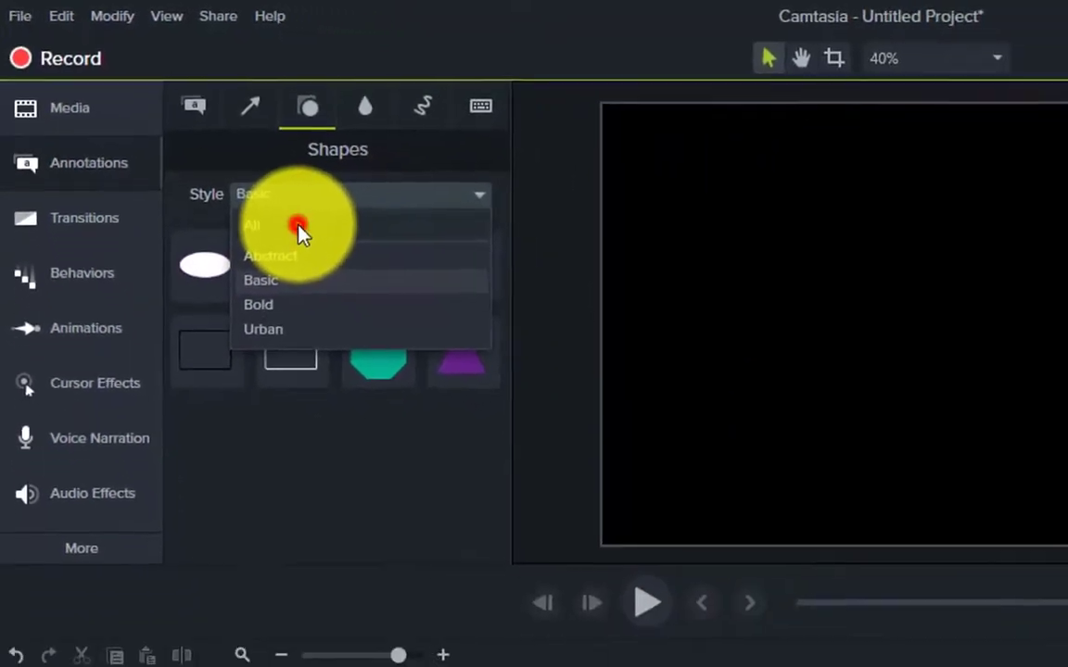
scroll(442, 389, down, 3)
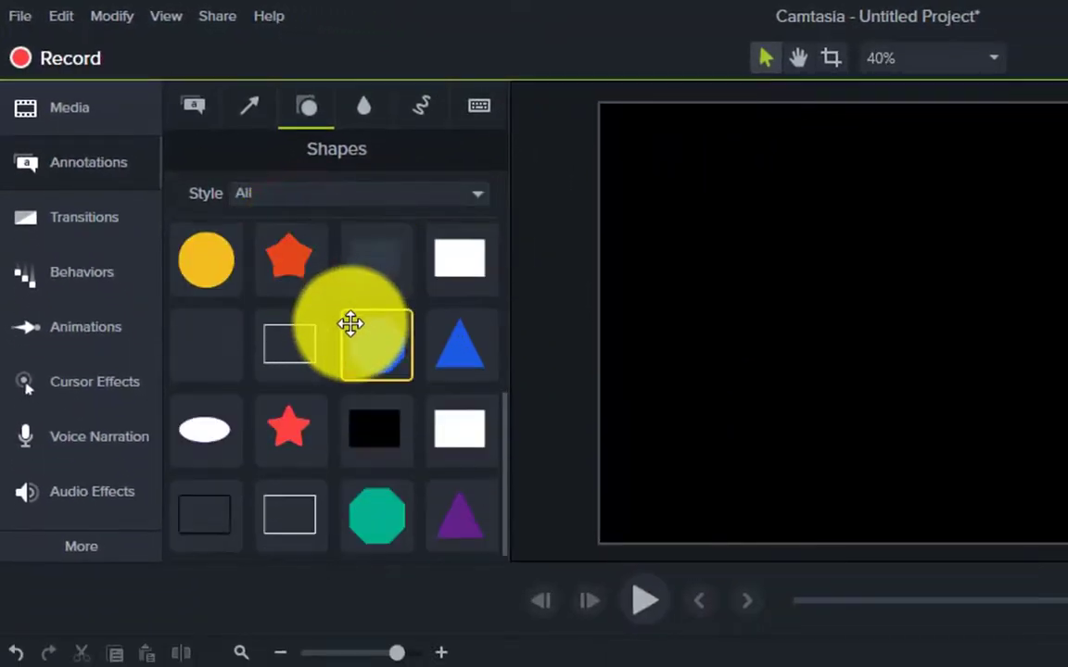
scroll(350, 322, up, 3)
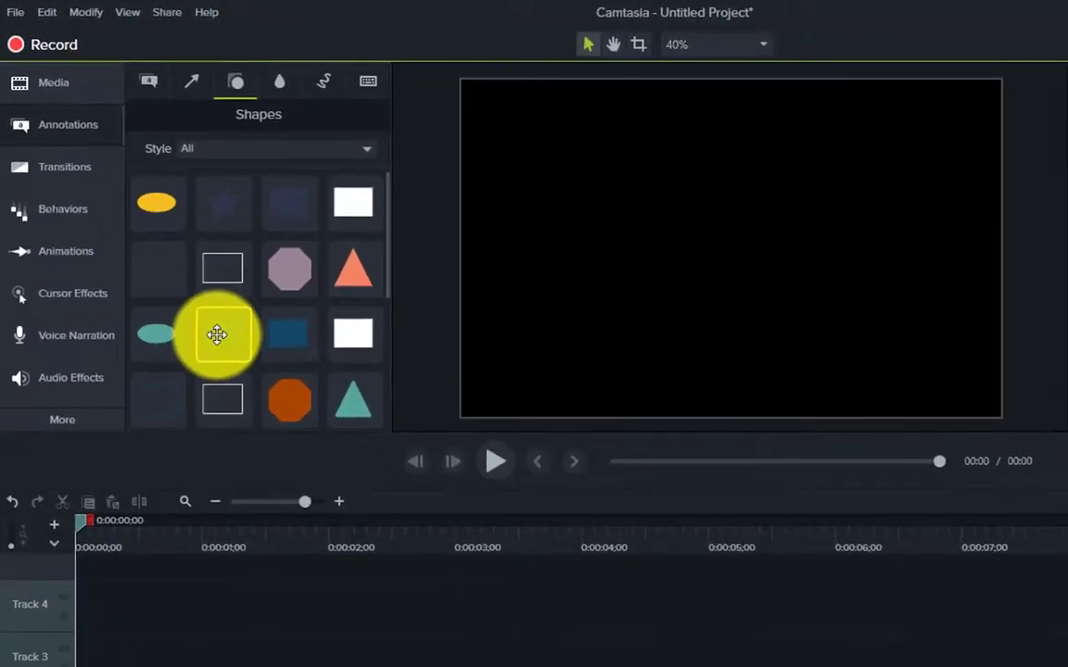
Add the dark blue star at the start of Track 2, preview it and select it on the canvas.
drag(217, 334, 12, 545)
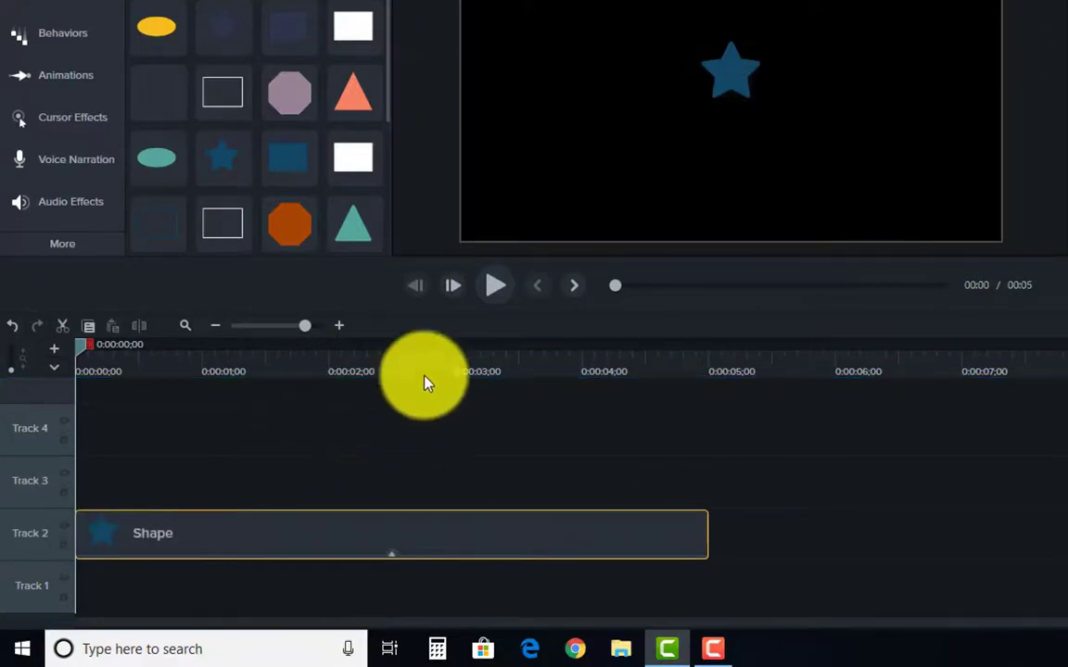
key(space)
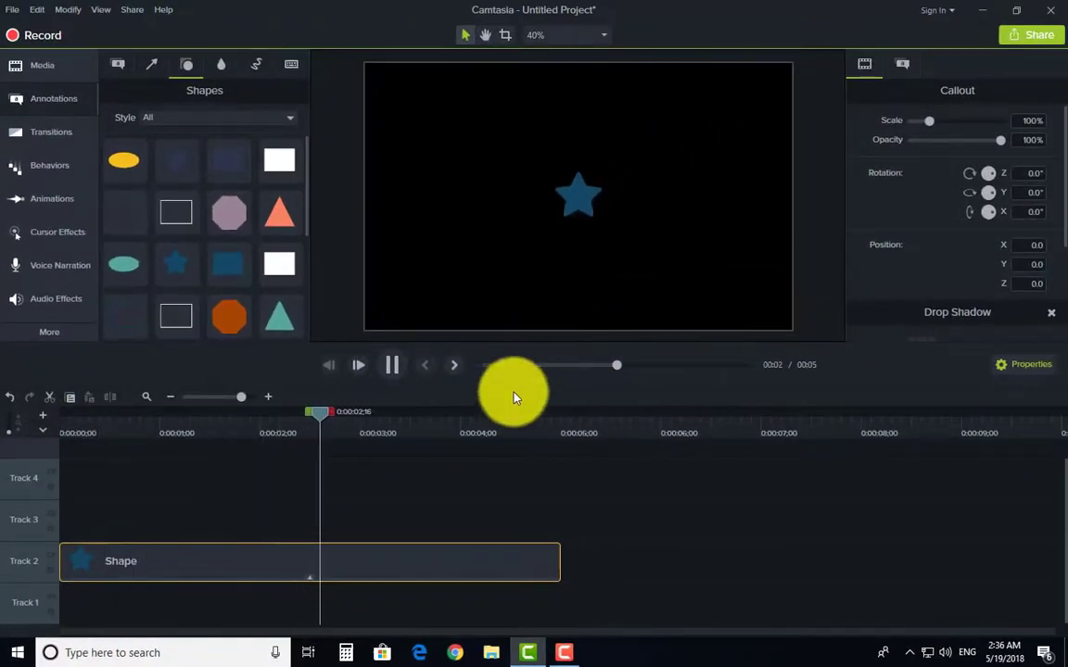
click(584, 197)
drag(355, 414, 265, 414)
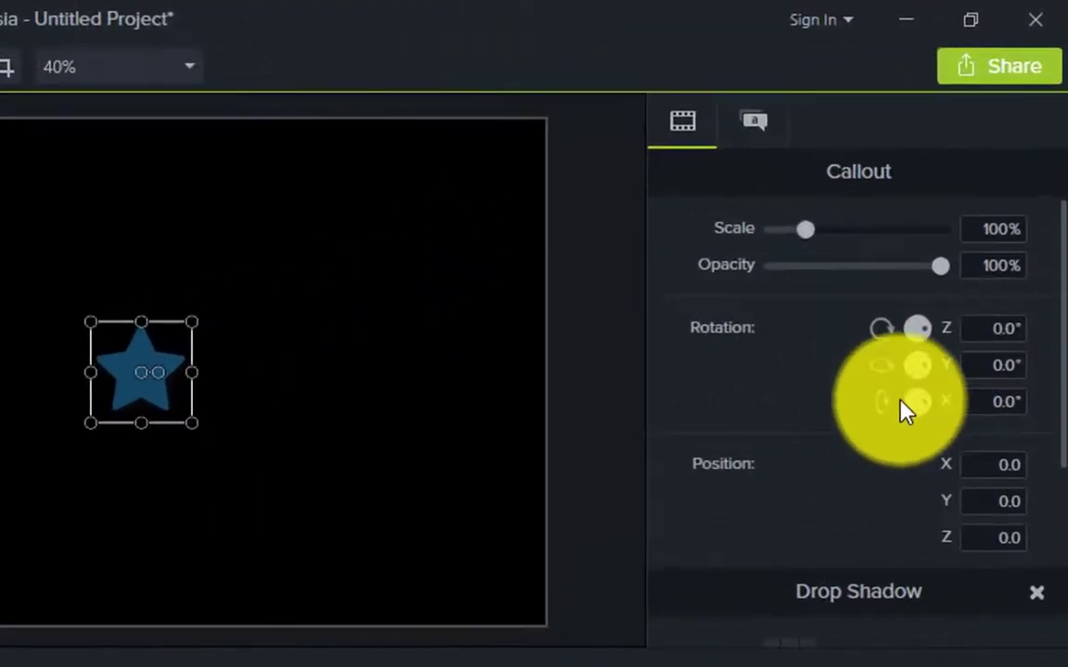
Examine the star's scale, rotation, position and drop shadow settings, and its shape, fill and outline properties.
scroll(979, 217, down, 3)
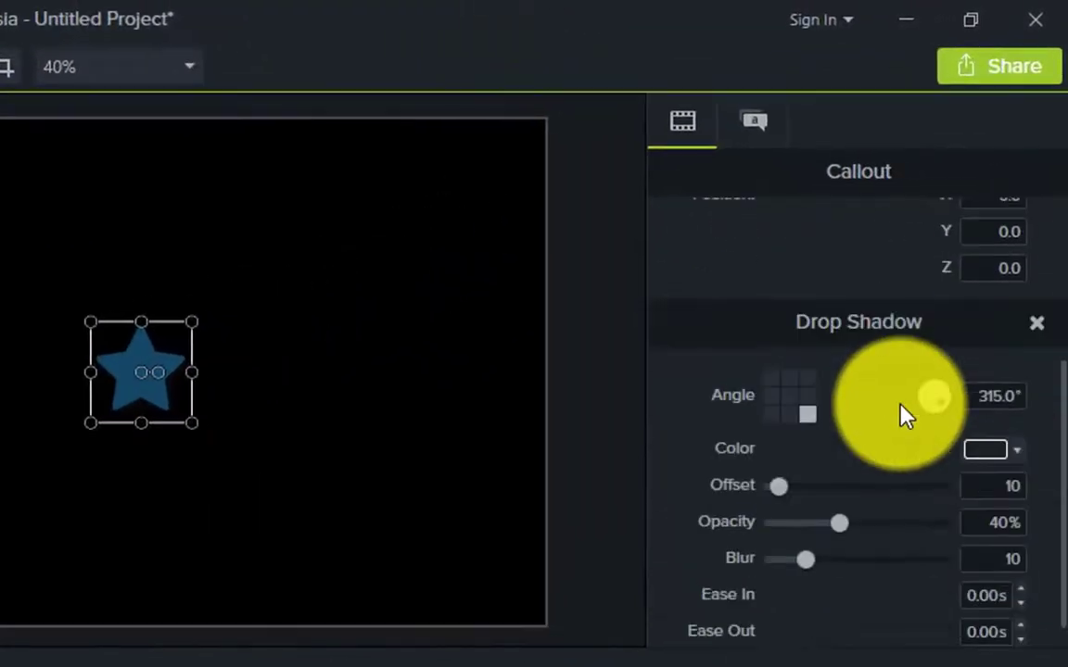
scroll(981, 217, up, 3)
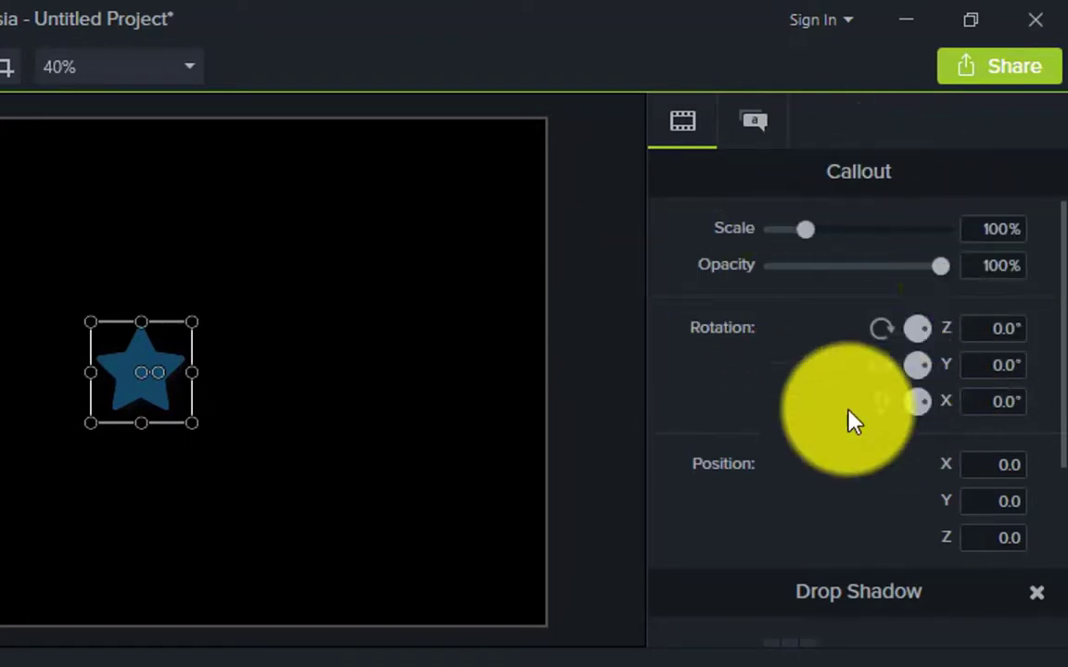
scroll(847, 357, down, 3)
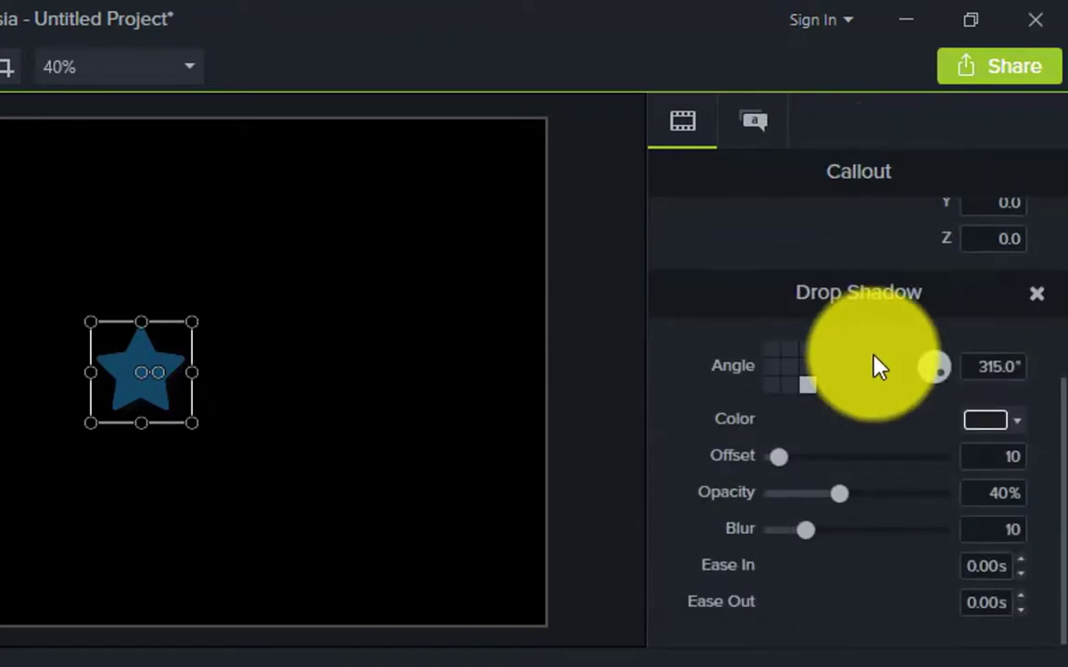
scroll(876, 366, up, 3)
scroll(880, 370, down, 3)
scroll(894, 350, up, 3)
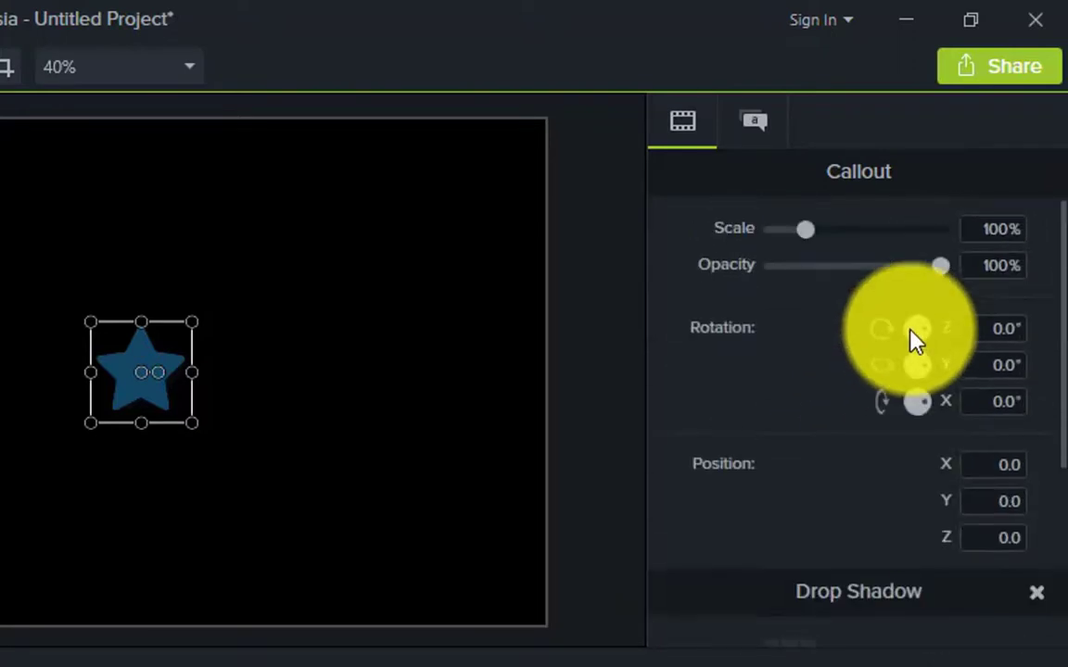
click(754, 132)
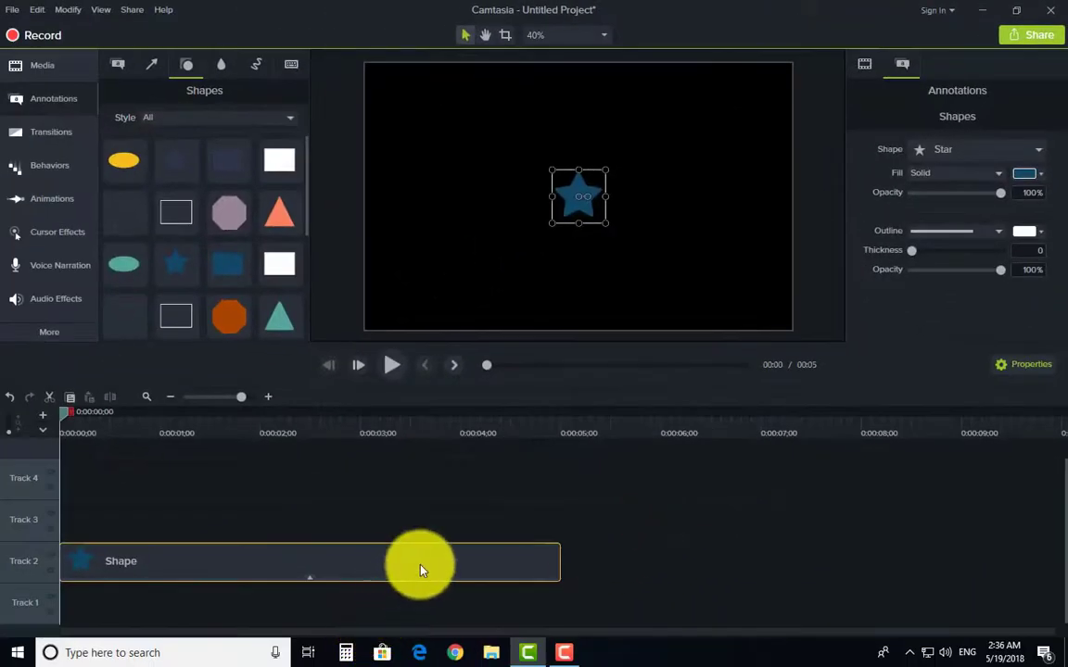
Delete the star from Track 2 and browse the full set of shapes again.
key(Delete)
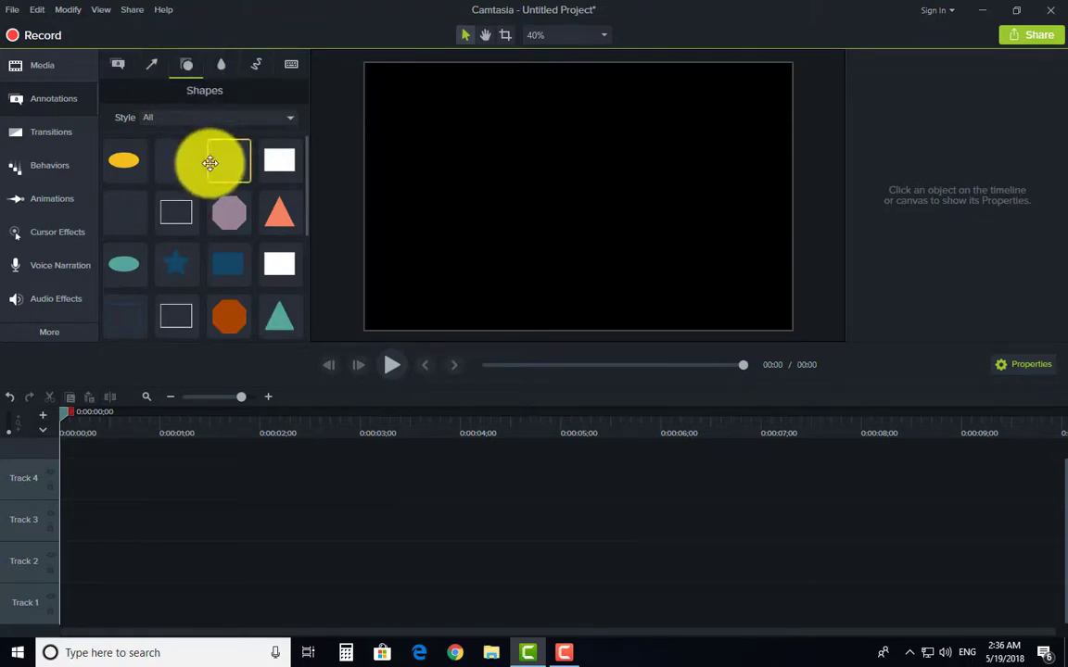
scroll(223, 222, down, 3)
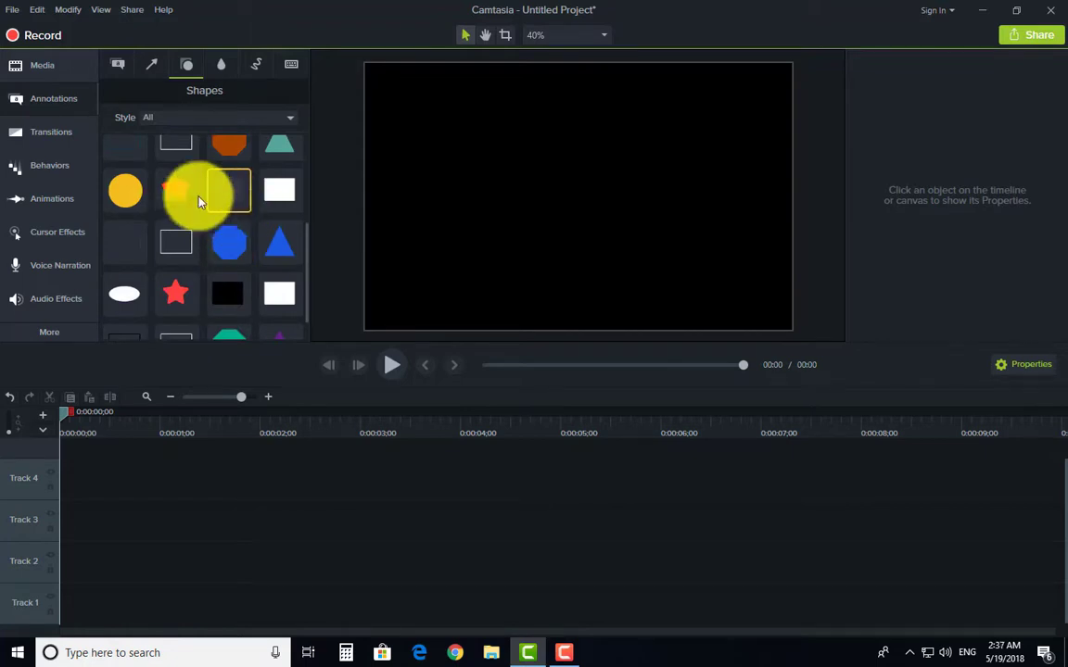
scroll(278, 232, up, 1)
scroll(250, 236, down, 1)
scroll(236, 239, up, 4)
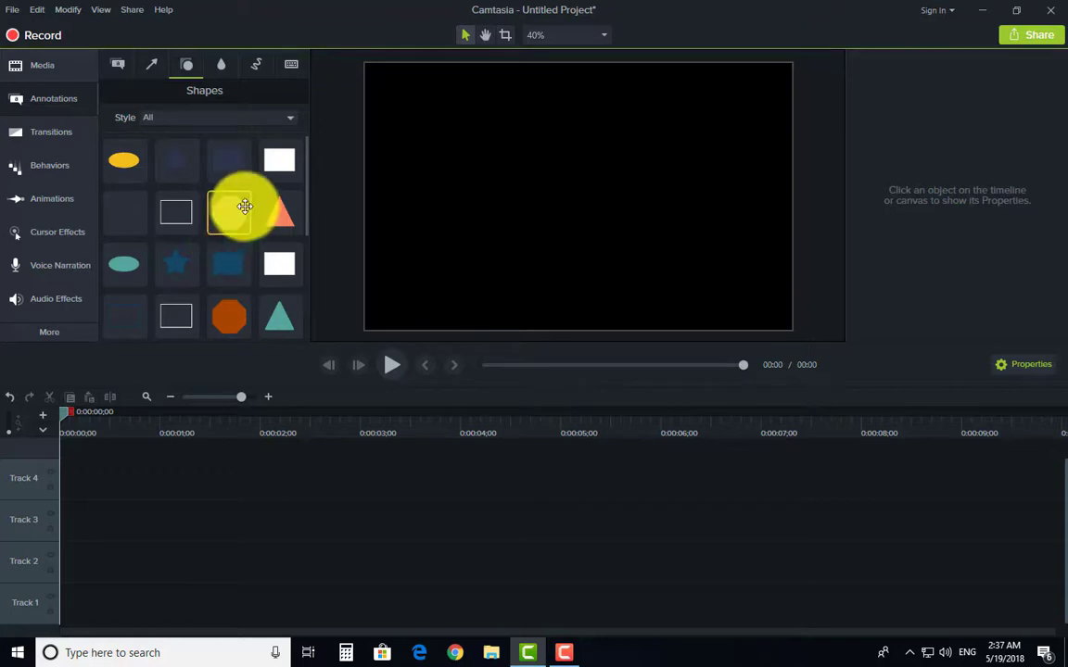
Filter the shapes to the Basic style and switch to the Blur & Highlight annotations.
click(209, 117)
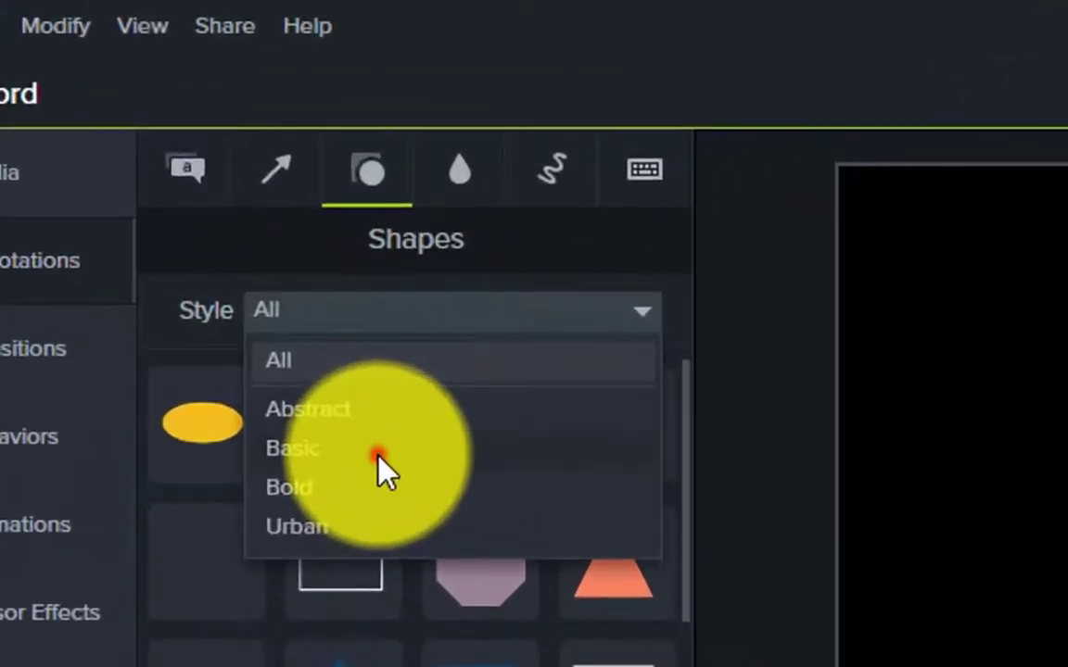
click(318, 362)
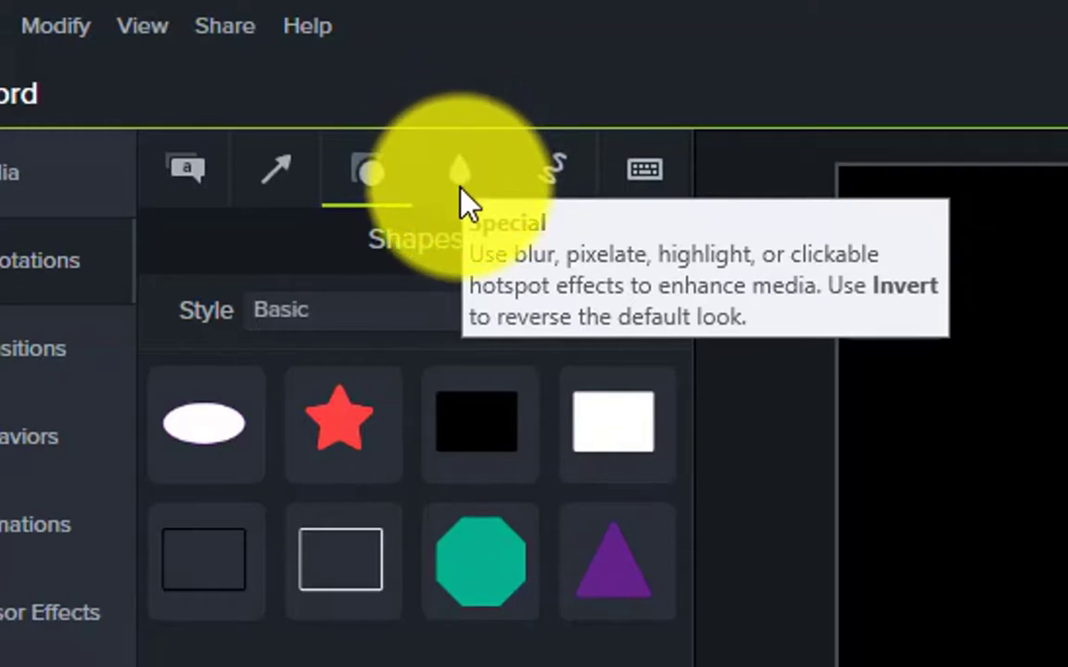
click(461, 188)
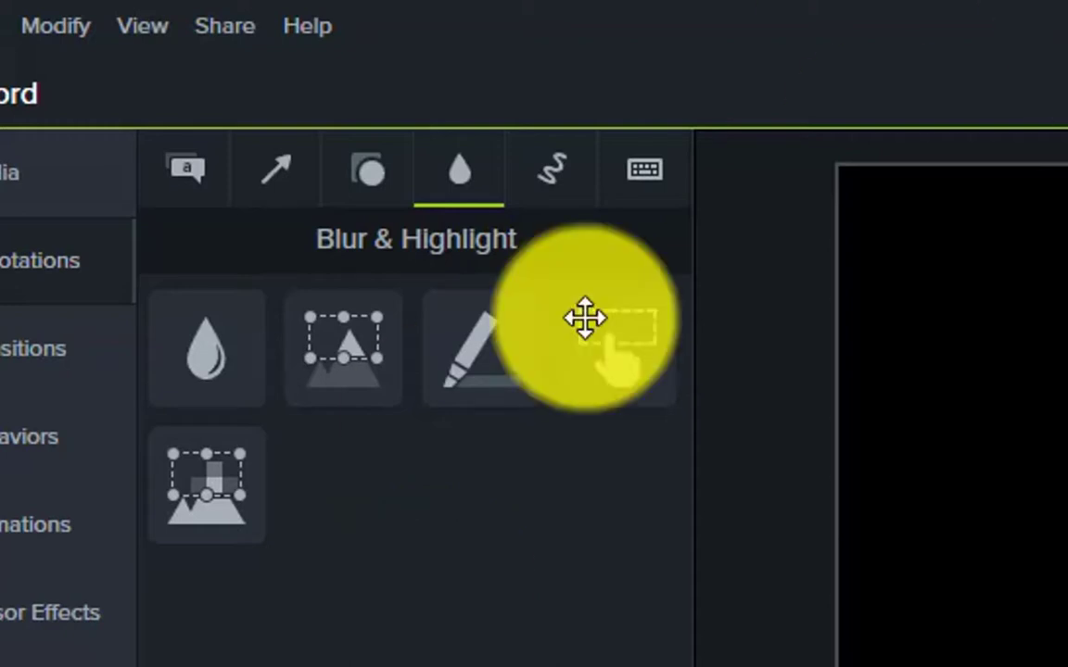
click(602, 542)
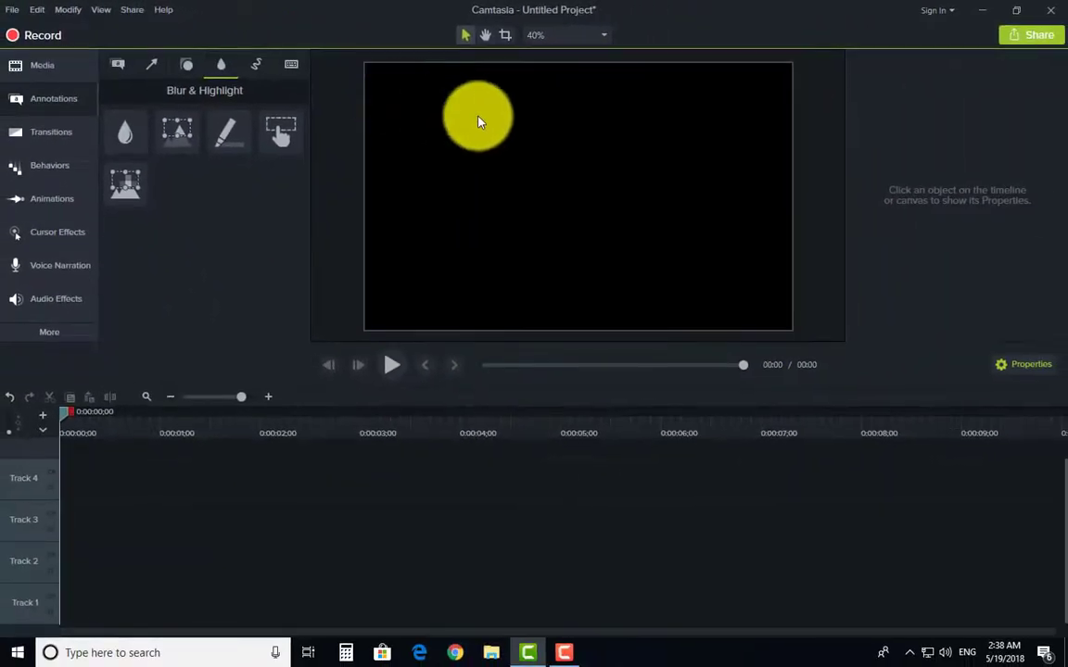
Add Test Clip.mp4 to the start of Track 2, preview it, and move the playhead to the Google search results at 0:00:28;09.
click(61, 67)
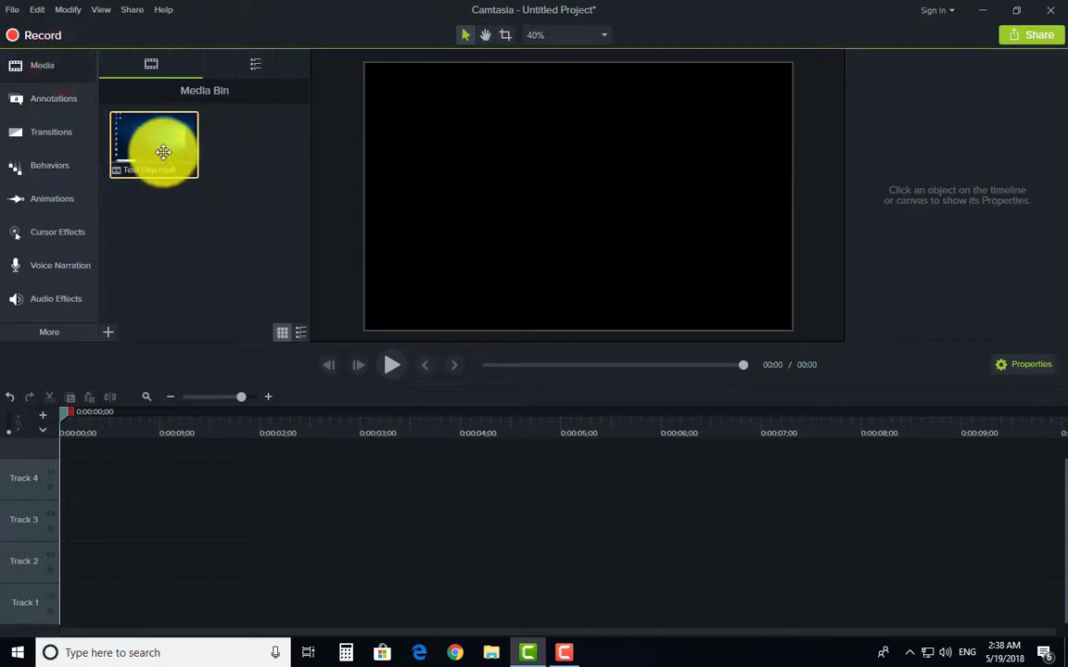
drag(162, 141, 35, 564)
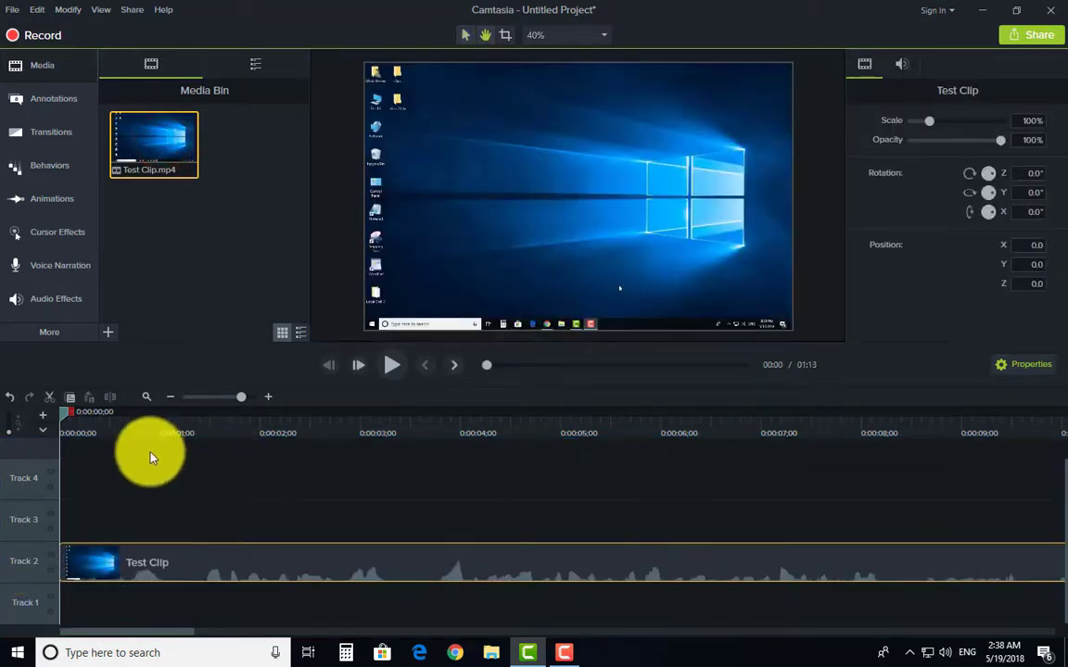
key(space)
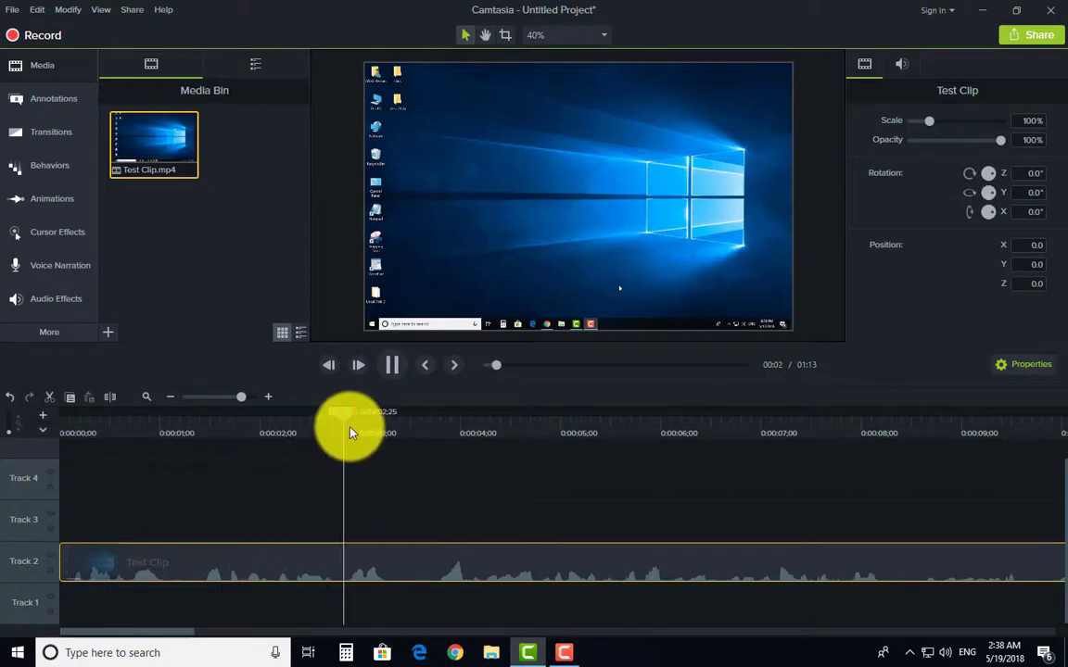
key(space)
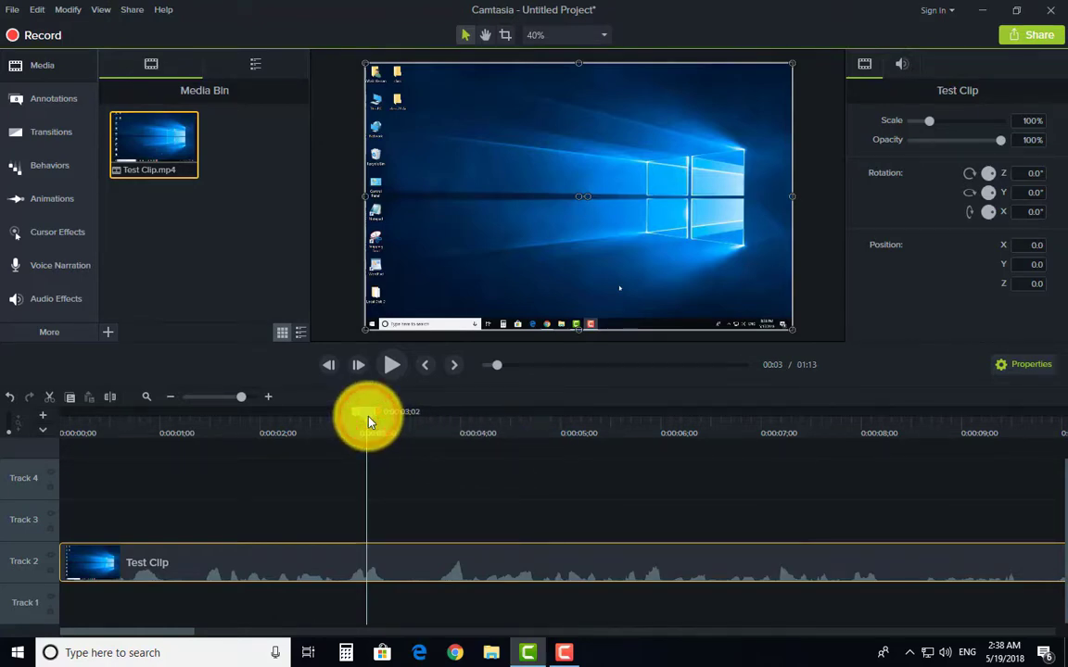
drag(368, 421, 553, 464)
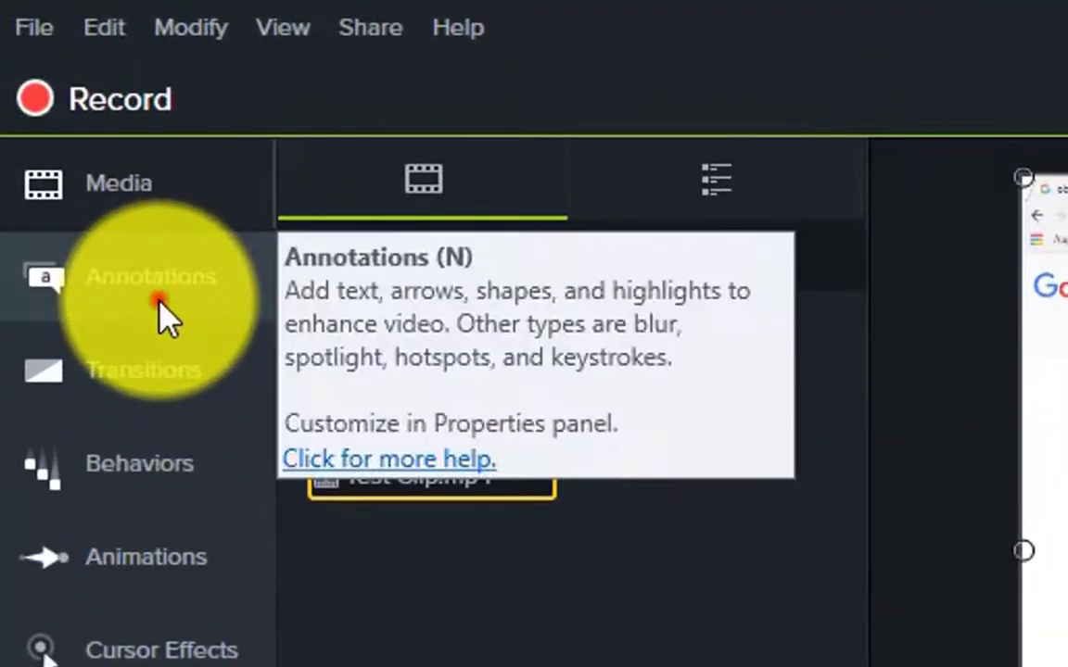
Add a Blur annotation to Track 3 above the Test Clip, spanning the playhead.
click(57, 108)
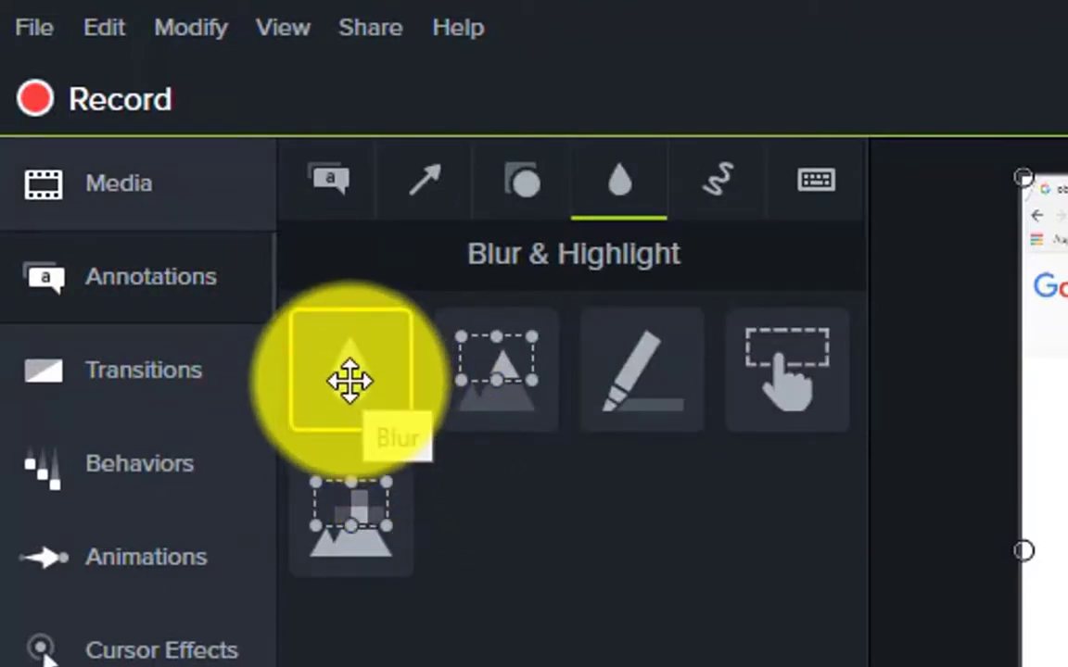
drag(343, 370, 696, 666)
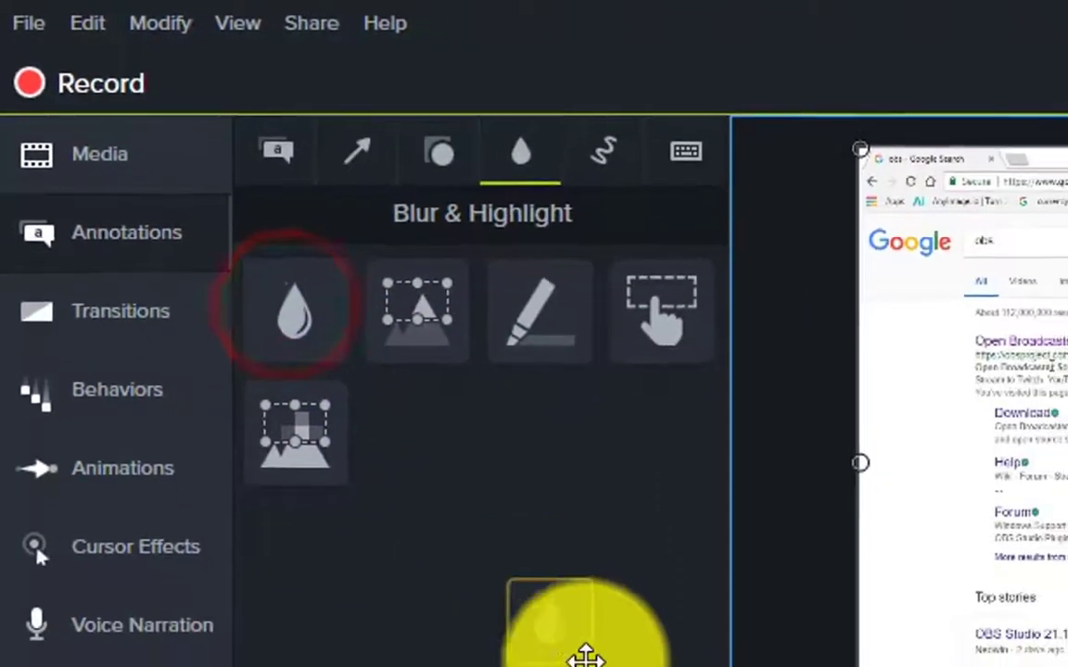
drag(586, 656, 1067, 666)
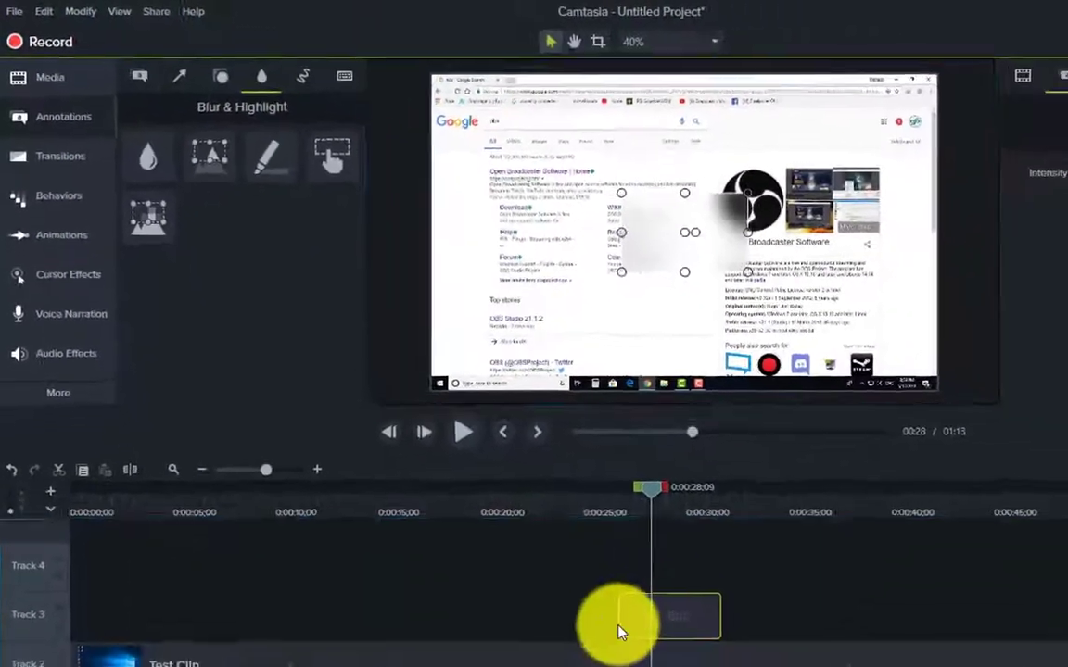
drag(619, 632, 621, 632)
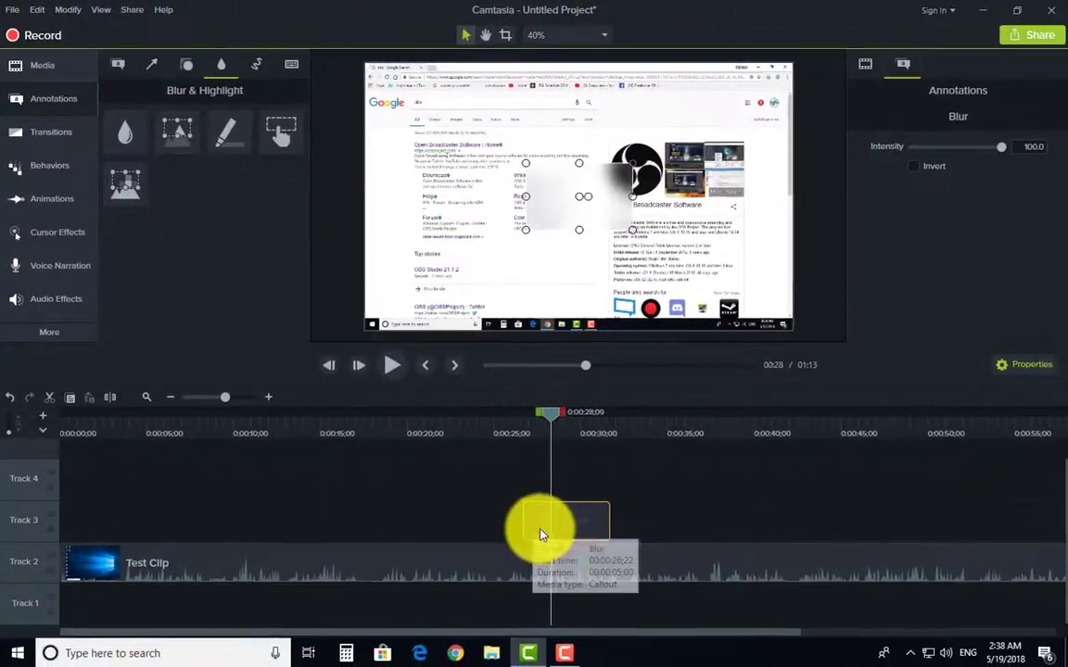
Scrub the playhead from before the blur clip back into it, stopping at 0:00:29;00, to preview the effect.
drag(550, 417, 464, 417)
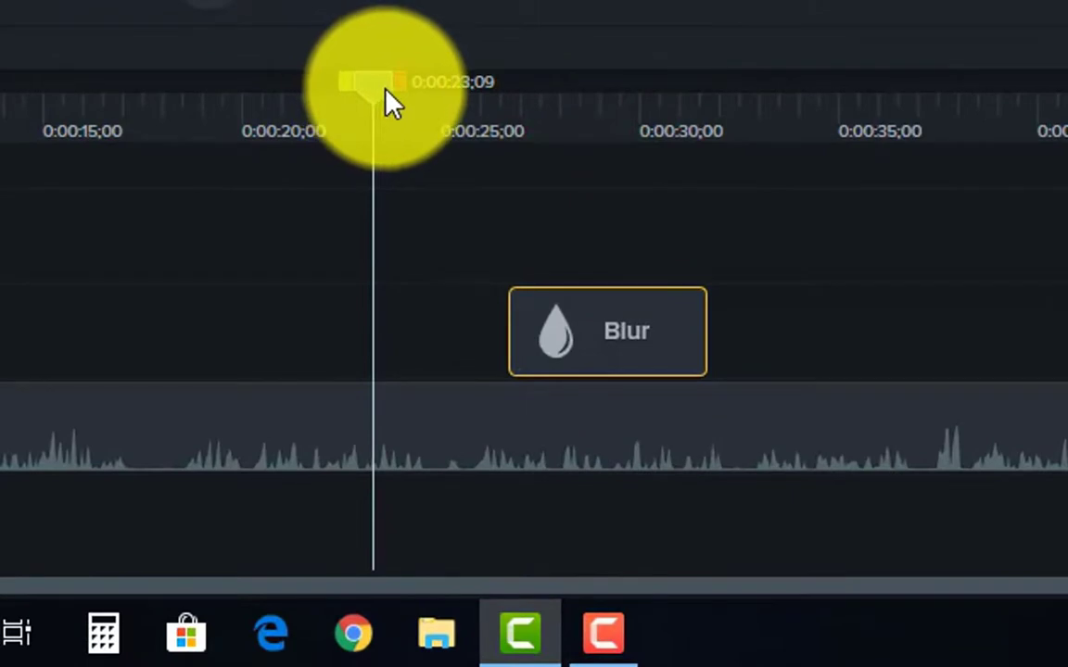
click(380, 90)
drag(375, 91, 417, 129)
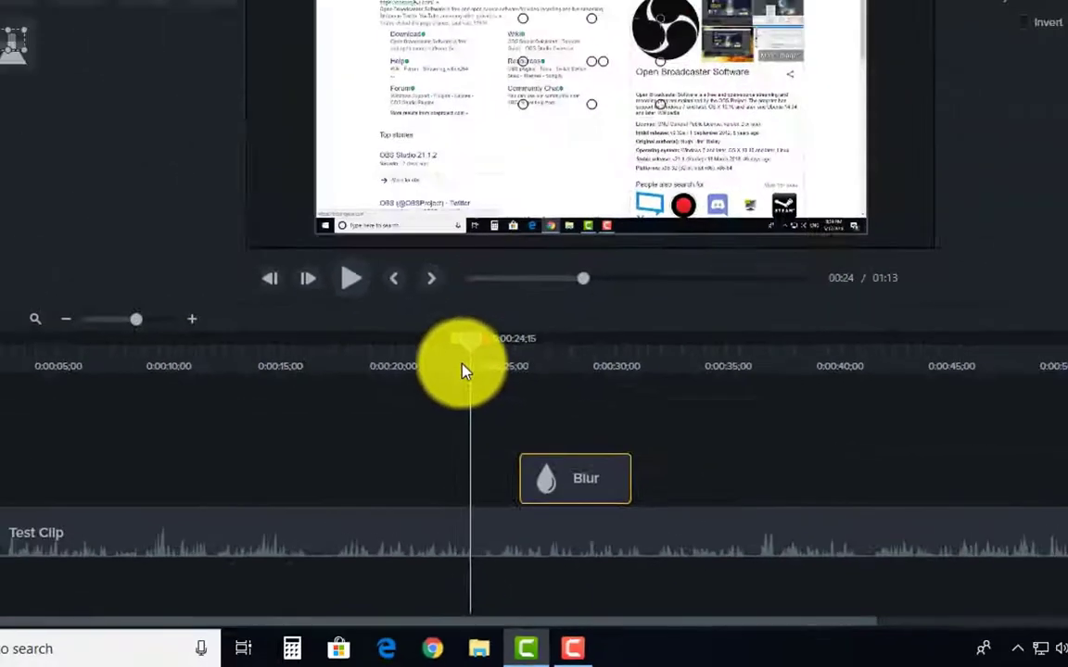
drag(464, 370, 571, 377)
drag(562, 441, 563, 442)
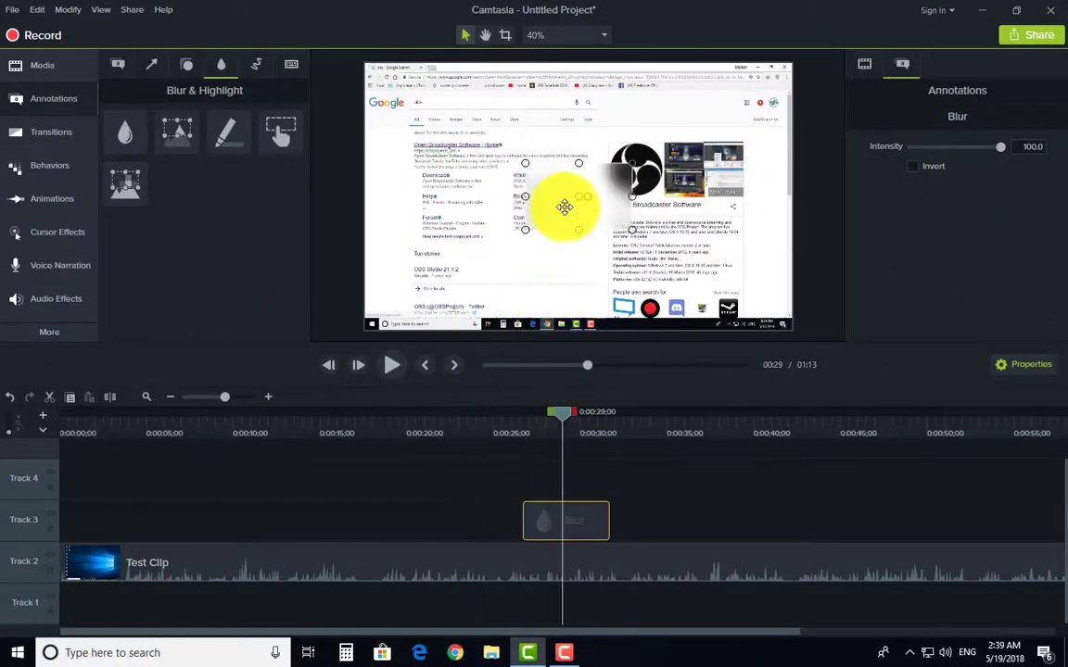
Reposition the blur over the OBS logo and the first search result on the canvas, and enlarge it to cover most of the page.
mouse_move(563, 203)
mouse_down()
mouse_move(510, 248)
mouse_move(497, 238)
mouse_move(508, 150)
mouse_move(452, 165)
mouse_move(500, 197)
mouse_move(481, 152)
mouse_move(487, 195)
mouse_move(541, 191)
mouse_move(583, 169)
mouse_move(615, 168)
mouse_move(579, 181)
mouse_move(679, 164)
mouse_up()
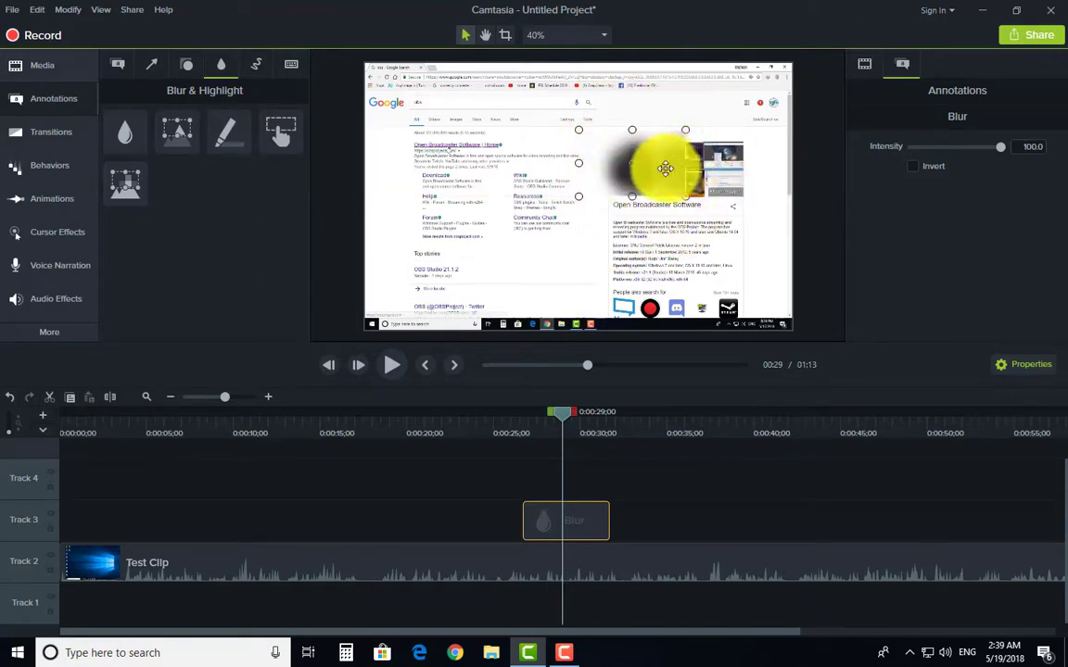
mouse_move(635, 179)
mouse_down()
mouse_move(541, 195)
mouse_move(476, 189)
mouse_up()
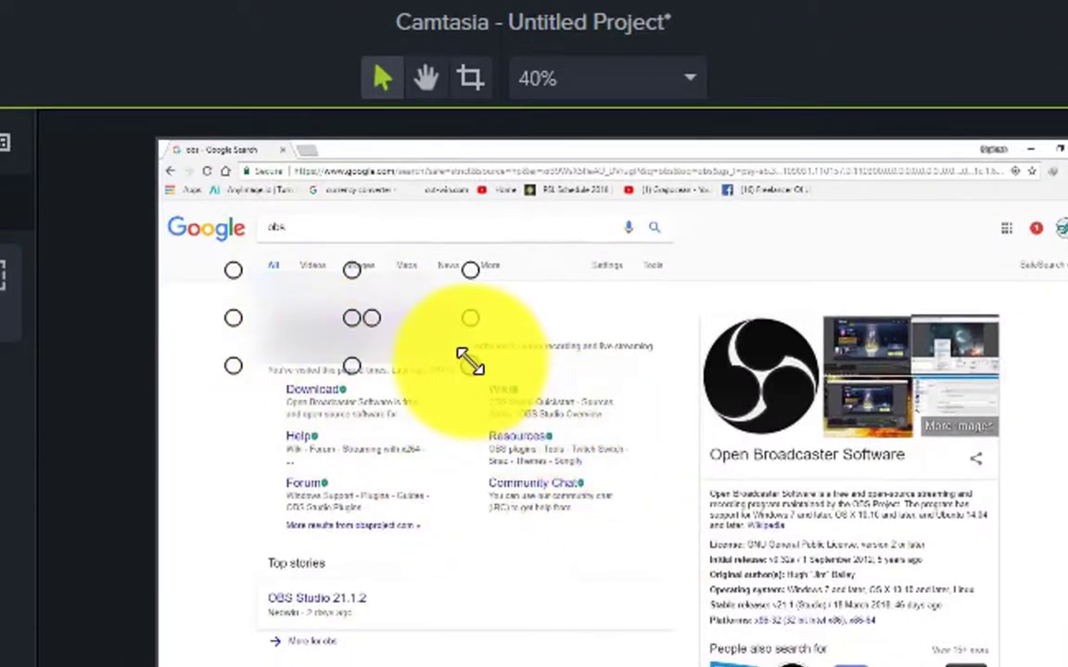
mouse_move(468, 362)
mouse_down()
mouse_move(524, 409)
mouse_move(938, 660)
mouse_move(1028, 666)
mouse_up()
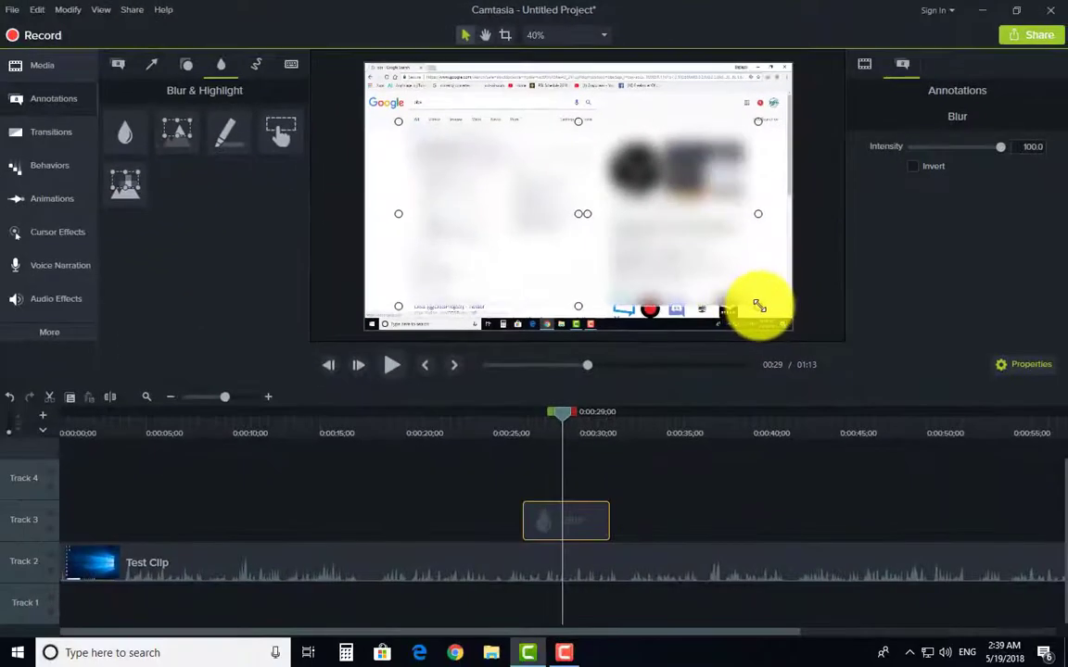
drag(758, 306, 762, 307)
mouse_move(647, 207)
mouse_down()
mouse_move(670, 197)
mouse_move(646, 209)
mouse_up()
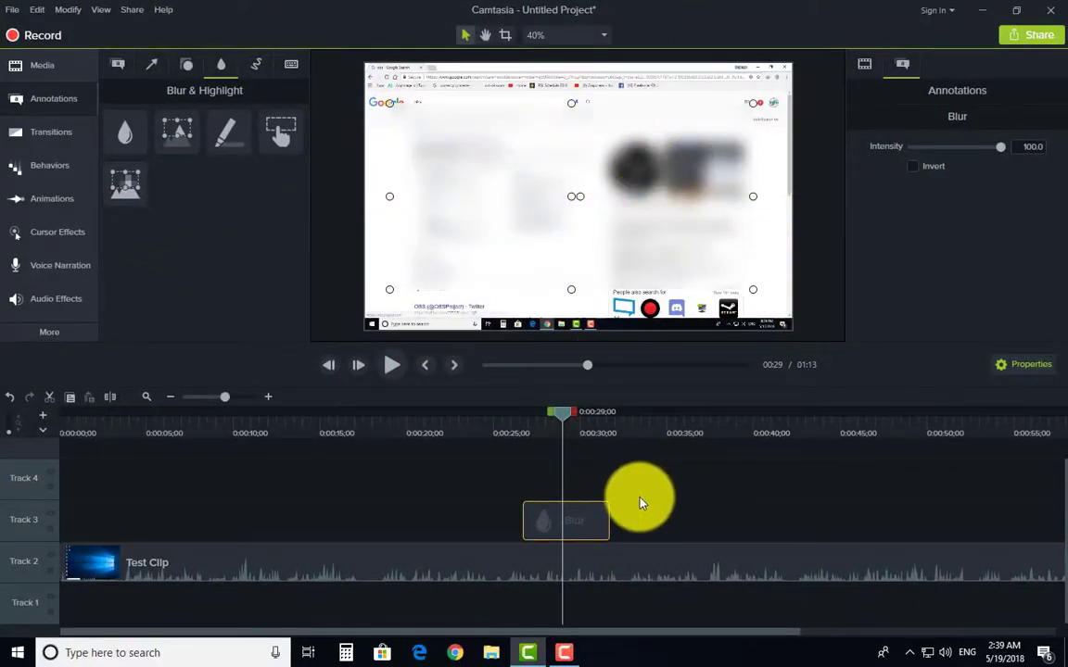
Shift the blur clip along Track 3 so it starts at 0:00:27;07.
click(637, 499)
click(598, 517)
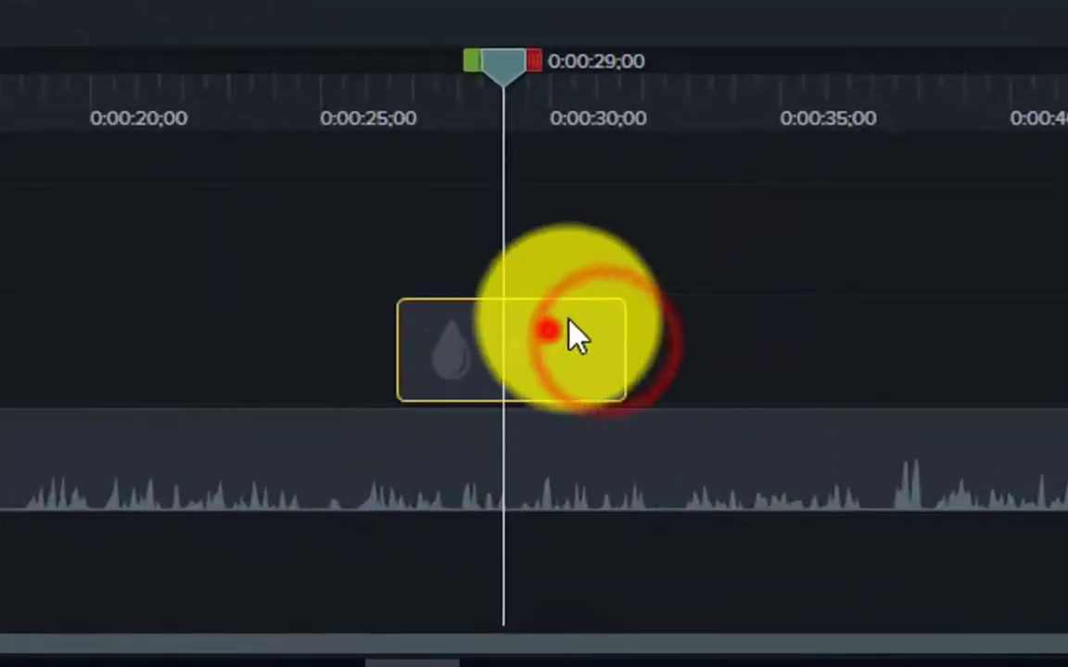
drag(576, 338, 568, 381)
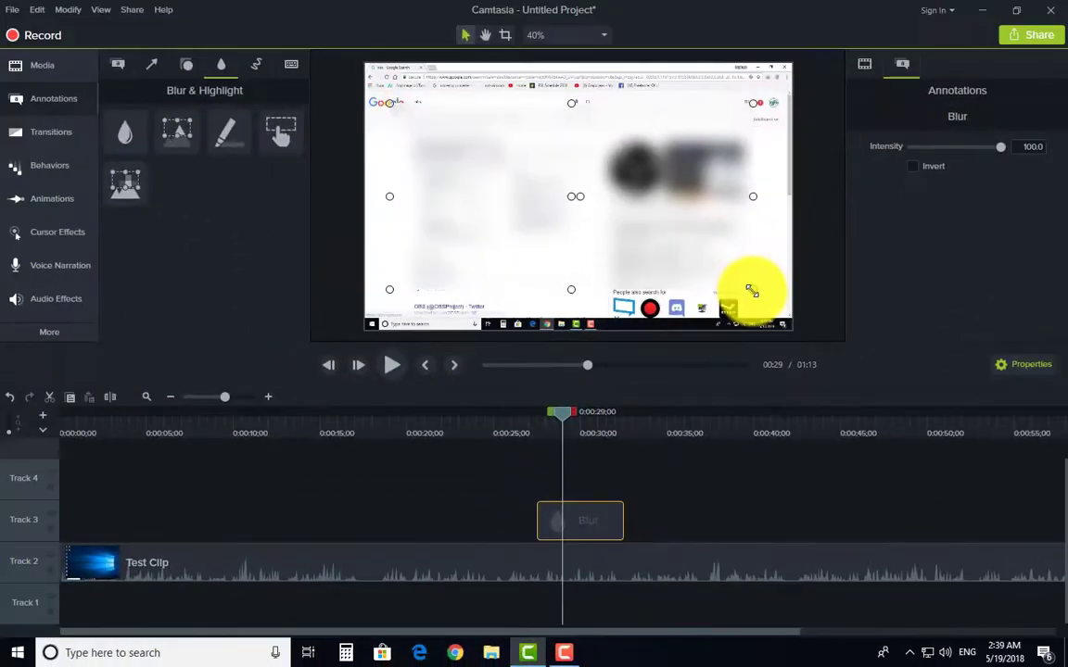
Shrink the blur to 136.1% scale, place it over the first search result, and select its clip on Track 3.
drag(750, 287, 537, 168)
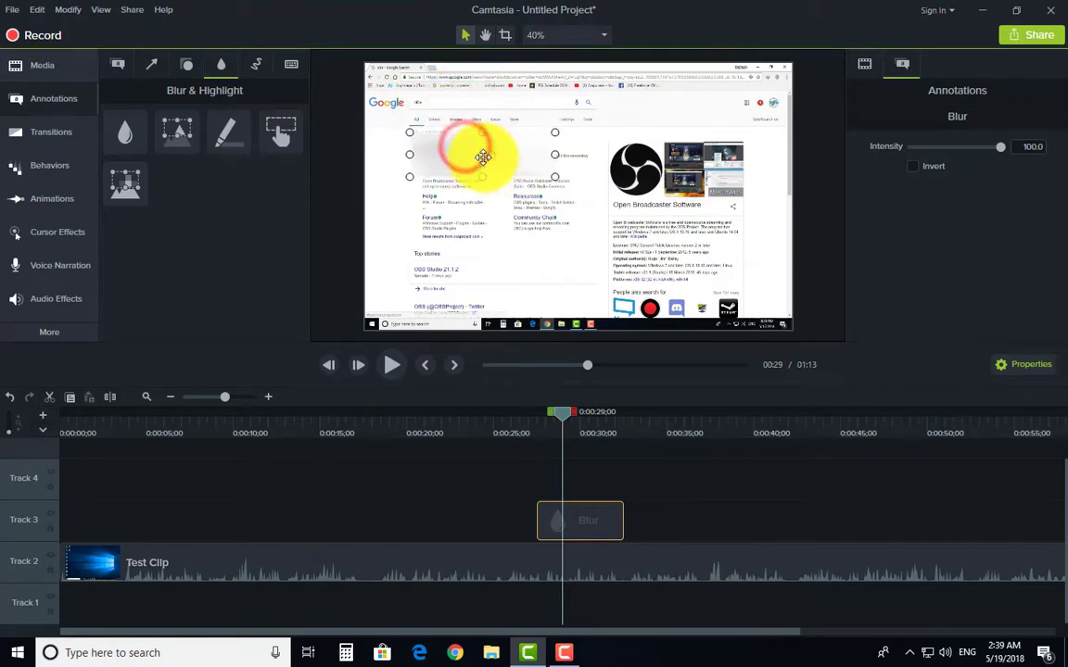
click(690, 497)
click(611, 522)
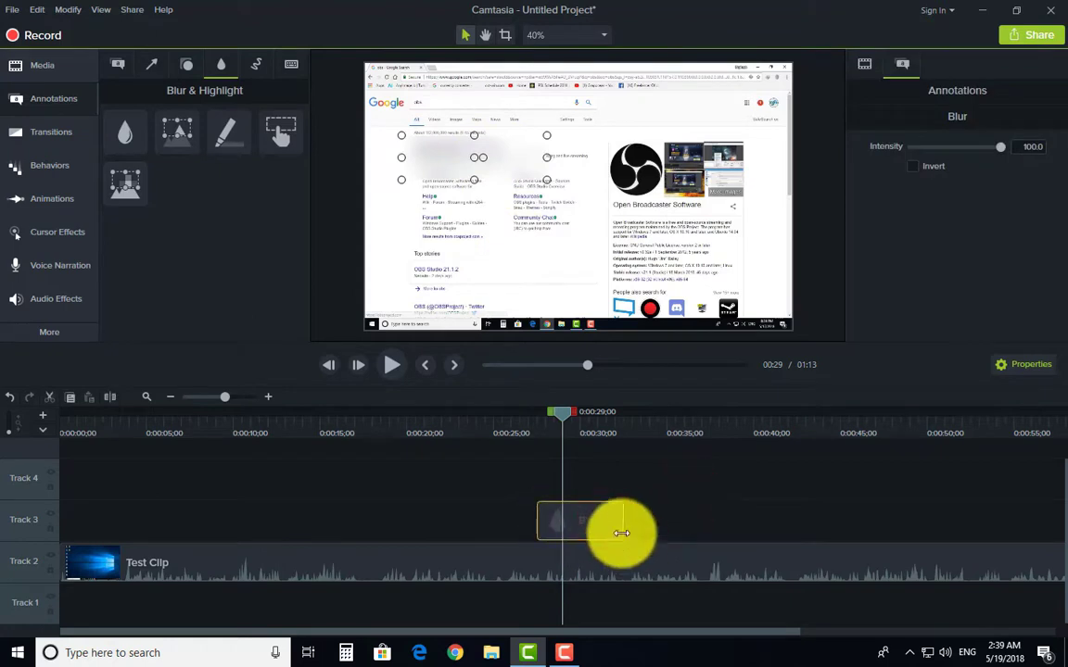
Try several durations for the blur clip by moving its end point, leaving it about 9 seconds long.
mouse_move(628, 507)
mouse_down()
mouse_move(600, 465)
mouse_move(622, 465)
mouse_move(620, 526)
mouse_up()
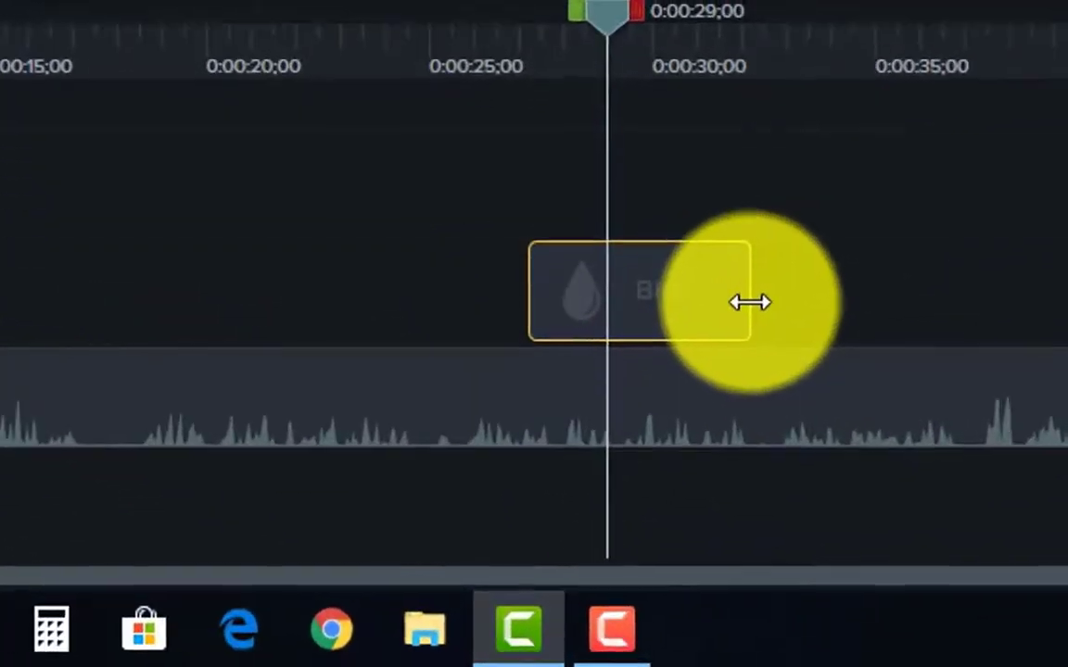
drag(750, 302, 1067, 304)
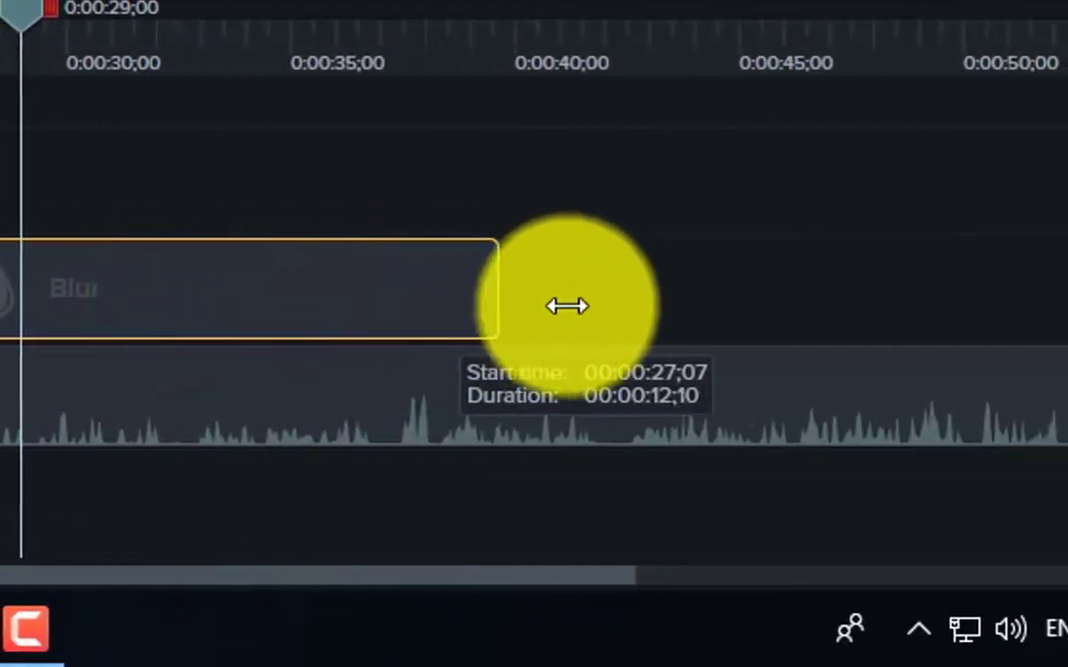
drag(566, 306, 852, 329)
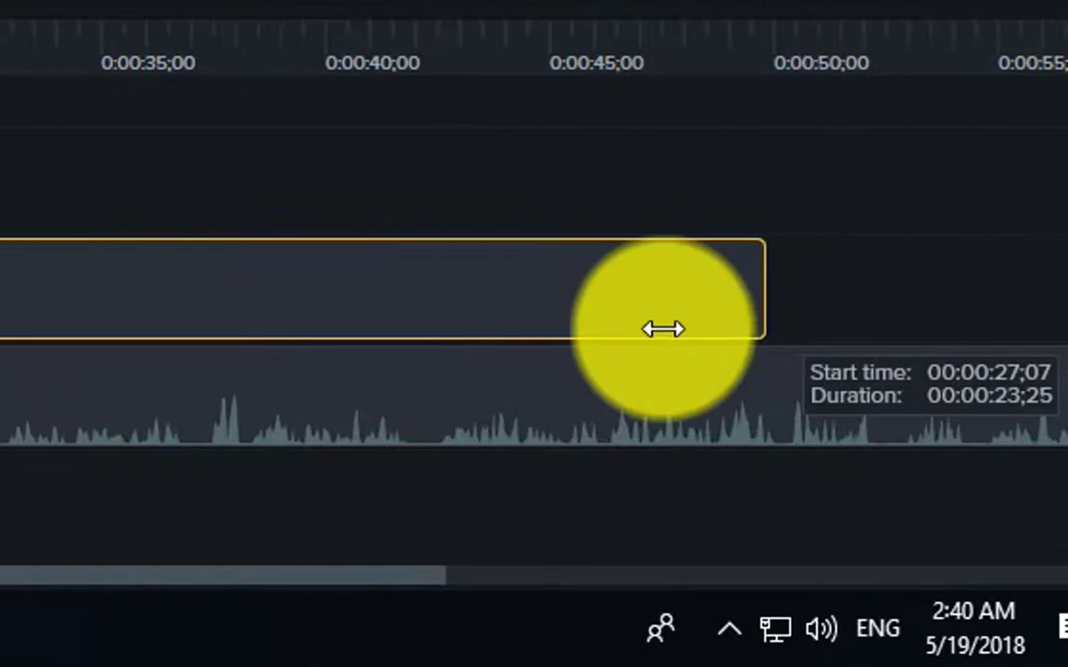
drag(662, 329, 559, 339)
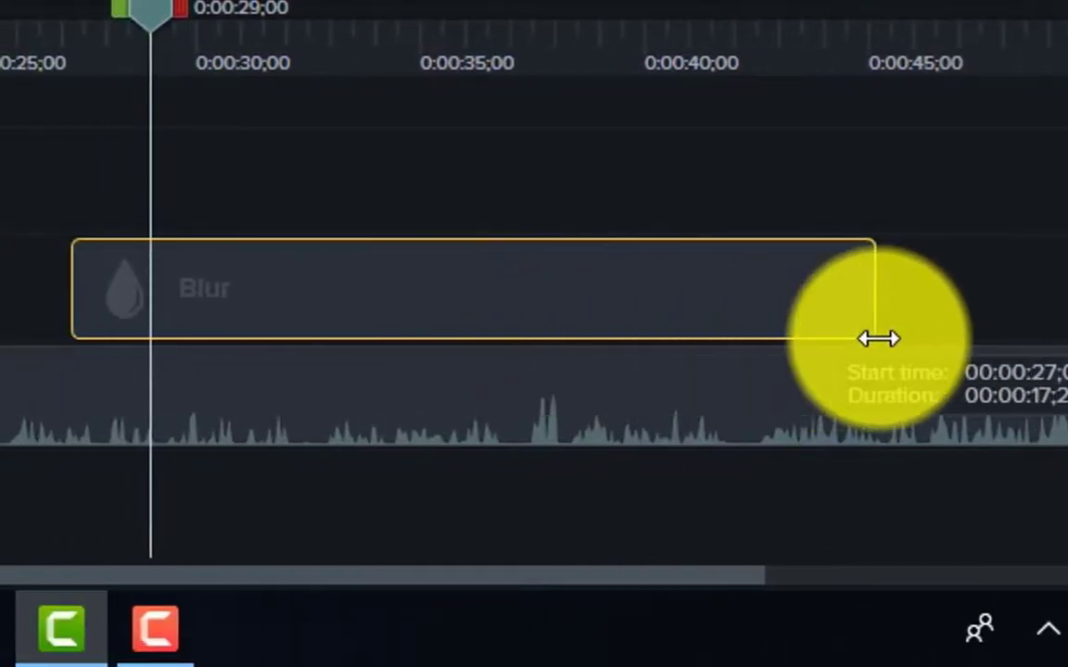
drag(878, 338, 940, 354)
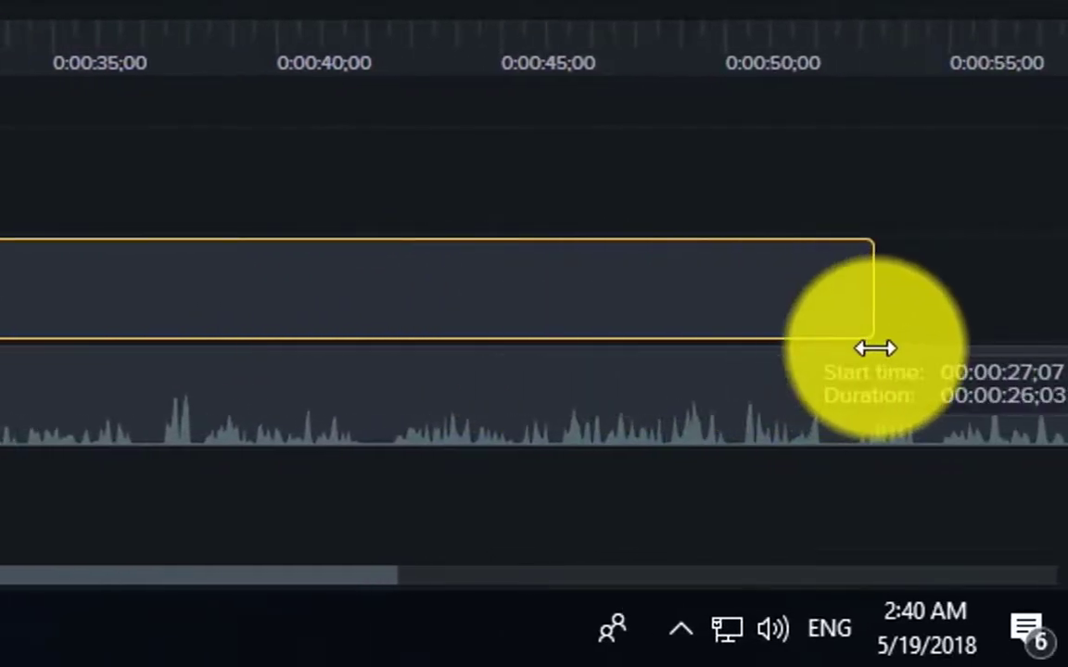
drag(853, 354, 391, 361)
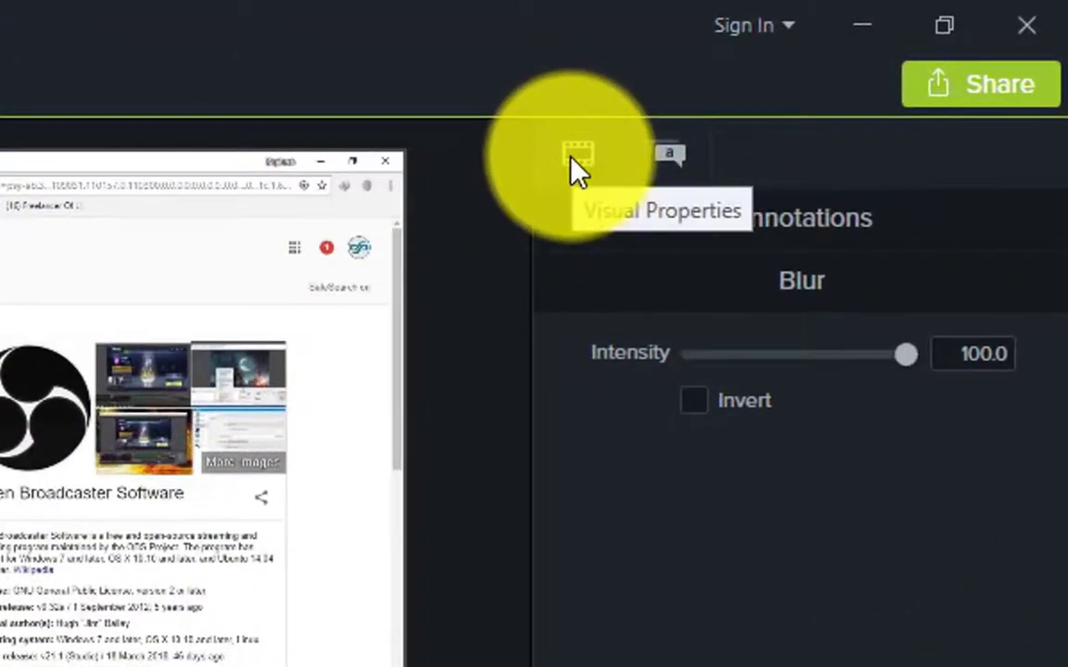
Try scaling the blur to 175.7% in its visual properties and undo the change.
click(576, 165)
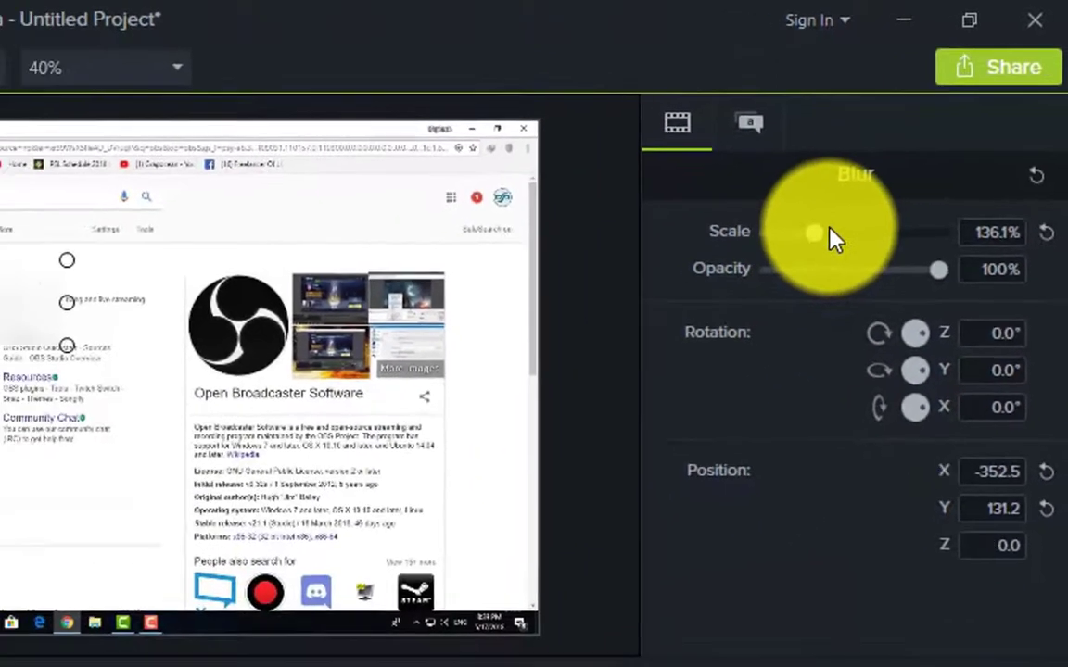
click(829, 231)
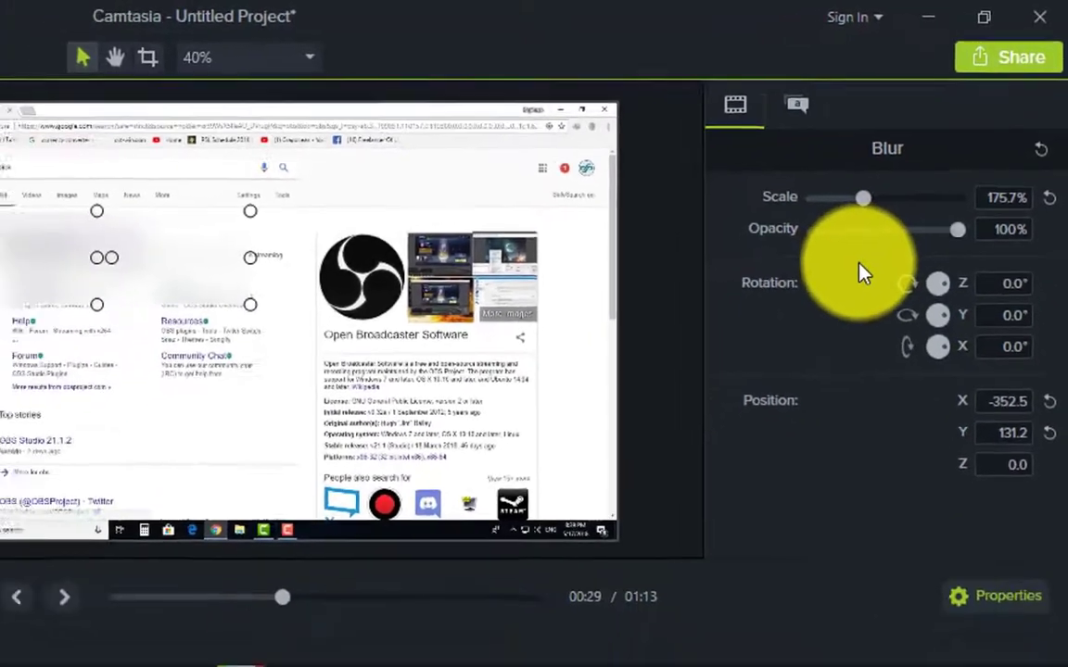
key(ctrl+z)
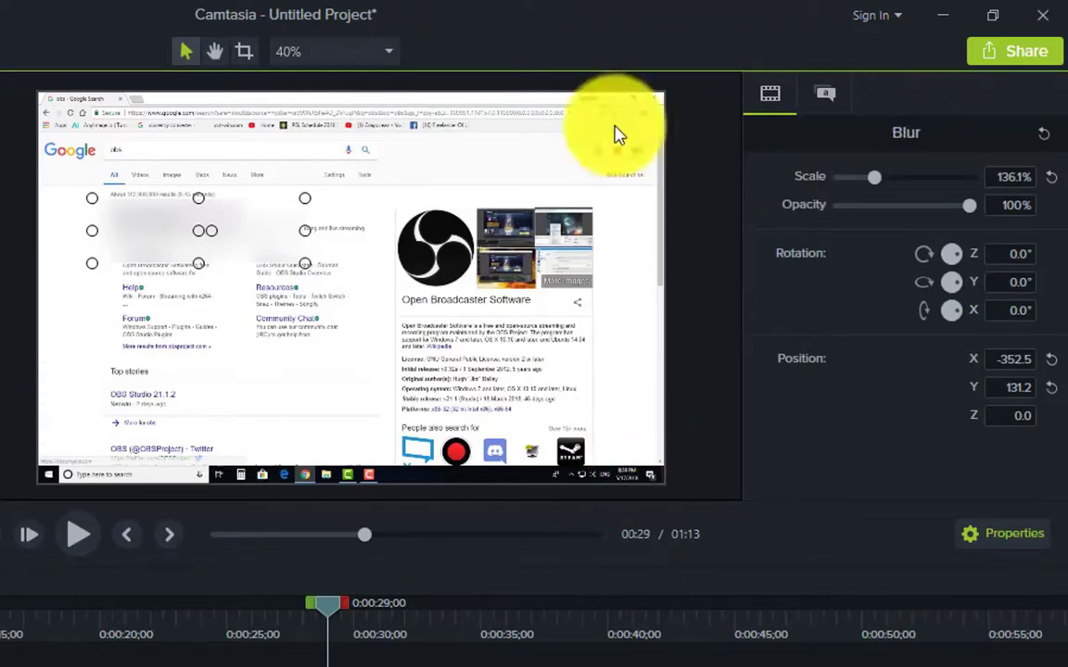
Try lower and higher intensities in the blur's annotation properties and set the intensity to 62.5.
click(827, 96)
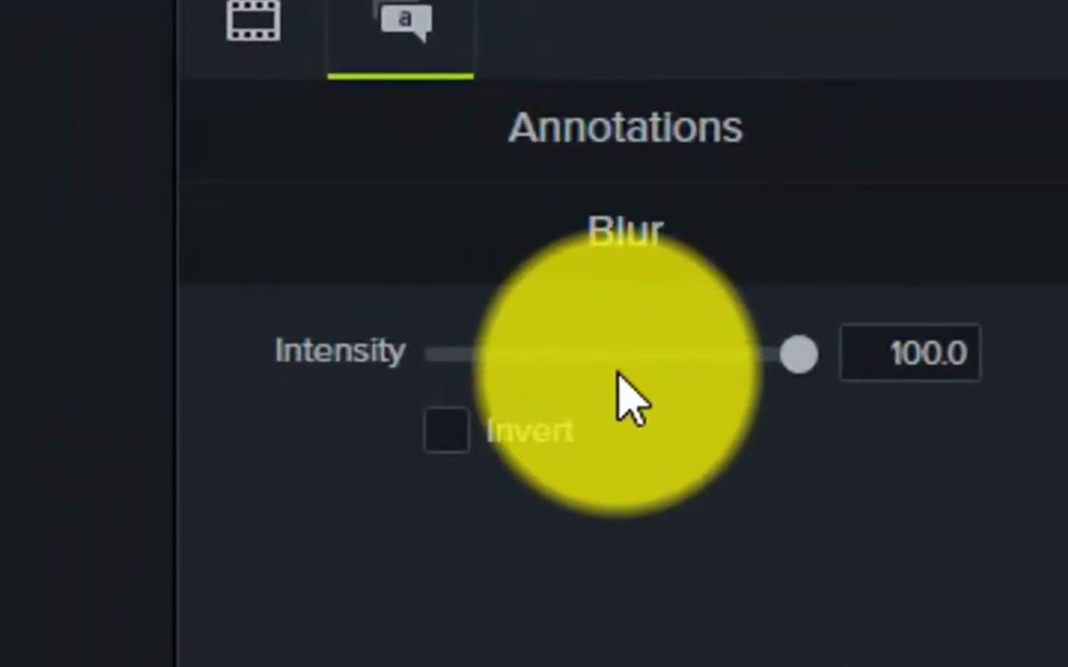
click(622, 354)
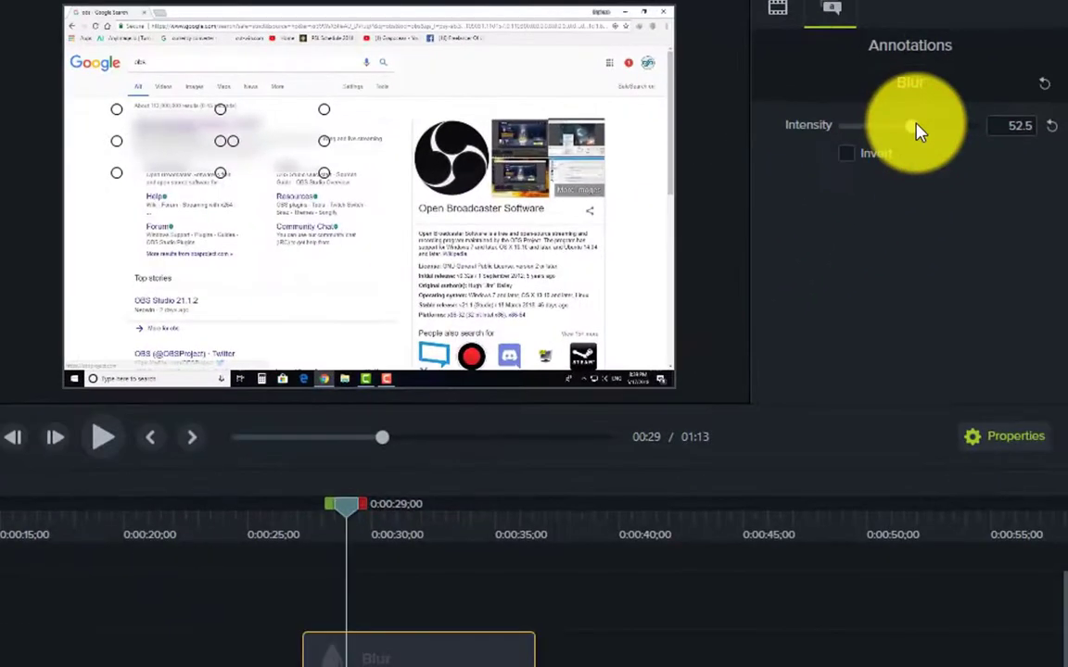
drag(864, 167, 821, 190)
drag(882, 139, 1053, 150)
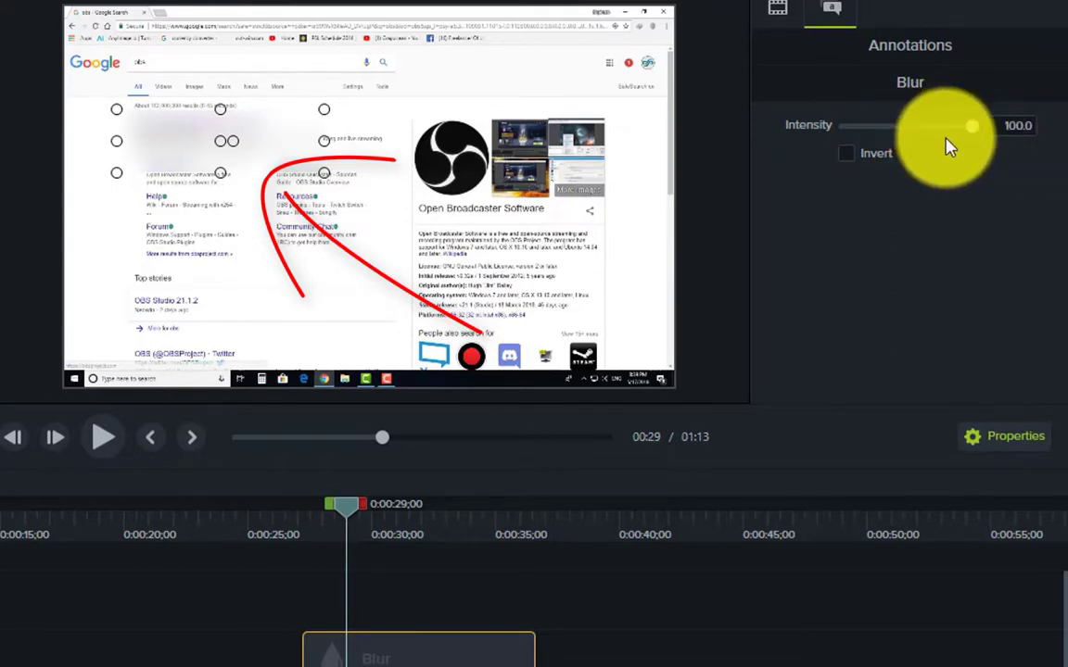
drag(943, 136, 924, 127)
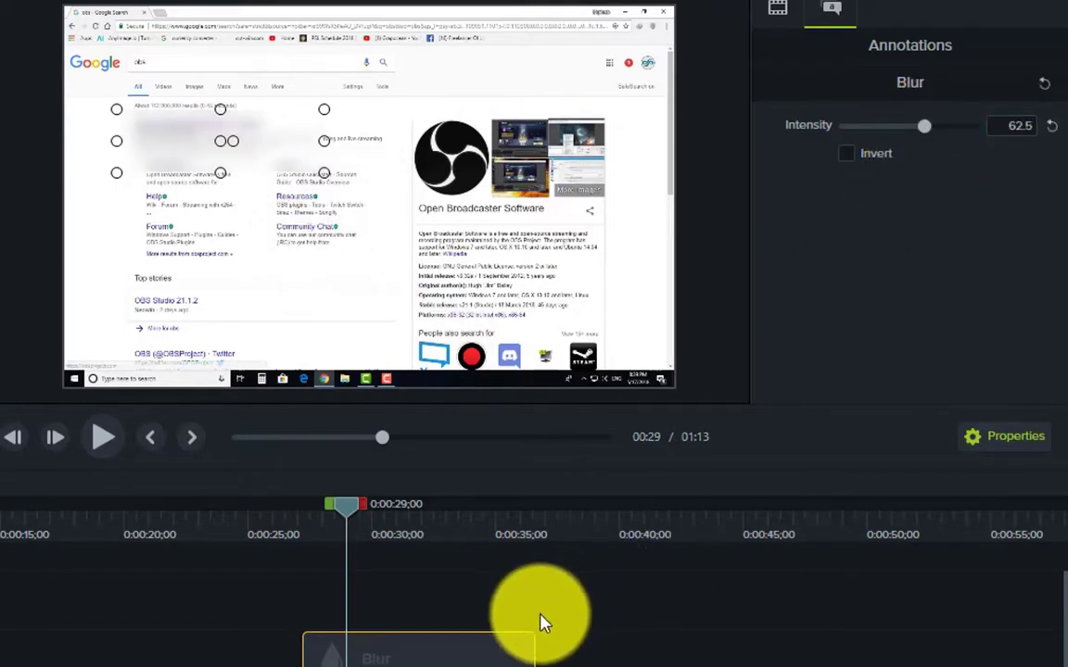
Delete the blur clip from Track 3.
drag(618, 595, 471, 665)
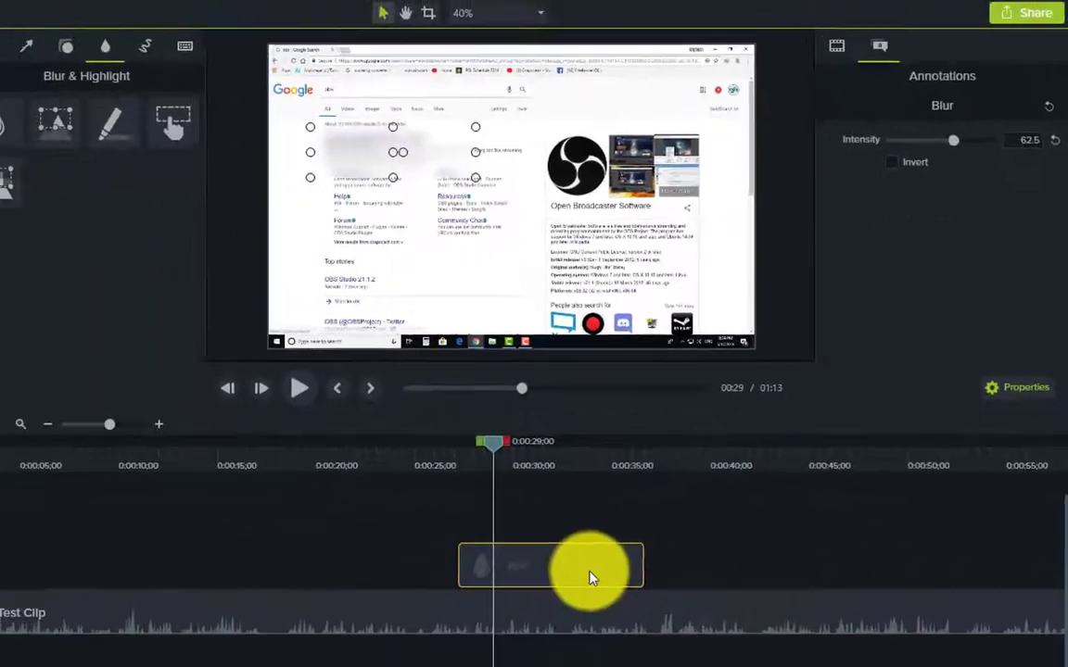
key(Delete)
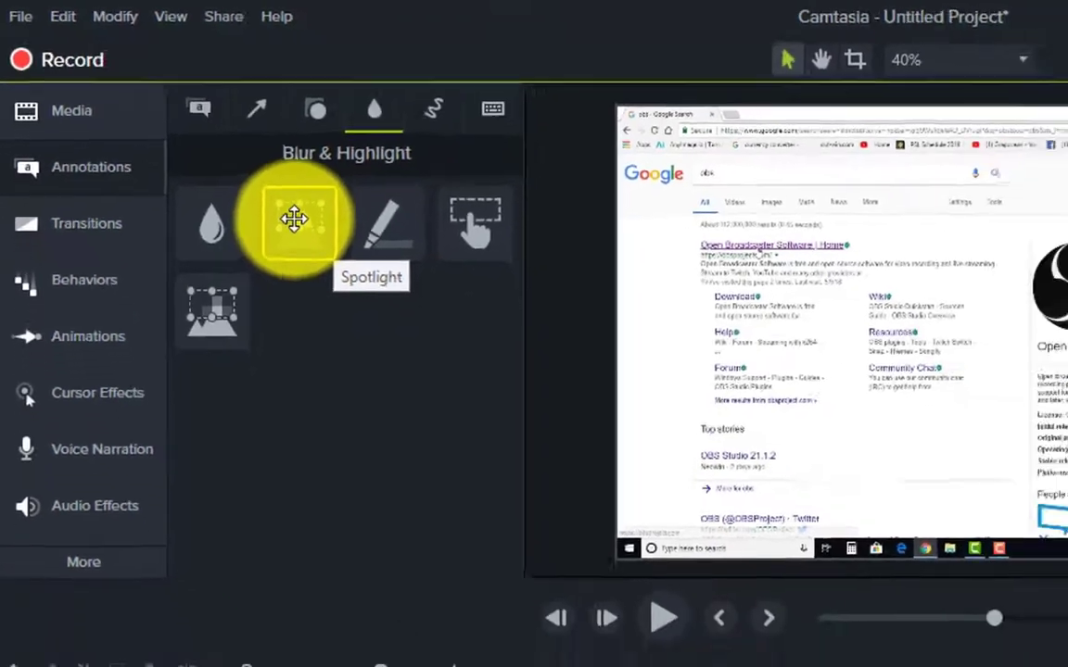
Add a Spotlight effect to Track 3 at about 27 seconds and fit it over the first search result.
drag(336, 255, 548, 528)
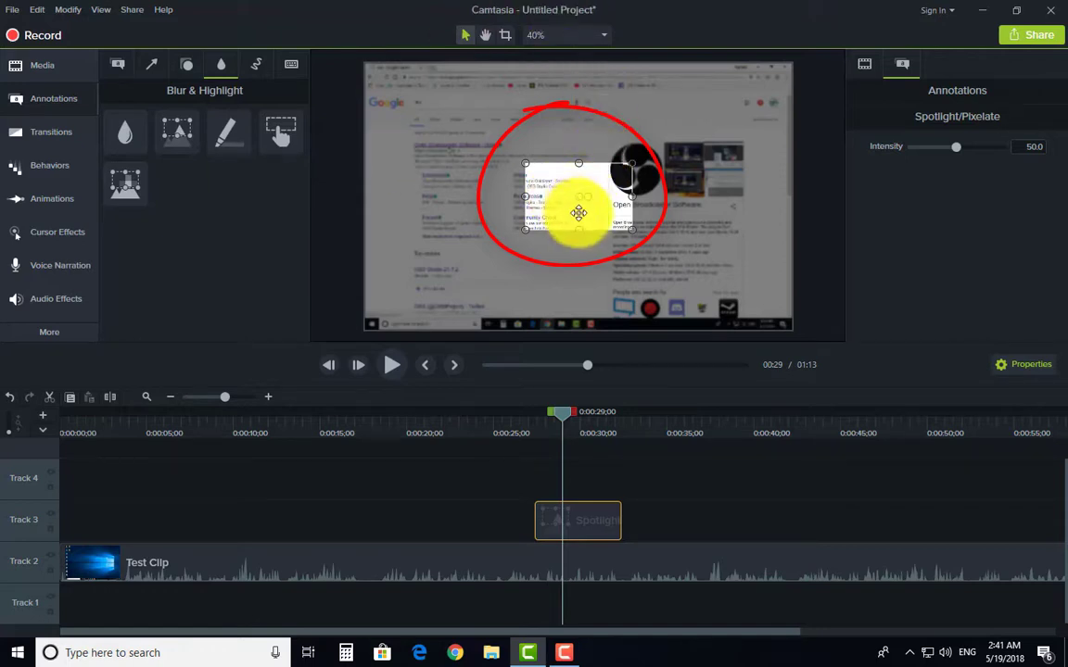
drag(583, 201, 465, 175)
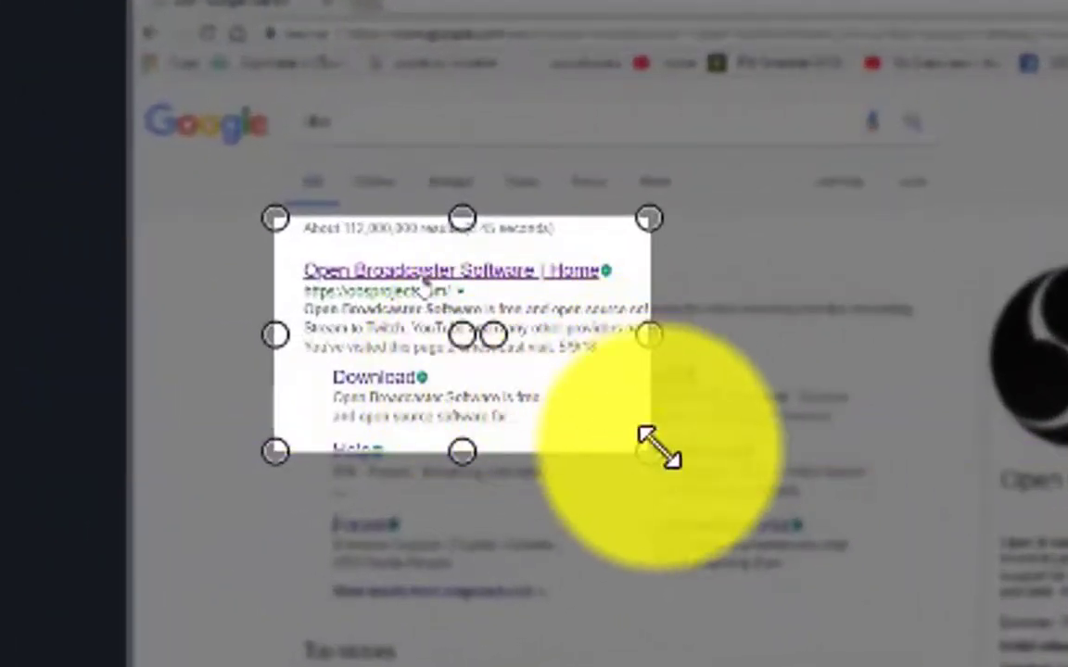
drag(659, 445, 969, 371)
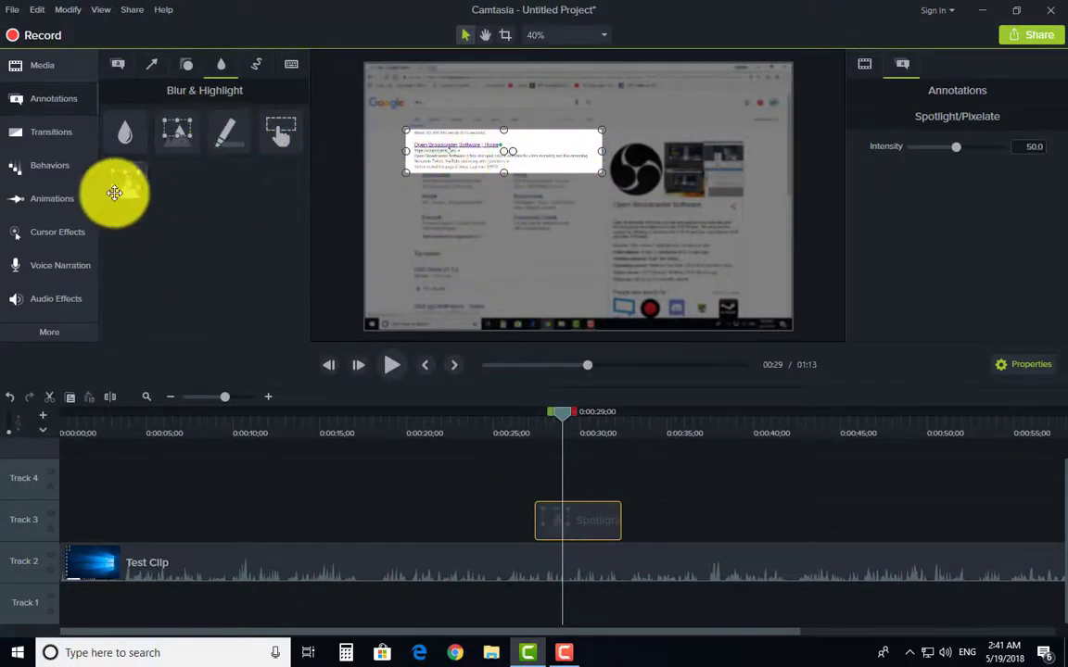
Play back the timeline from just before the Spotlight clip to preview the effect.
click(650, 505)
drag(526, 437, 508, 438)
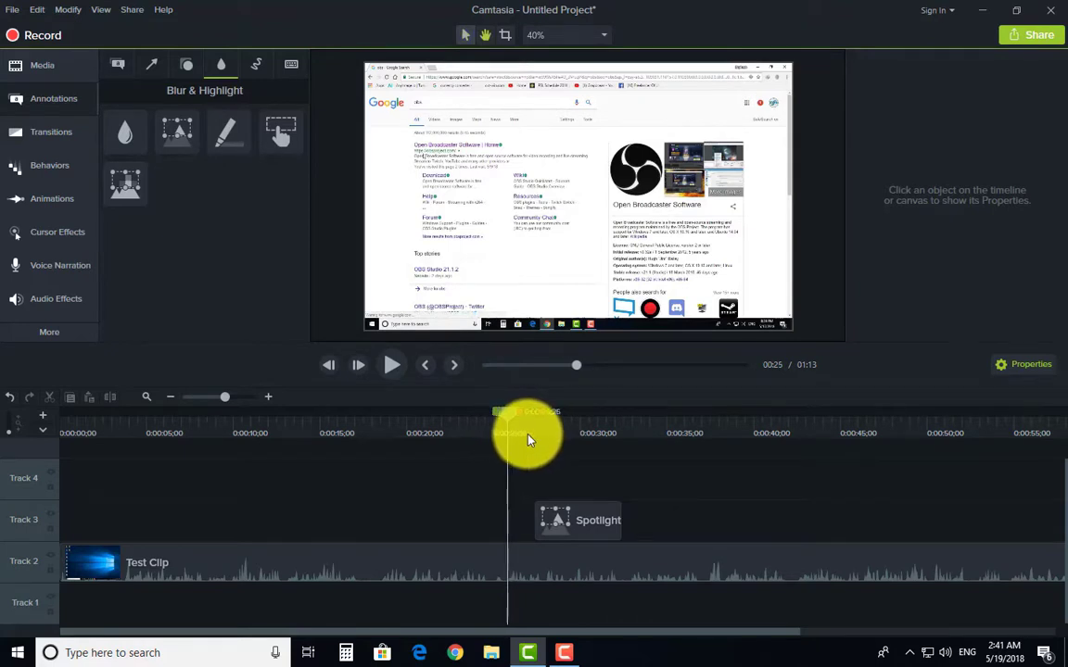
key(space)
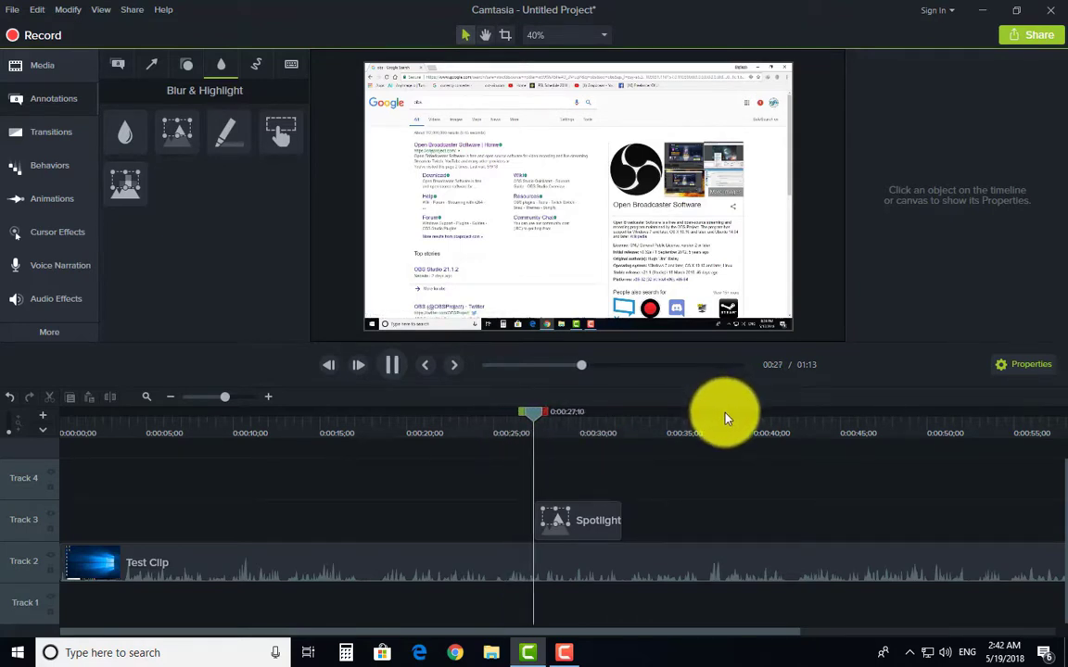
key(space)
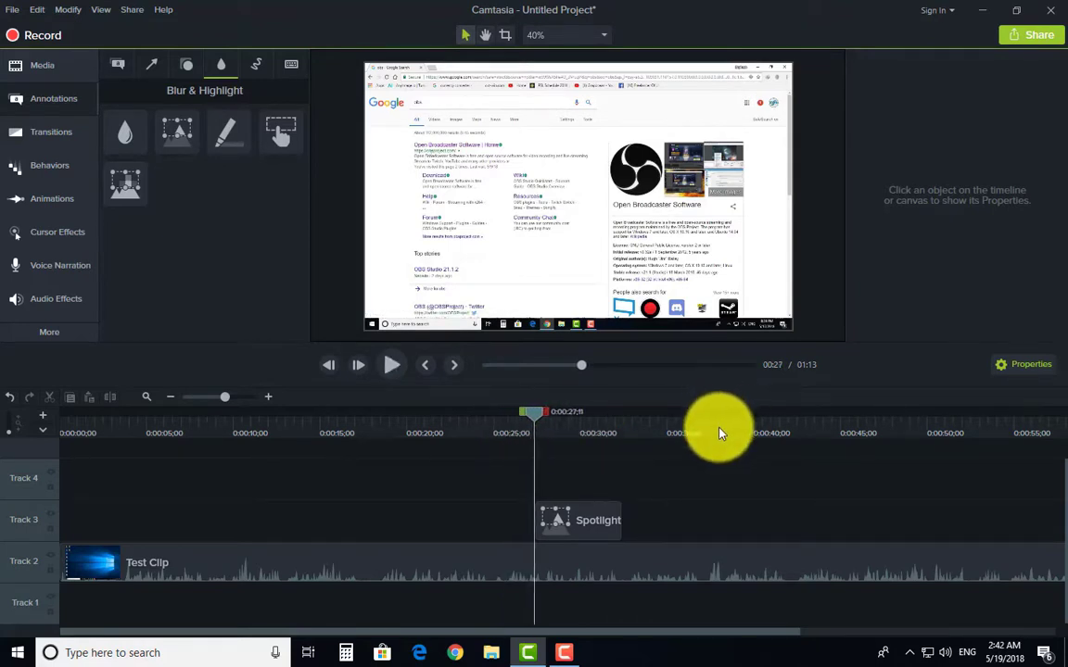
click(508, 433)
key(space)
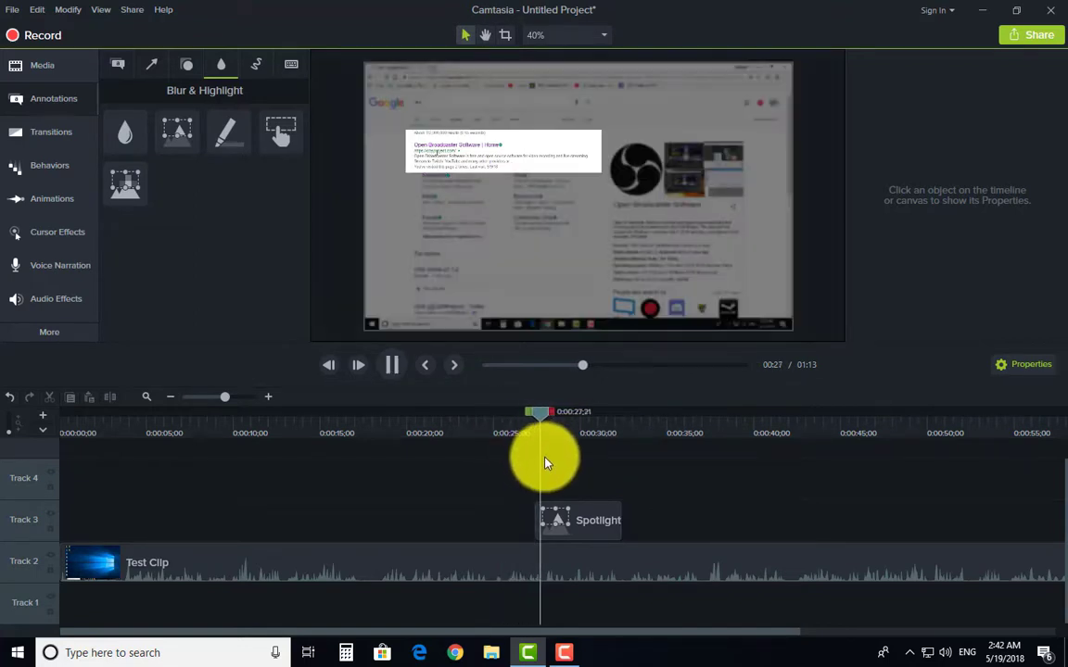
key(space)
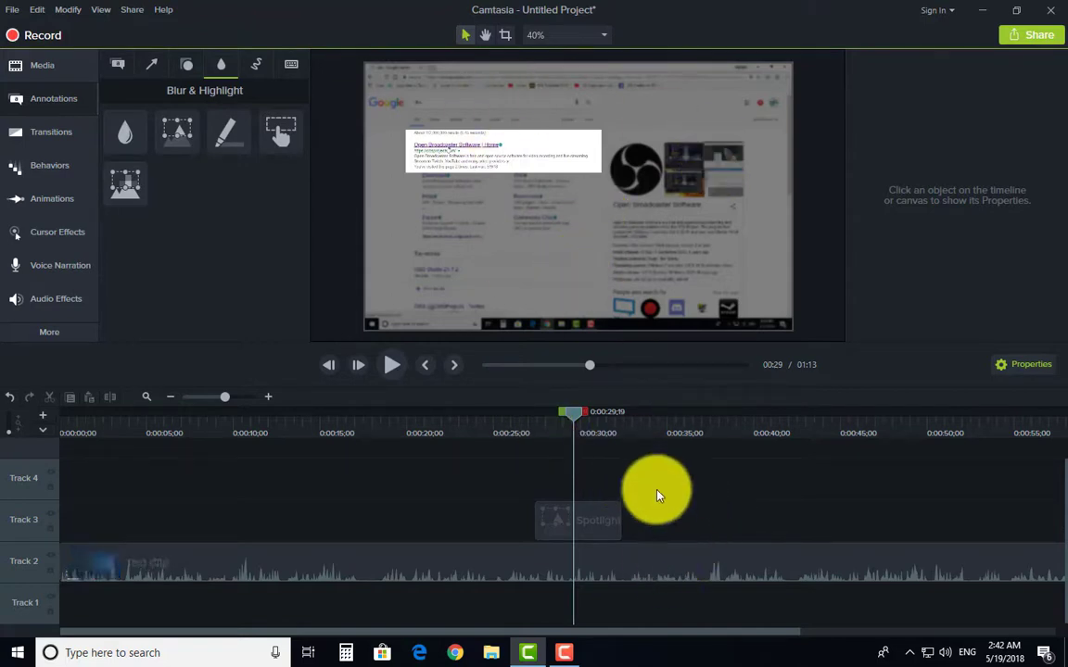
Enlarge the spotlight area to cover the first result's sub-links and delete the Spotlight clip from Track 3.
click(580, 159)
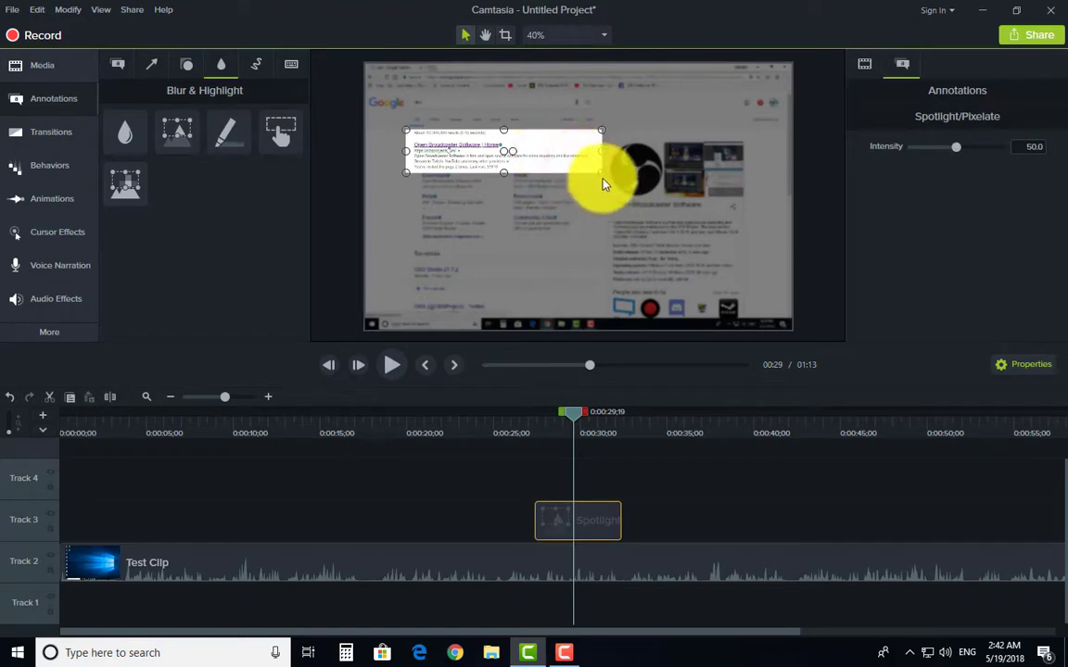
mouse_move(601, 173)
mouse_down()
mouse_move(724, 315)
mouse_move(728, 223)
mouse_move(625, 220)
mouse_move(604, 231)
mouse_up()
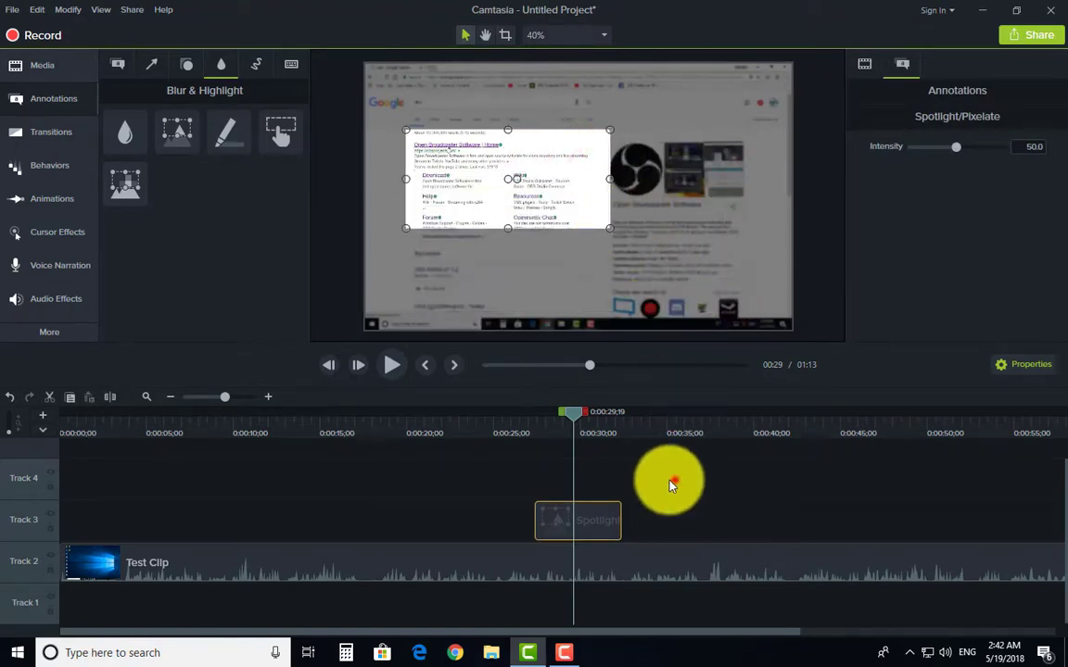
drag(672, 484, 537, 512)
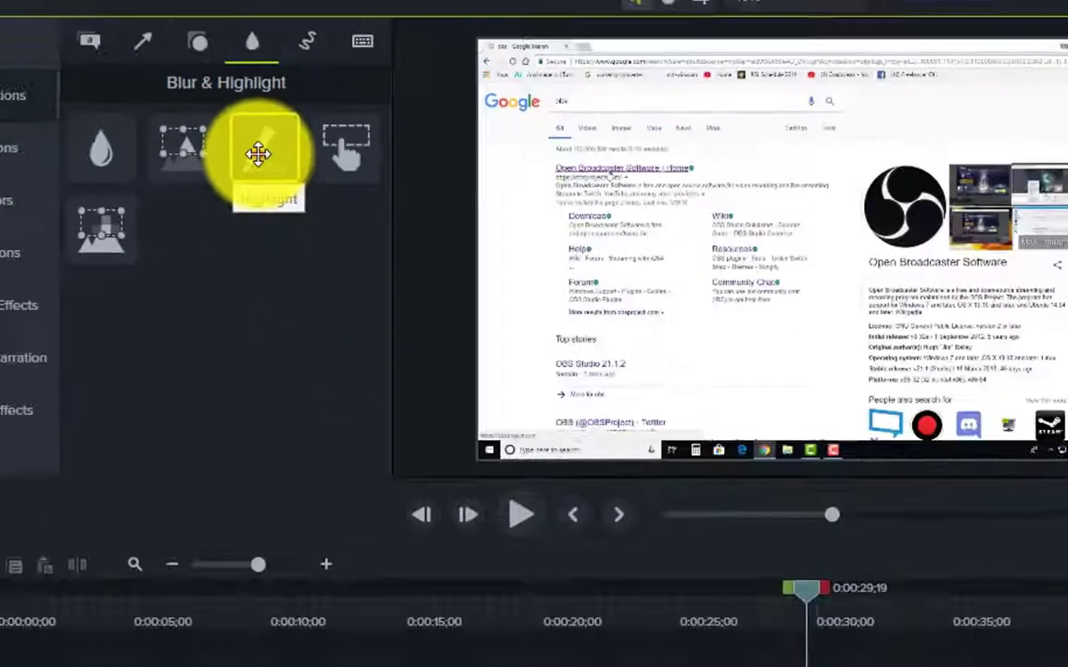
Add a yellow Highlight to Track 3 and stretch it across the search results and the Open Broadcaster Software info panel.
drag(258, 154, 766, 666)
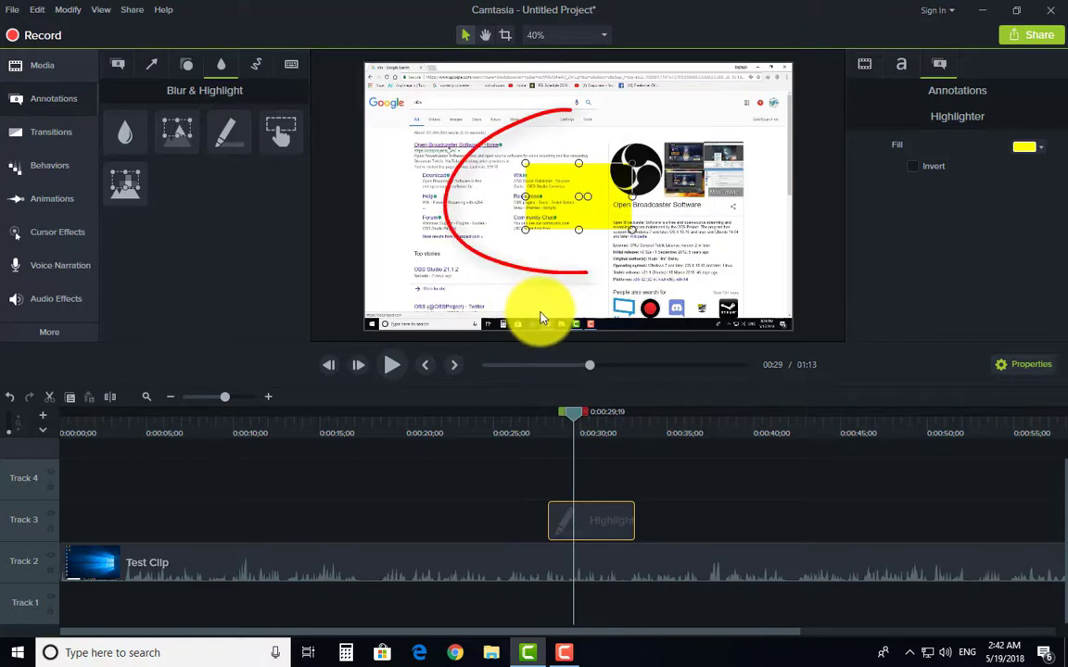
mouse_move(556, 202)
mouse_down()
mouse_move(505, 197)
mouse_move(453, 172)
mouse_move(509, 190)
mouse_move(518, 159)
mouse_move(558, 155)
mouse_up()
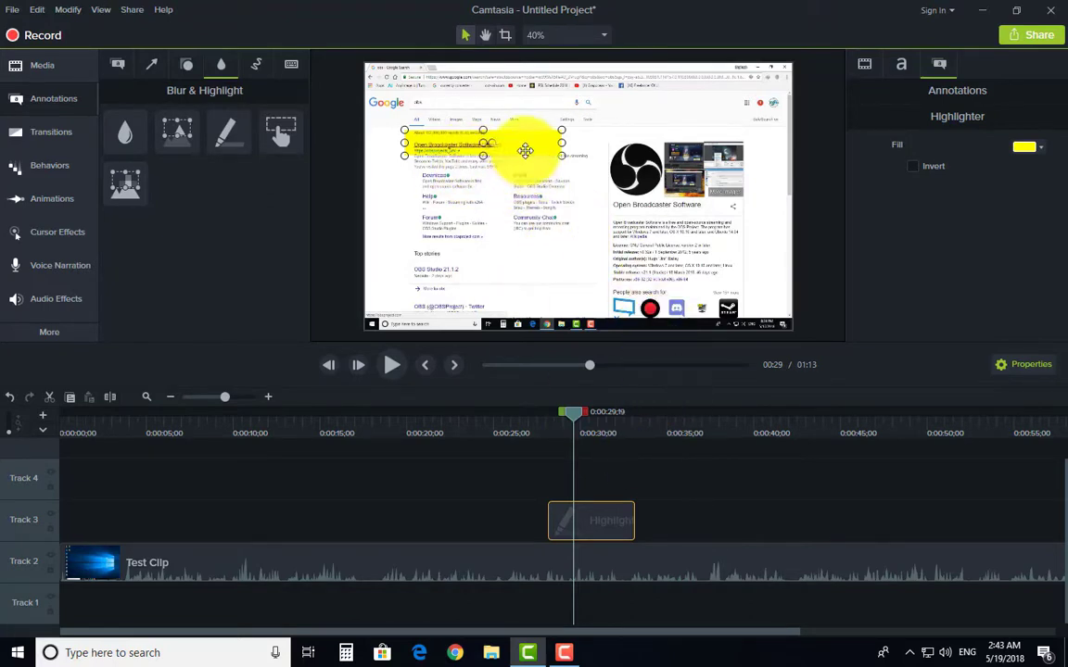
mouse_move(525, 147)
mouse_down()
mouse_move(539, 214)
mouse_move(521, 276)
mouse_move(576, 164)
mouse_move(524, 152)
mouse_move(619, 219)
mouse_move(733, 270)
mouse_up()
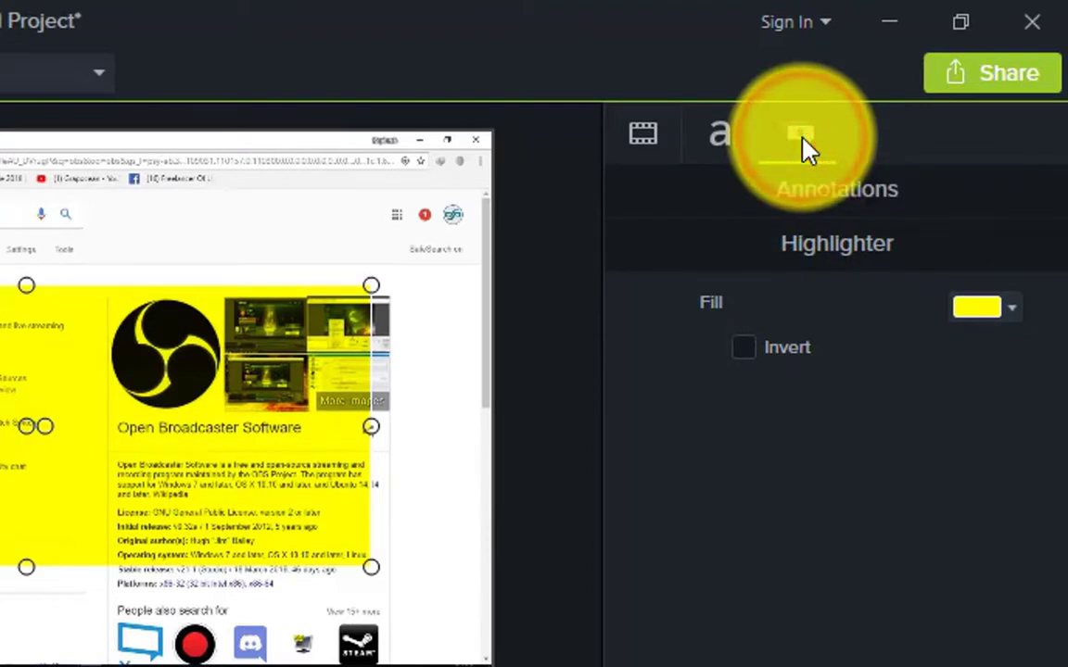
Try green #48FF00 as the highlighter's fill colour and undo the change.
click(980, 308)
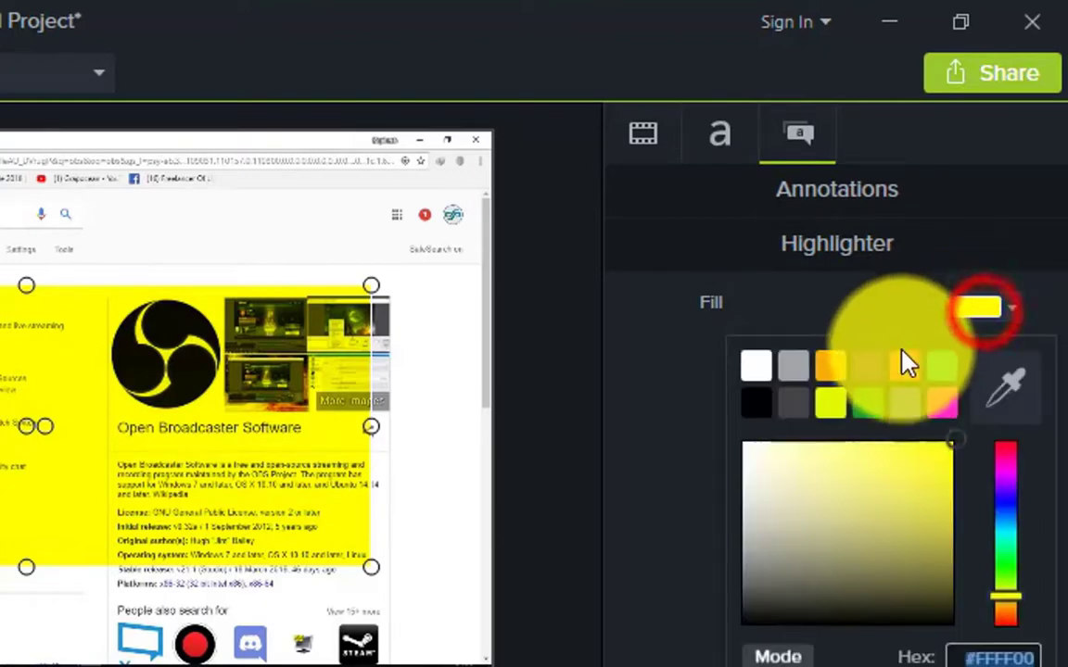
click(1005, 572)
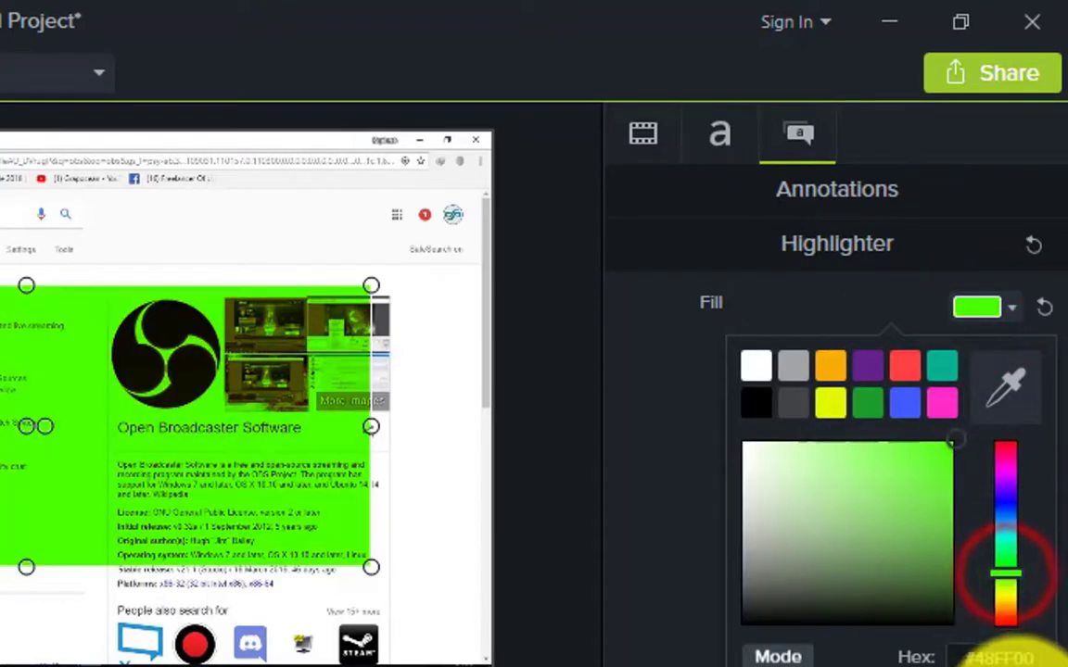
key(ctrl+z)
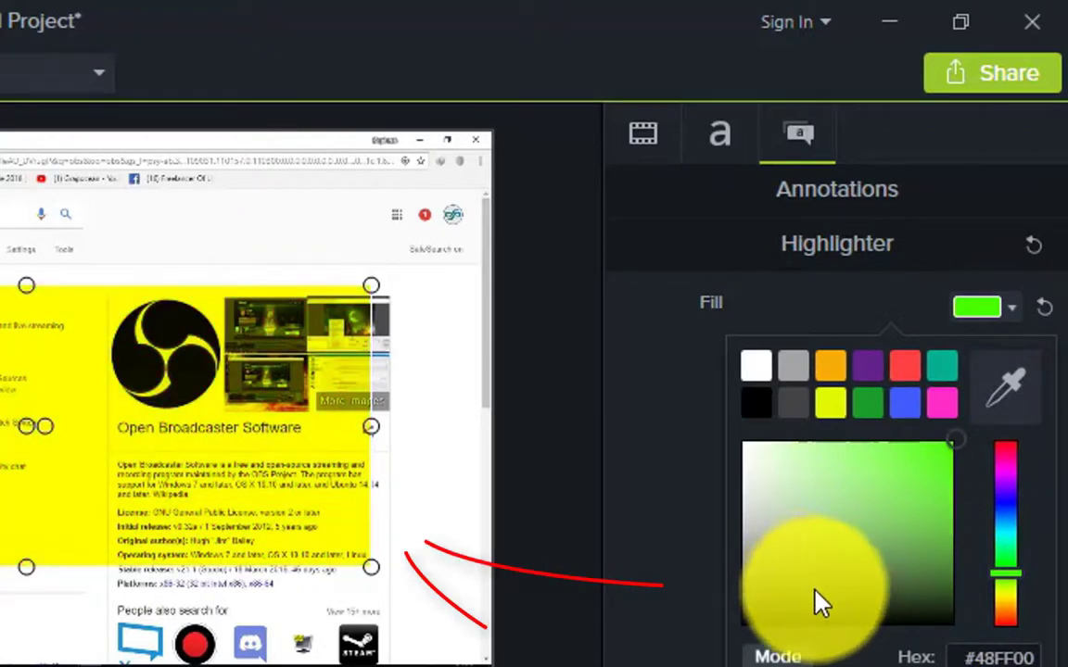
View the highlighter's text properties and set its scale to 279.6% in the visual properties.
click(717, 145)
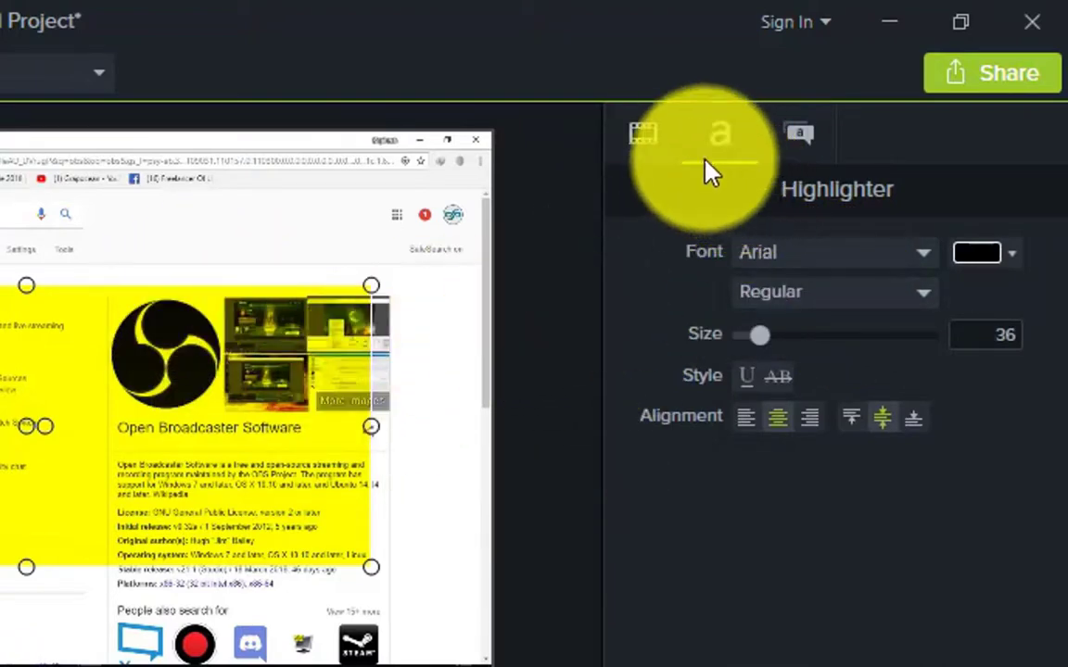
click(644, 138)
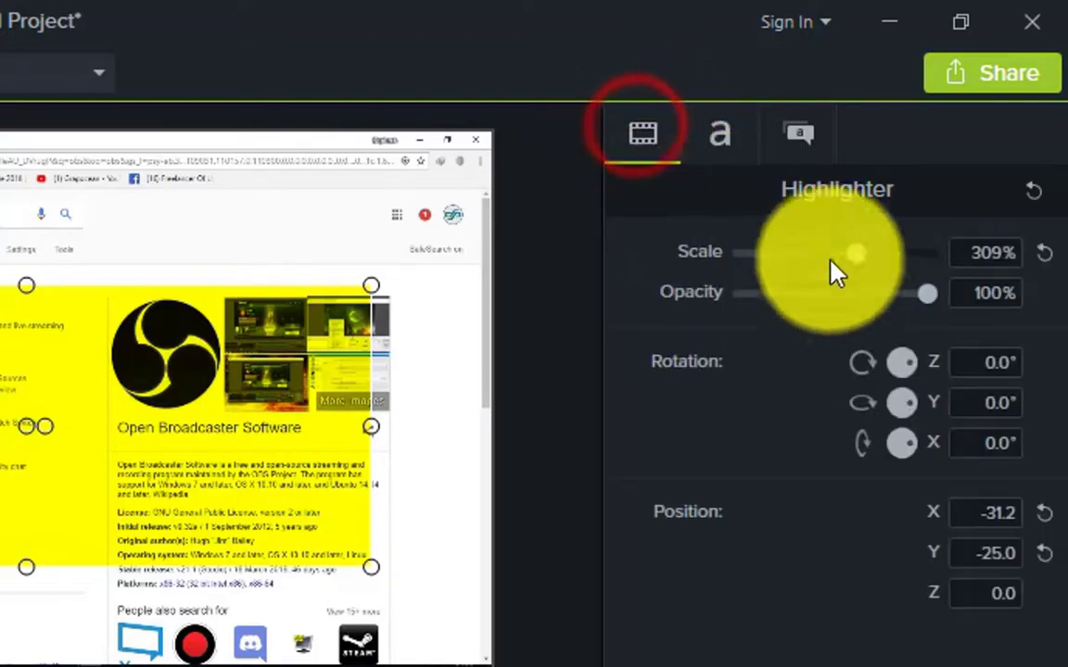
drag(855, 258, 846, 250)
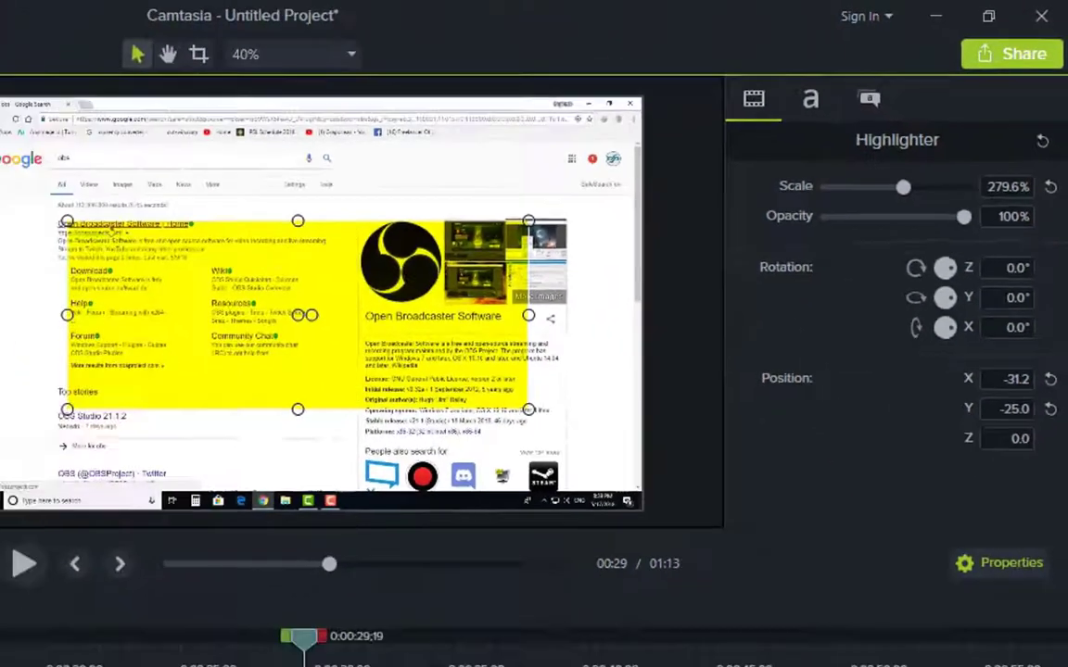
Delete the Highlight clip from Track 3.
click(727, 469)
click(581, 530)
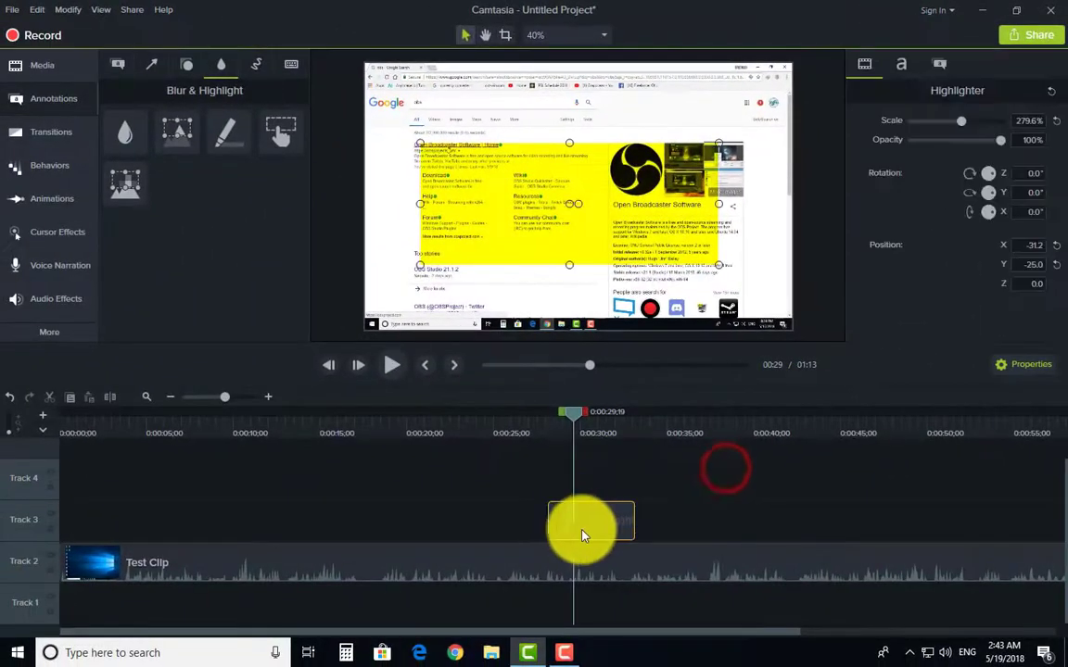
key(Delete)
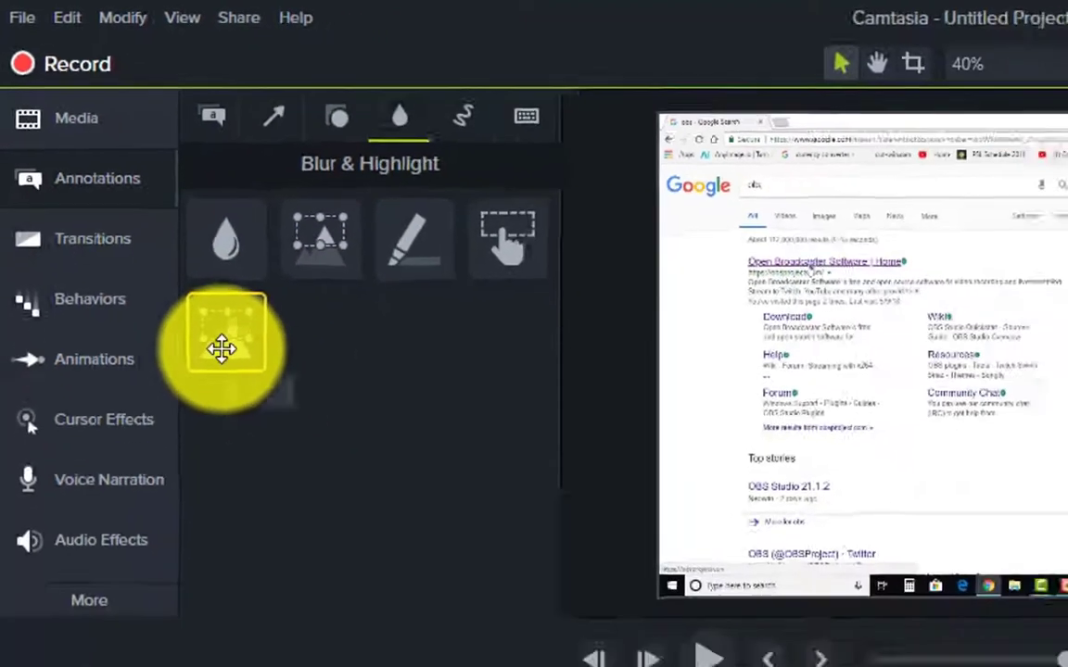
Add a Pixelate effect to Track 3 and place it over the first search result at X -410.0, Y 112.5.
drag(222, 347, 548, 534)
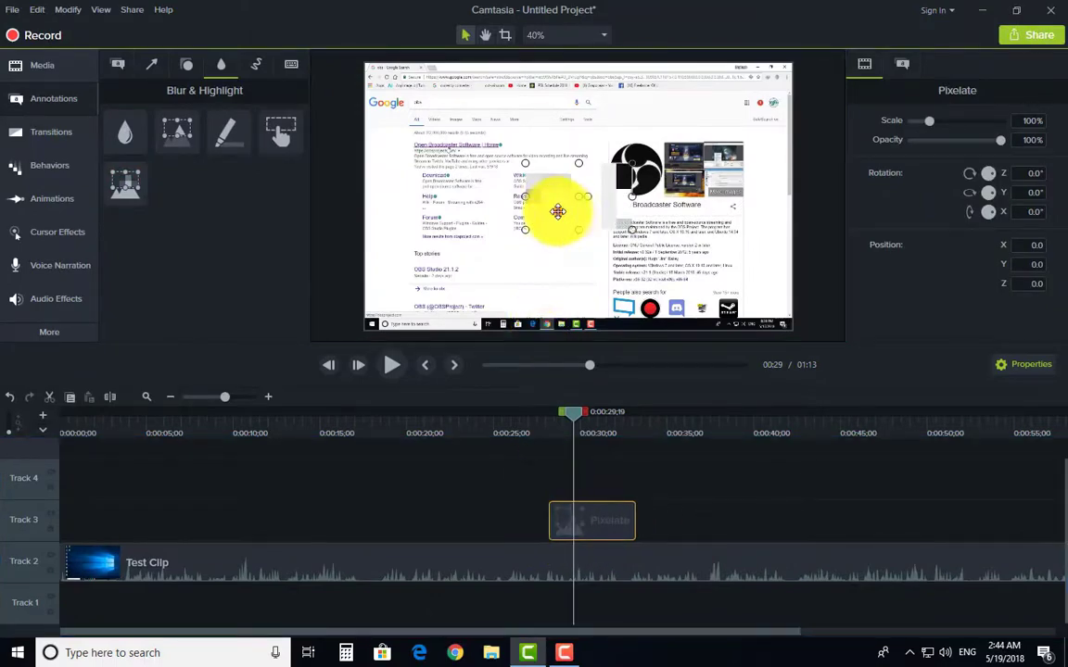
drag(553, 210, 505, 187)
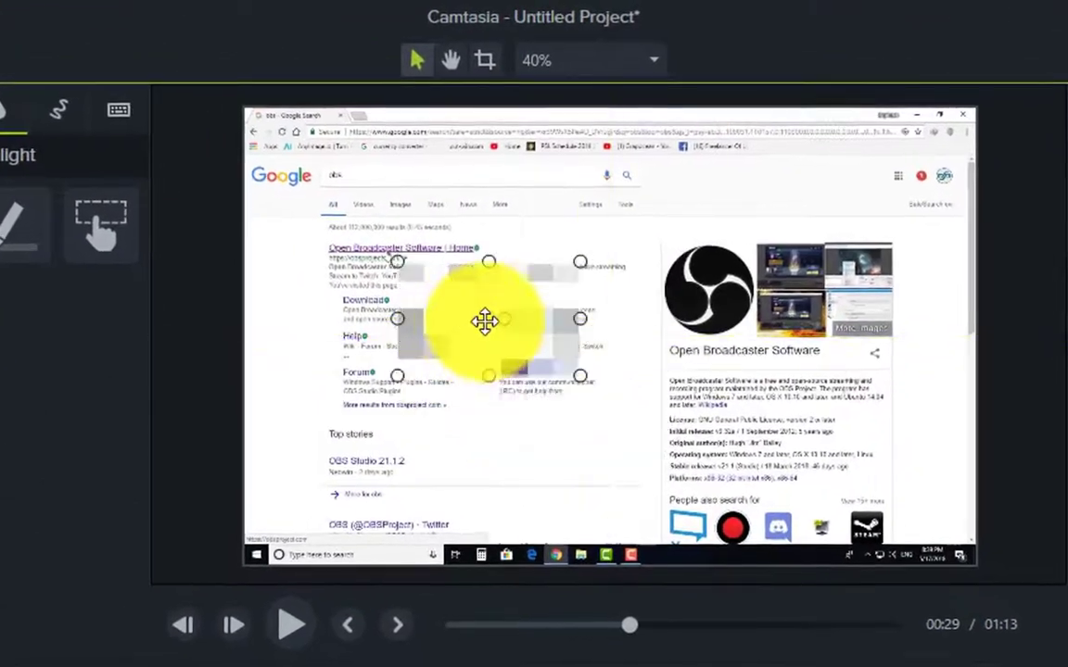
drag(484, 320, 386, 332)
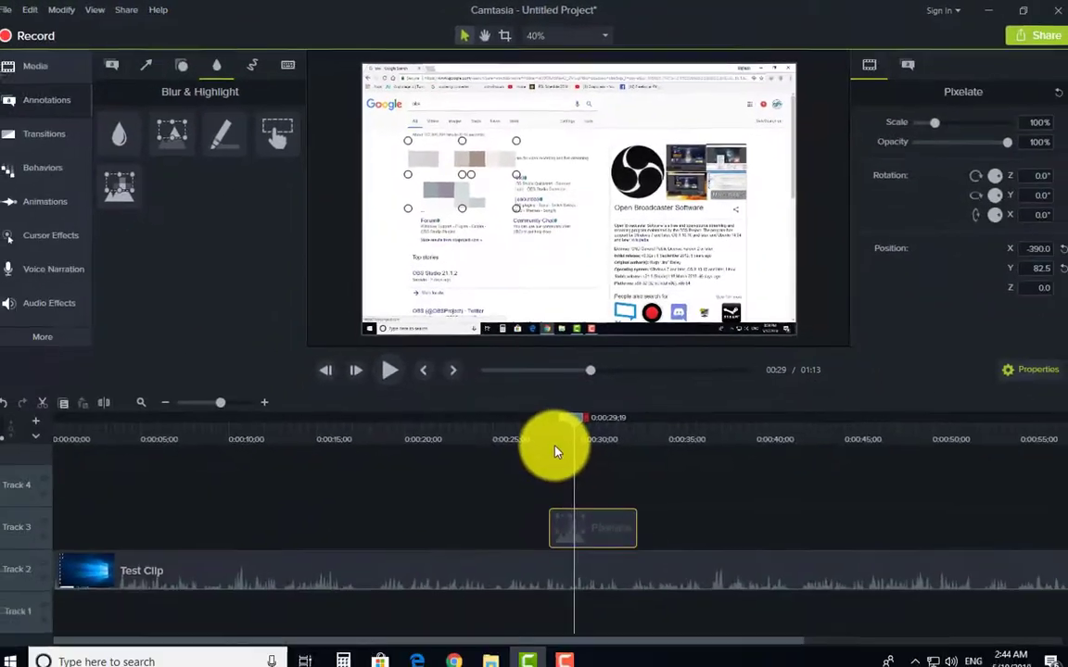
mouse_move(572, 410)
mouse_down()
mouse_move(588, 421)
mouse_move(564, 414)
mouse_move(572, 420)
mouse_up()
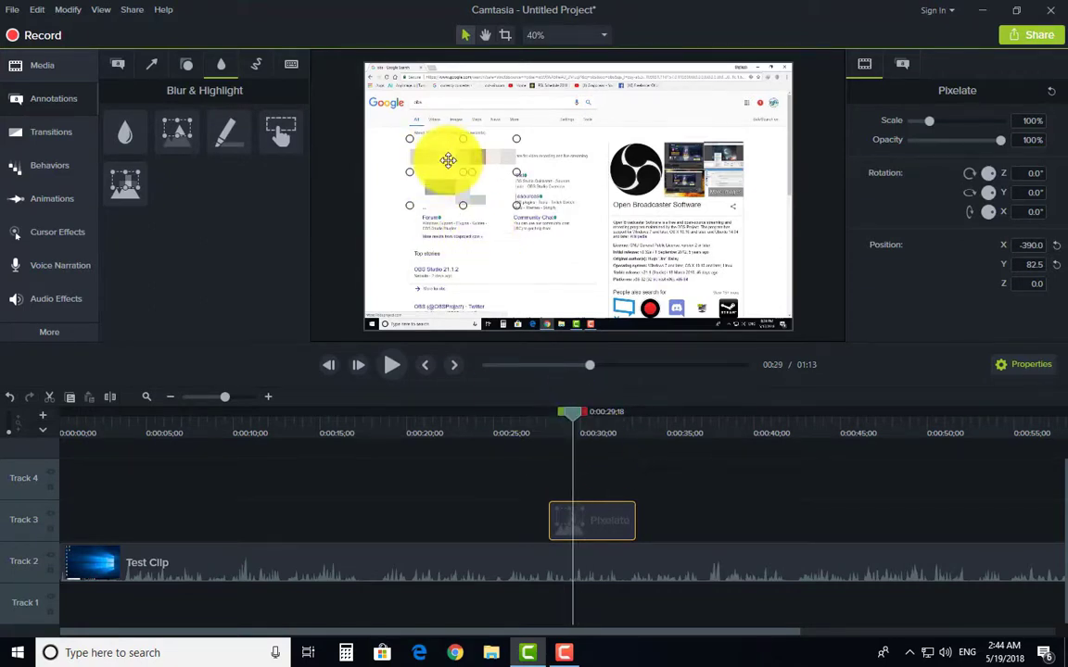
mouse_move(445, 162)
mouse_down()
mouse_move(489, 174)
mouse_move(464, 191)
mouse_move(447, 154)
mouse_up()
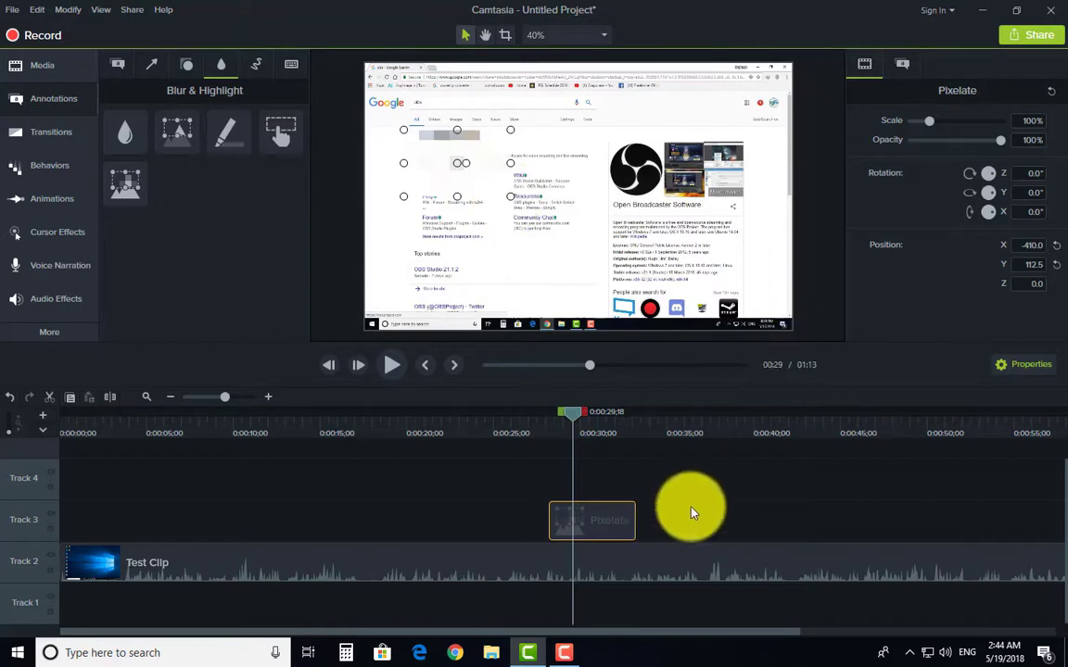
Delete the Pixelate clip from Track 3.
click(695, 482)
click(568, 522)
key(Delete)
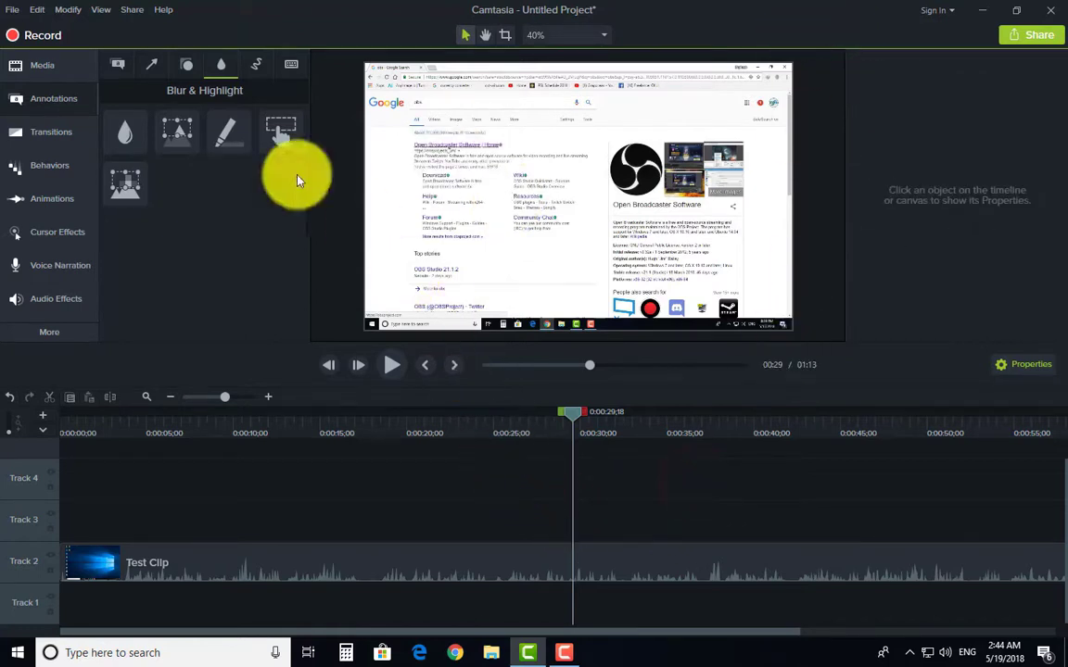
Add a Sketch Motion Rectangle callout to Track 3 at about 27 seconds.
drag(283, 132, 268, 136)
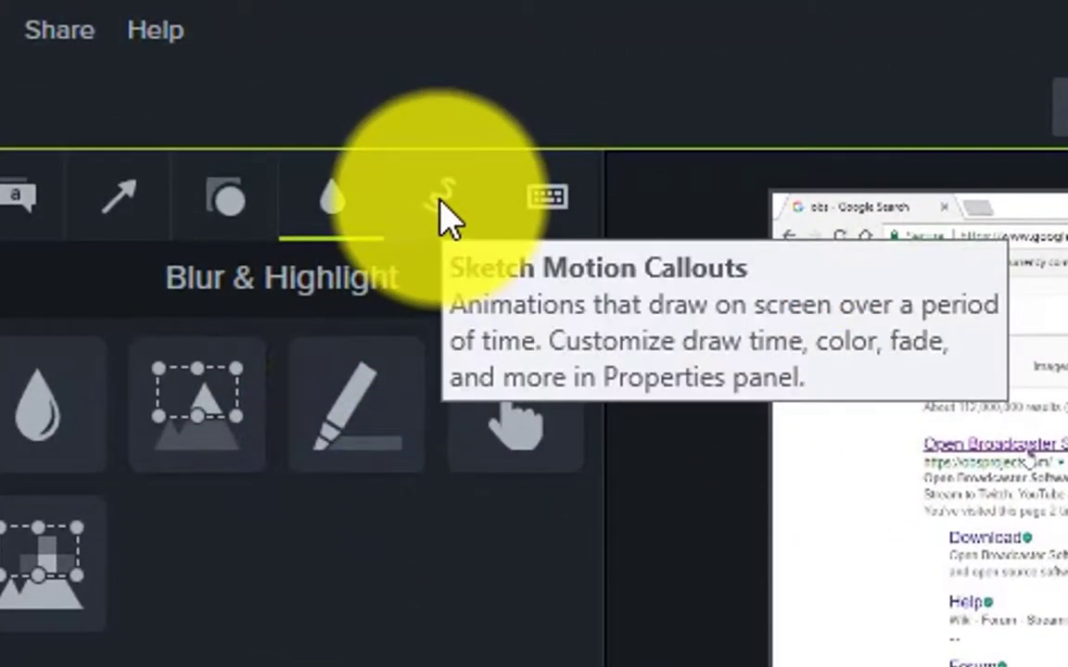
click(447, 218)
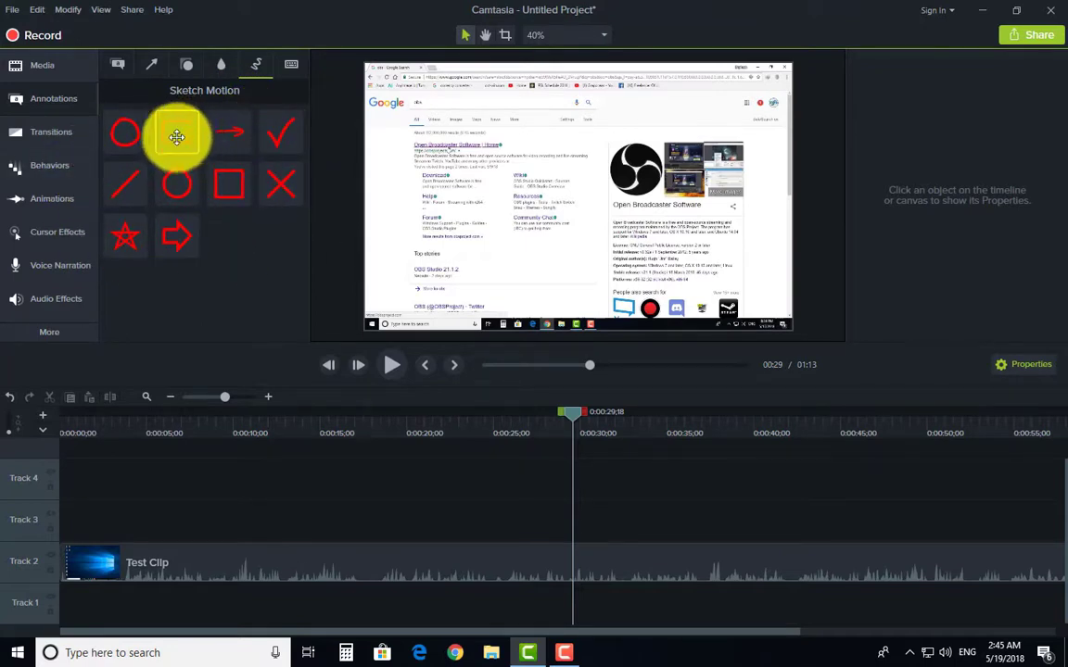
mouse_move(176, 129)
mouse_down()
mouse_move(397, 424)
mouse_move(489, 493)
mouse_move(525, 537)
mouse_up()
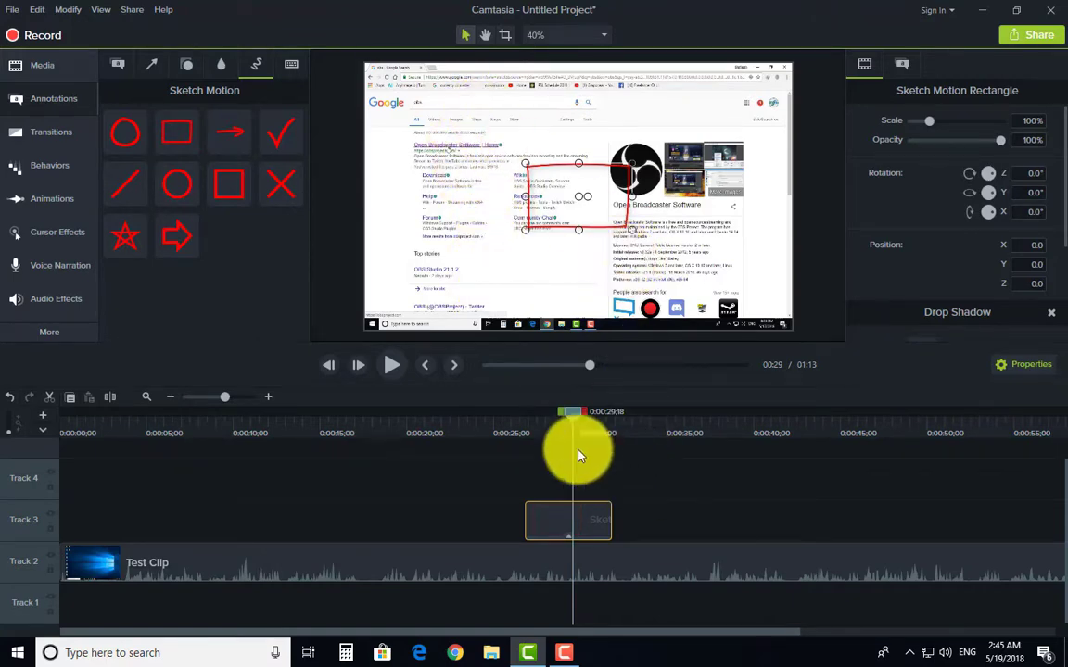
Set the playhead to 0:00:24;28 and move the Sketch Motion Rectangle clip on Track 3 to start at 0:00:23;19.
drag(574, 414, 481, 443)
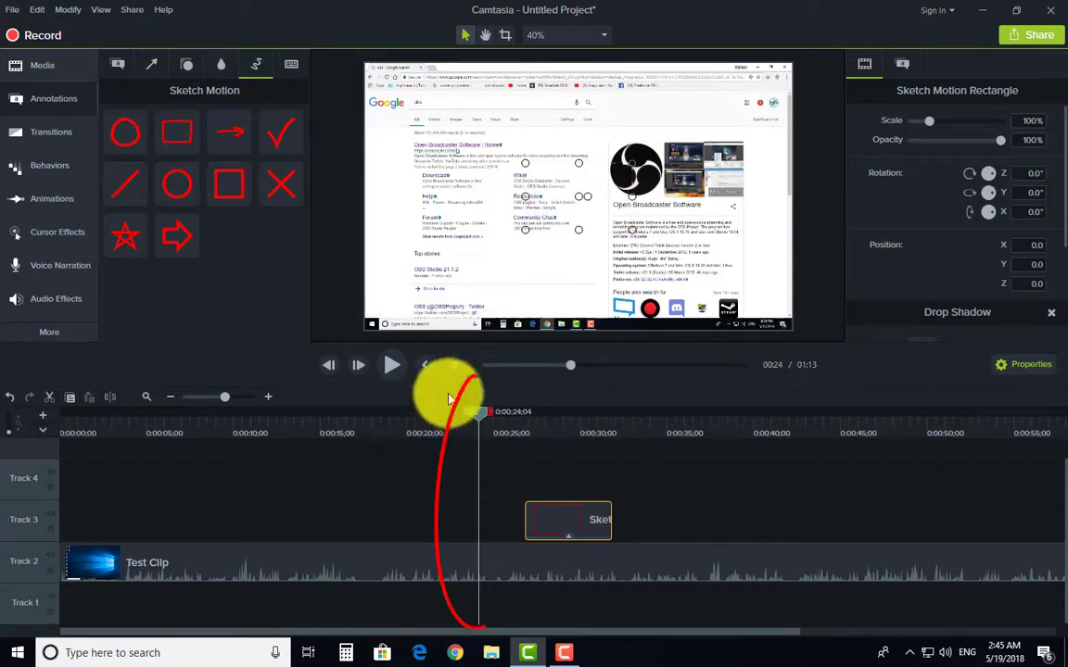
drag(475, 427, 493, 423)
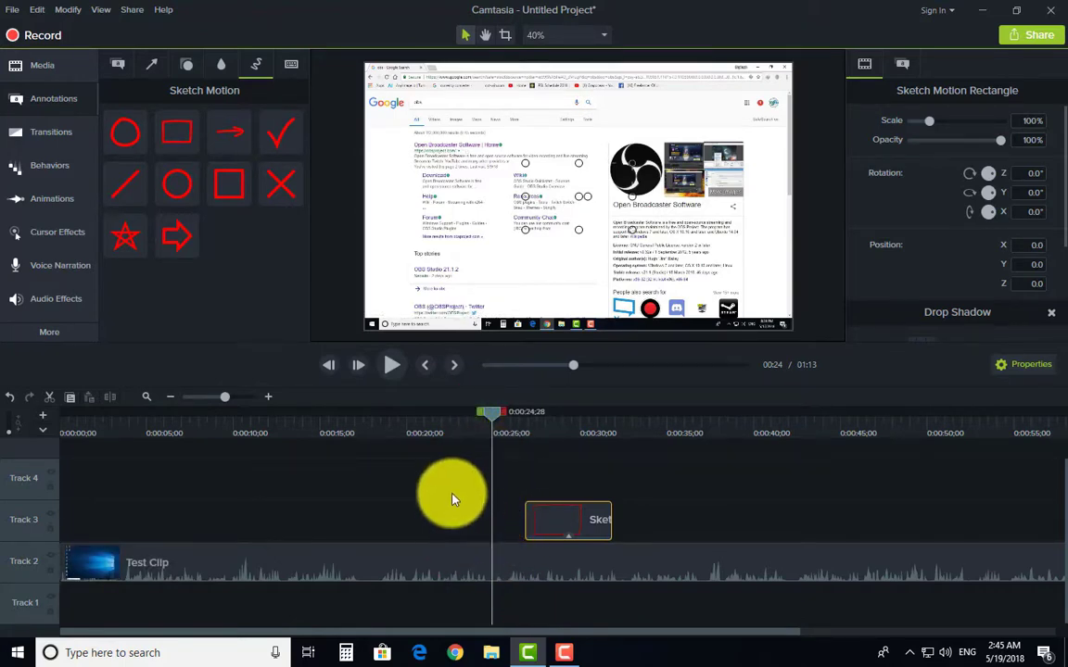
mouse_move(426, 473)
mouse_down()
mouse_move(460, 584)
mouse_move(483, 560)
mouse_up()
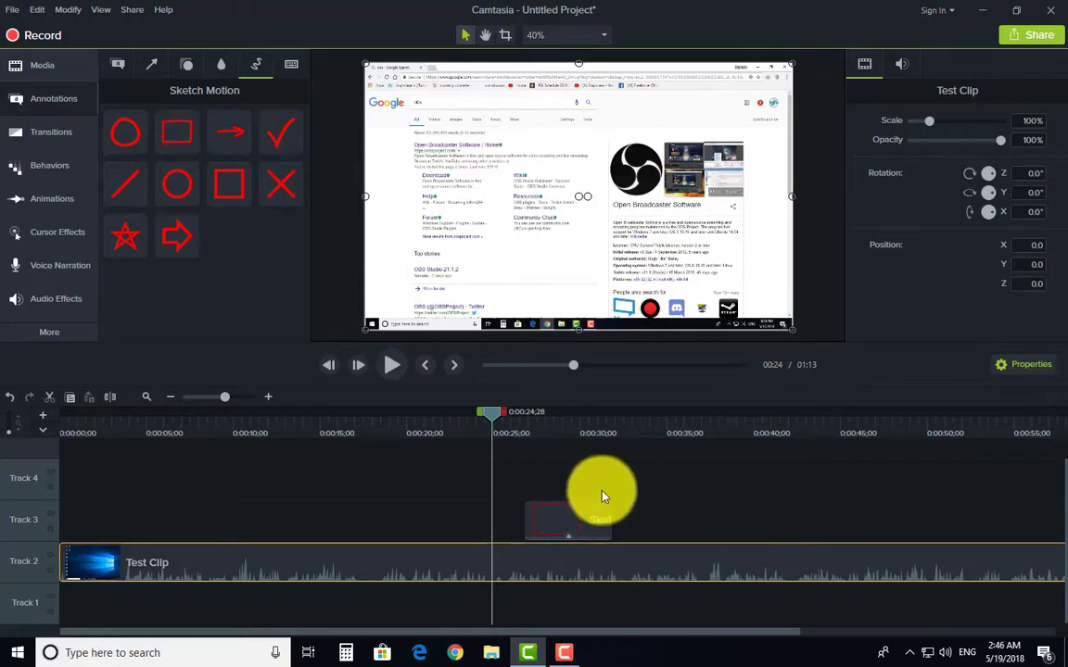
click(568, 530)
drag(537, 535, 515, 538)
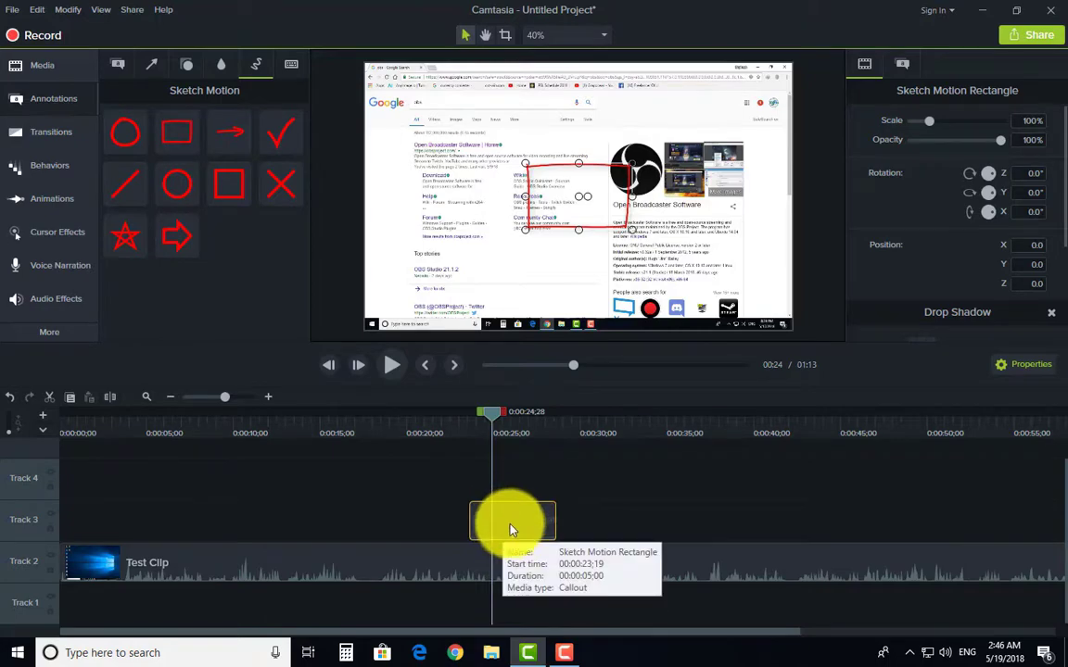
Move and resize the Sketch Motion Rectangle to frame the first search result at X -401.2, Y 153.7, with scale 100.7%.
mouse_move(577, 226)
mouse_down()
mouse_move(508, 195)
mouse_move(544, 174)
mouse_move(540, 211)
mouse_move(465, 175)
mouse_up()
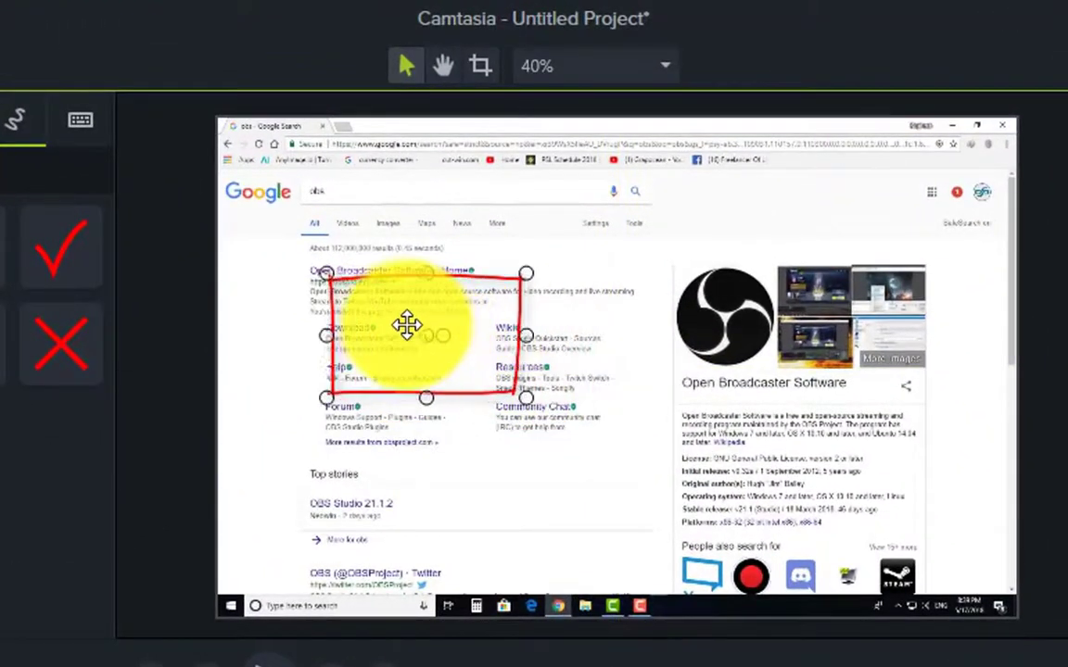
drag(408, 325, 374, 303)
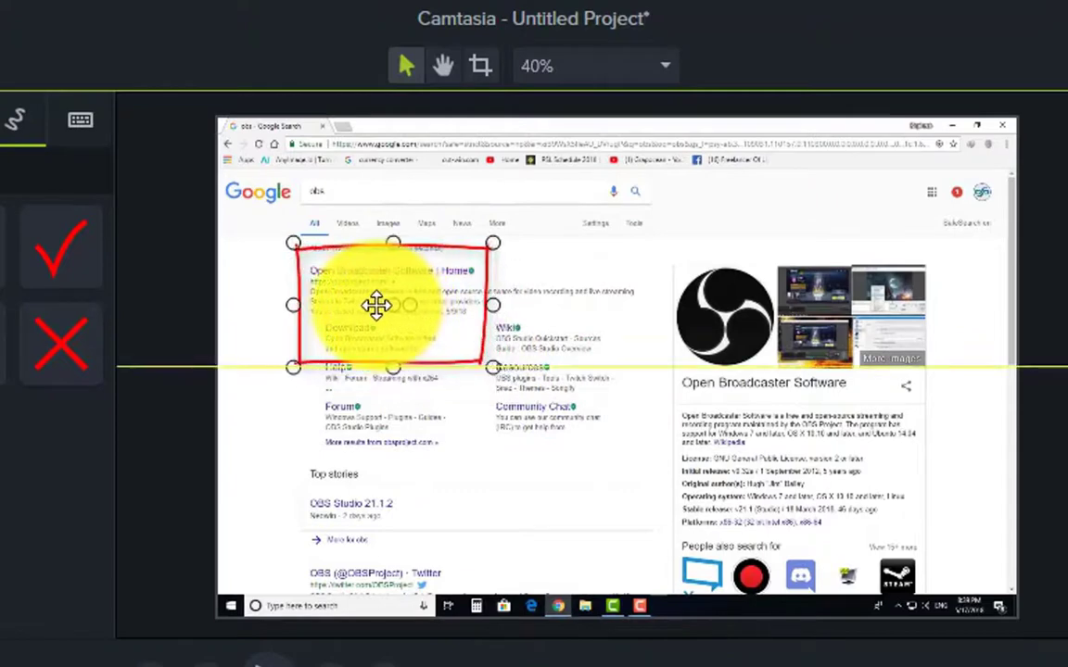
drag(390, 371, 390, 306)
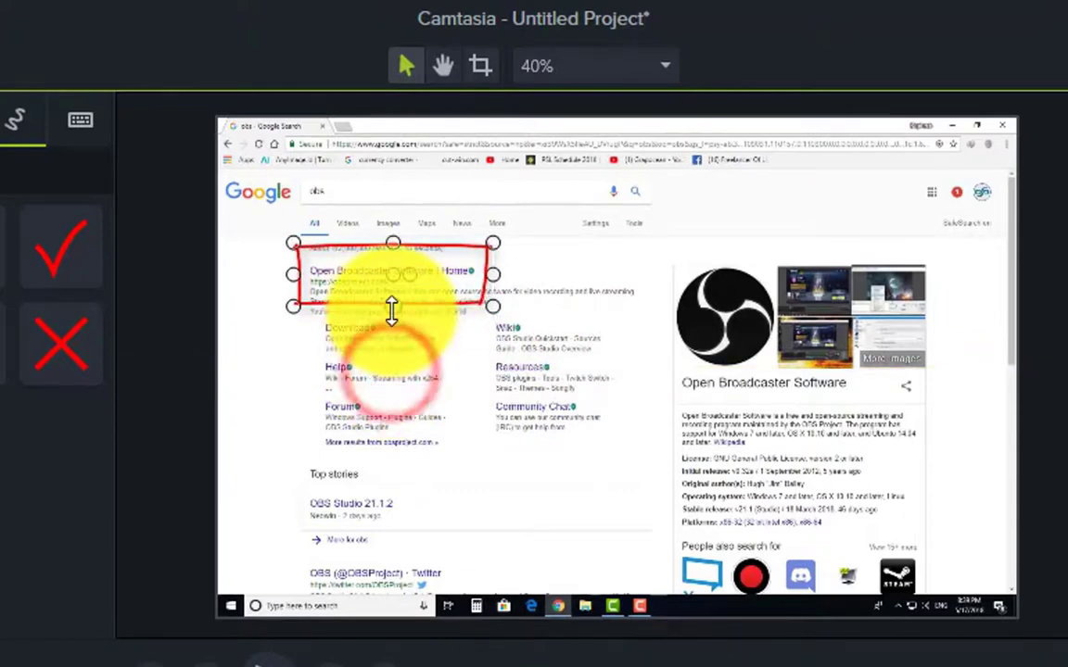
click(445, 284)
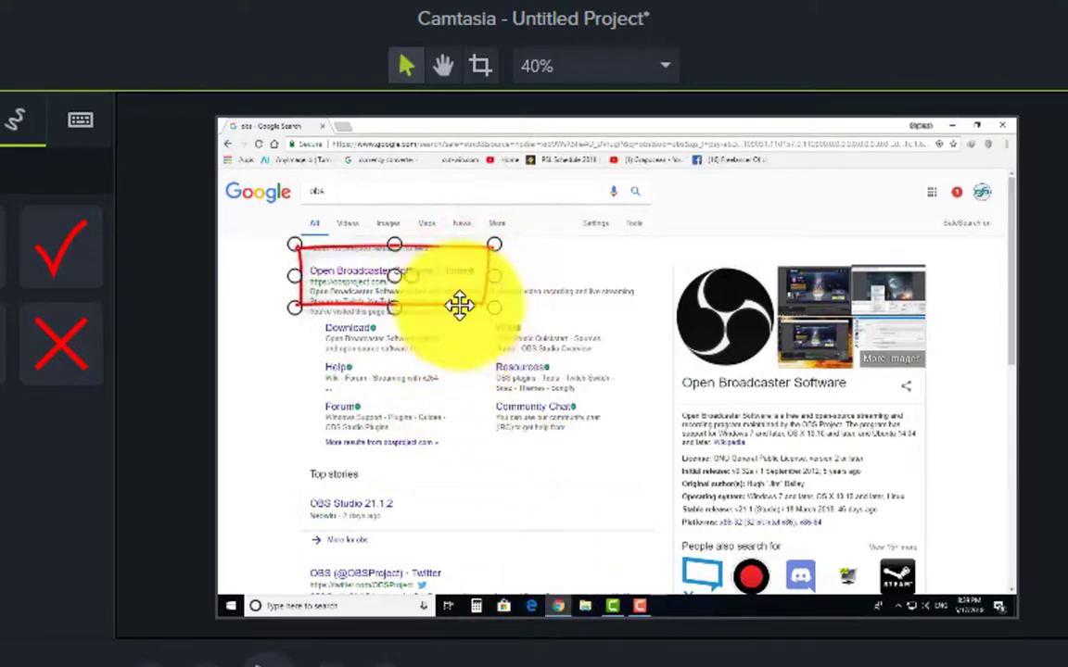
drag(394, 250, 394, 256)
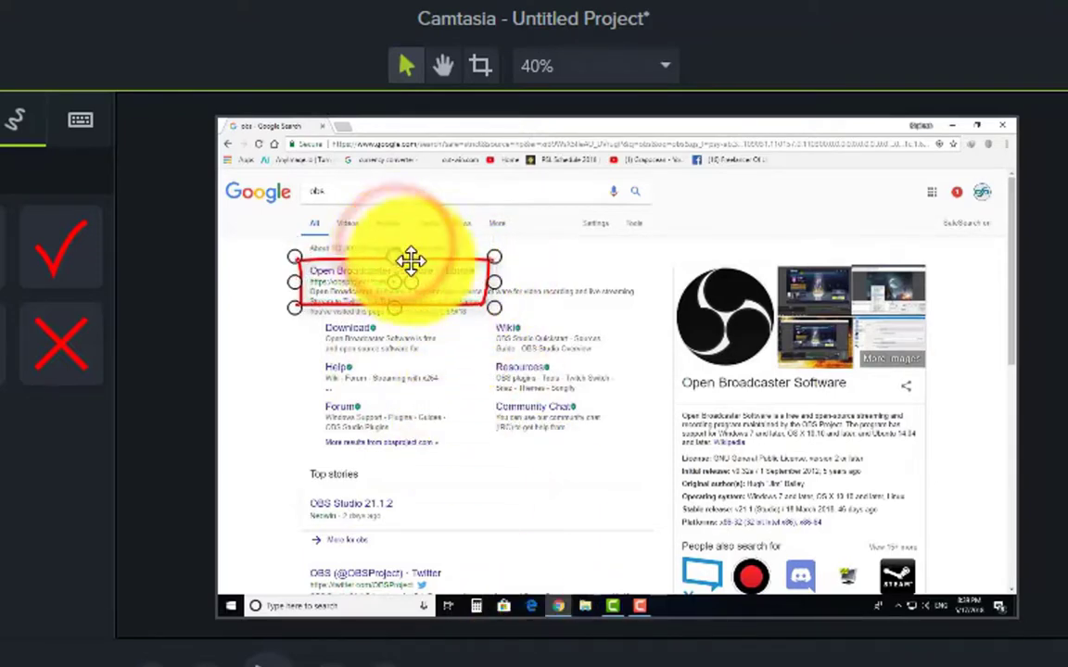
mouse_move(497, 278)
mouse_down()
mouse_move(644, 274)
mouse_move(499, 275)
mouse_up()
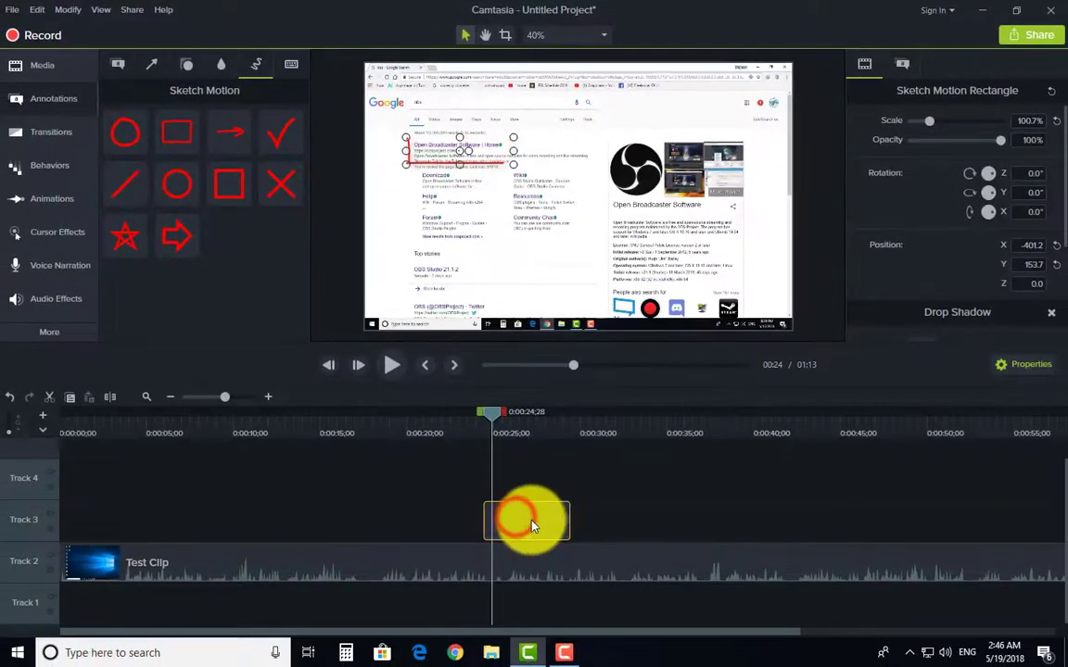
Move the Sketch Motion Rectangle clip to start at 0:00:24;28 and preview it by playing the timeline from 0:00:22;03.
drag(533, 527, 542, 524)
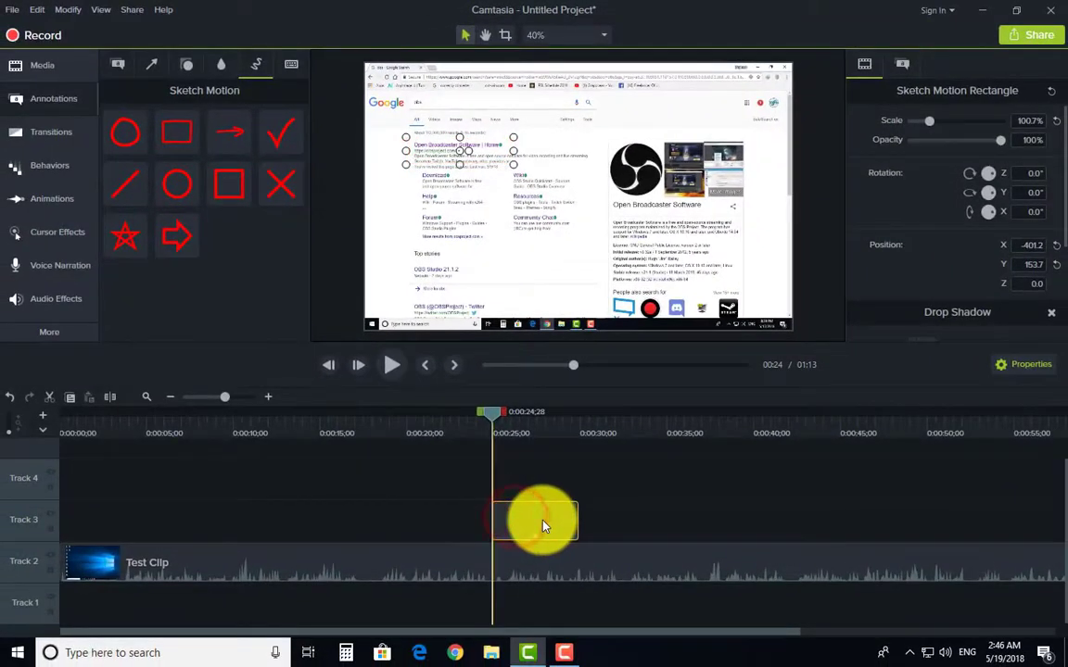
click(478, 442)
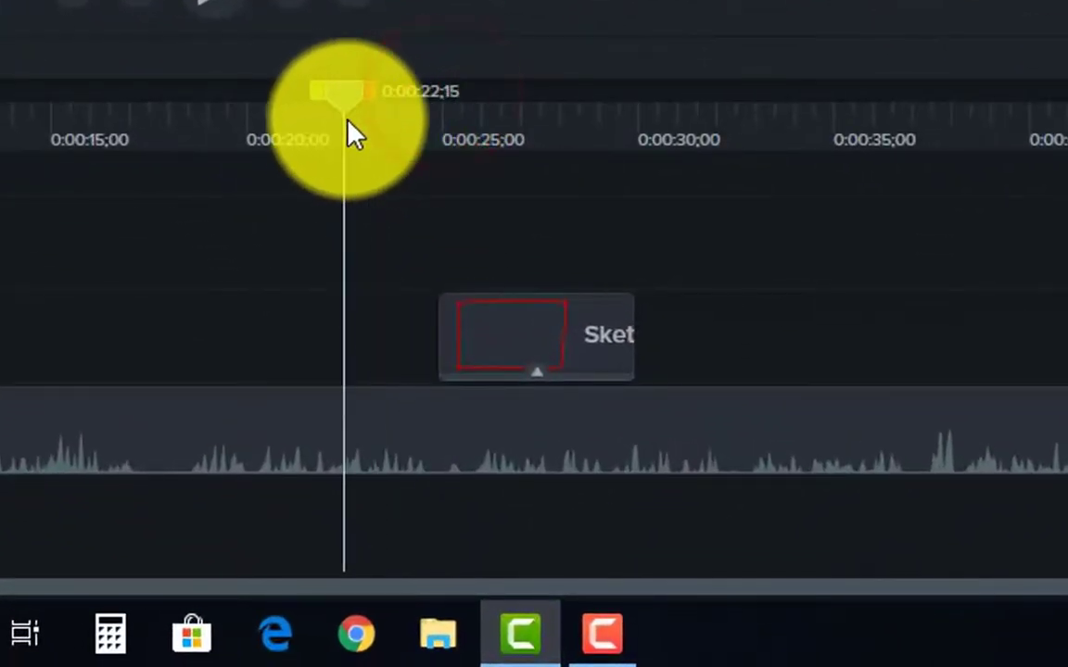
drag(347, 125, 334, 126)
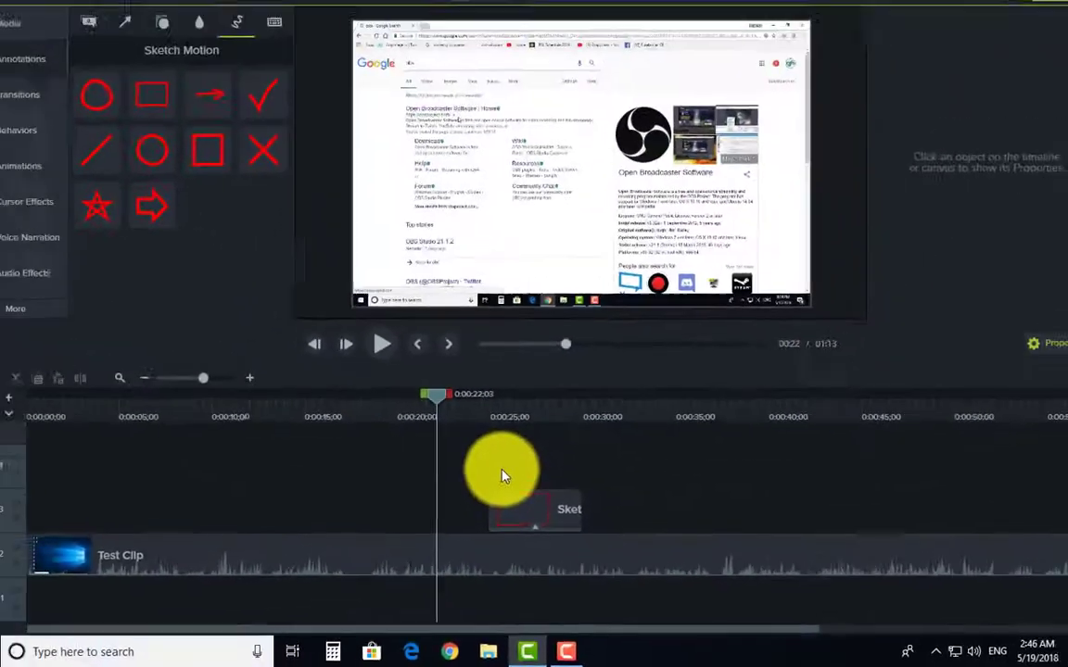
key(space)
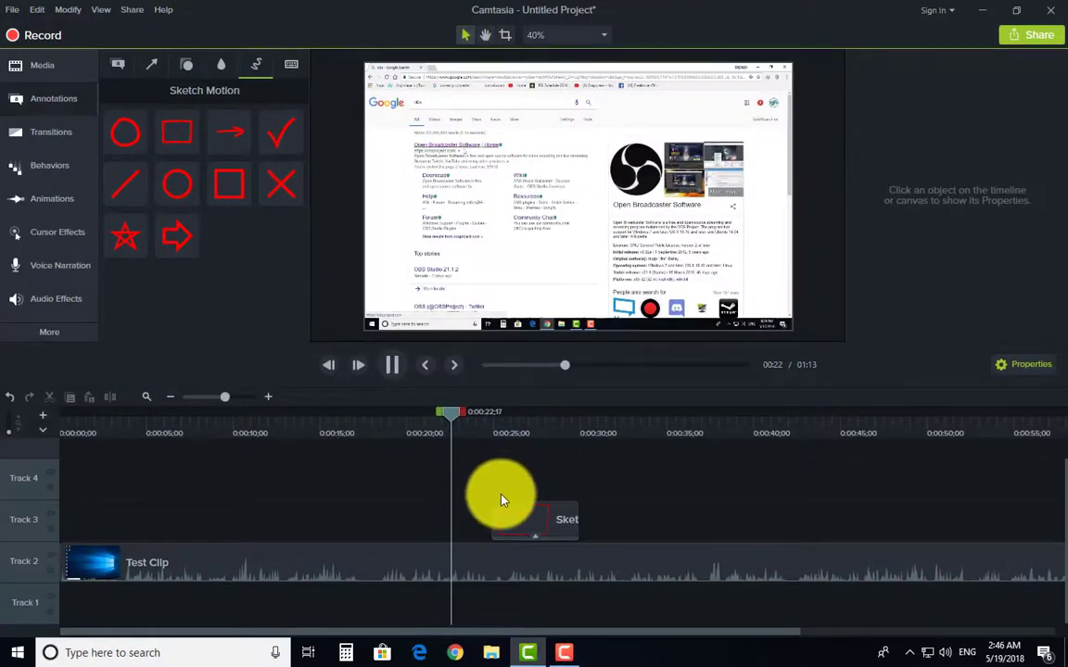
key(space)
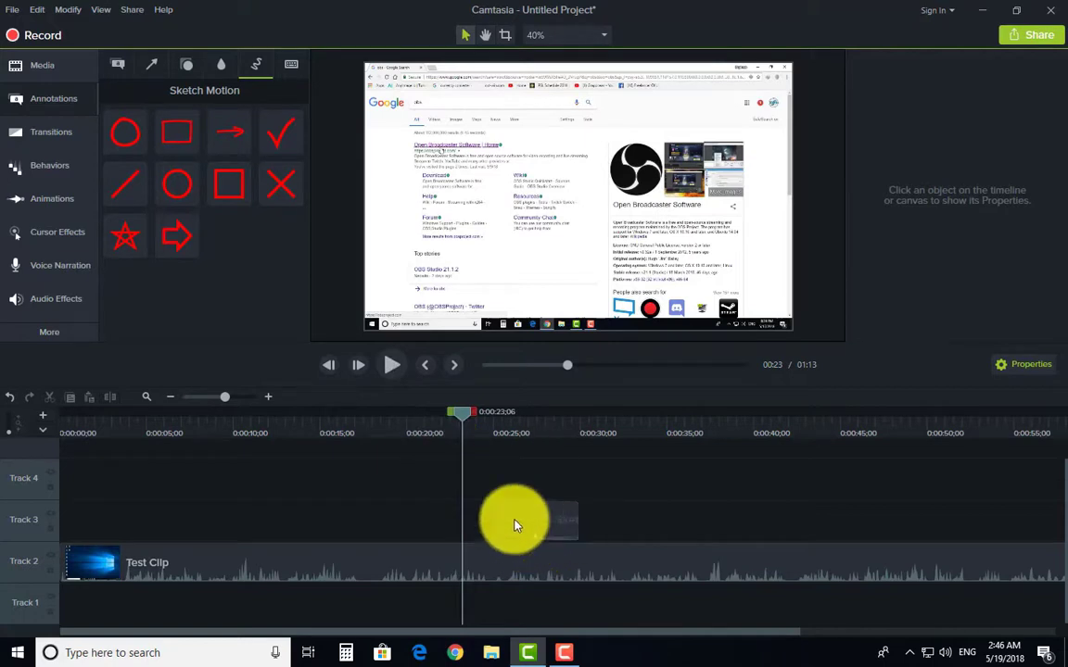
drag(516, 527, 519, 524)
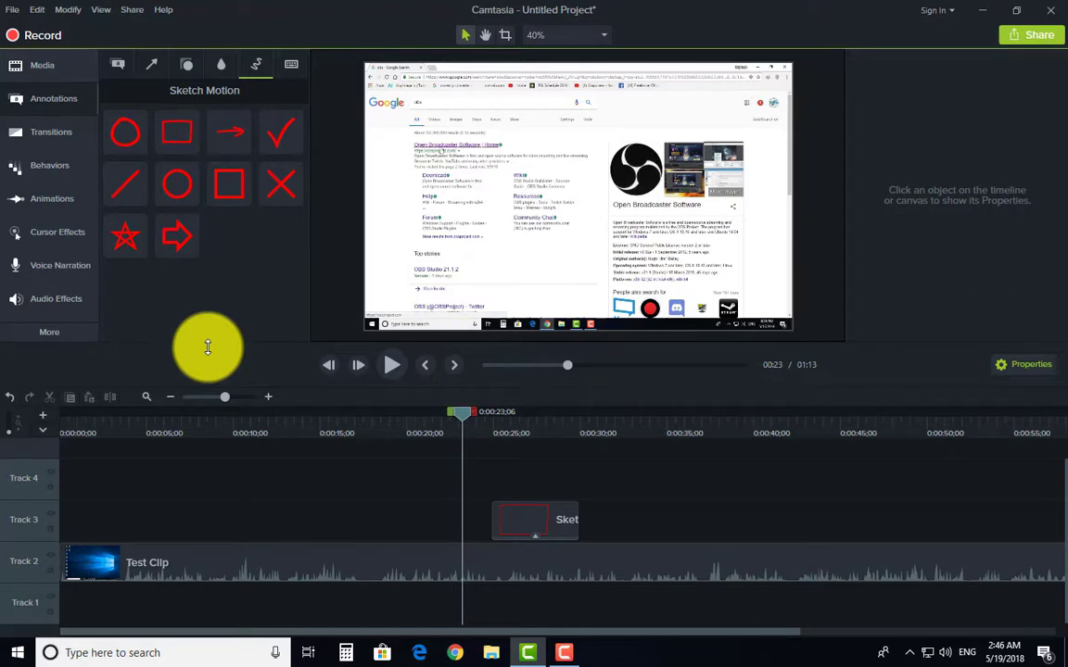
key(space)
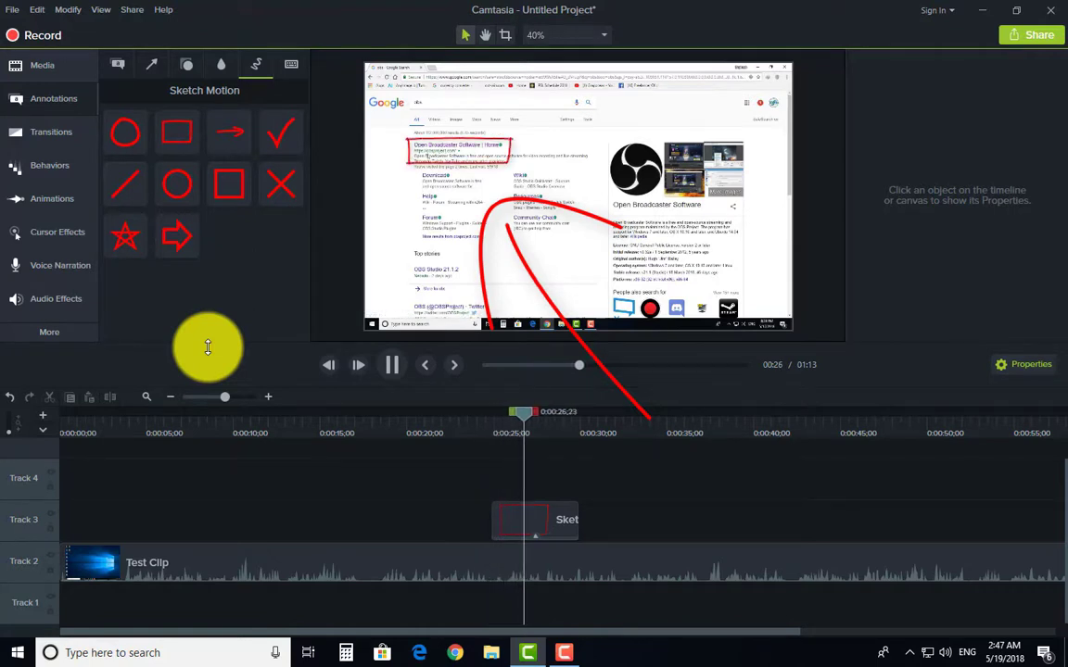
key(space)
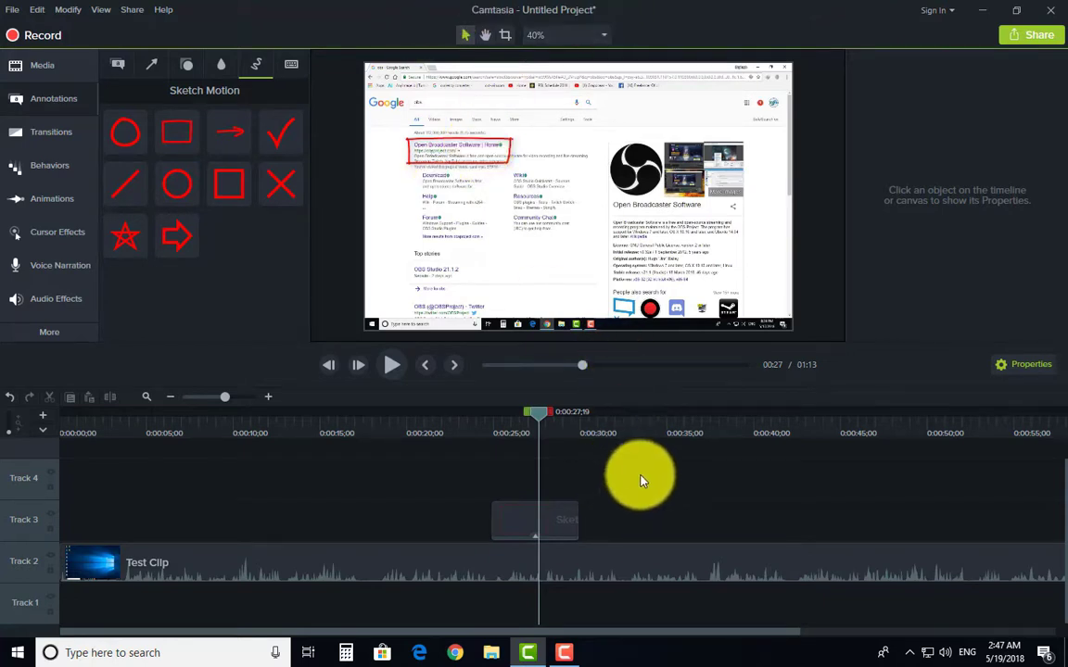
Replace the Sketch Motion Rectangle on Track 3 with a Sketch Motion Arrow placed at X -150.0, Y 62.5.
drag(639, 474, 512, 525)
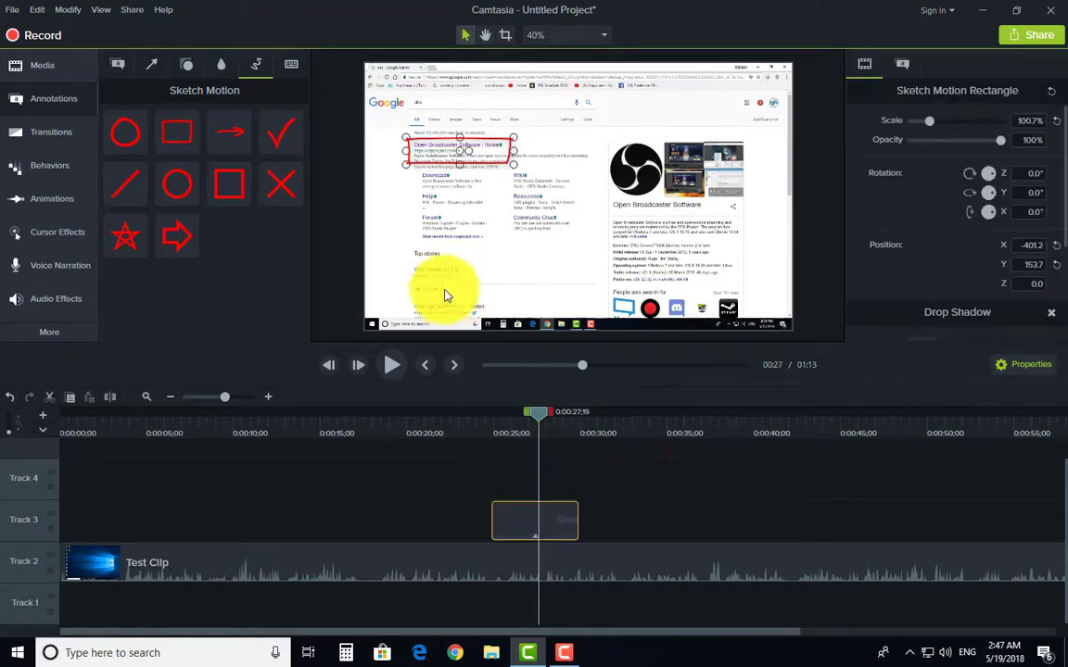
key(Delete)
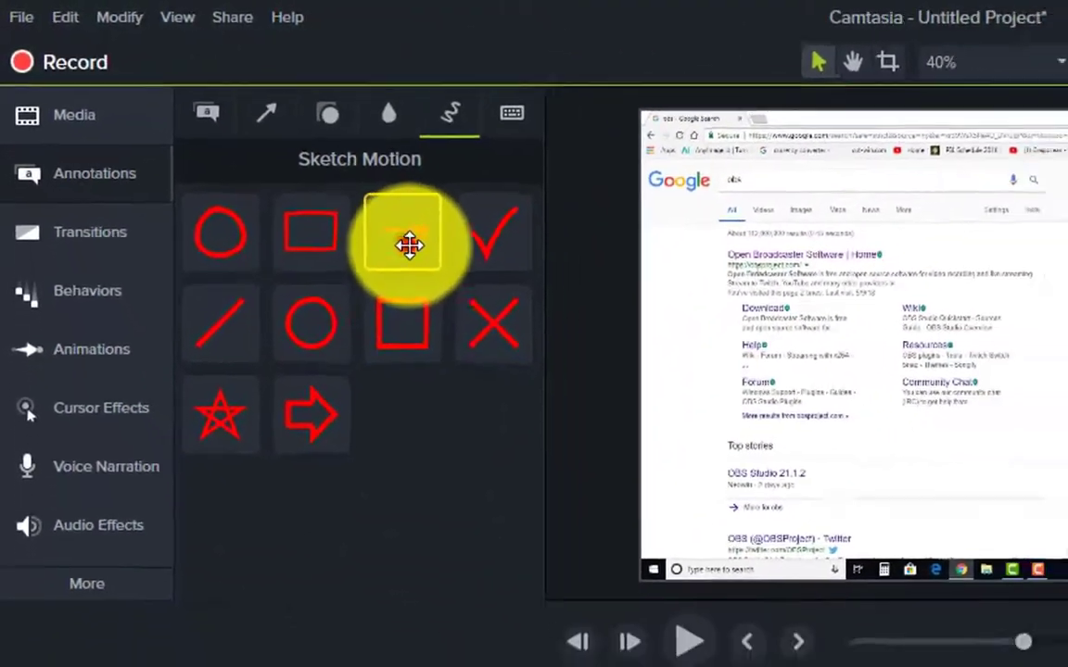
mouse_move(446, 292)
mouse_down()
mouse_move(436, 417)
mouse_move(551, 526)
mouse_move(556, 547)
mouse_move(507, 539)
mouse_up()
drag(571, 201, 513, 266)
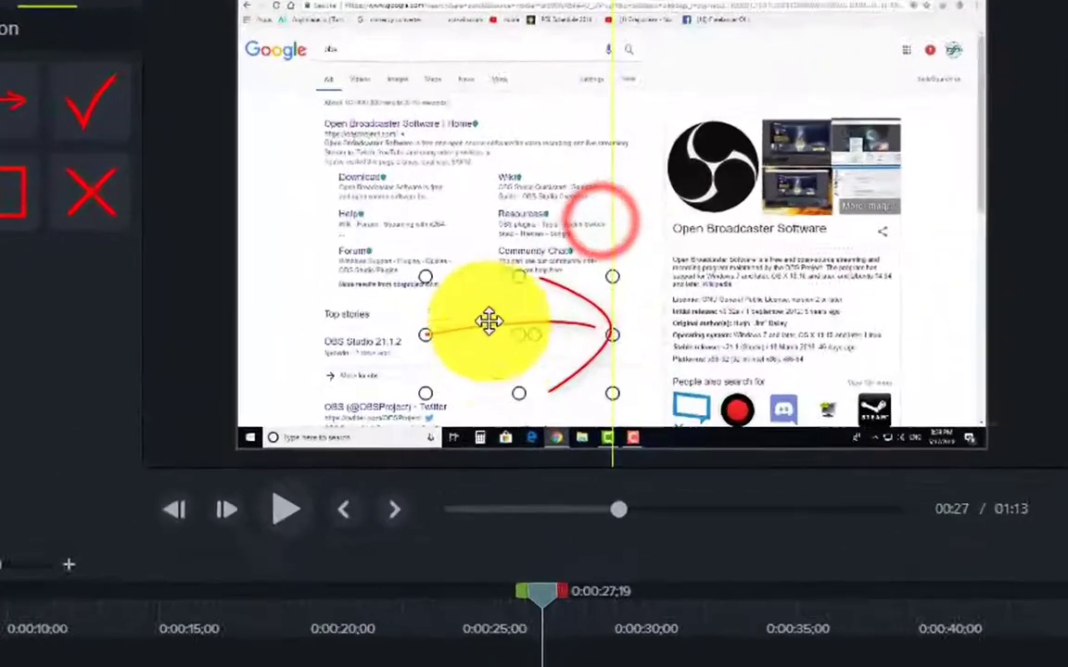
mouse_move(489, 390)
mouse_down()
mouse_move(475, 349)
mouse_move(529, 174)
mouse_move(519, 193)
mouse_up()
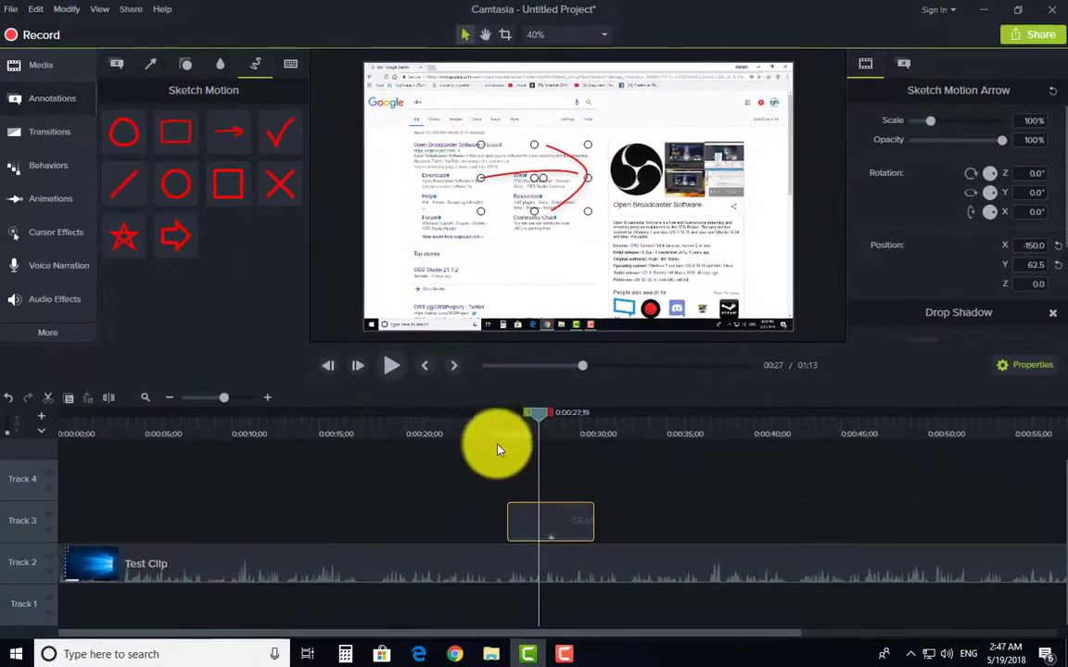
Play the timeline from about 23 seconds to preview the Sketch Motion Arrow being drawn.
click(496, 432)
drag(496, 433, 471, 437)
key(space)
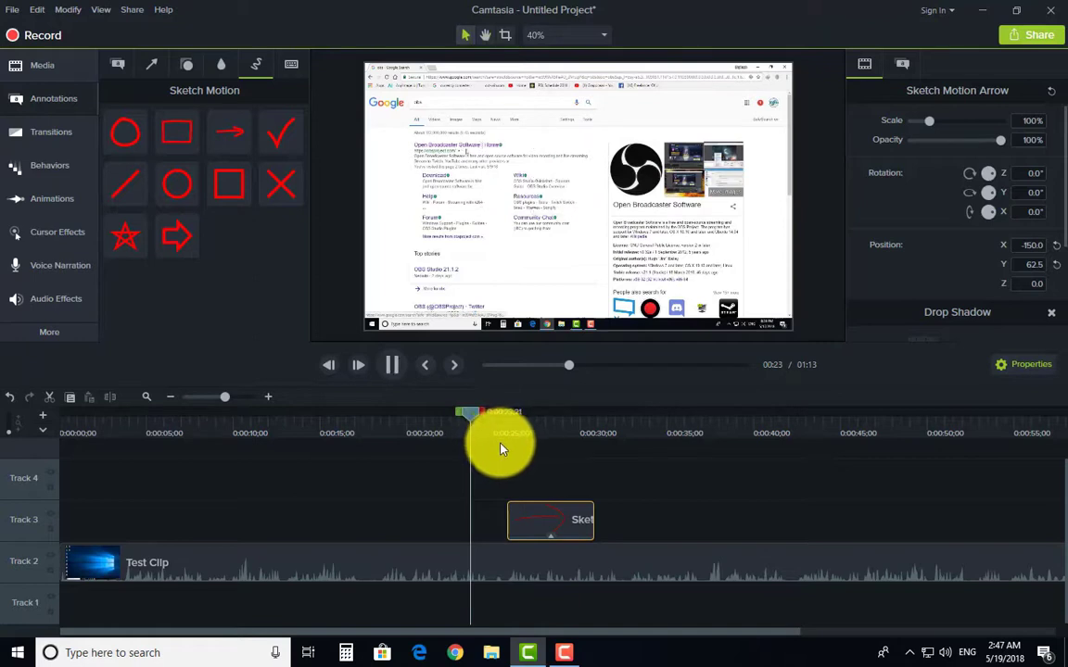
key(space)
key(space)
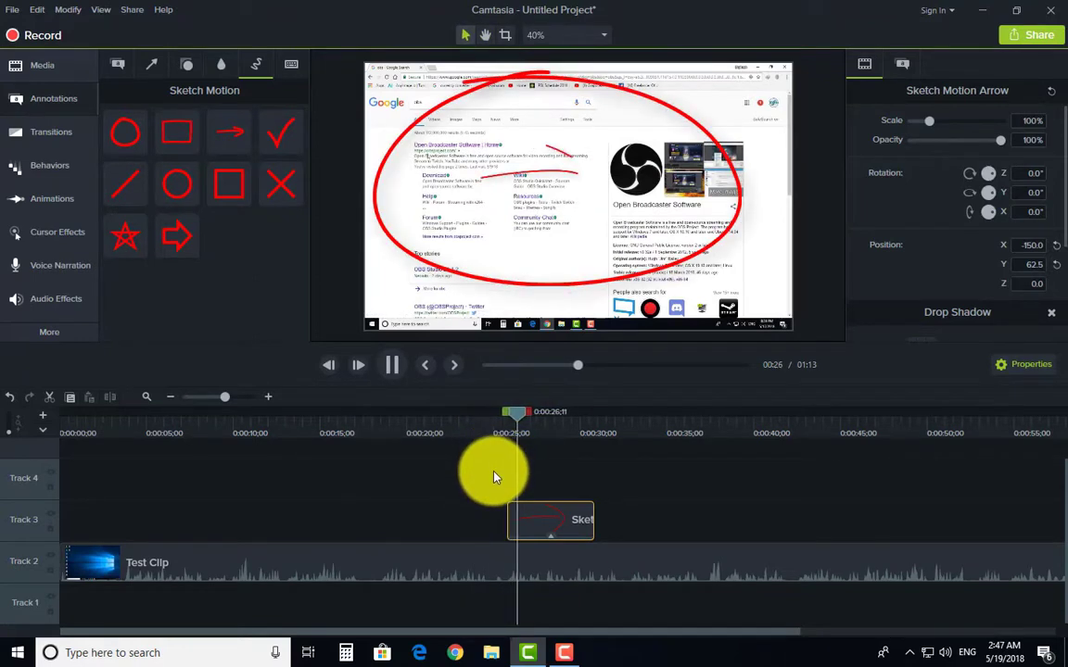
key(space)
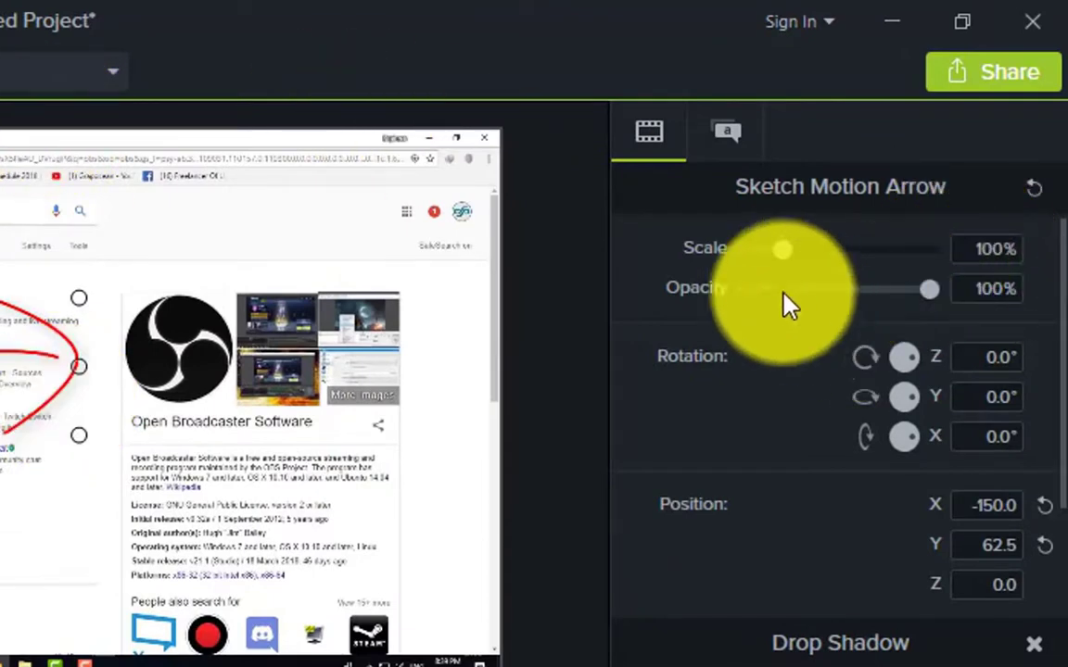
Set the Sketch Motion Arrow's scale to 105% and look through its Drop Shadow settings.
drag(784, 252, 818, 267)
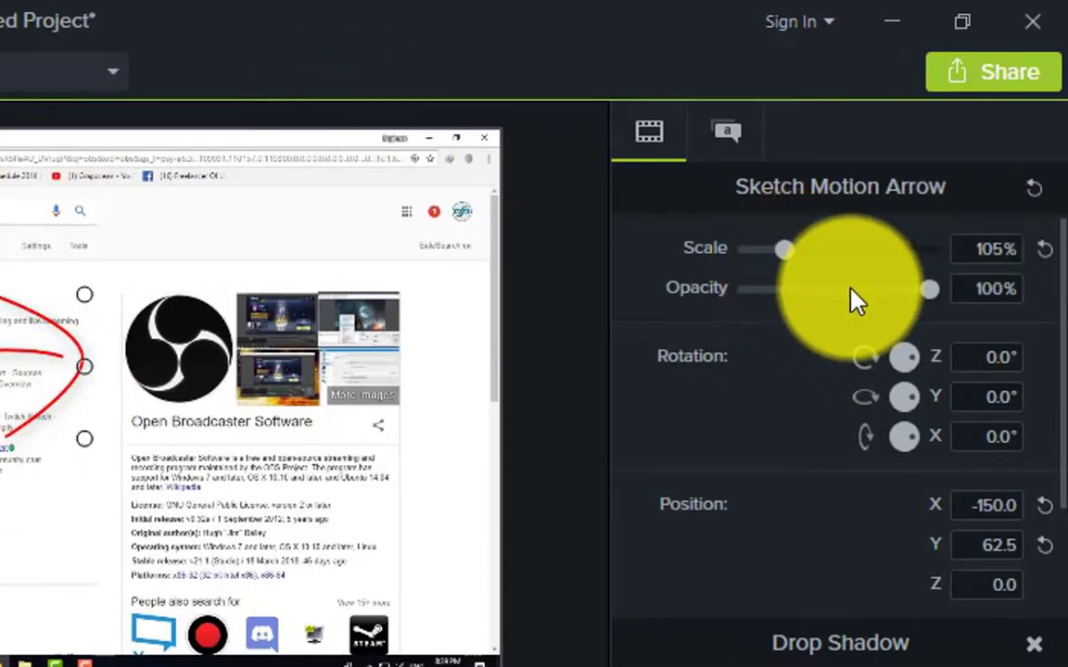
scroll(876, 335, down, 5)
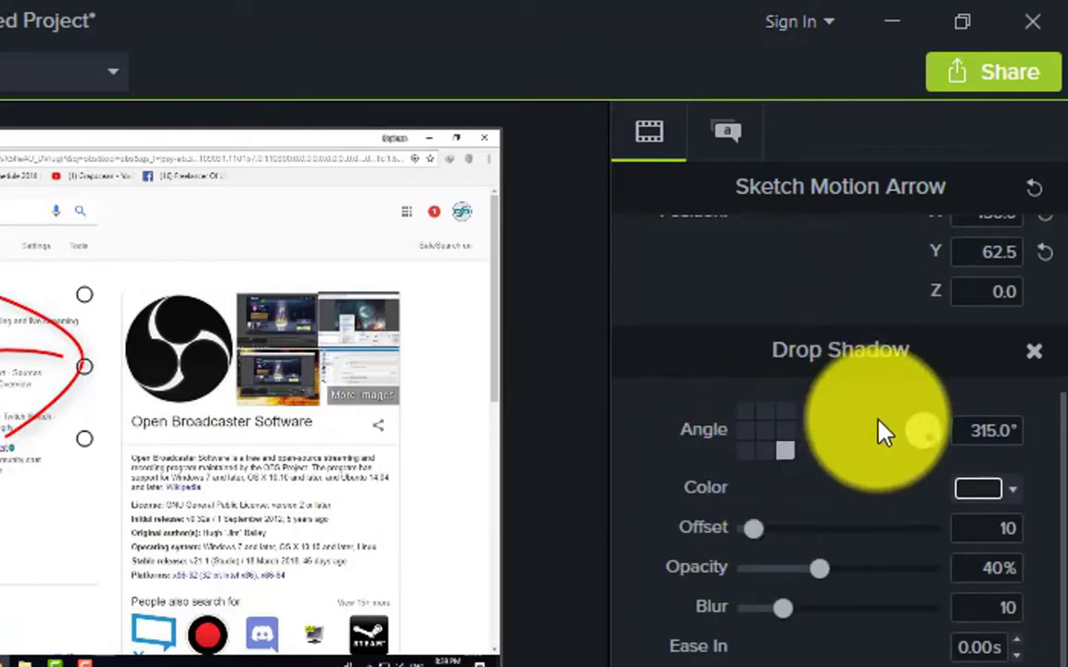
scroll(882, 430, up, 5)
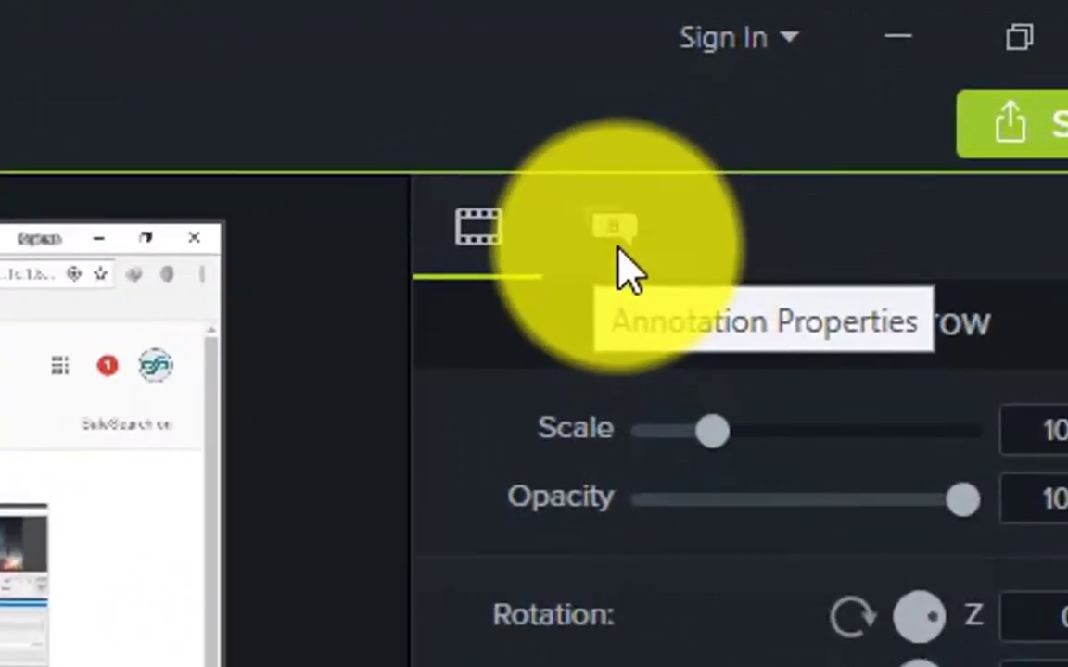
Change the Sketch Motion Arrow's color to yellow, and undo the color change.
click(619, 252)
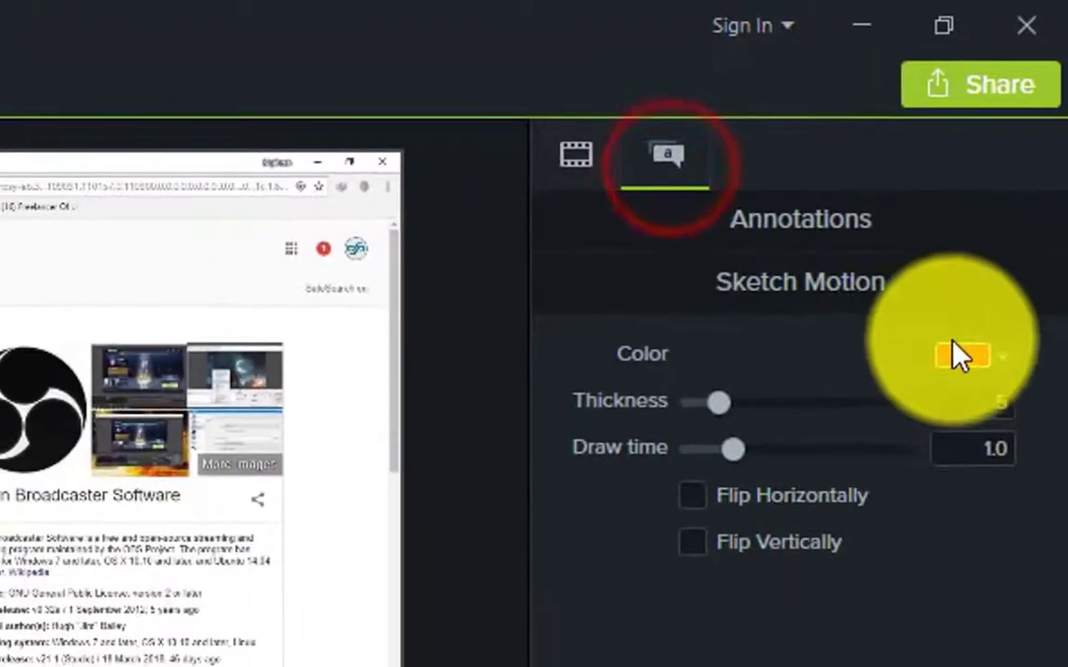
click(964, 359)
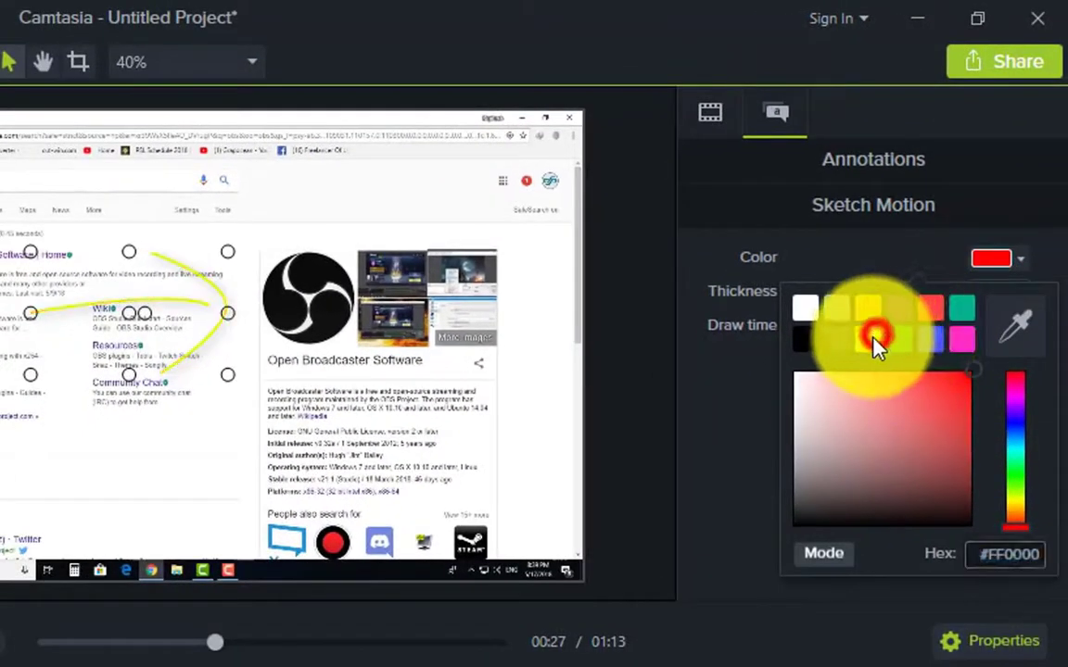
click(873, 337)
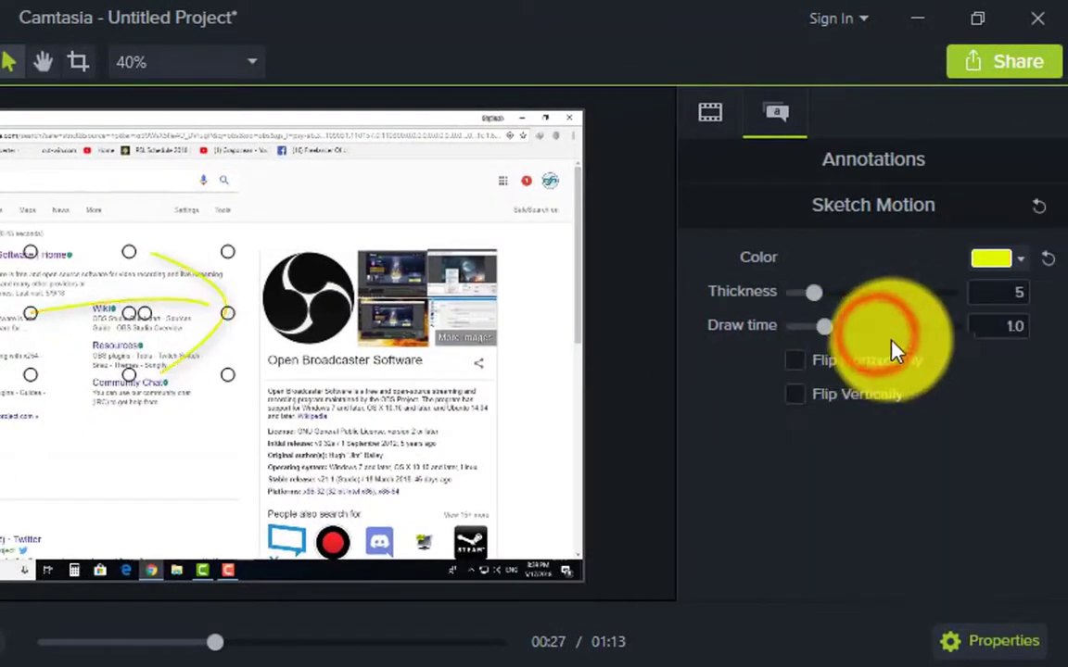
key(ctrl+z)
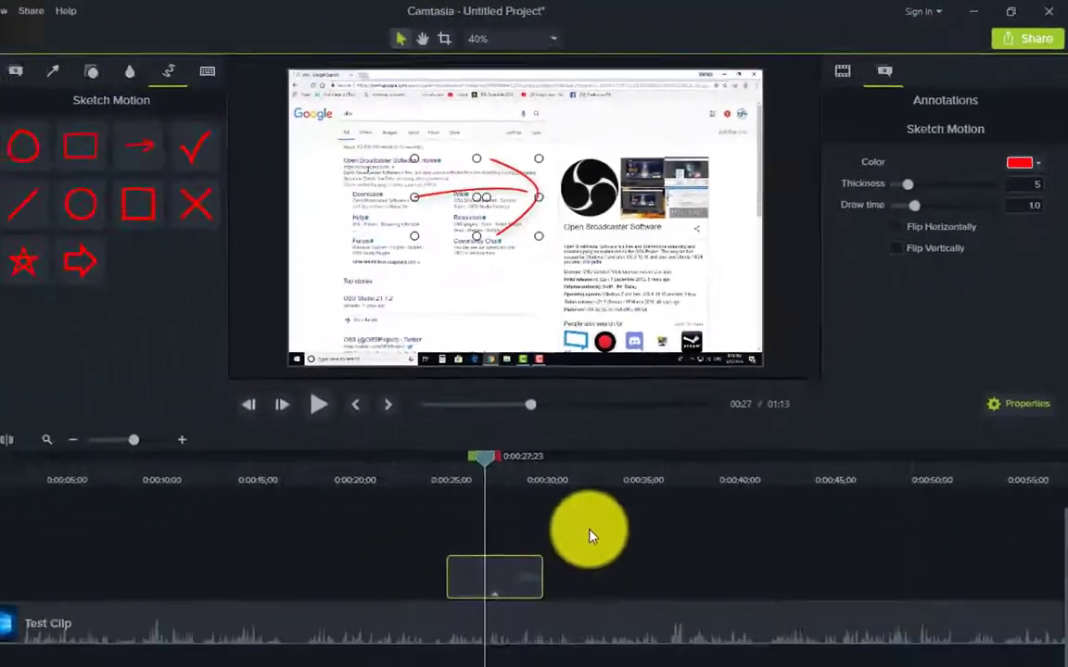
Replace the Sketch Motion Arrow on Track 3 with a Sketch Motion X placed over the first search result.
drag(589, 530, 474, 594)
key(Delete)
mouse_move(231, 183)
mouse_down()
mouse_move(468, 366)
mouse_move(546, 507)
mouse_move(512, 536)
mouse_move(496, 534)
mouse_move(515, 524)
mouse_move(391, 266)
mouse_move(295, 192)
mouse_move(463, 436)
mouse_move(542, 505)
mouse_move(543, 525)
mouse_move(515, 530)
mouse_up()
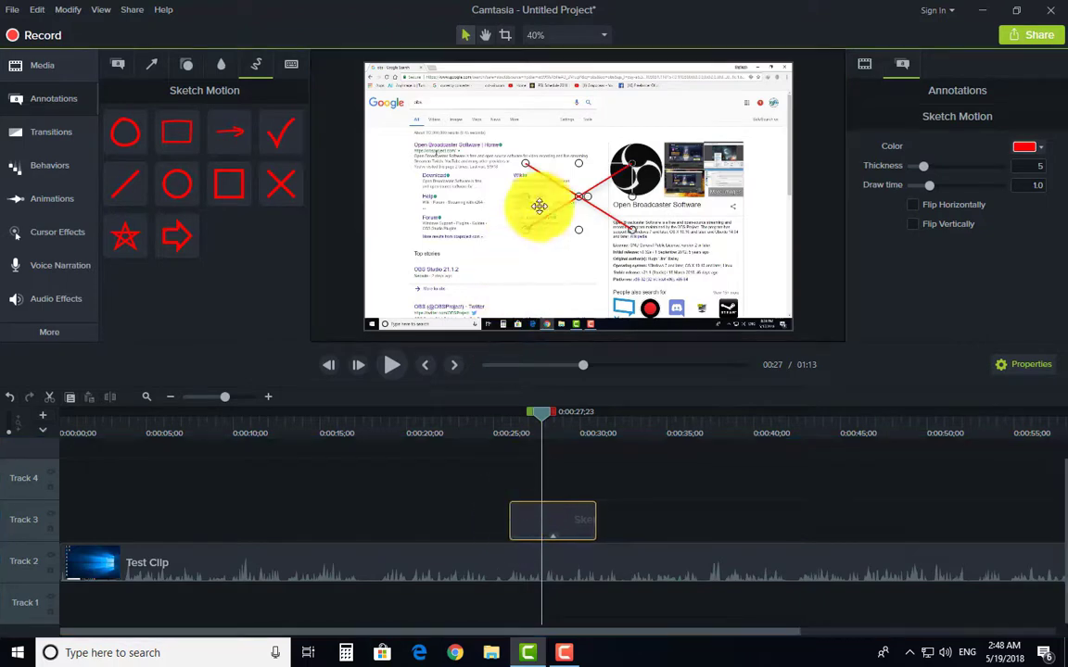
mouse_move(575, 204)
mouse_down()
mouse_move(518, 172)
mouse_move(447, 161)
mouse_up()
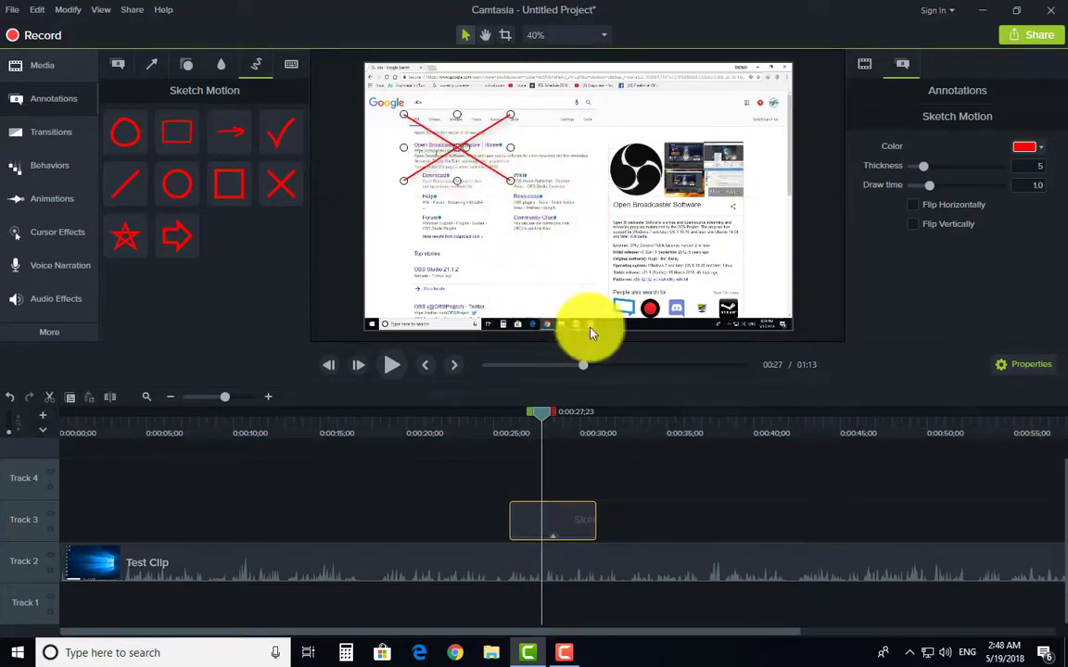
Play the timeline from about 24 seconds to preview the Sketch Motion X over the search result.
click(494, 434)
key(space)
key(space)
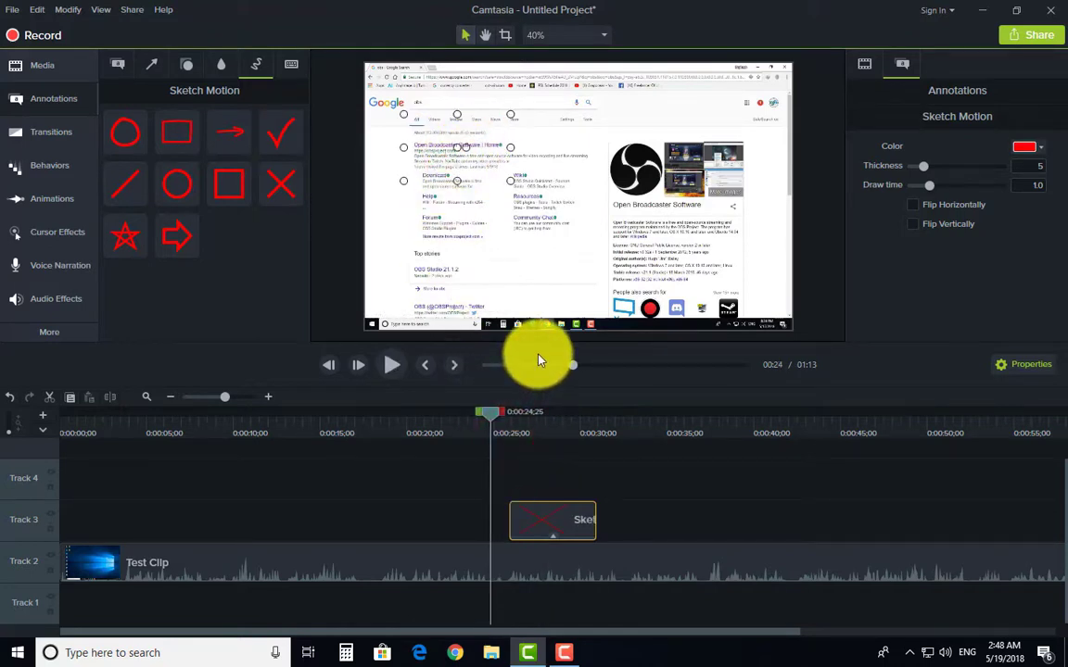
key(space)
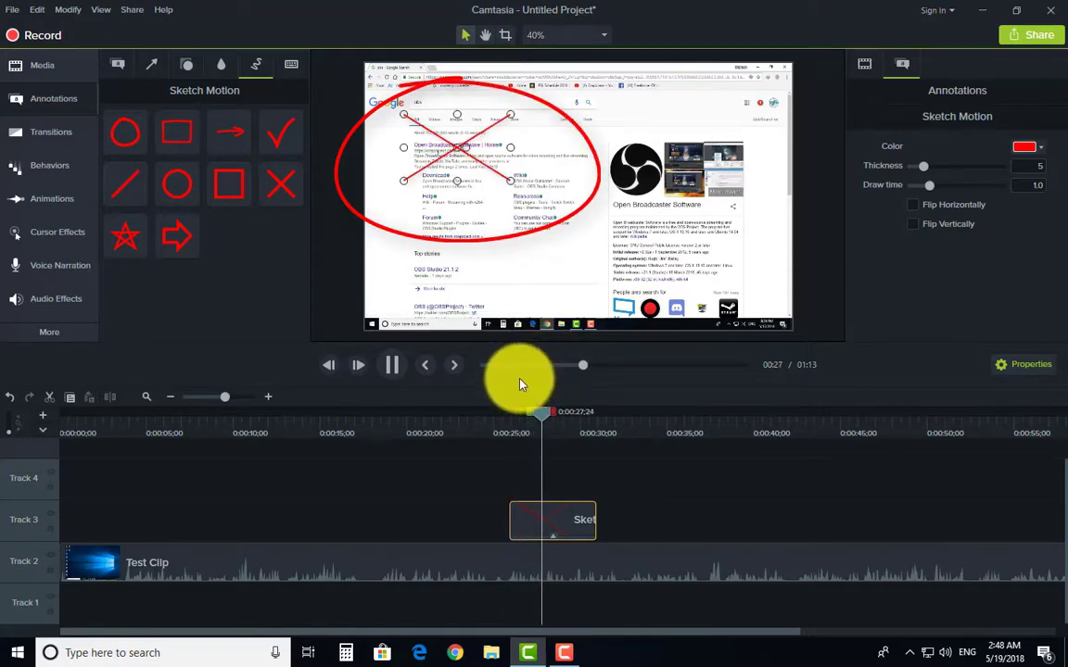
key(space)
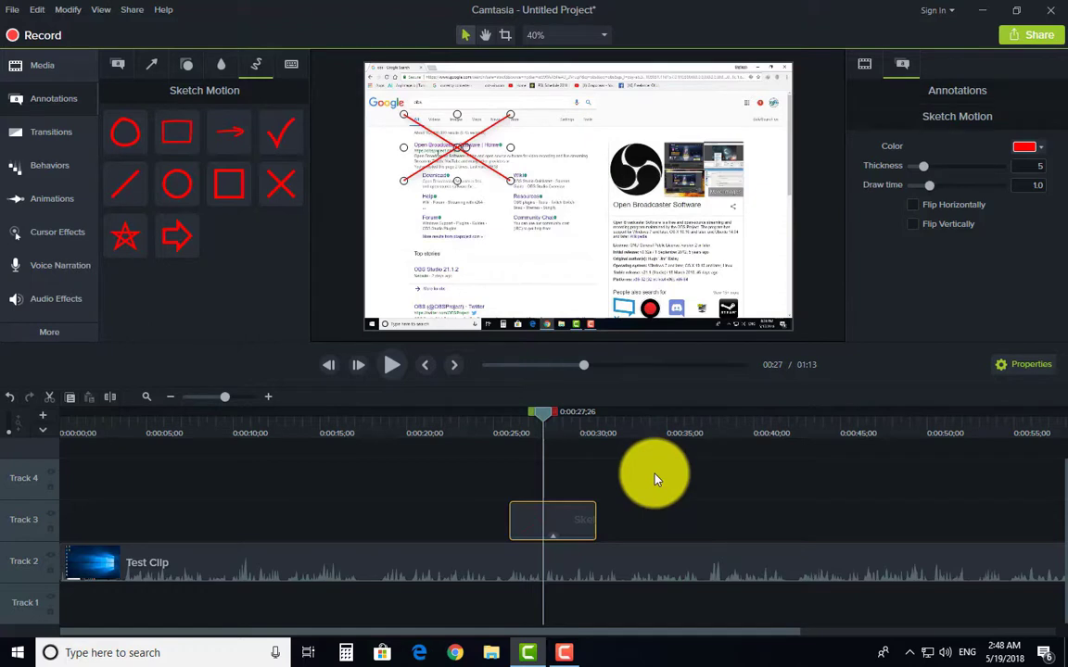
Delete the Sketch Motion X clip from Track 3.
drag(654, 477, 541, 525)
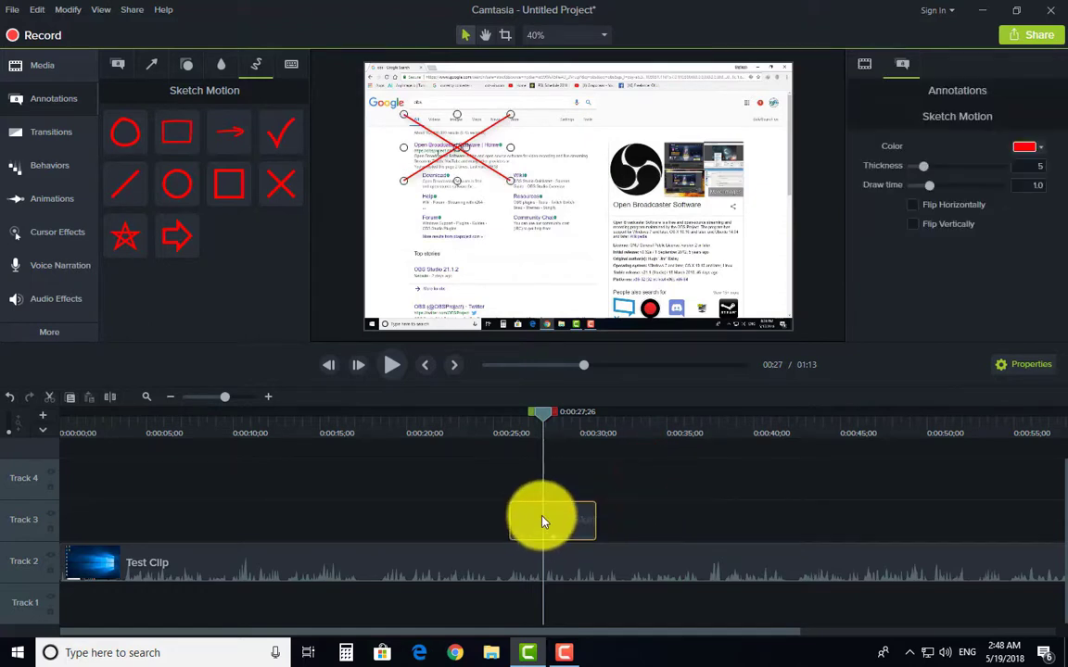
key(Delete)
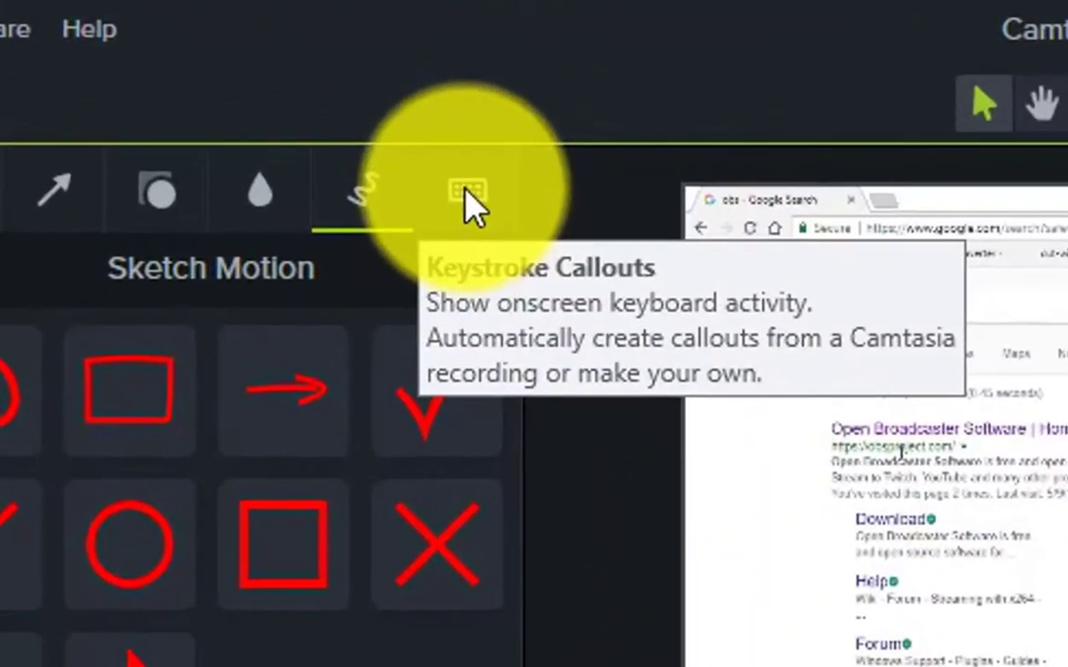
Add a Traditional-style Ctrl+A keystroke callout to Track 3 around the playhead and enlarge it over the lower part of the page.
click(407, 153)
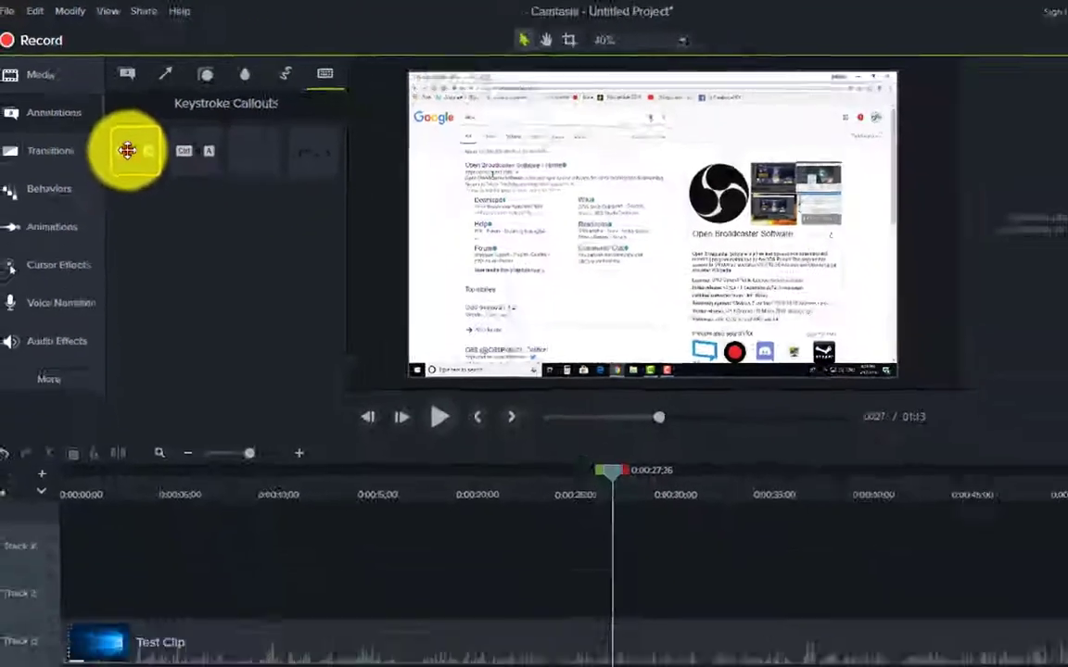
drag(191, 279, 508, 537)
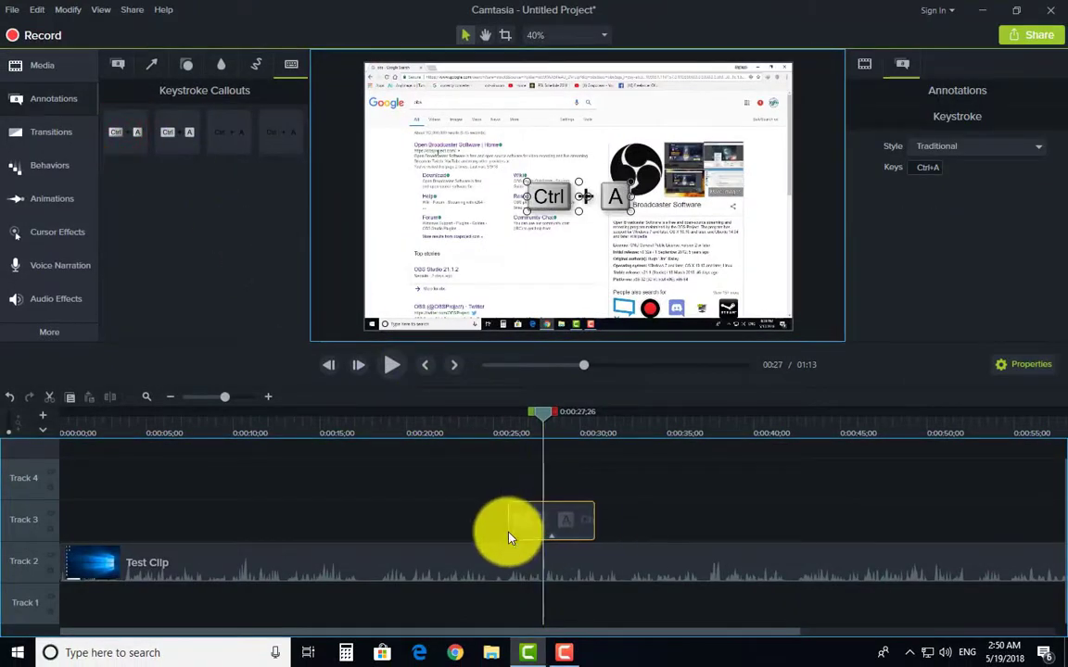
drag(571, 204, 520, 270)
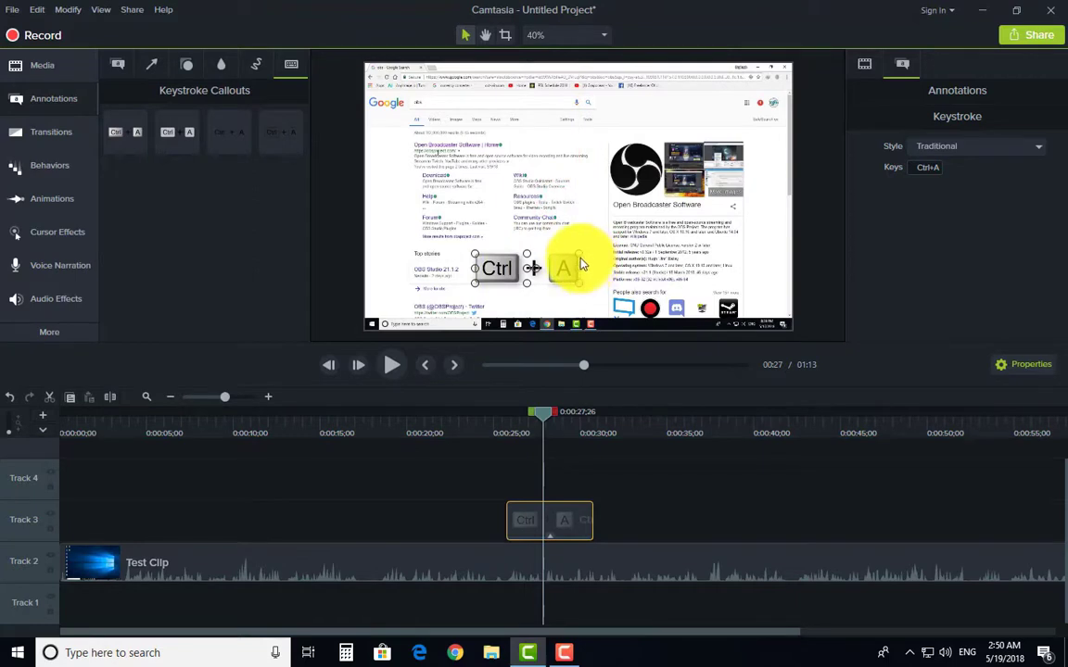
drag(579, 253, 639, 261)
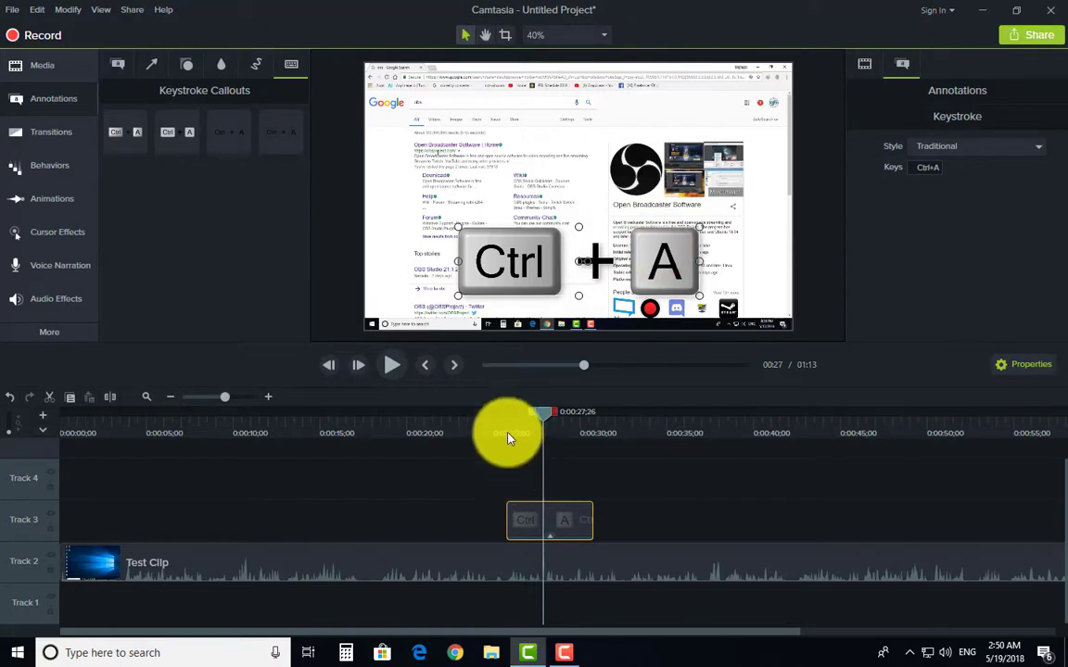
Play the timeline from about 24 seconds to preview the Ctrl+A keystroke callout.
drag(508, 439, 483, 442)
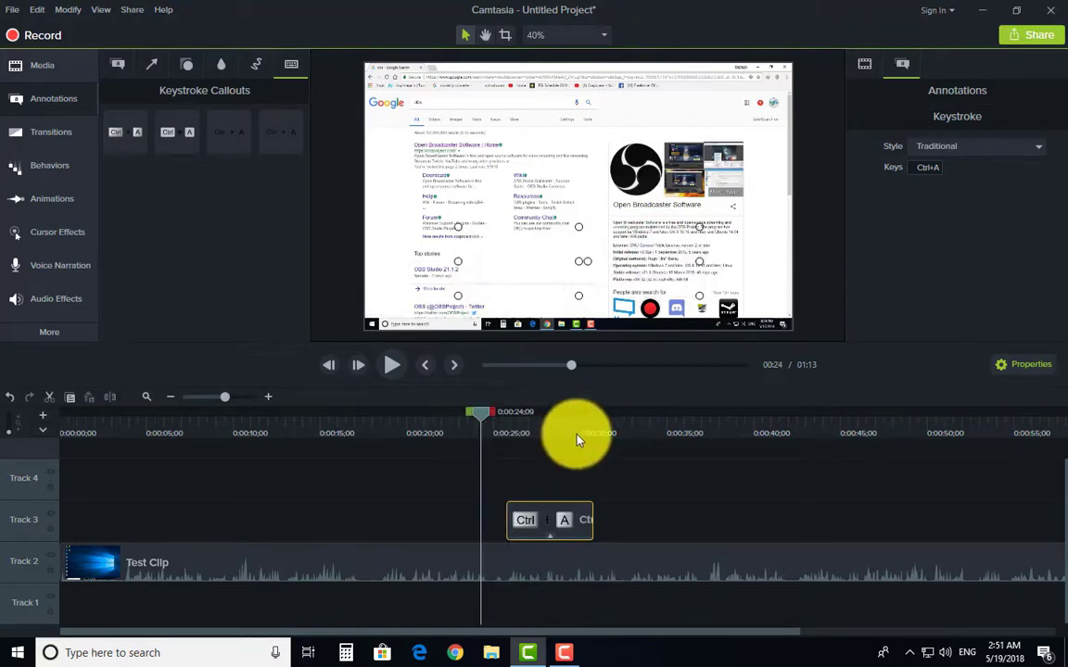
key(space)
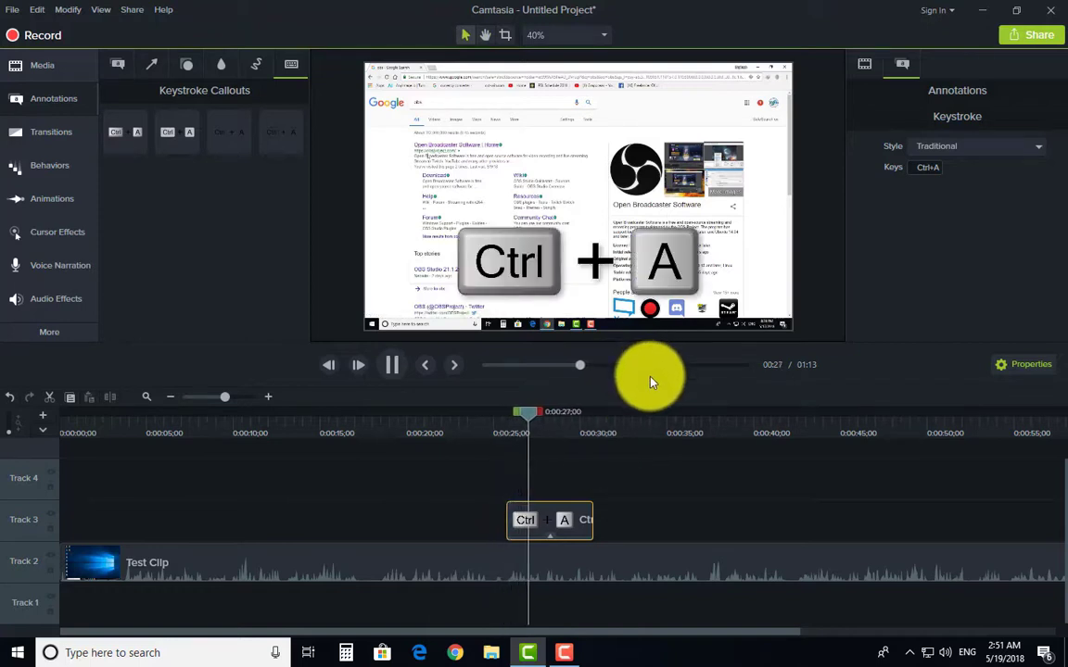
click(621, 243)
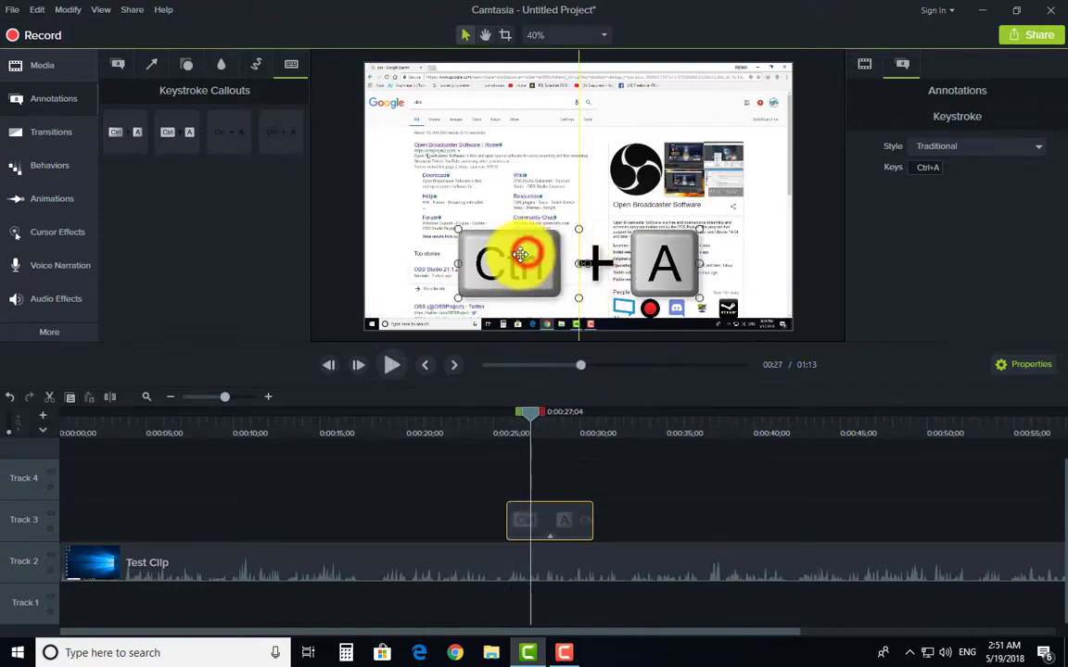
Set the keystroke callout's keys to Ctrl+J and center it horizontally over the lower part of the page.
drag(551, 251, 543, 253)
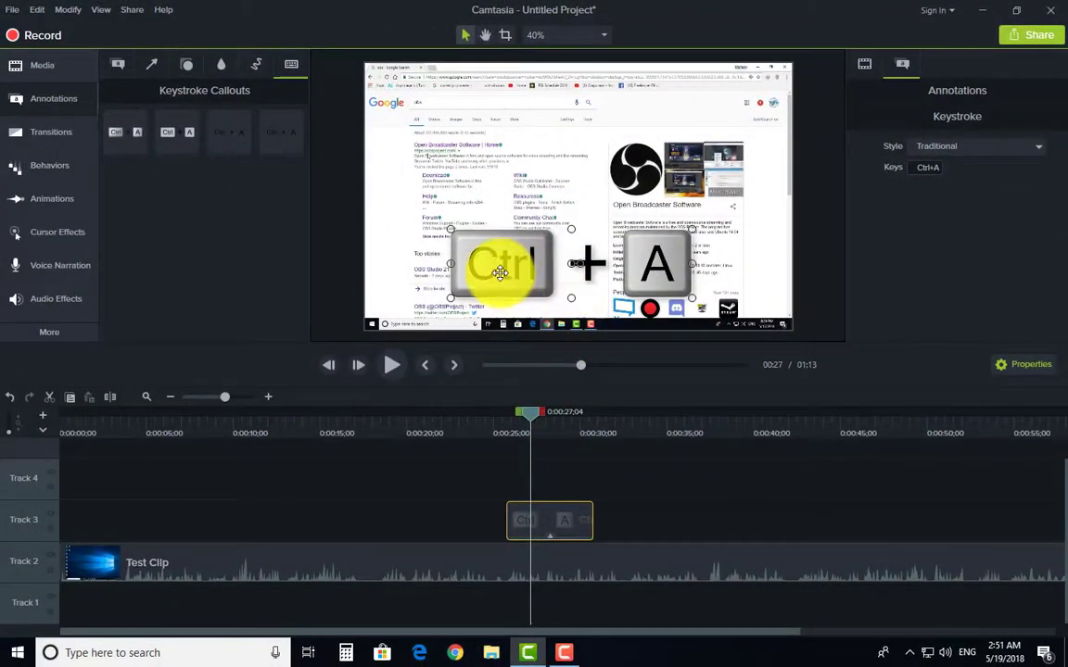
drag(491, 287, 524, 276)
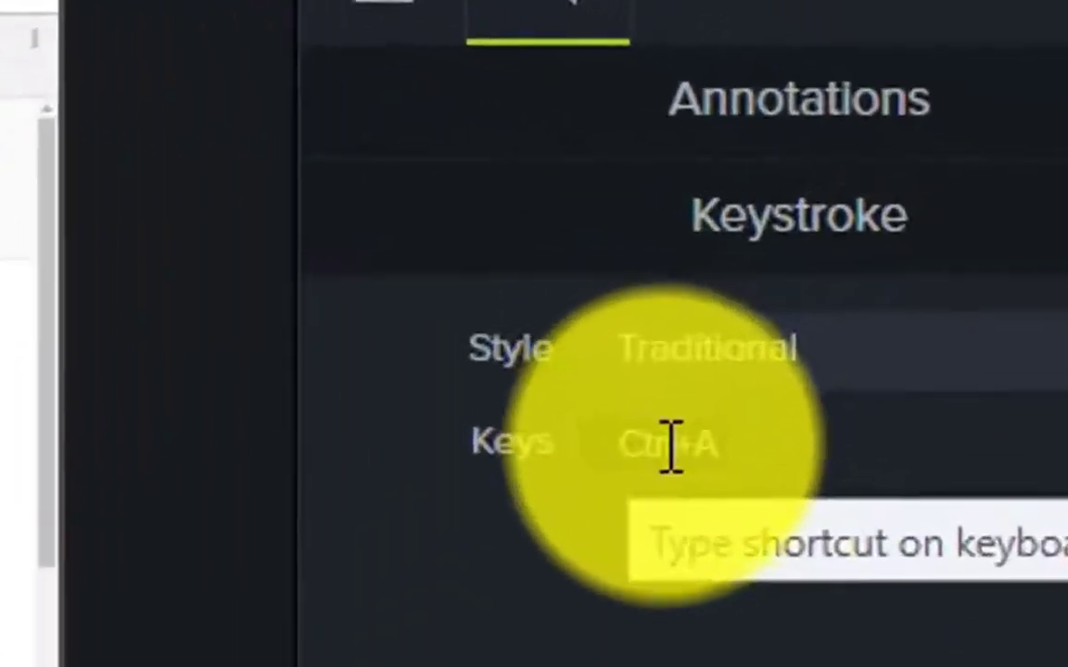
click(797, 276)
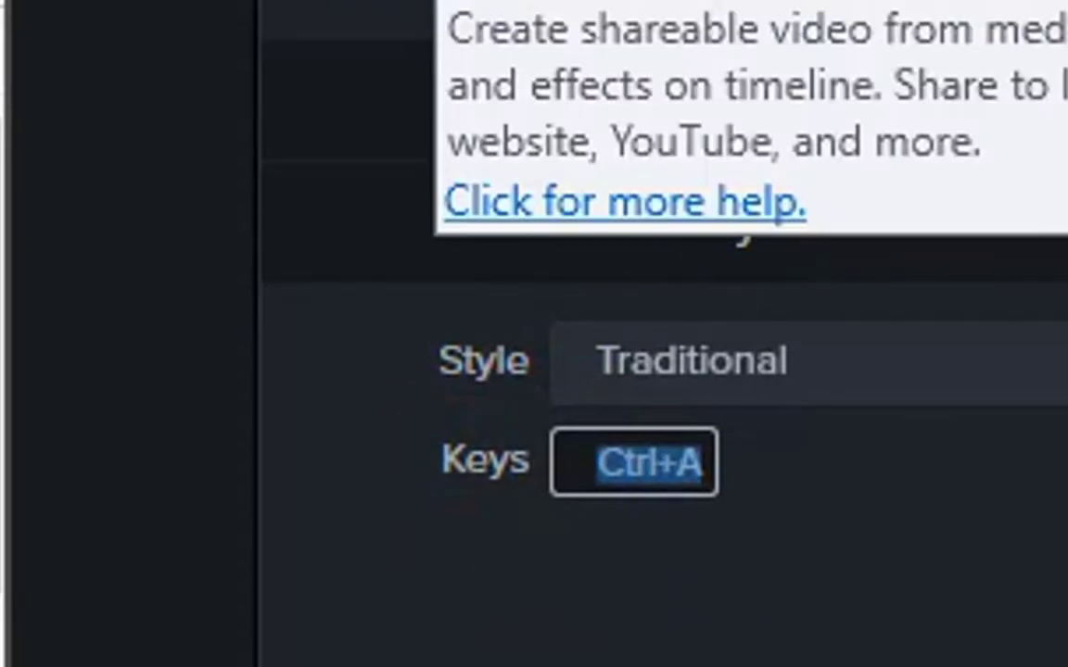
key(ctrl+j)
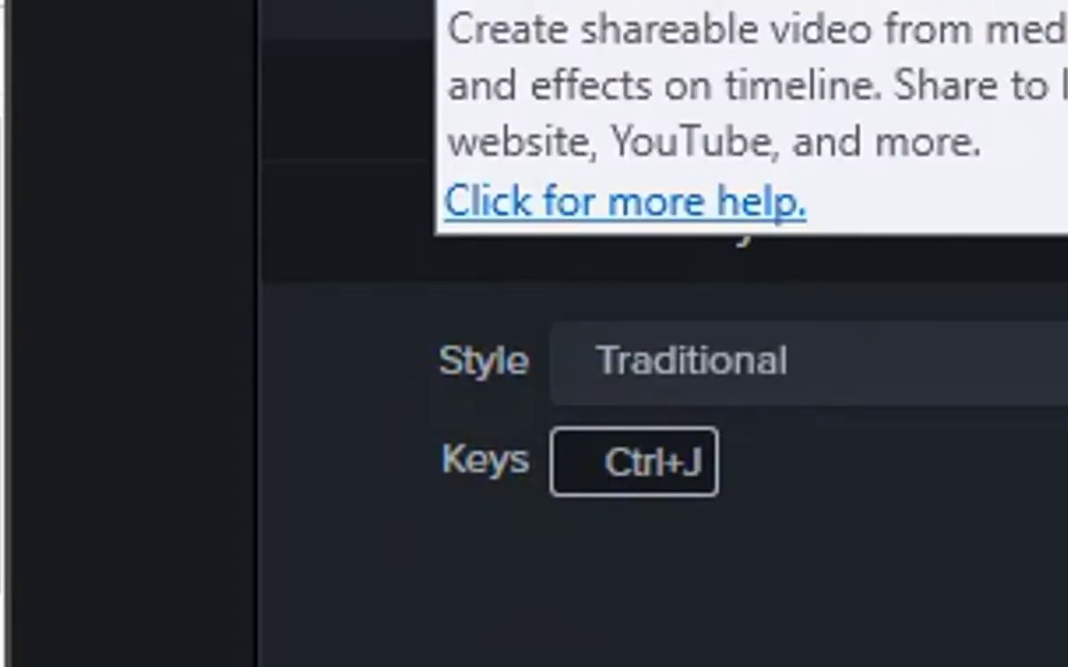
click(777, 595)
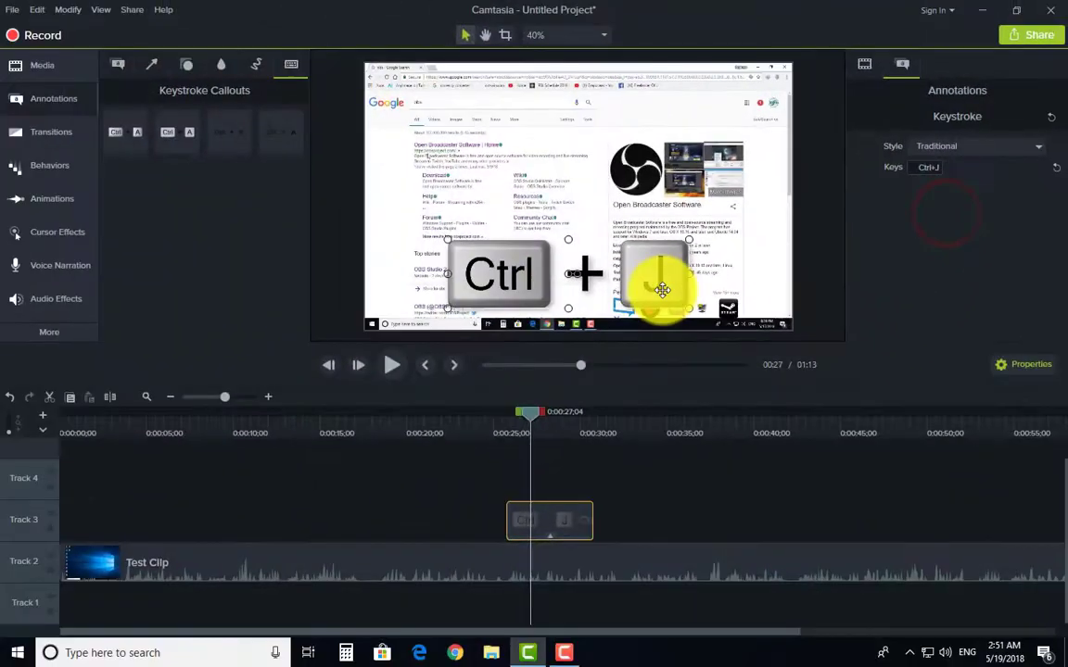
mouse_move(661, 292)
mouse_down()
mouse_move(627, 205)
mouse_move(588, 256)
mouse_move(615, 265)
mouse_move(614, 288)
mouse_move(627, 257)
mouse_move(685, 273)
mouse_move(674, 278)
mouse_up()
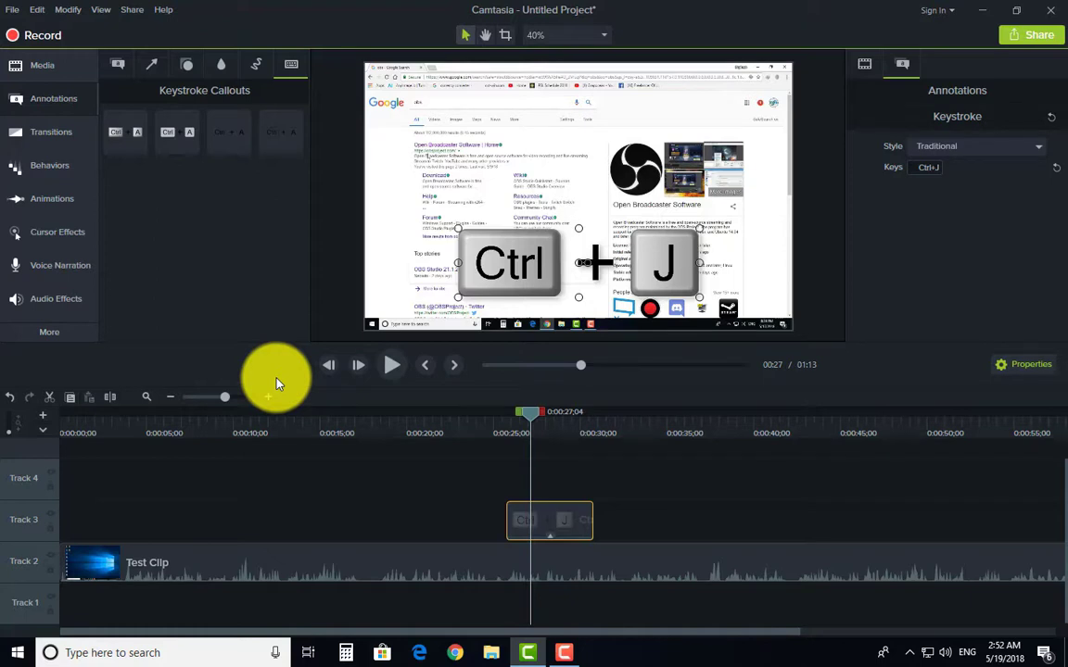
Replace the Ctrl+J callout on Track 3 with a Gray-style Ctrl+A keystroke callout, enlarged across the lower half of the page.
drag(631, 491, 516, 480)
key(Delete)
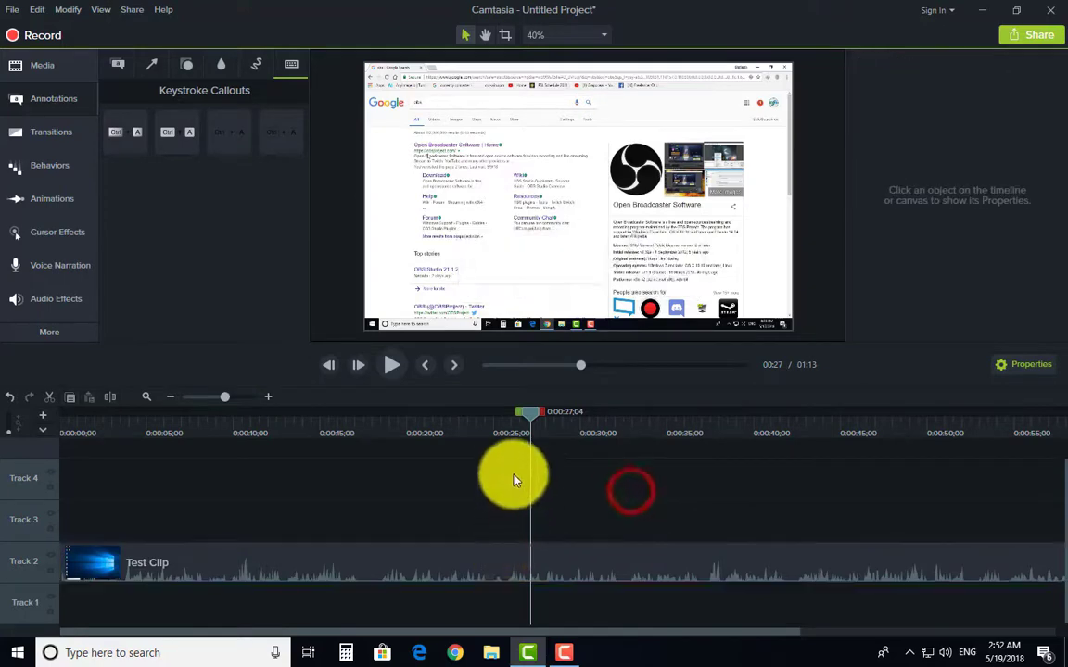
drag(177, 132, 506, 554)
drag(628, 213, 530, 254)
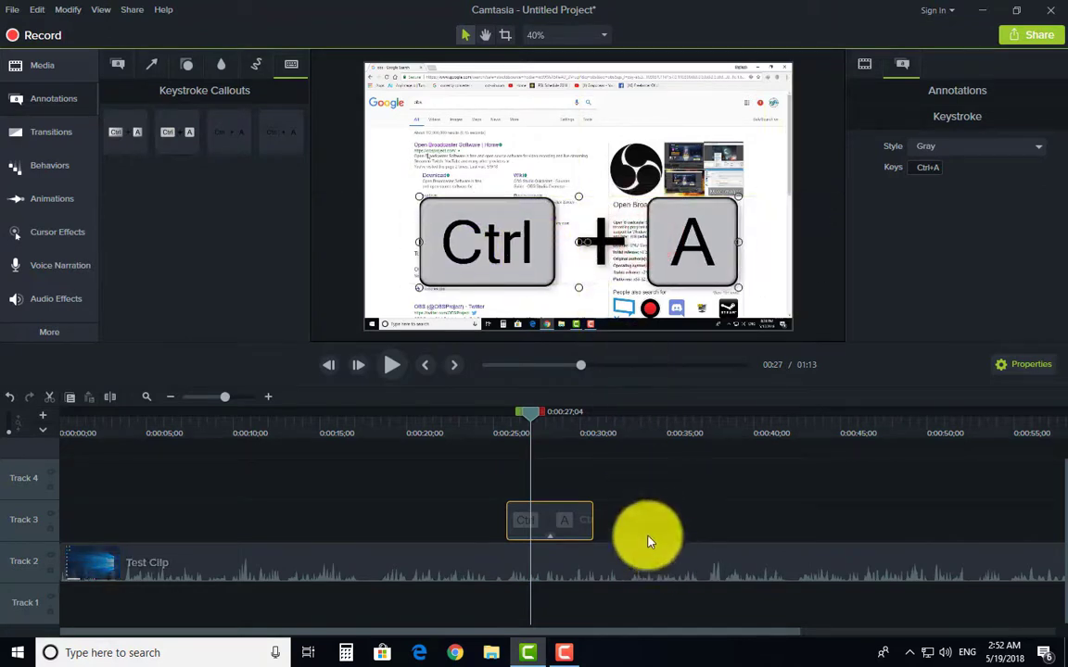
click(930, 168)
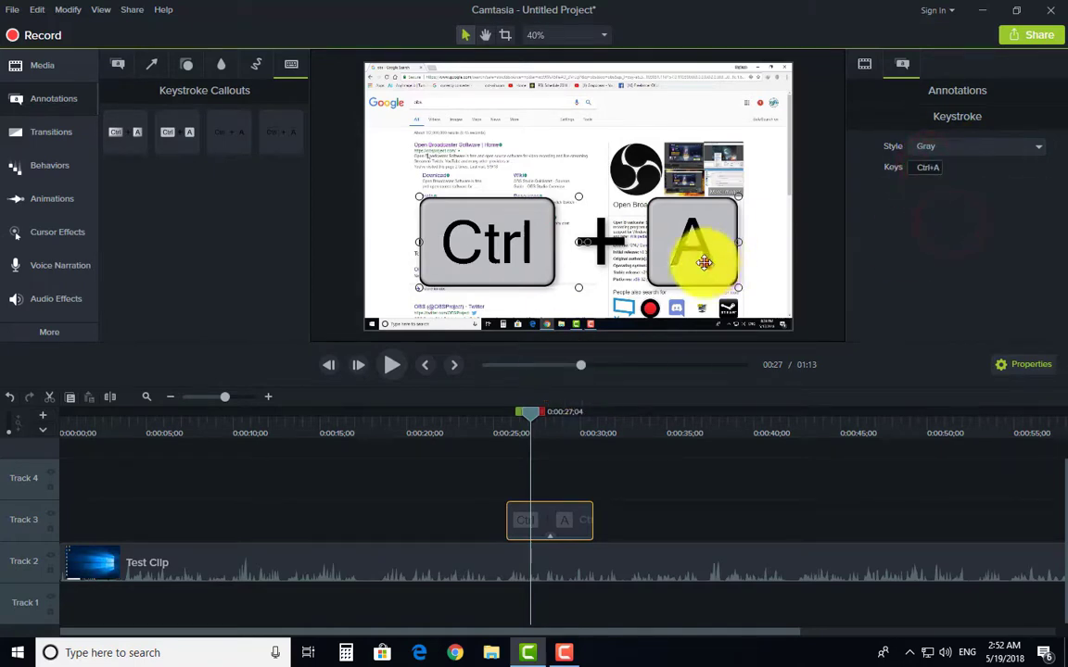
drag(701, 260, 714, 272)
Delete the Gray keystroke callout and add another Gray-style one to Track 3, enlarged and centered over the page.
drag(653, 476, 548, 533)
key(Delete)
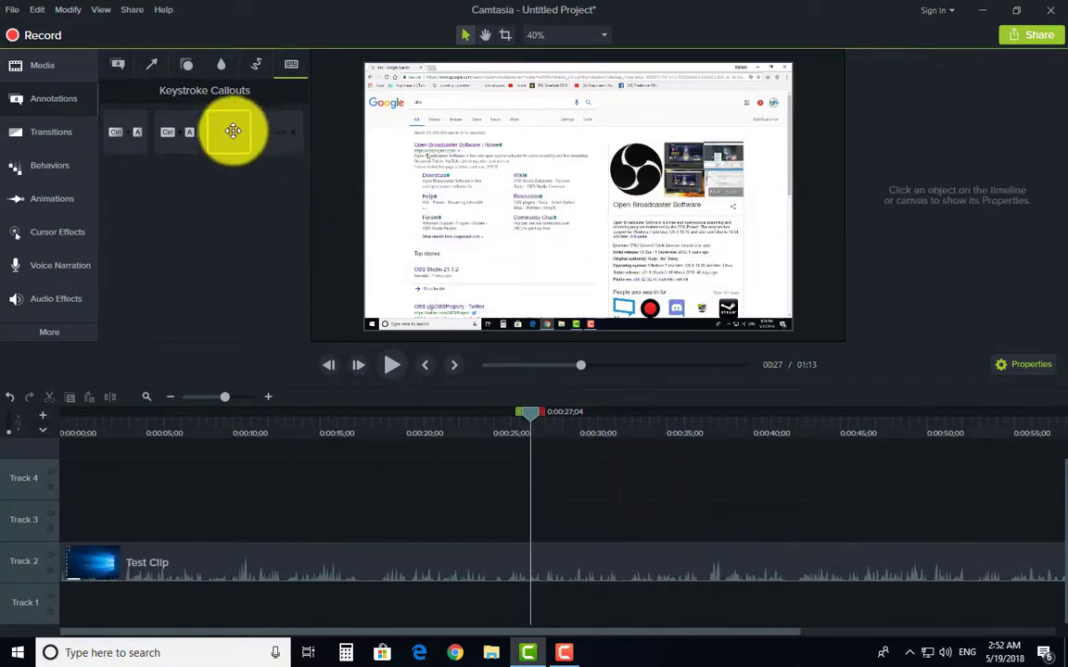
drag(181, 134, 493, 520)
drag(631, 212, 713, 301)
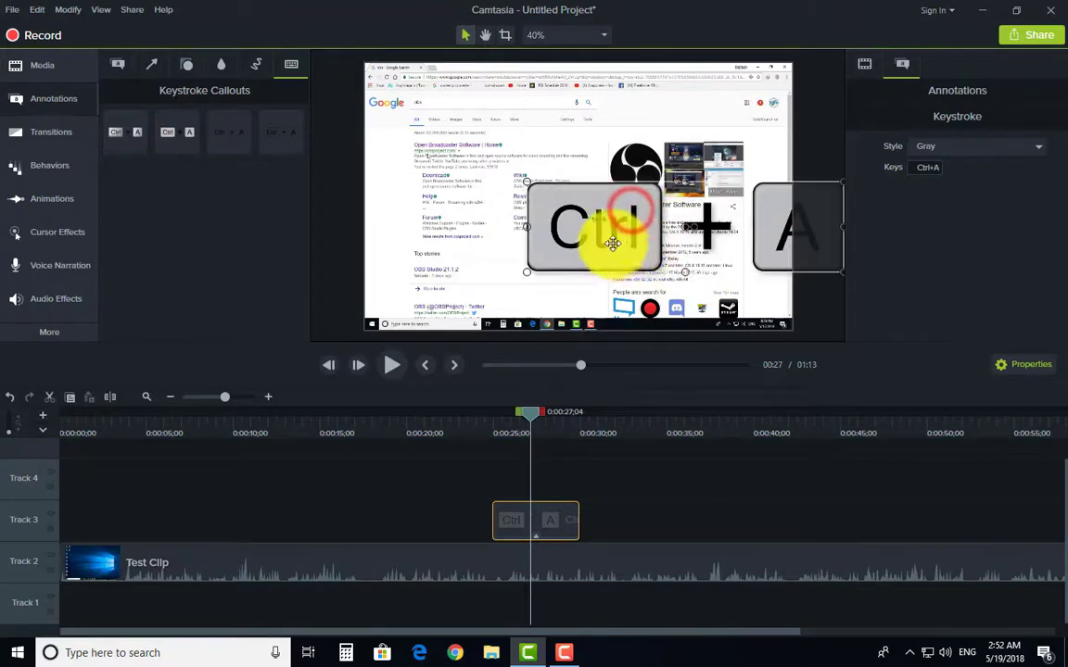
drag(611, 243, 503, 249)
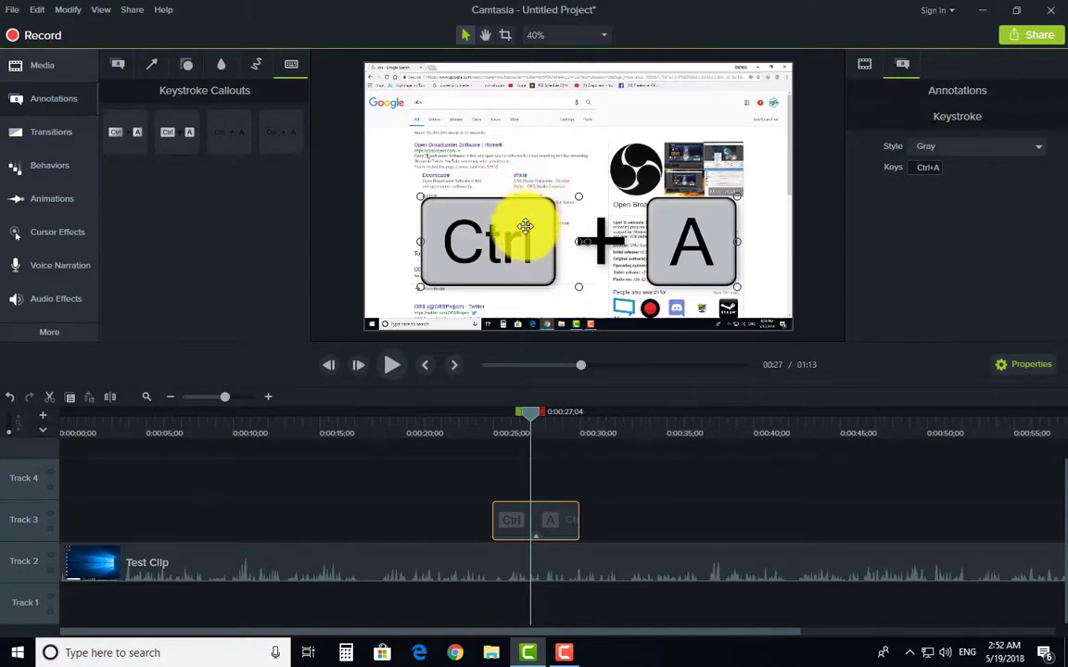
Replace the Gray keystroke callout on Track 3 with a Clear-style Ctrl+A callout, enlarged over the lower left of the page.
drag(643, 481, 543, 533)
key(Delete)
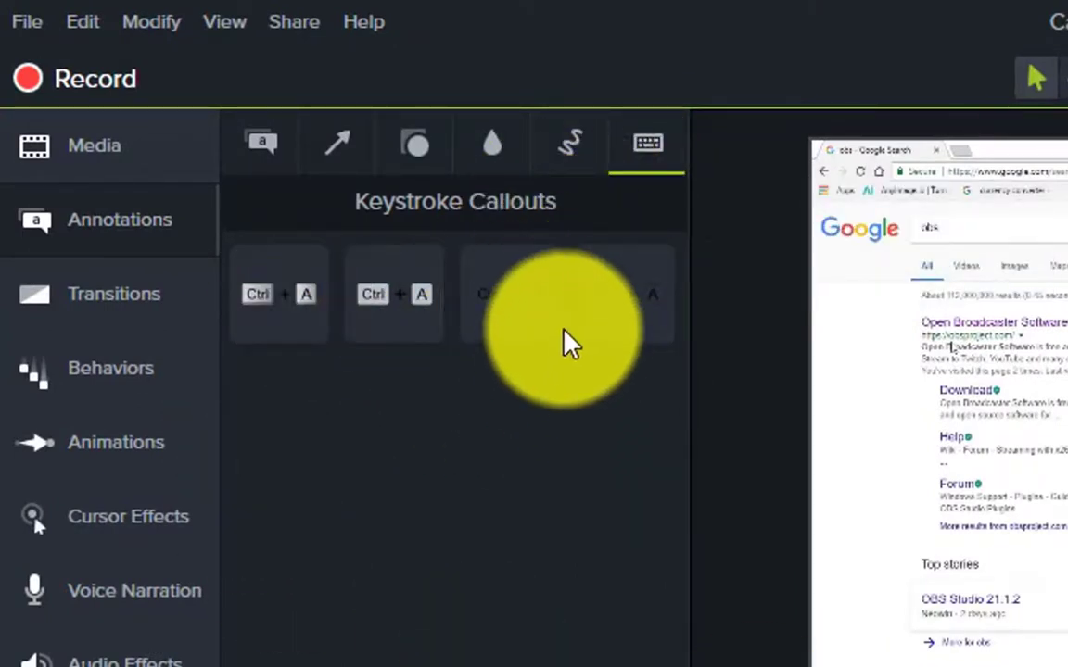
drag(511, 306, 588, 520)
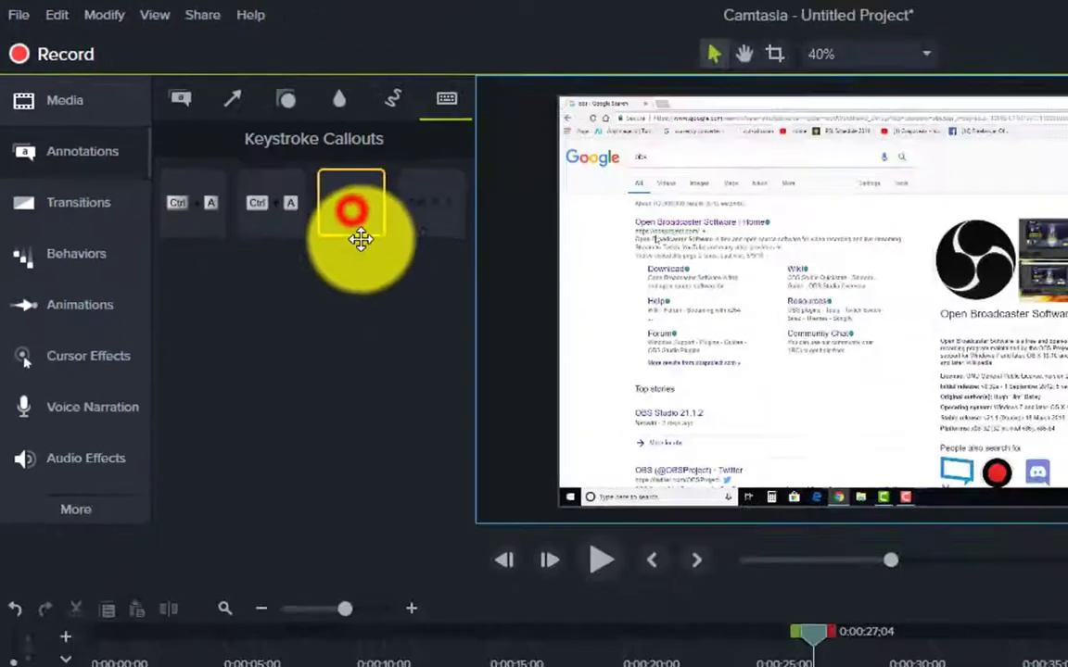
drag(263, 234, 508, 521)
drag(584, 194, 558, 268)
key(ctrl+z)
drag(556, 199, 504, 253)
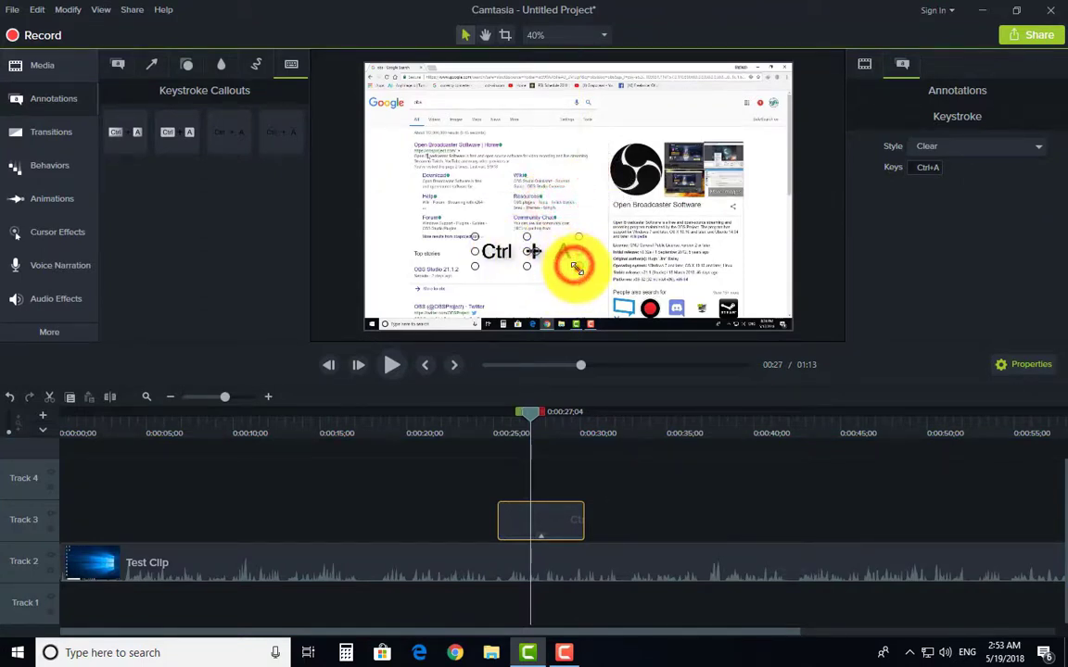
drag(575, 267, 631, 304)
drag(559, 286, 463, 287)
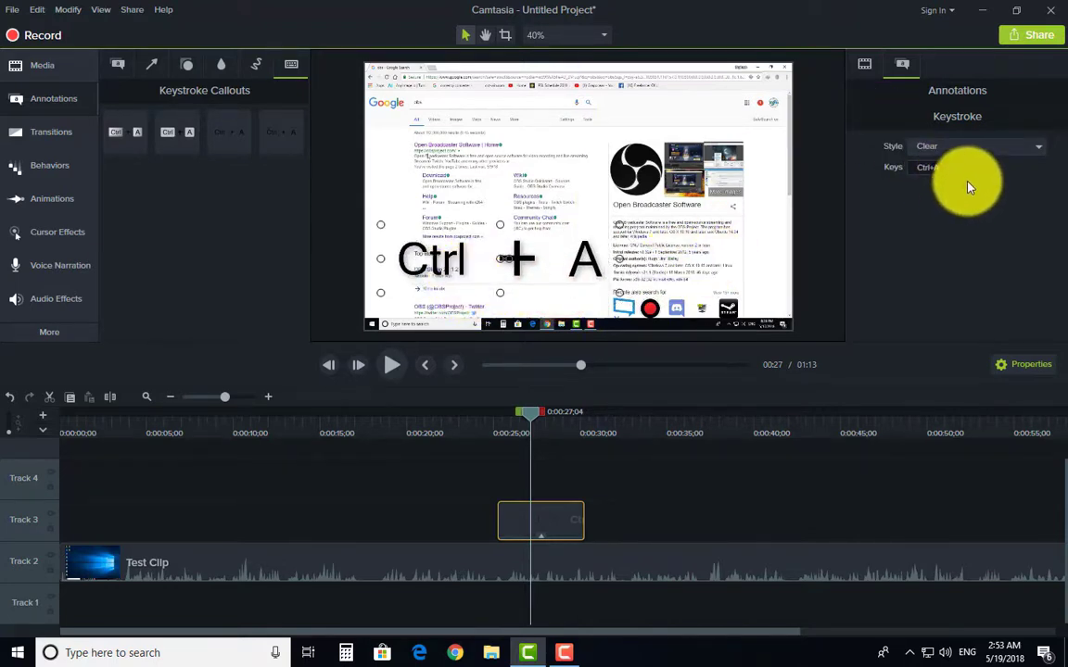
Set the Clear keystroke callout's keys to Shift+F5 and move it fully onto the lower part of the page.
click(930, 171)
click(935, 169)
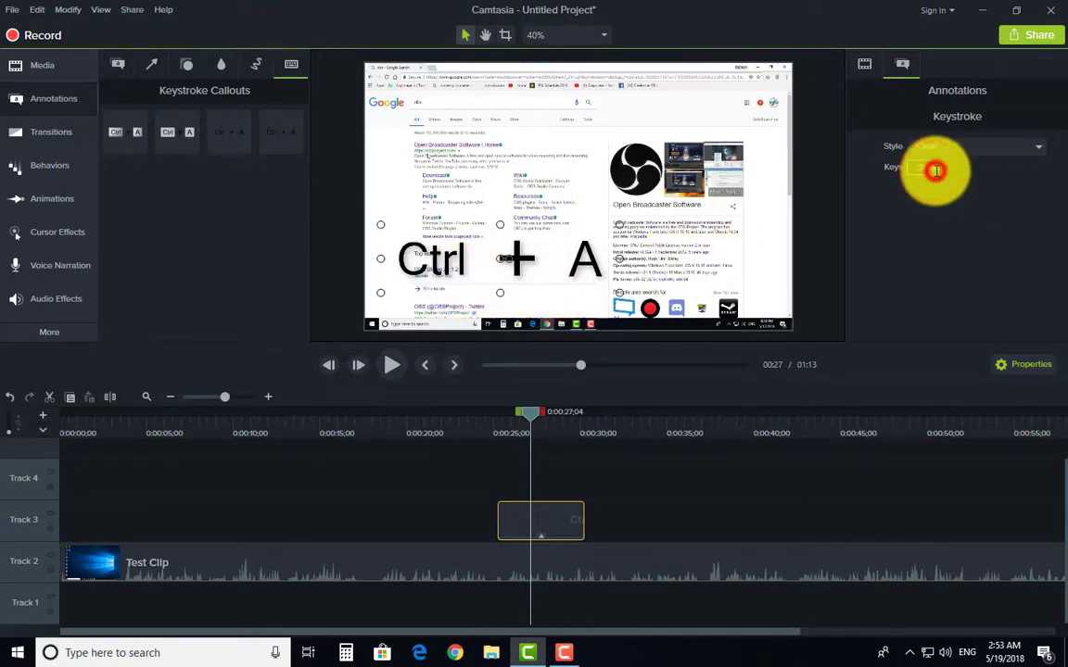
click(913, 168)
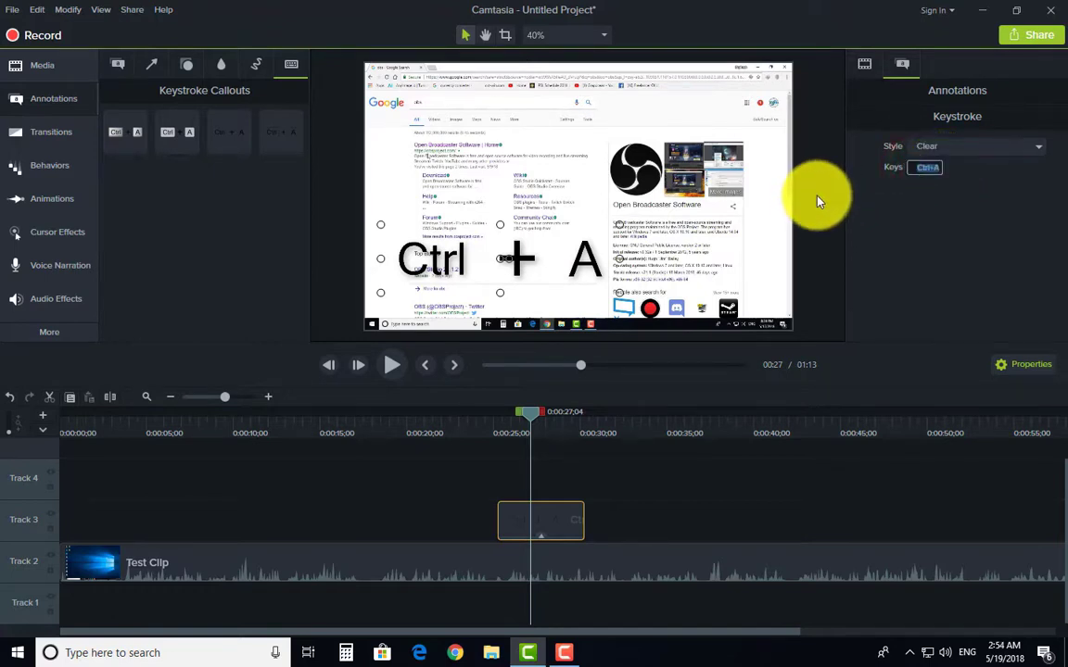
key(shift+F5)
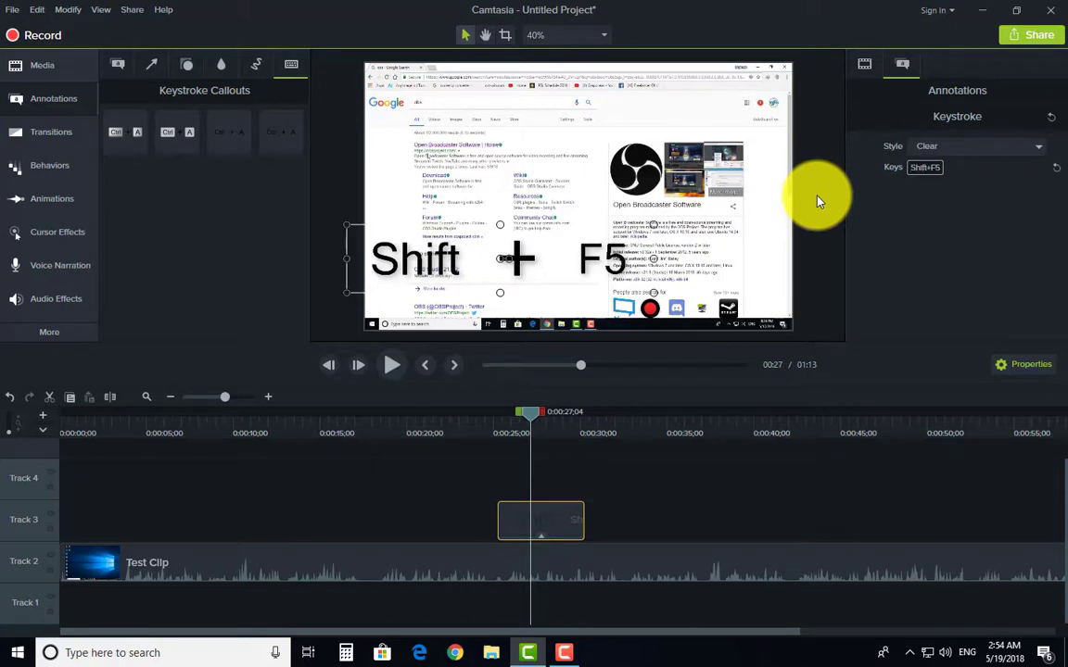
drag(408, 263, 466, 271)
Move the Shift+F5 callout clip from Track 3 to Track 1 and back, and delete it.
drag(556, 519, 591, 600)
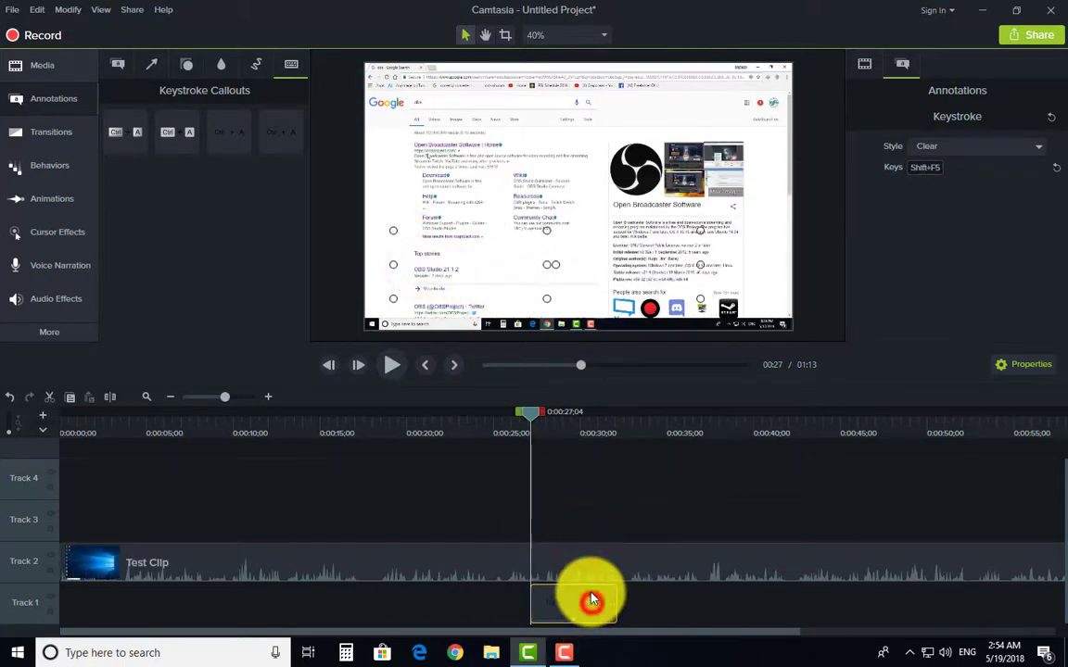
drag(596, 547, 570, 526)
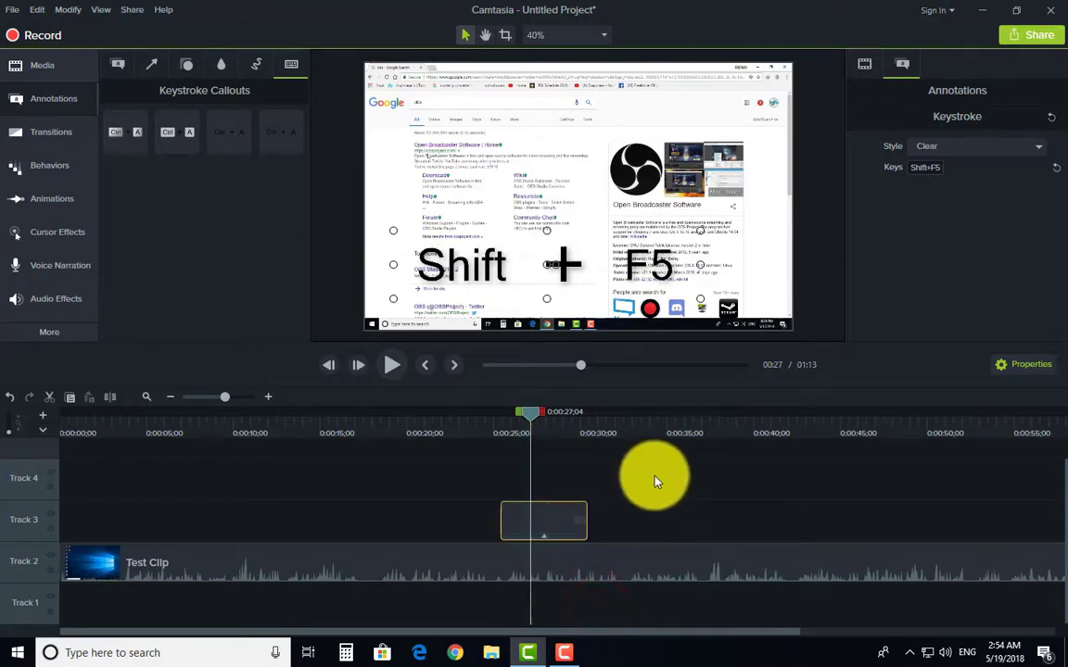
click(646, 480)
click(551, 531)
key(Delete)
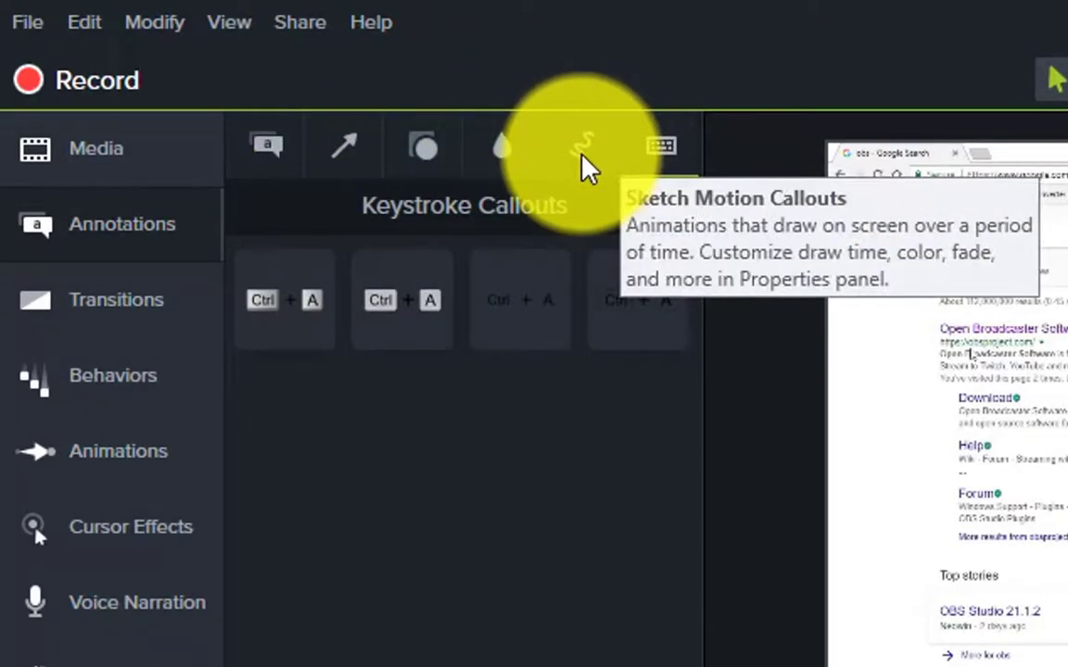
Review the Sketch Motion and Keystroke Callouts collections, and return to the Basic-style Callouts.
click(584, 162)
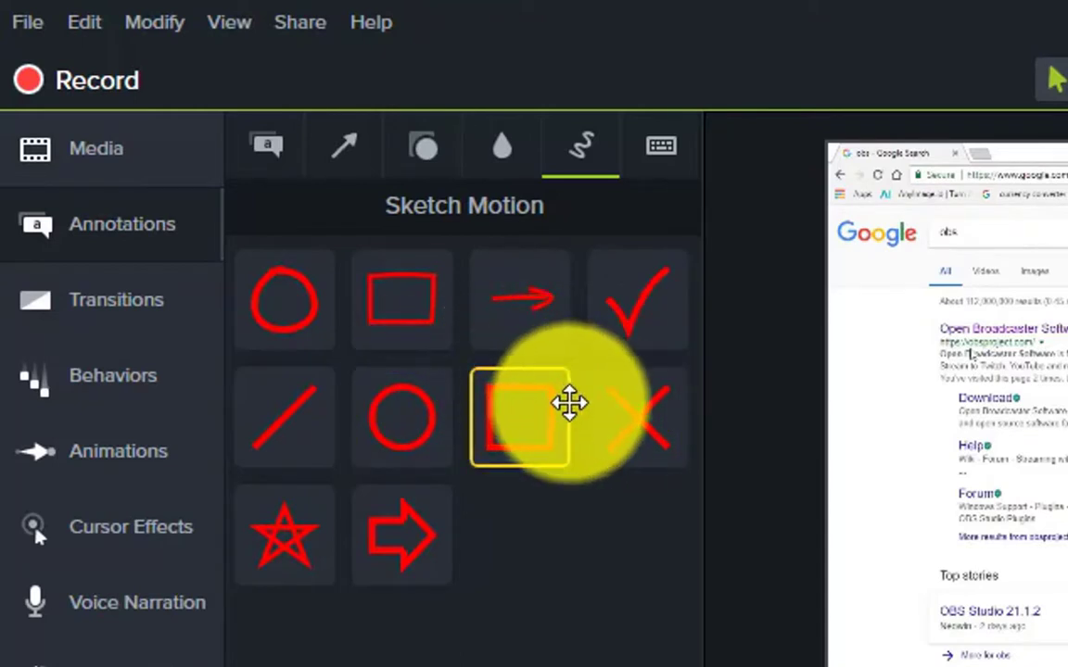
click(668, 150)
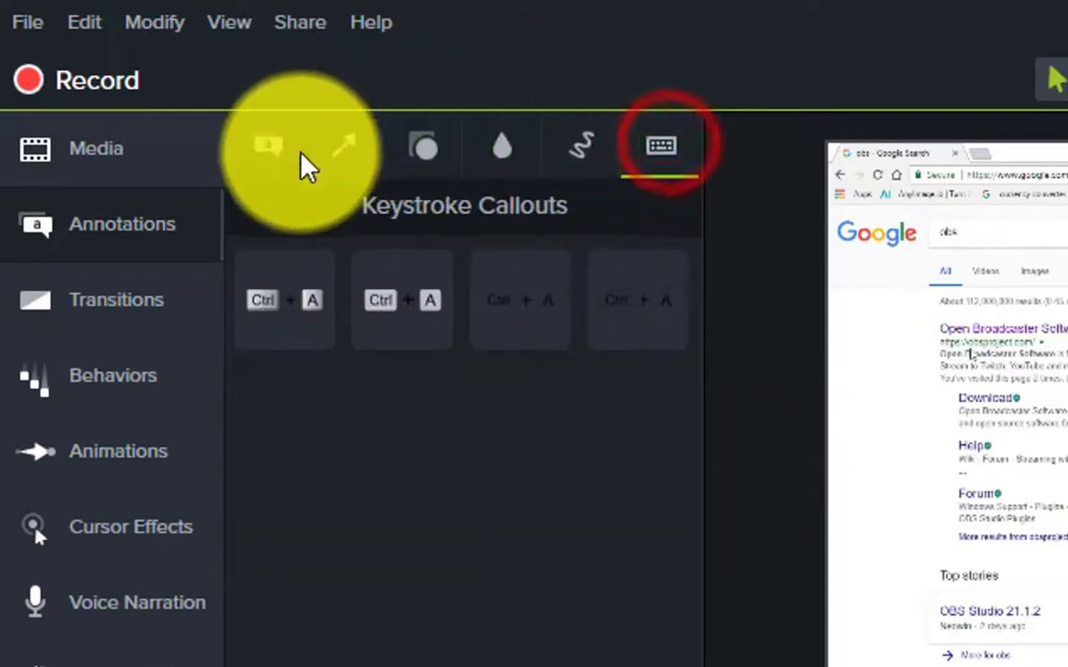
click(271, 146)
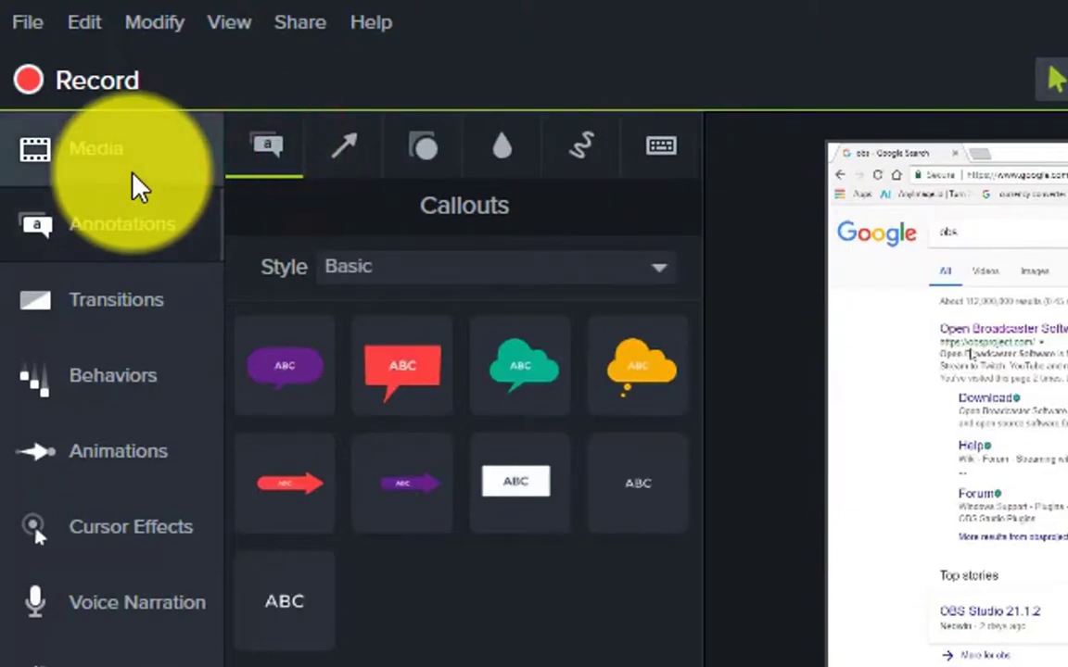